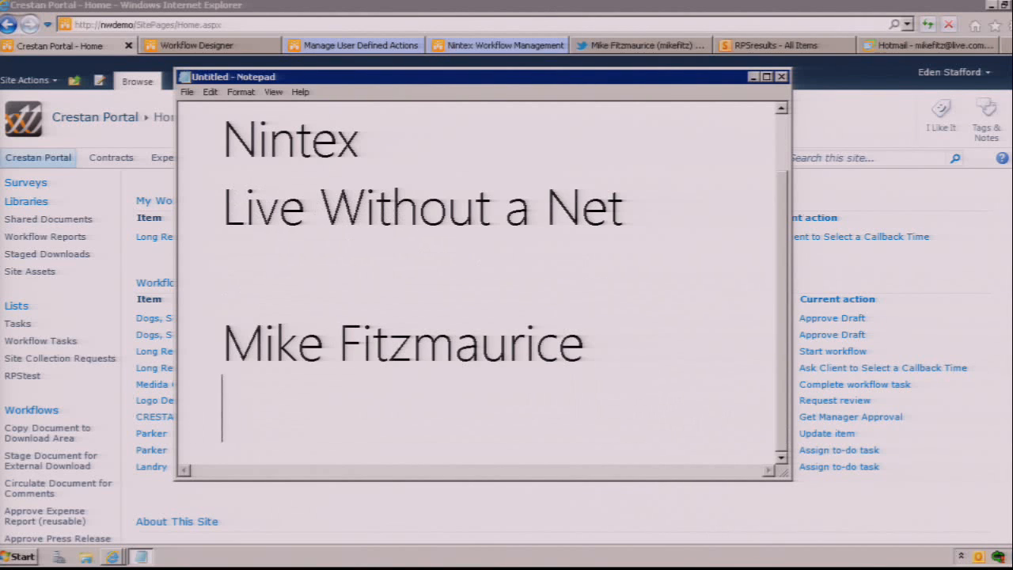
Step: Add the presenter's e-mail address and social media handle on separate lines below the name in the note
key("BackSpace")
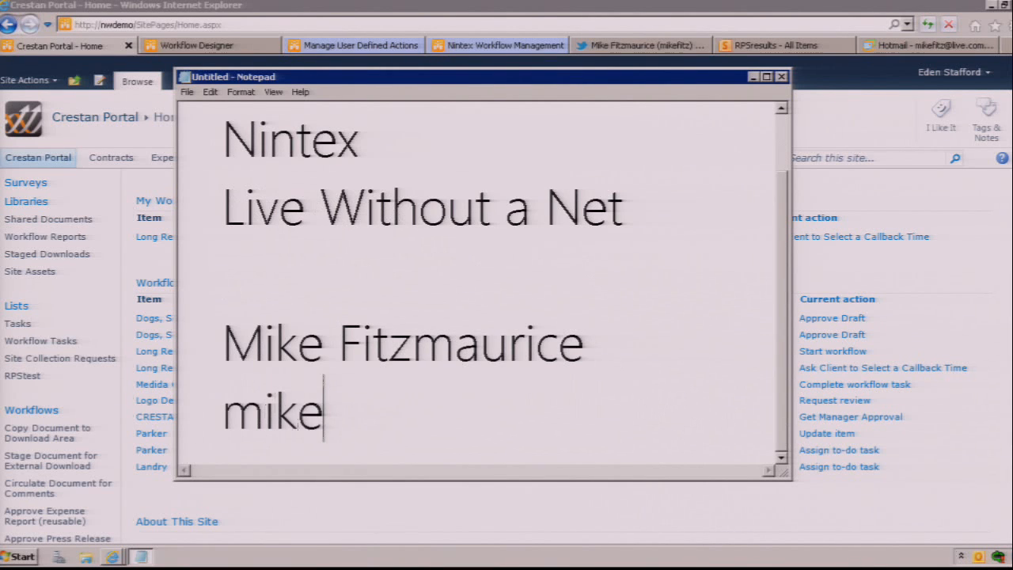
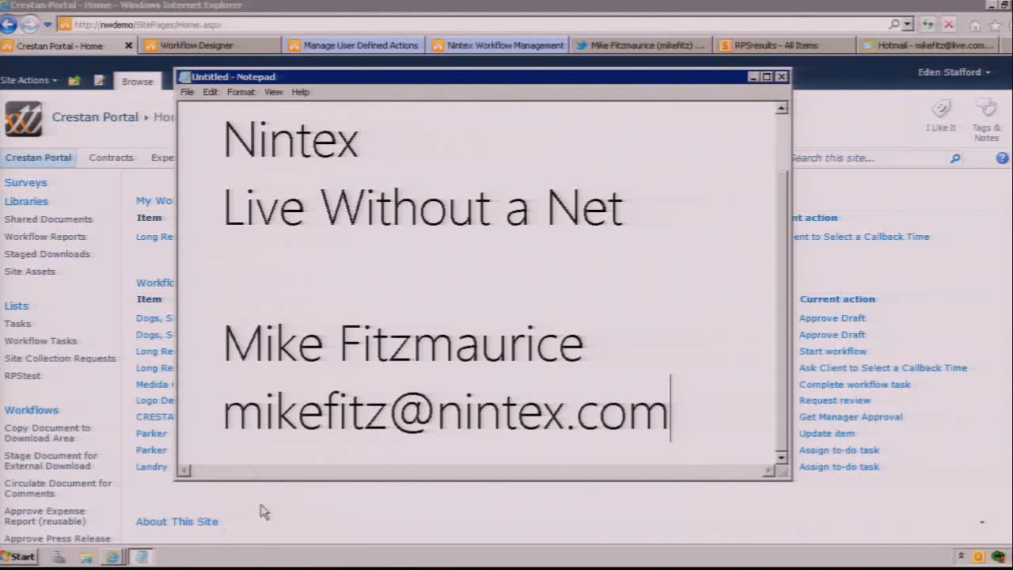
left_click_drag(280, 478, 286, 541)
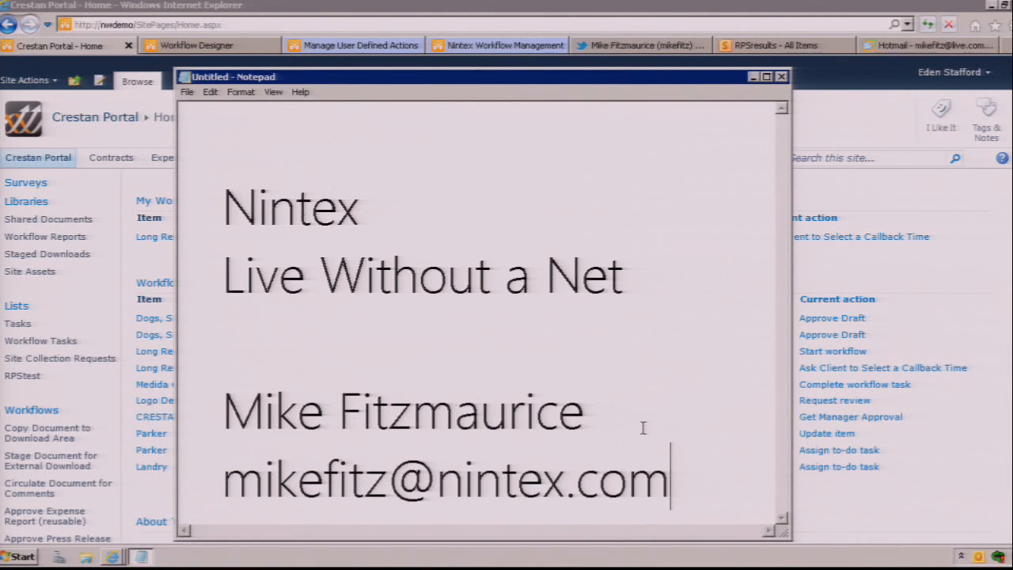
key("Return")
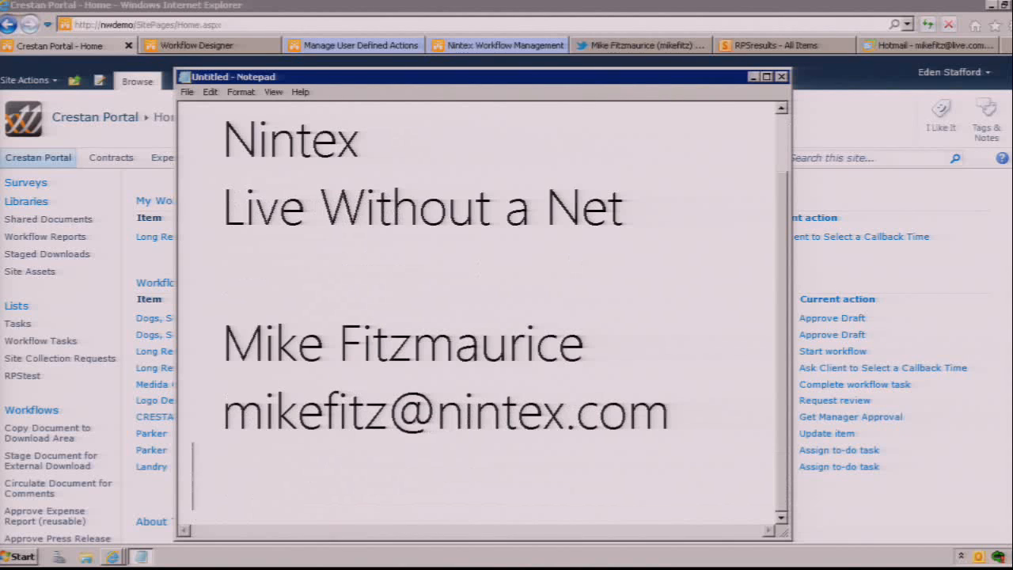
type("@")
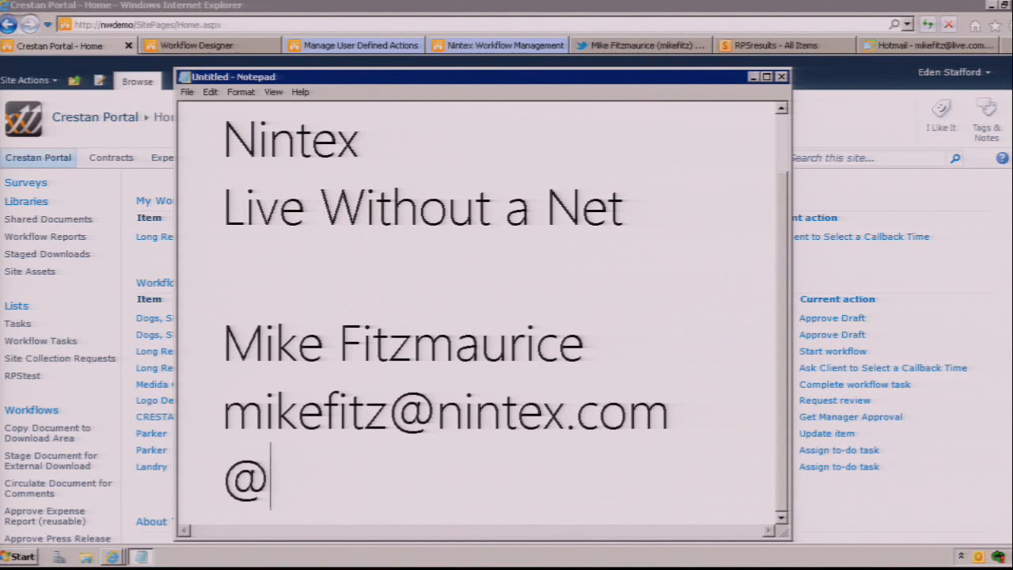
type("mikefitz")
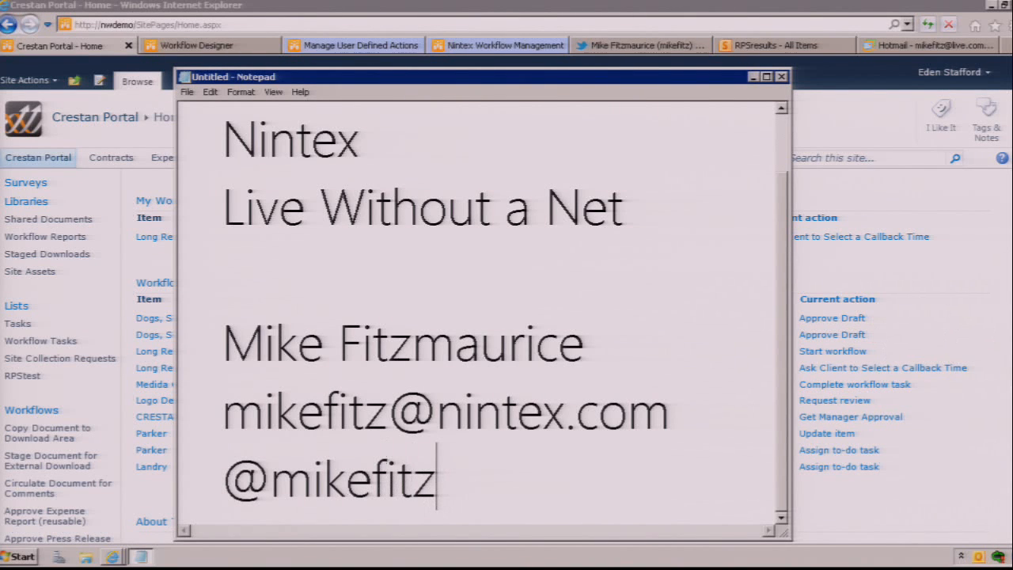
Step: Close the untitled note without saving its changes
left_click(784, 76)
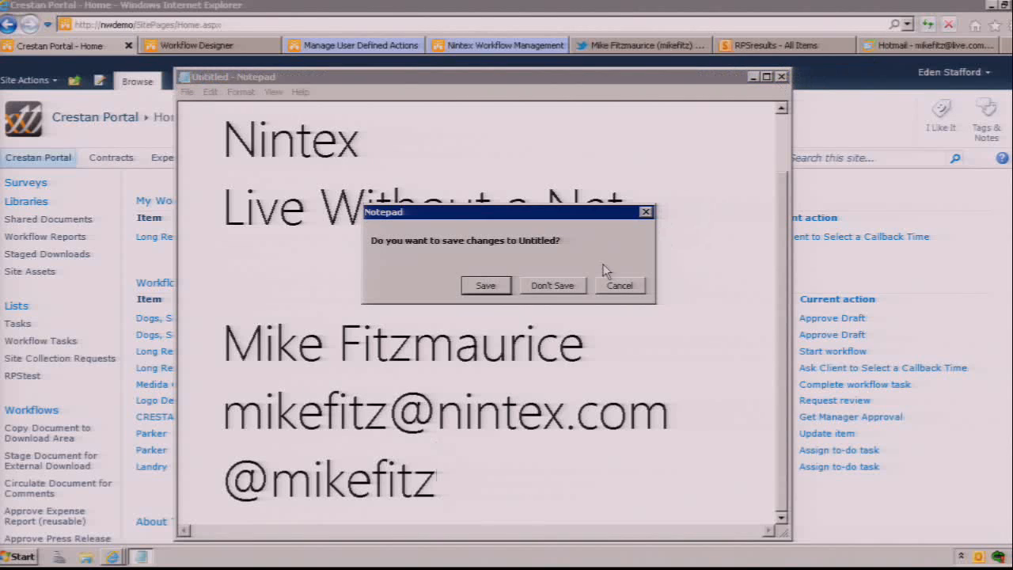
left_click(552, 287)
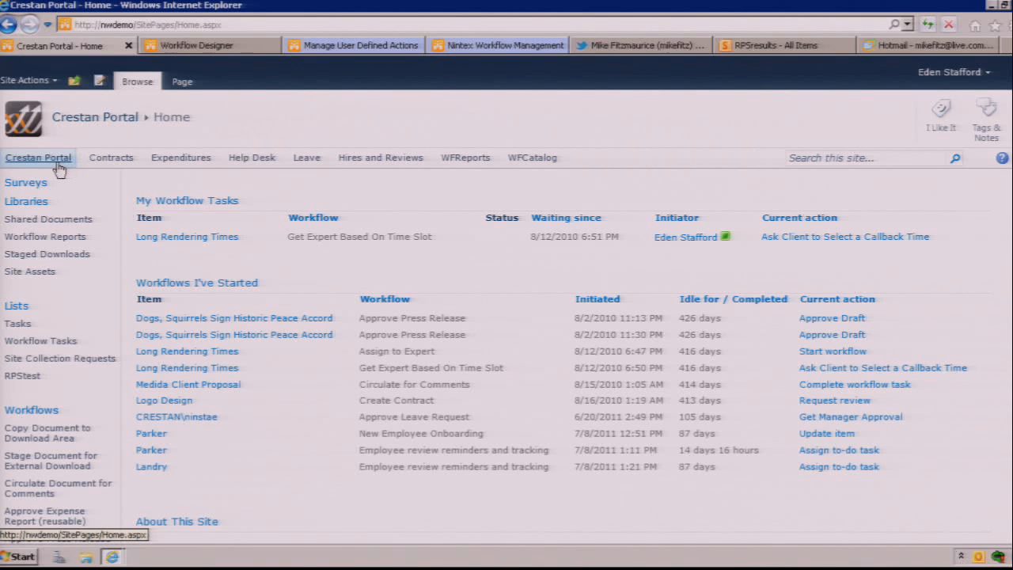
left_click(40, 80)
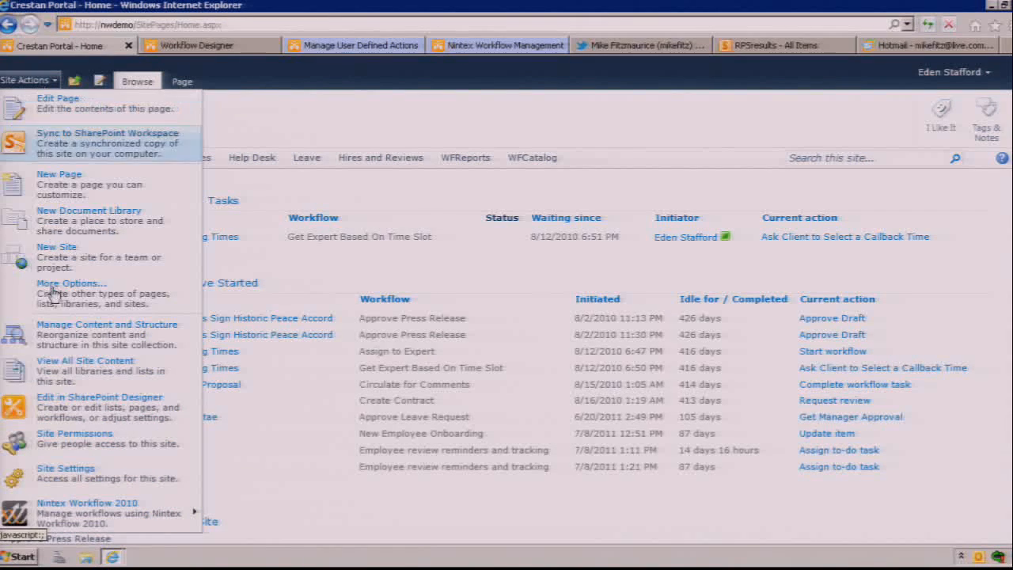
mouse_move(79, 500)
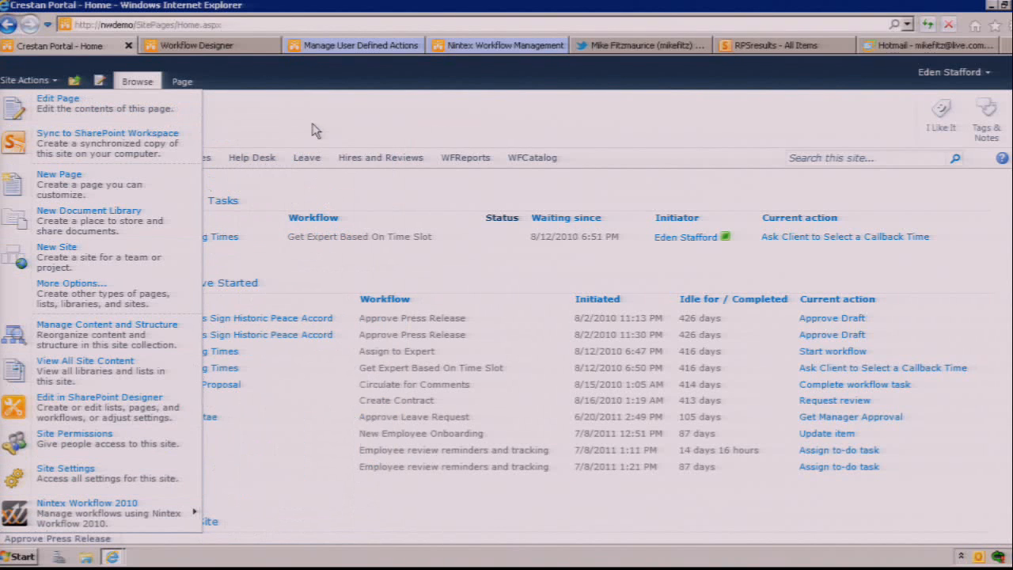
left_click(313, 131)
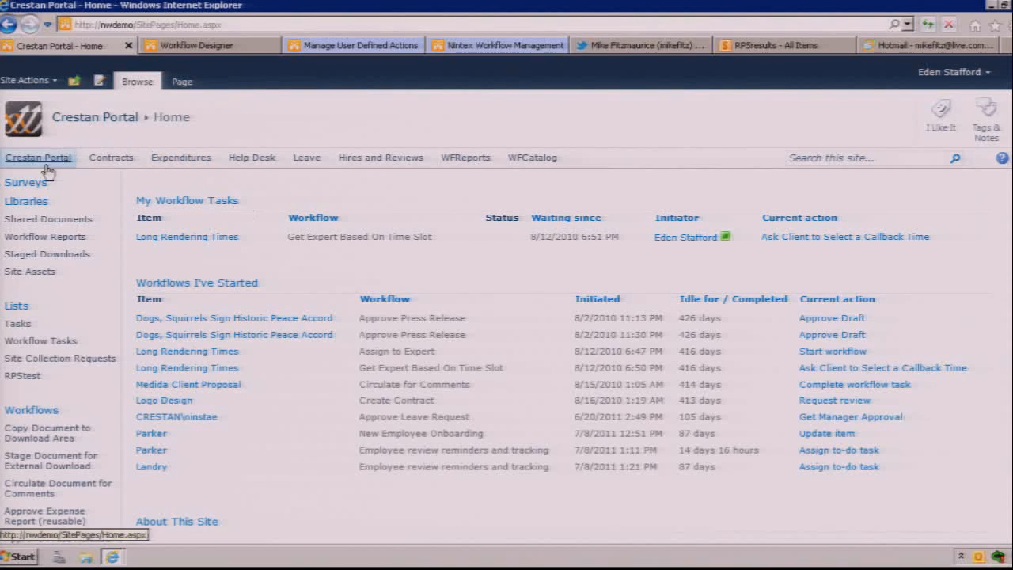
left_click(30, 80)
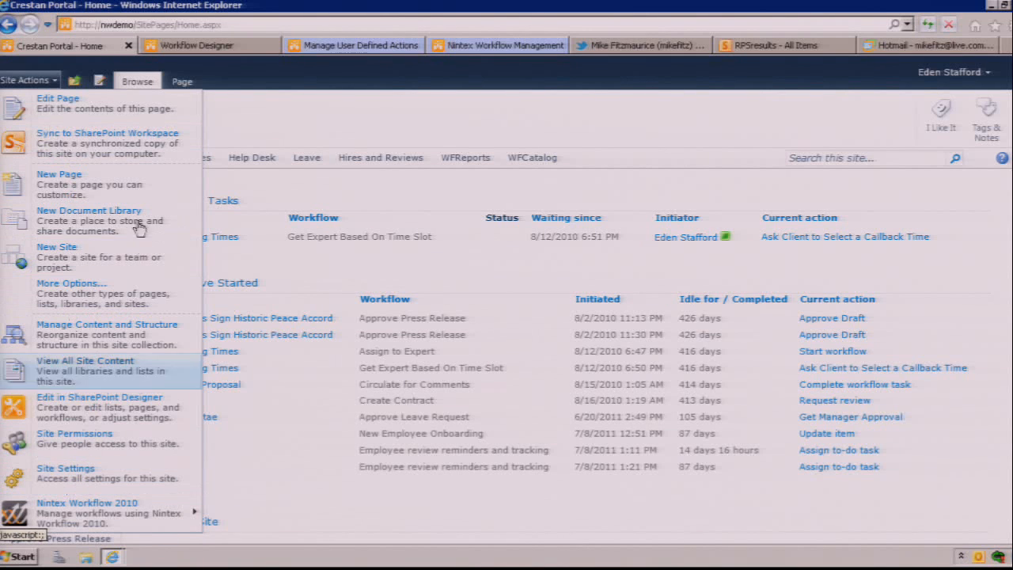
left_click(265, 131)
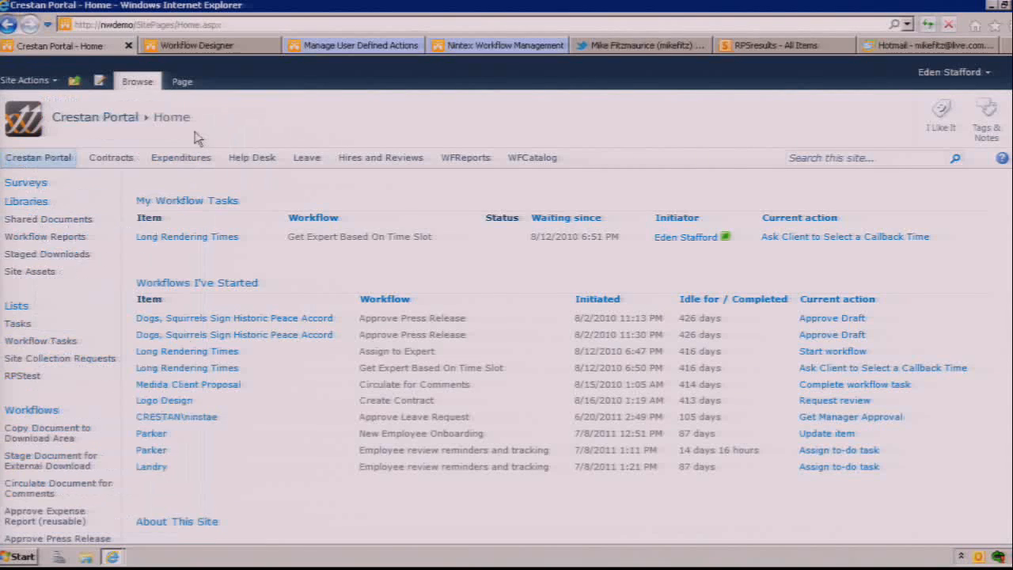
Step: Go to the listing of all site content and start creating a new item from the Custom List template
left_click(32, 80)
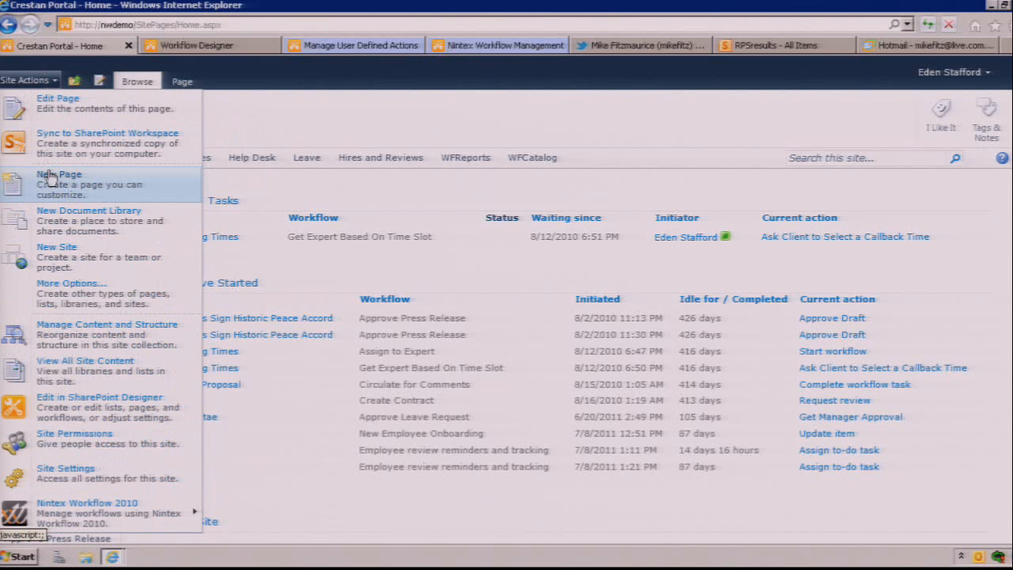
left_click(125, 363)
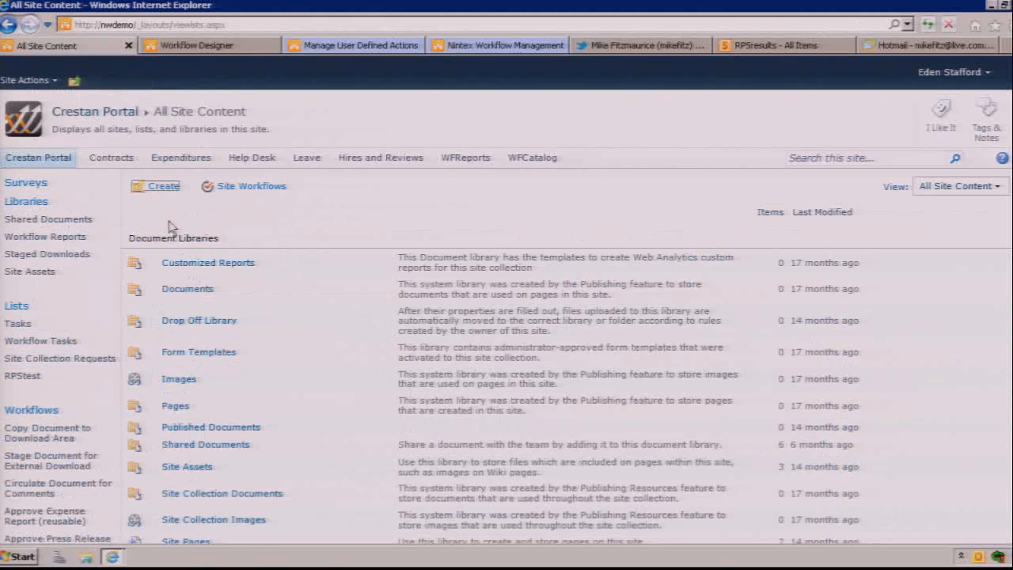
left_click(162, 187)
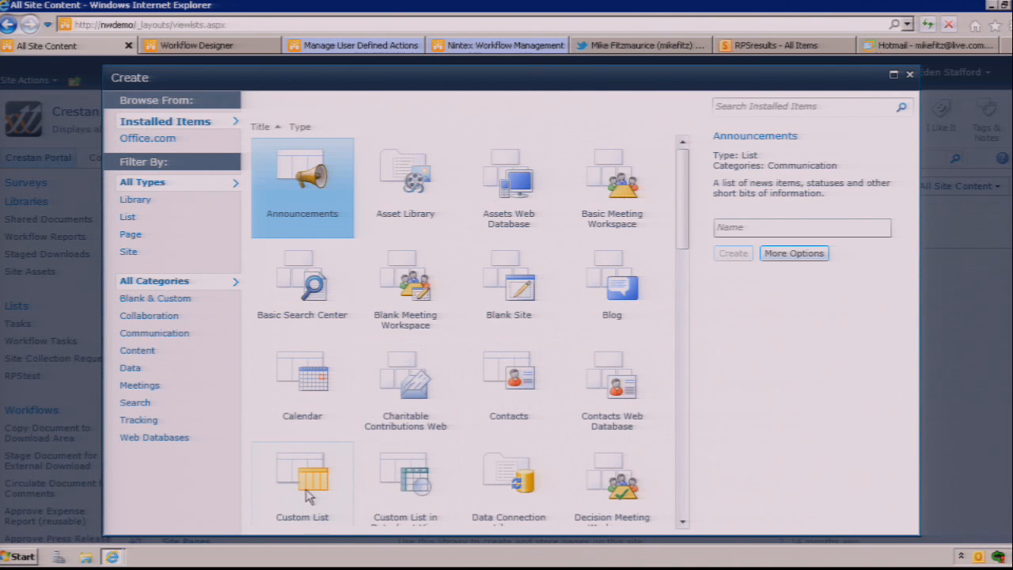
left_click(313, 489)
left_click(787, 250)
type("RPS")
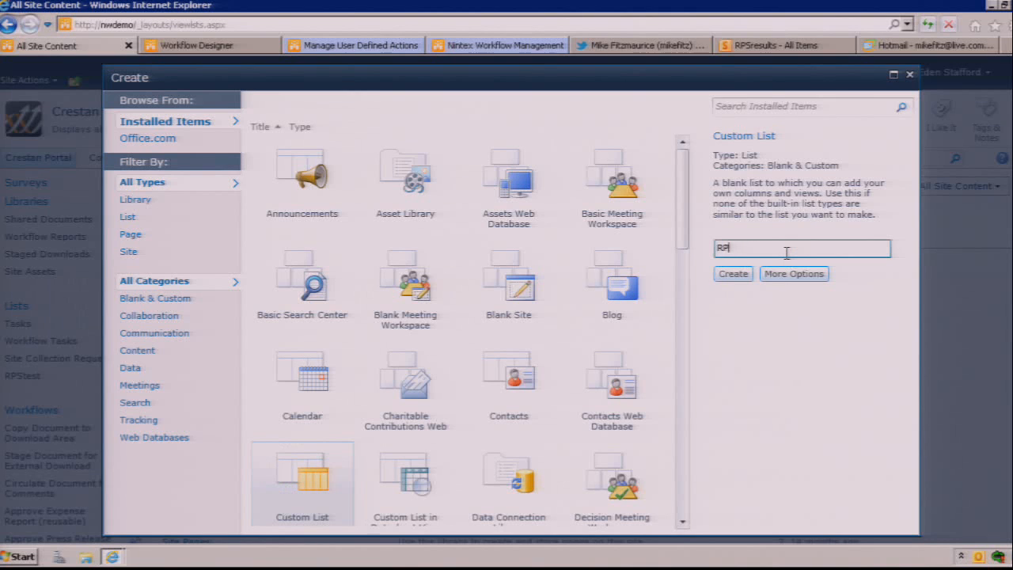
key("BackSpace")
key("BackSpace")
key("BackSpace")
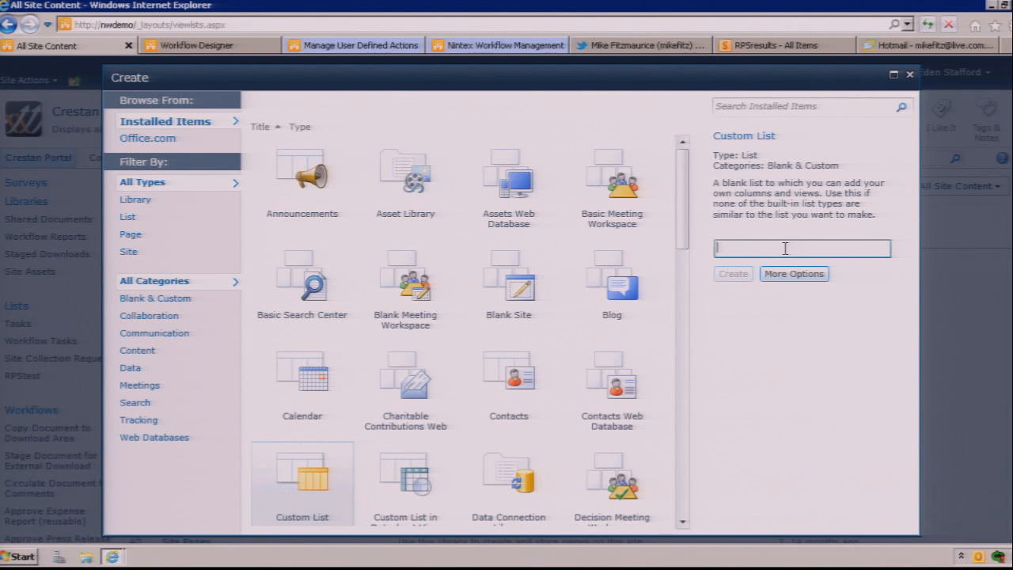
type("Ro-S")
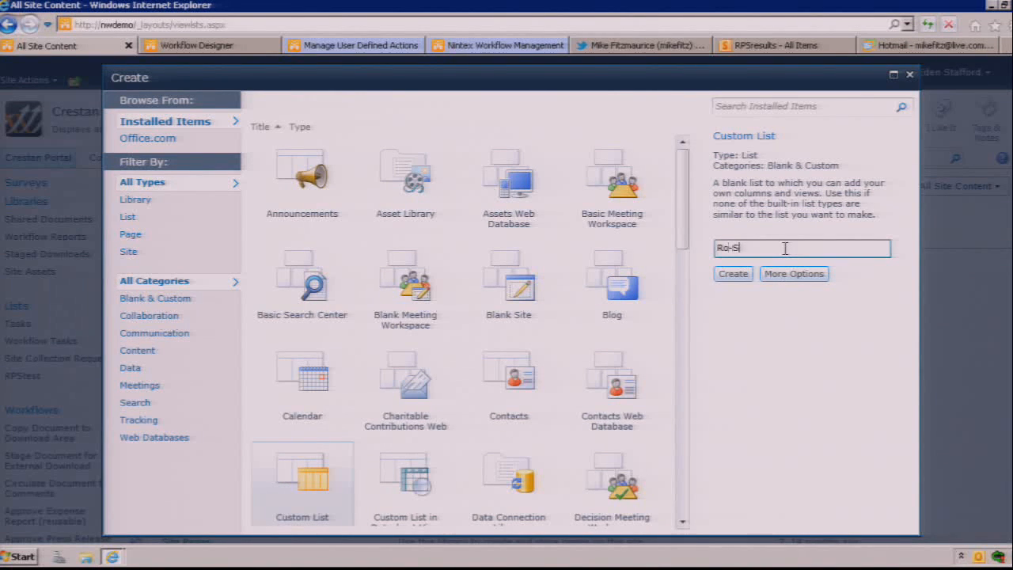
type("ham-Bo")
key("shift+Left")
key("shift+Left")
key("shift+Left")
key("shift+Left")
key("shift+Left")
key("shift+Left")
key("shift+Left")
key("shift+Left")
key("shift+Left")
key("shift+Left")
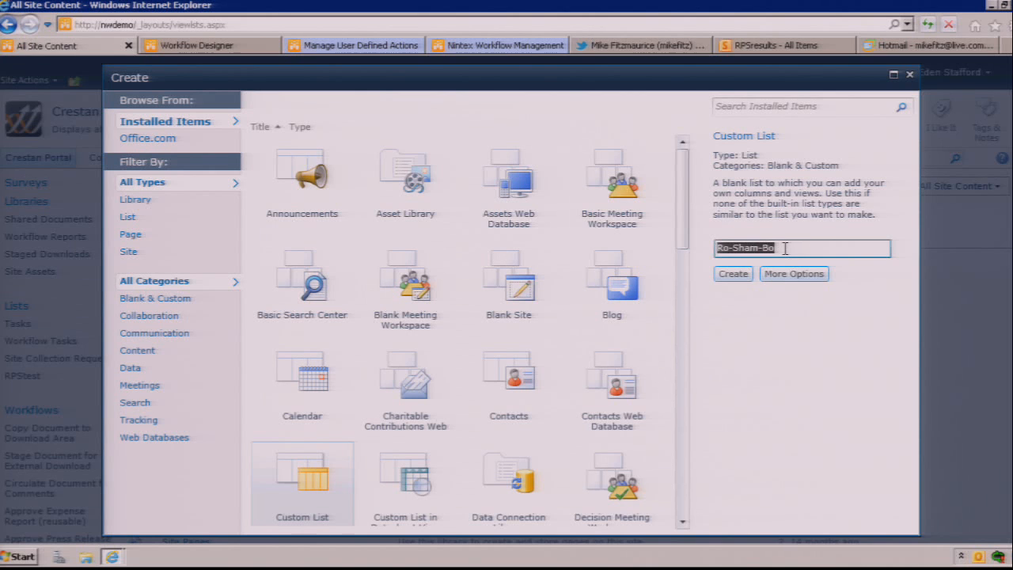
Step: Name the custom list RoShamBo and create it
type("Rochambeau")
key("BackSpace")
key("BackSpace")
key("BackSpace")
key("BackSpace")
key("BackSpace")
key("BackSpace")
key("BackSpace")
key("BackSpace")
type("Sh")
key("BackSpace")
type("Bo")
left_click(731, 275)
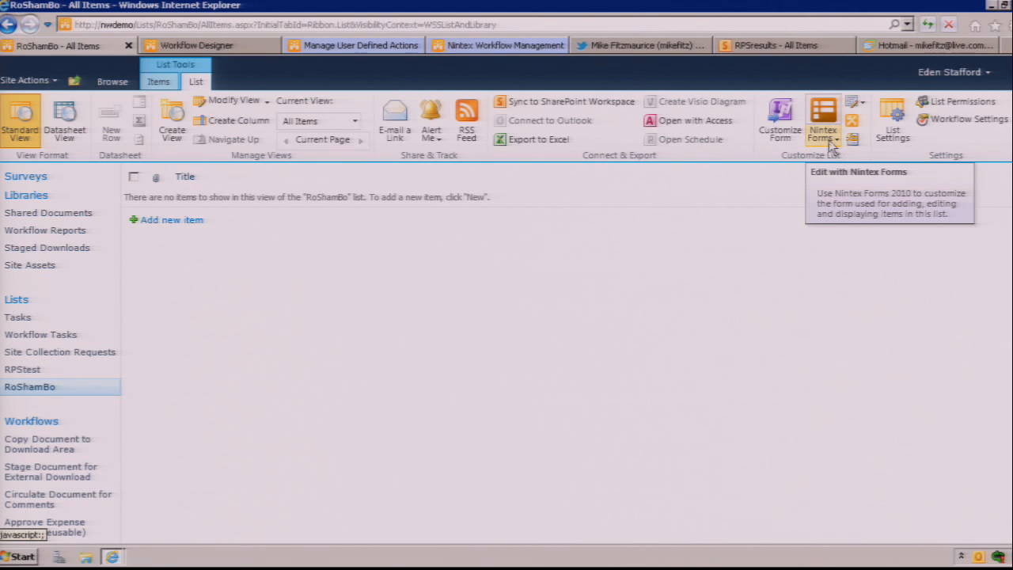
Step: Open the RoShamBo list's form in Nintex Forms and delete the Attachments label and its attachments control
left_click(831, 141)
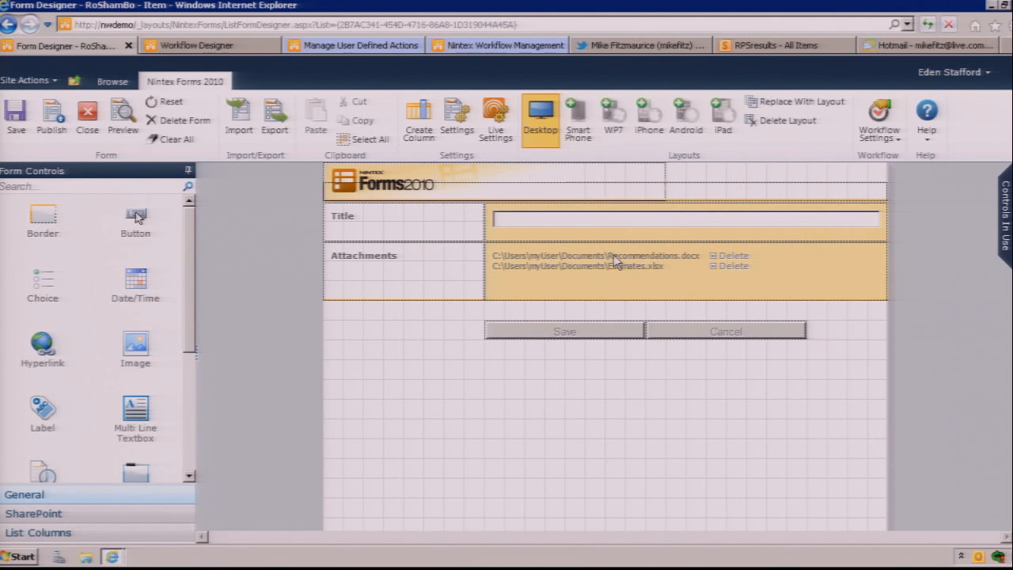
left_click(561, 287)
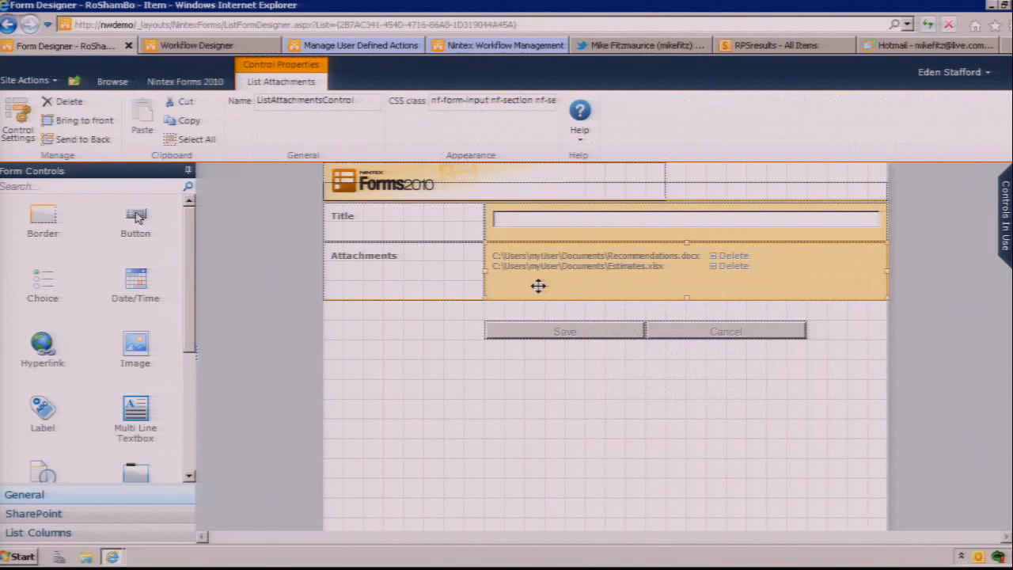
left_click_drag(524, 280, 470, 443)
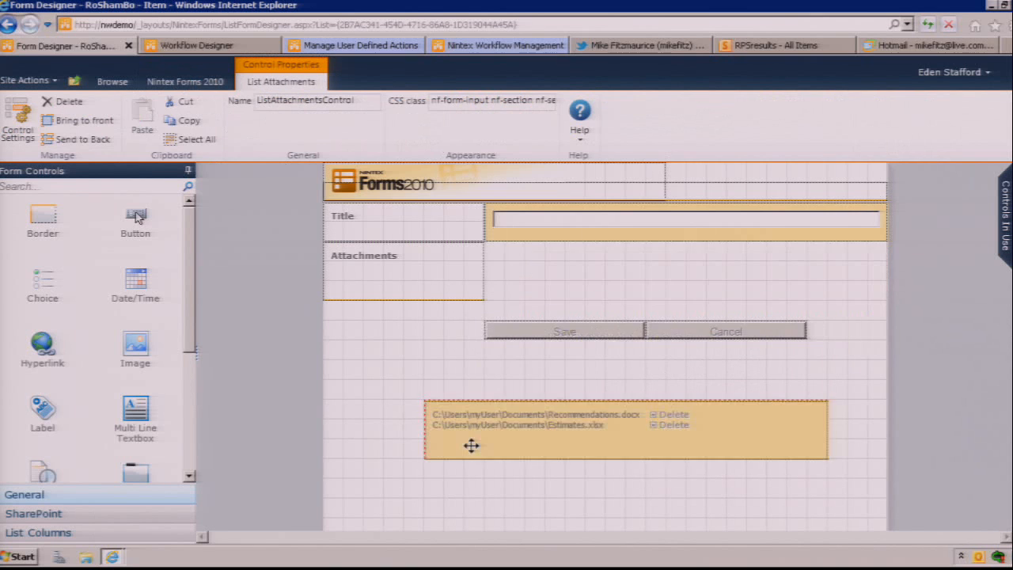
left_click(413, 282)
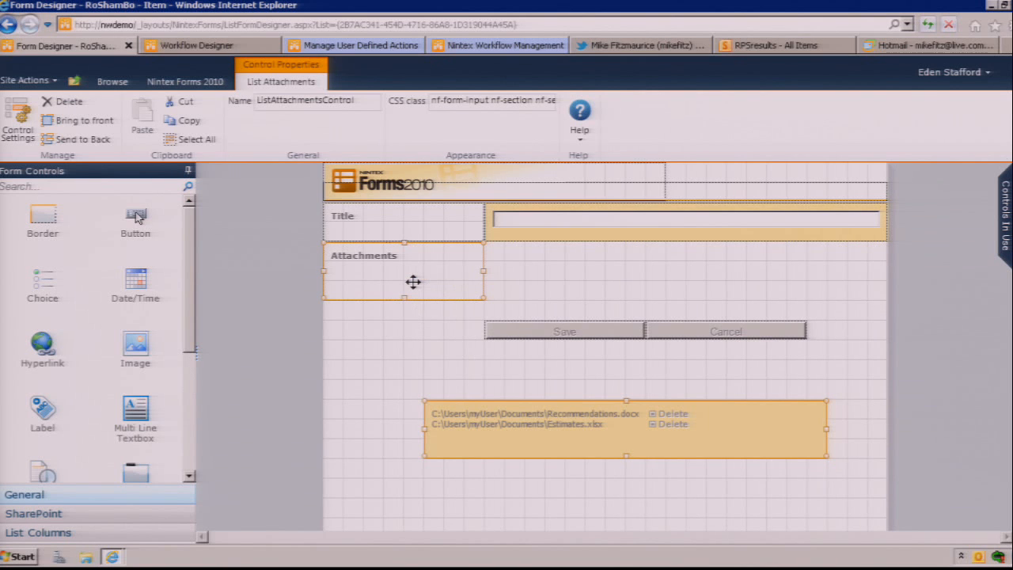
key("Delete")
left_click(553, 331)
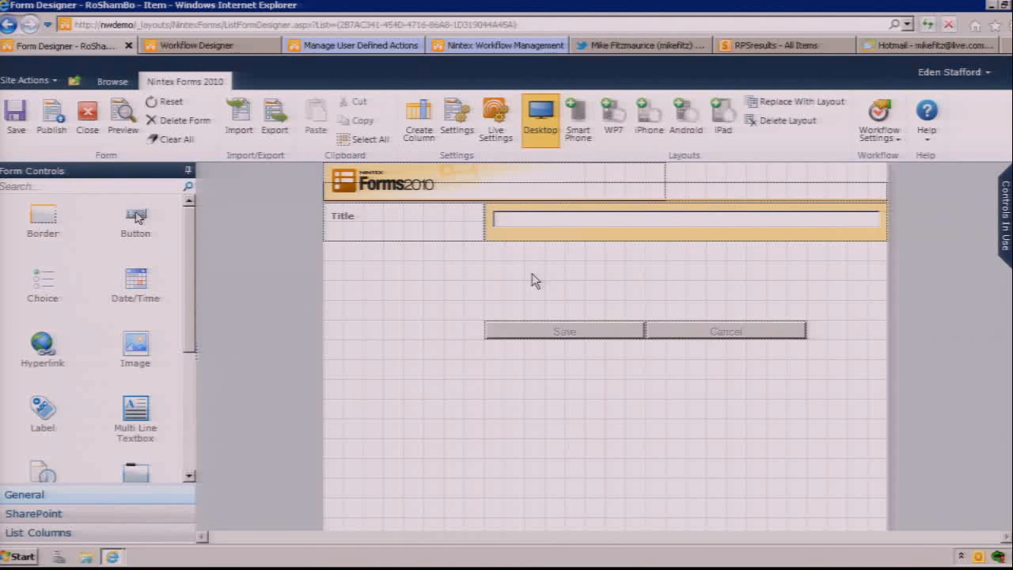
Step: Start a new list column named ChallengerChoice, set its type to Choice and require it to contain information
mouse_move(496, 235)
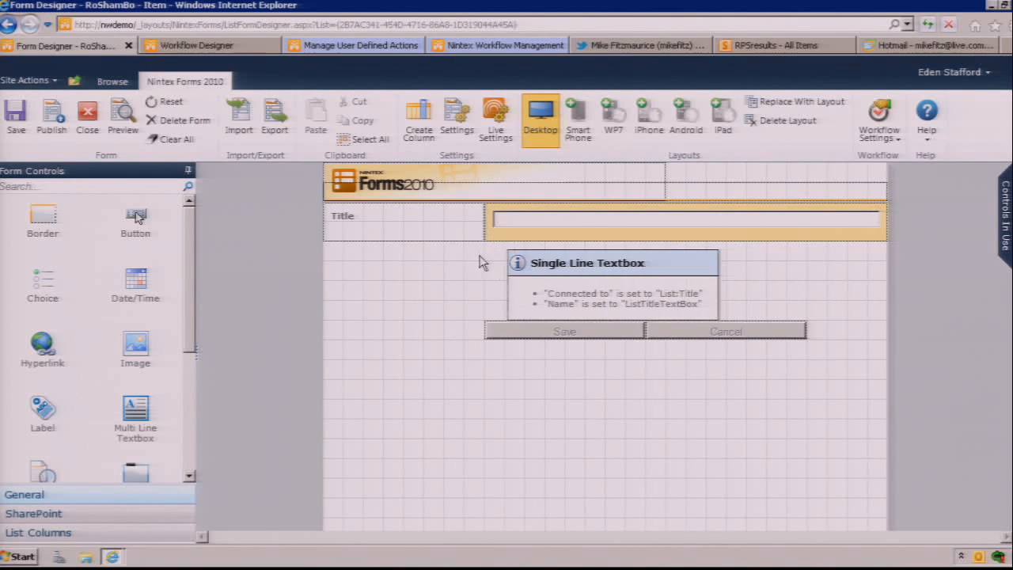
left_click(421, 136)
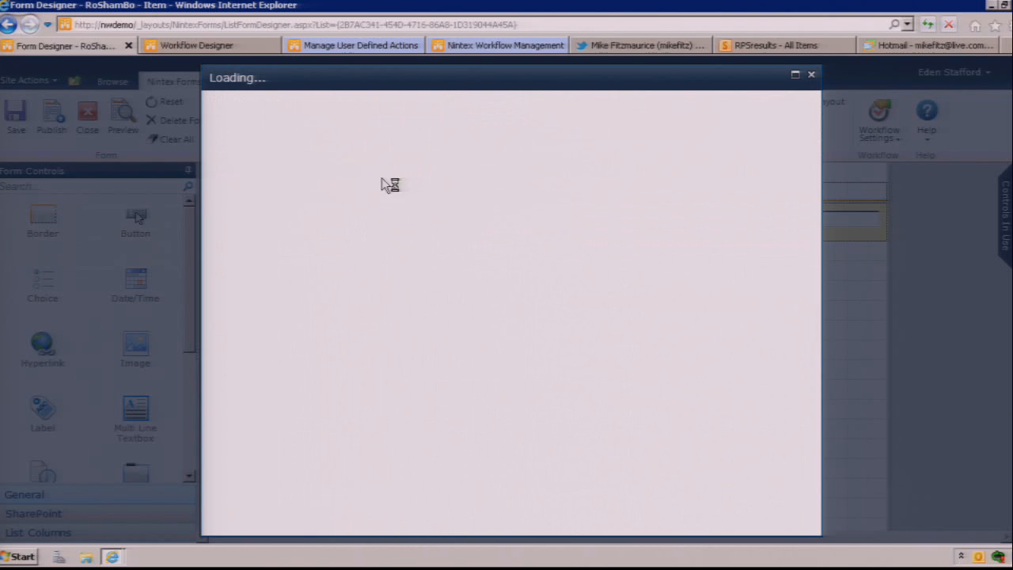
type("Choos")
key("BackSpace")
key("BackSpace")
key("BackSpace")
key("BackSpace")
key("BackSpace")
type("Cha")
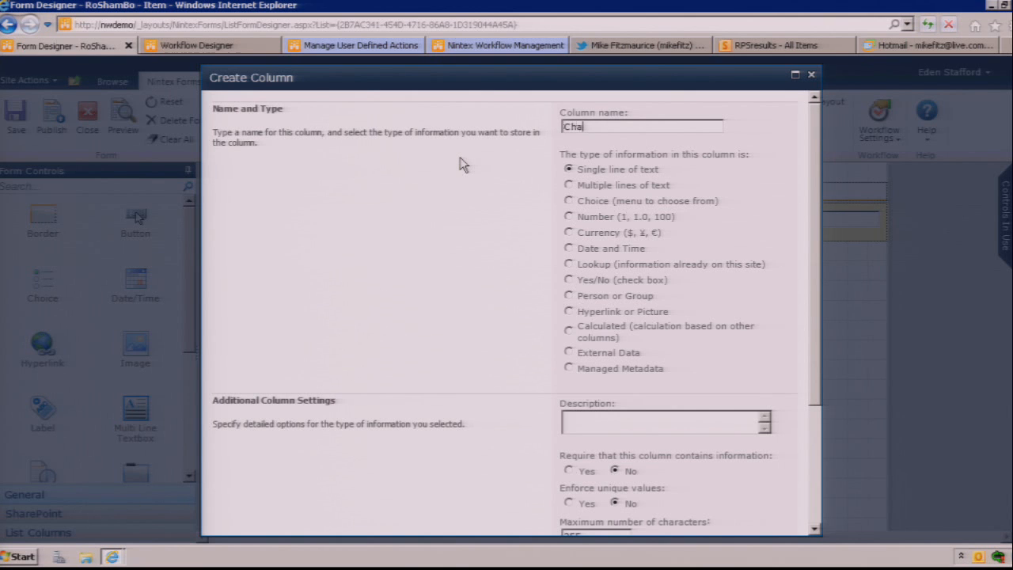
type("llengerChoice")
left_click(592, 203)
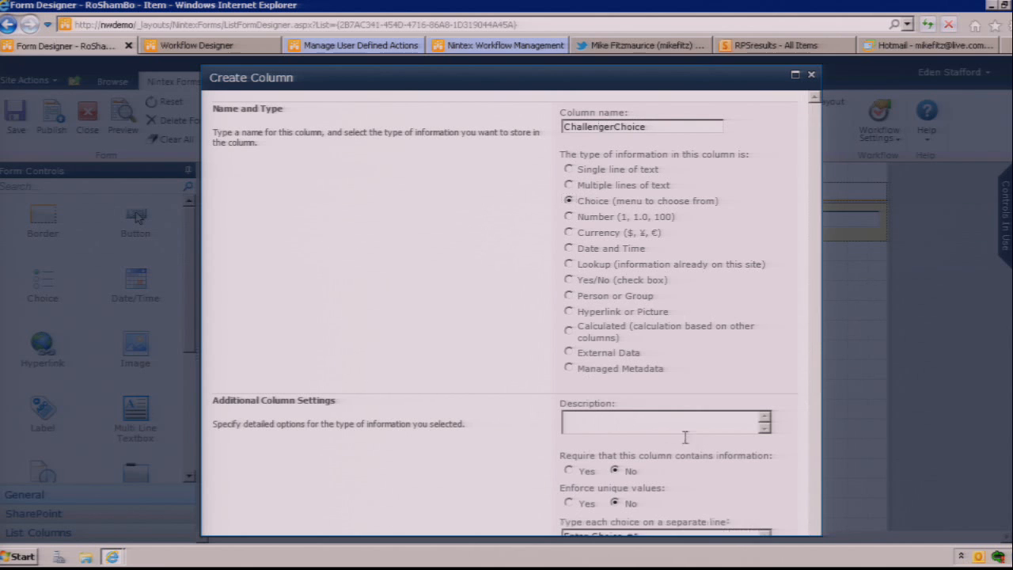
left_click(570, 471)
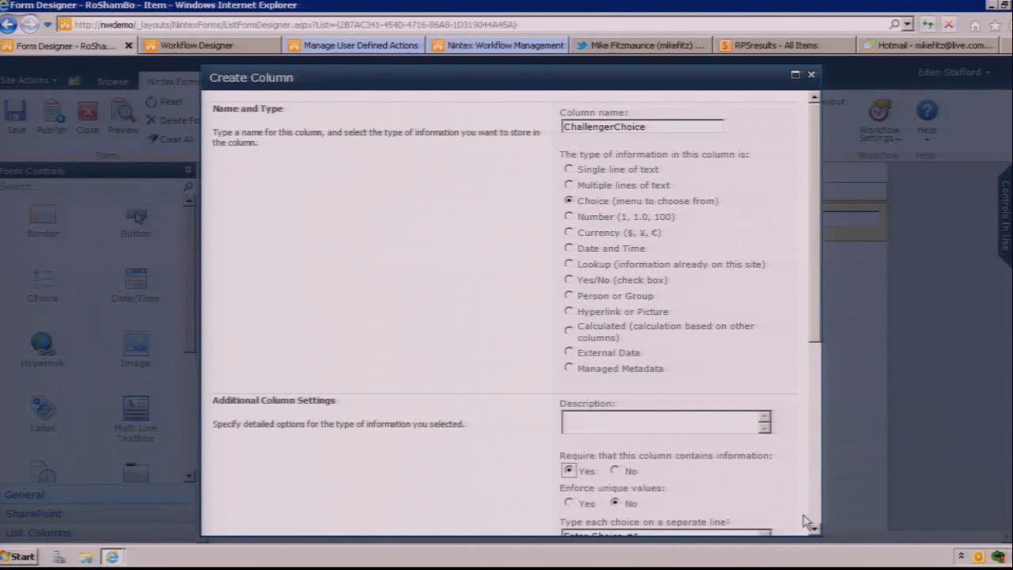
Step: Replace the column's default choices with Rock, Paper and Scissors, each on its own line
scroll(817, 536, "down", 3)
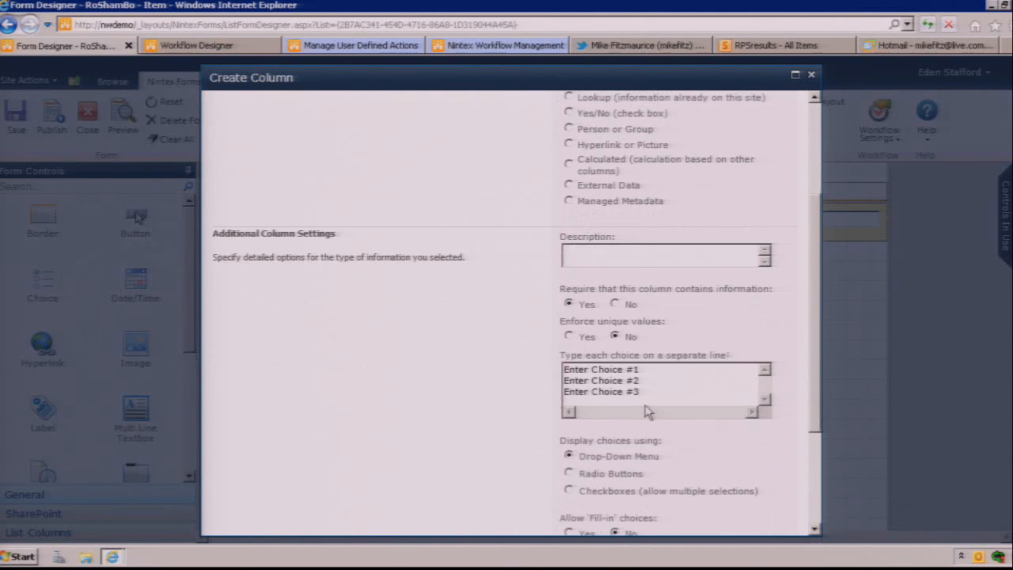
left_click_drag(642, 392, 528, 360)
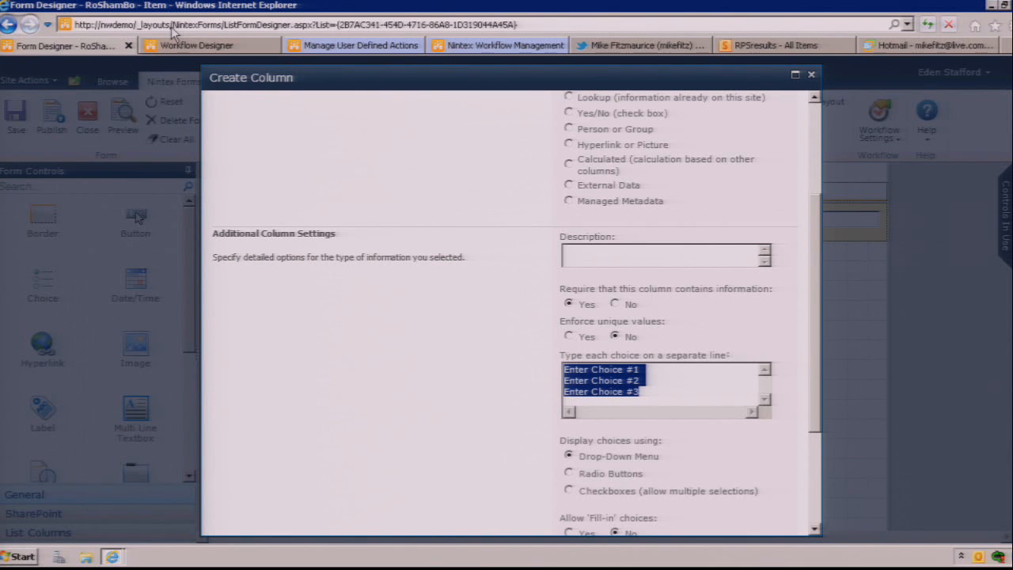
type("Rock")
key("Return")
type("Paper")
key("Return")
type("Scissors")
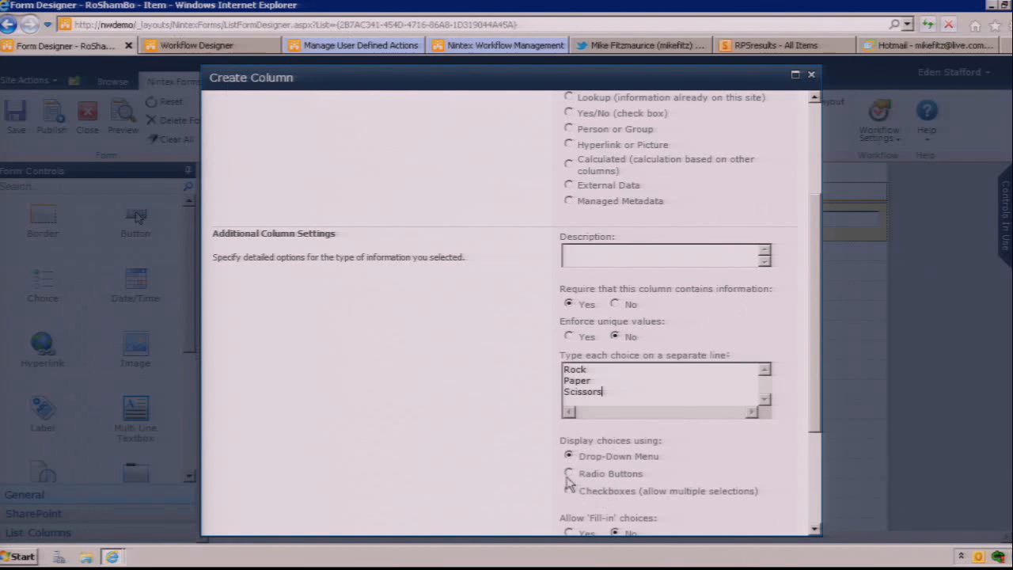
Step: Save the new column, place its ChallengerChoice control directly below the Title text box and widen it to the form's full width
scroll(818, 486, "down", 3)
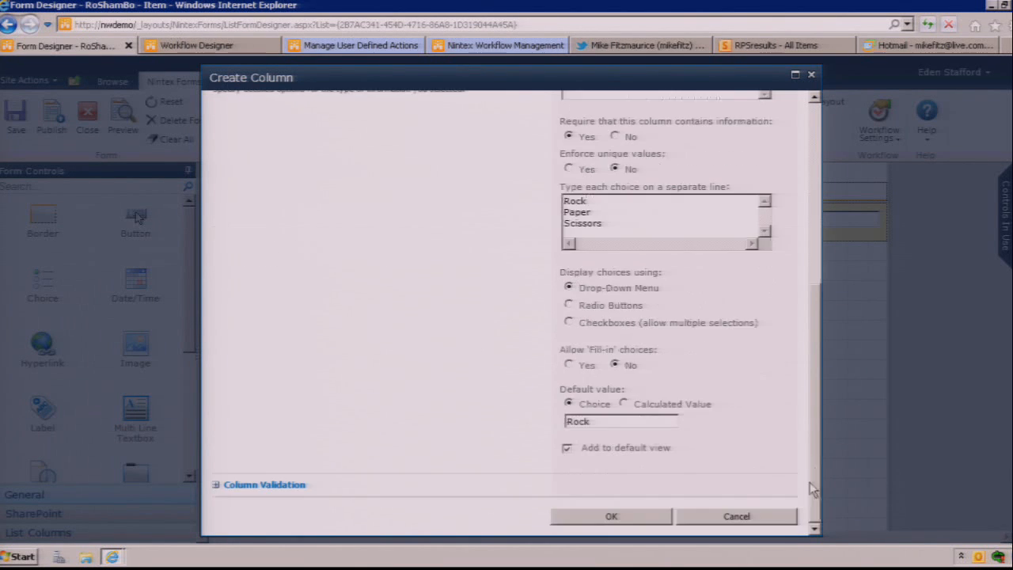
left_click(592, 516)
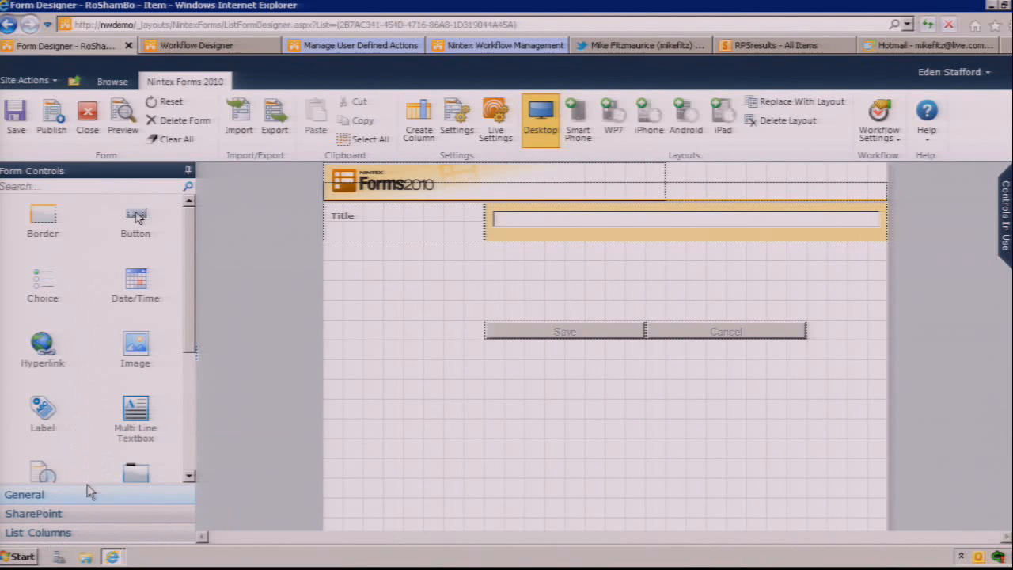
left_click(47, 515)
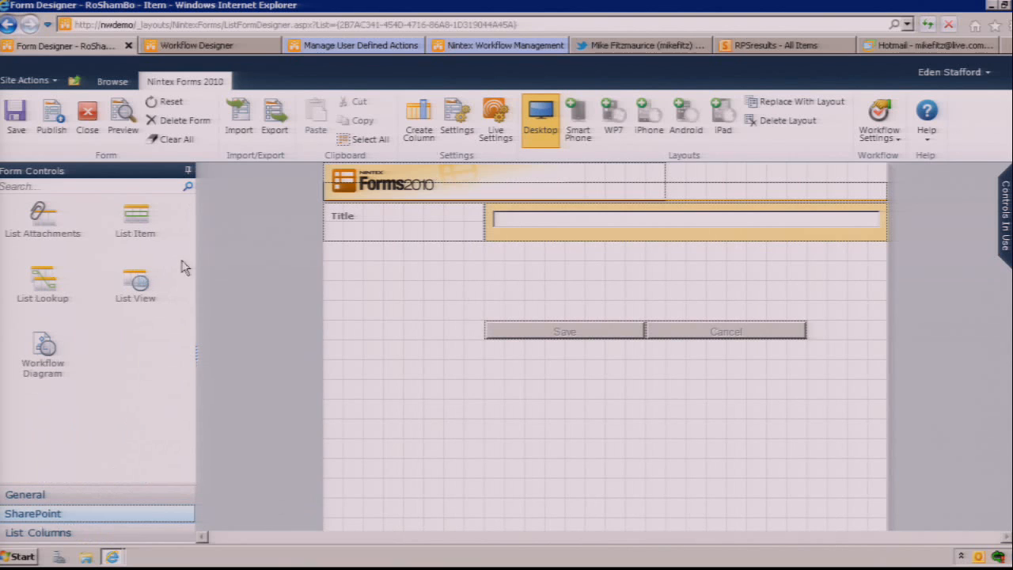
left_click(107, 533)
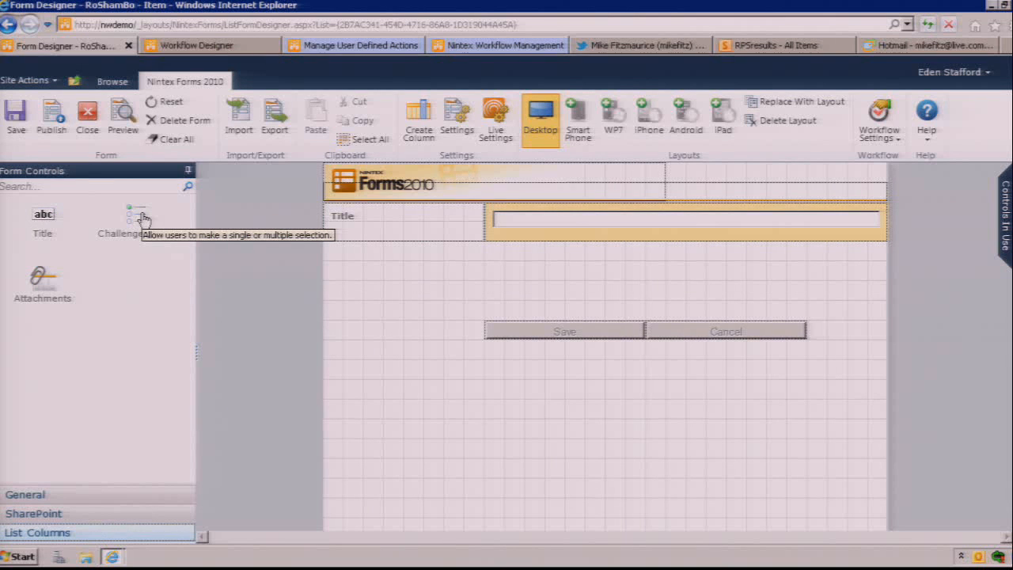
left_click_drag(142, 218, 502, 269)
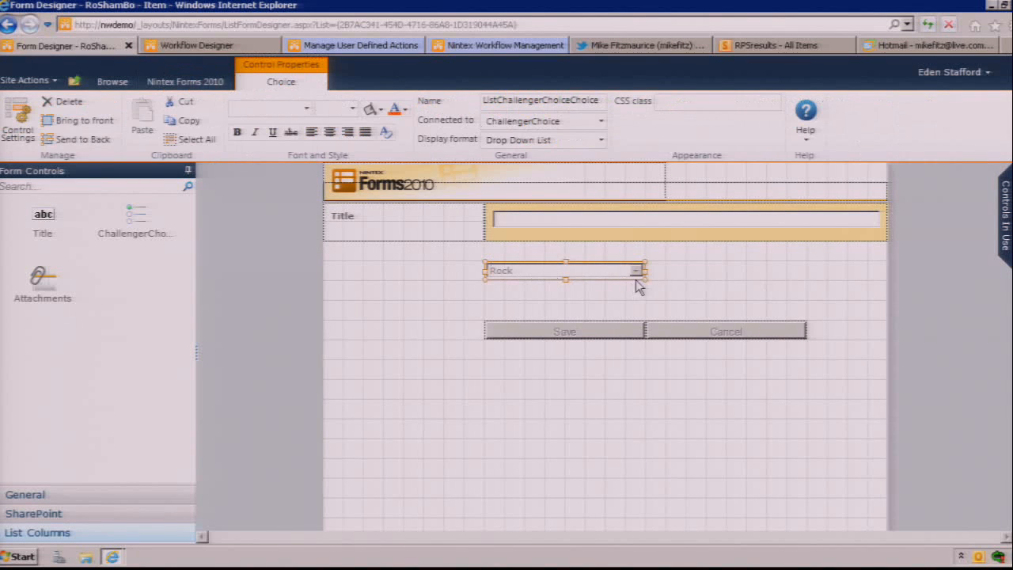
left_click_drag(648, 273, 834, 256)
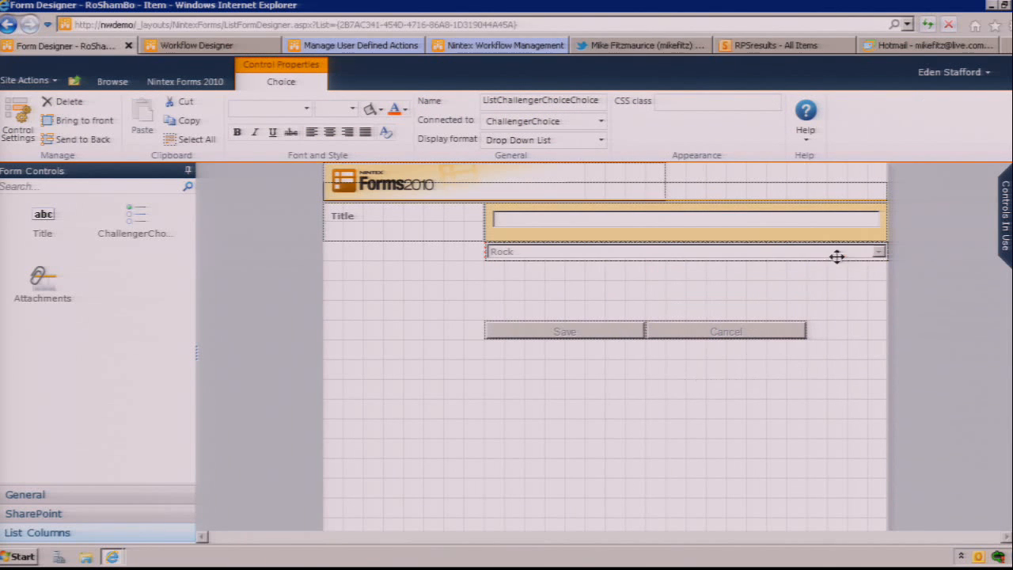
Step: Add a Label control below the Title label, slightly indented and level with the ChallengerChoice drop-down
left_click(49, 495)
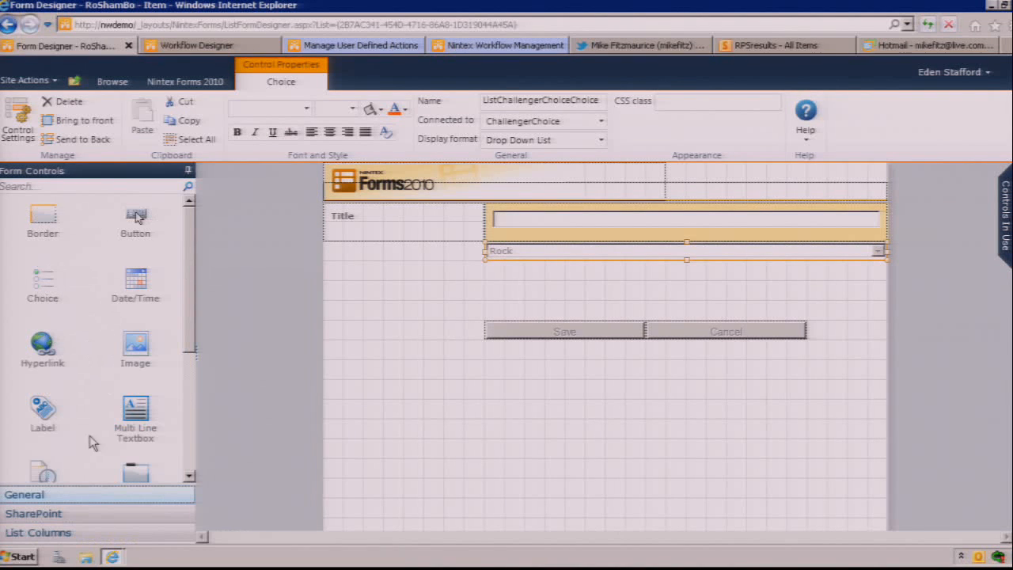
left_click_drag(49, 413, 344, 251)
left_click_drag(337, 253, 340, 255)
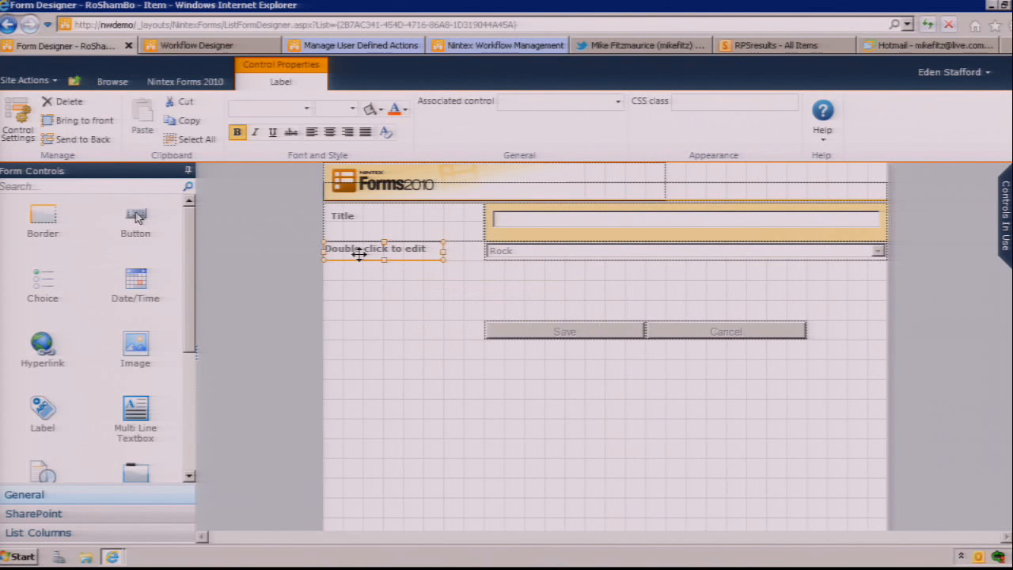
left_click_drag(357, 253, 369, 258)
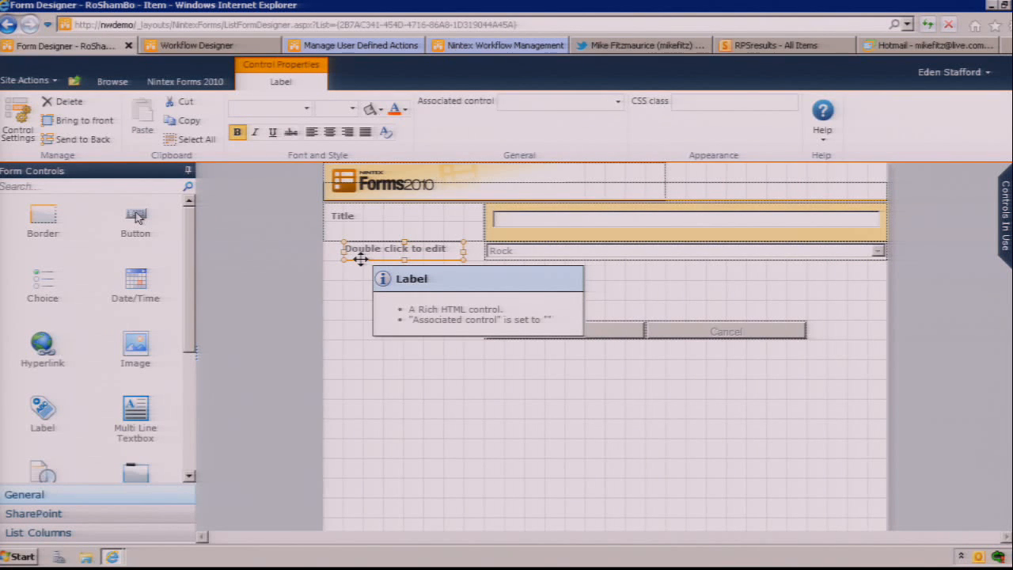
Step: Replace the new label's text with Choice and save its control settings
double_click(360, 258)
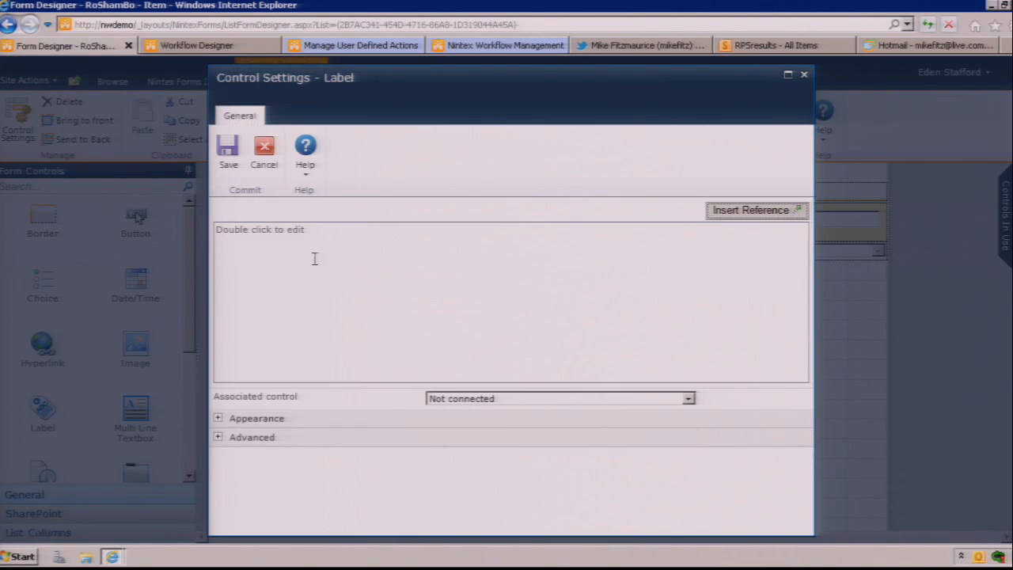
left_click_drag(306, 229, 183, 230)
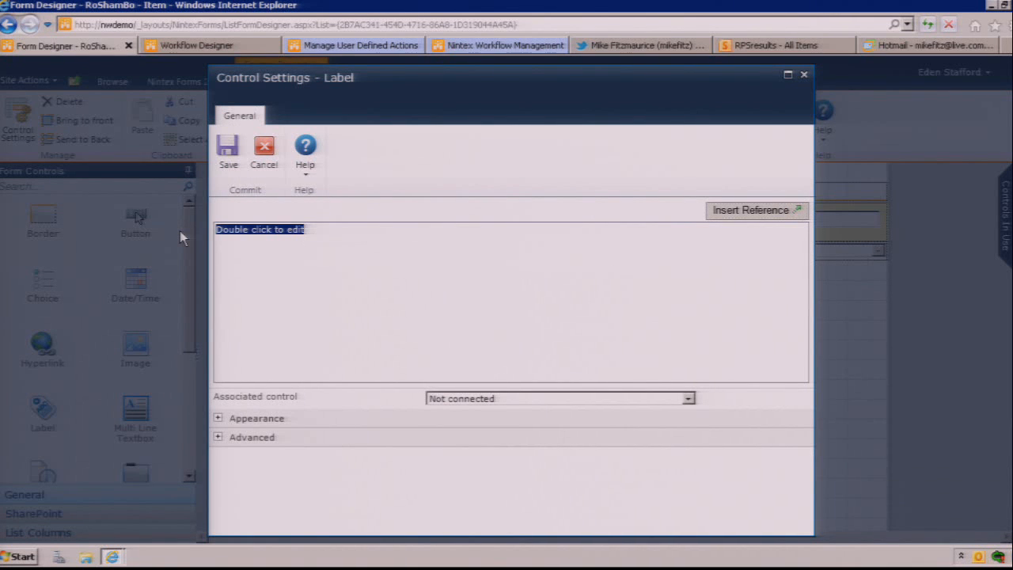
type("Choice")
left_click(242, 118)
left_click(229, 151)
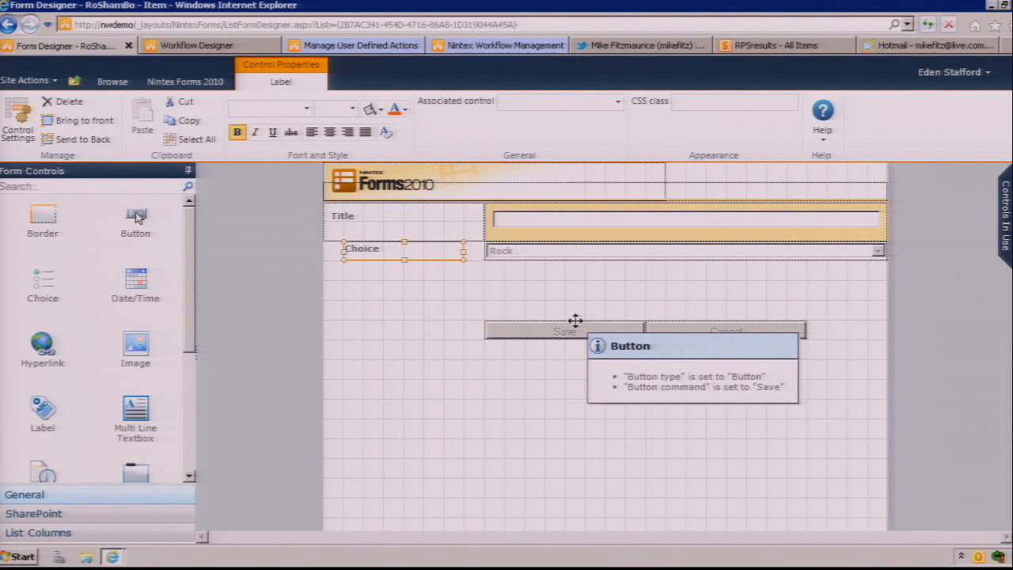
Step: Enable publishing to Nintex Live with anonymous access and an expiry of 10/4/2011, and save the live settings
left_click(204, 85)
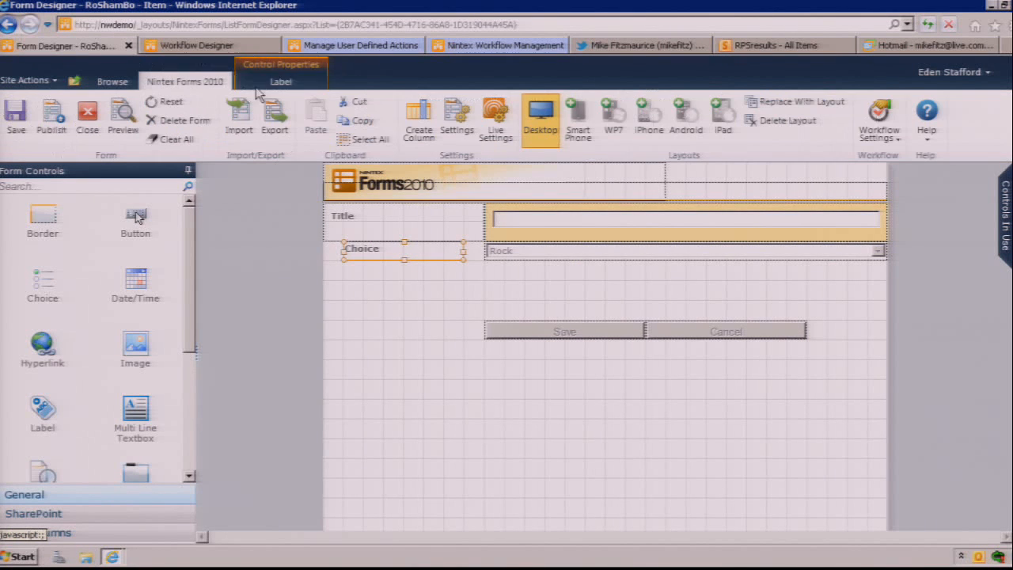
left_click(496, 128)
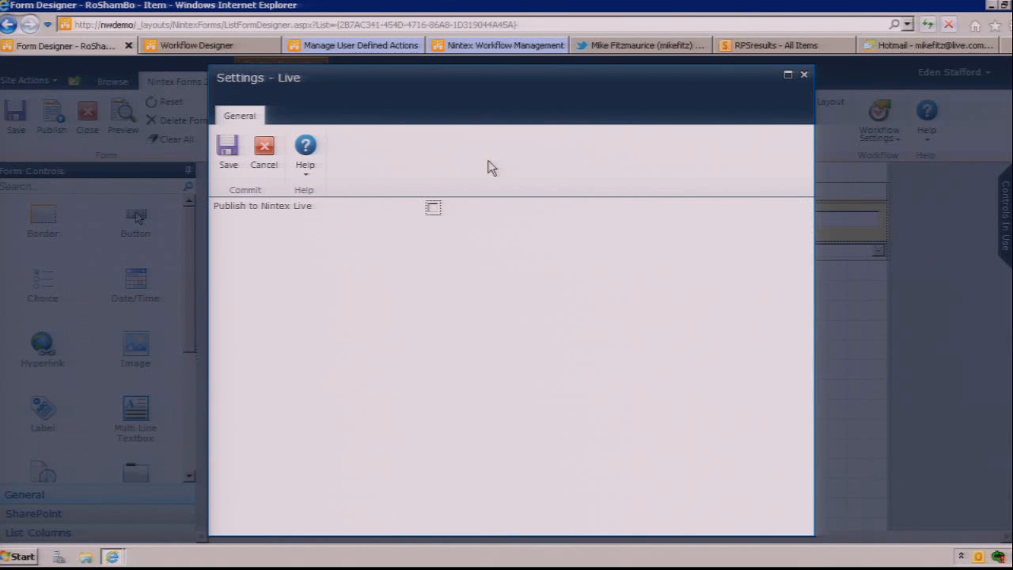
left_click(432, 209)
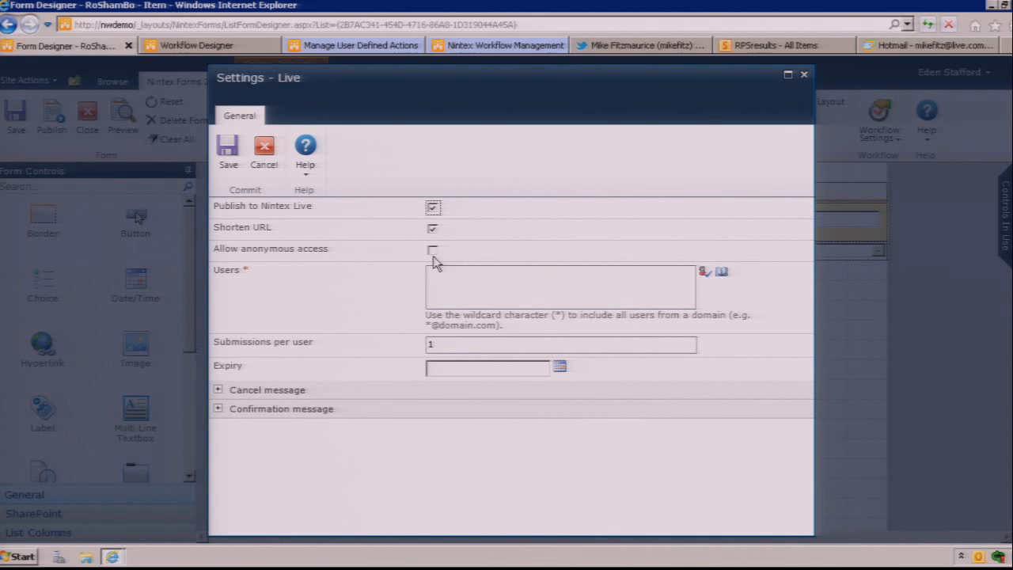
left_click(433, 251)
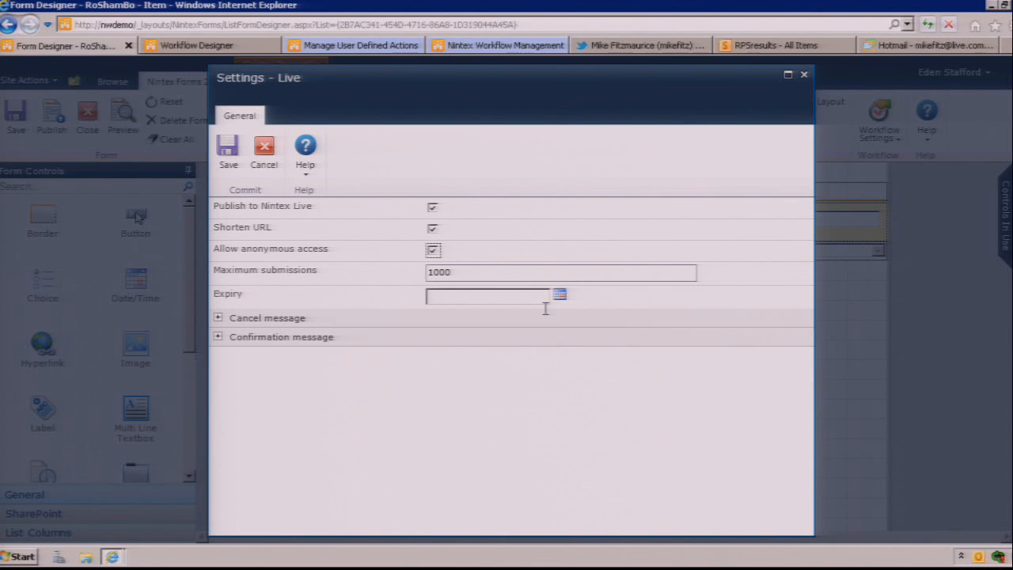
left_click(448, 297)
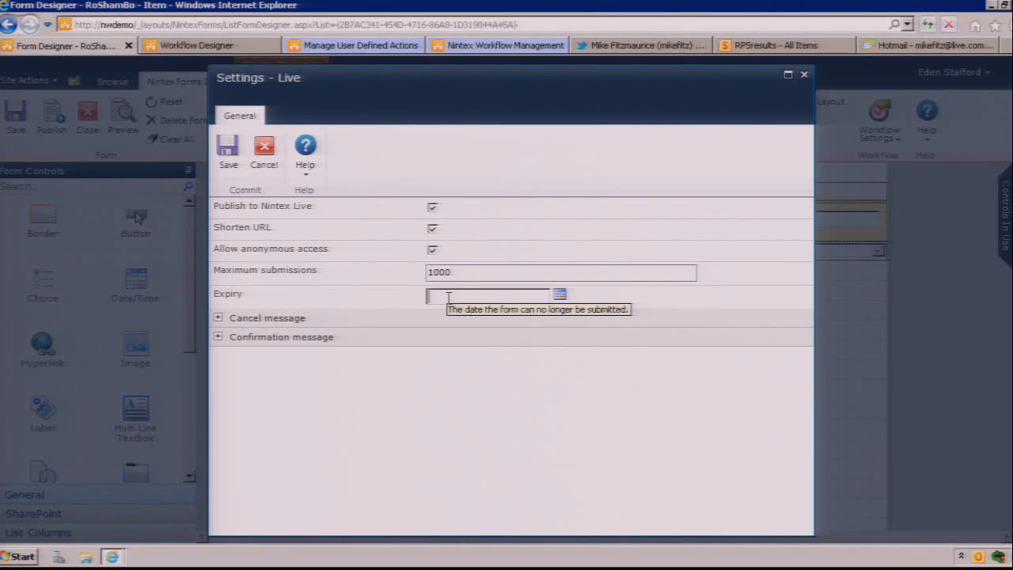
left_click(559, 294)
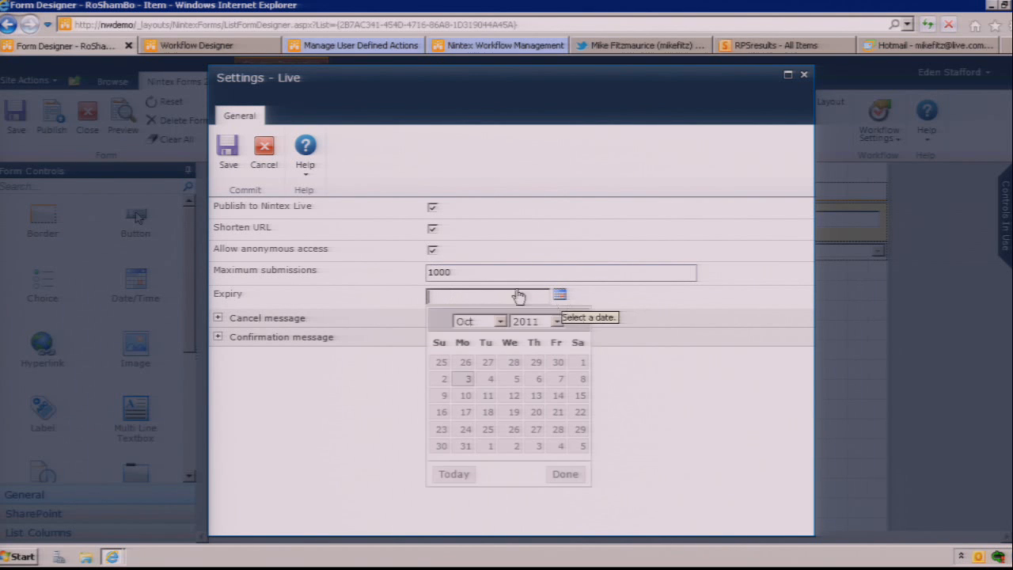
left_click(492, 382)
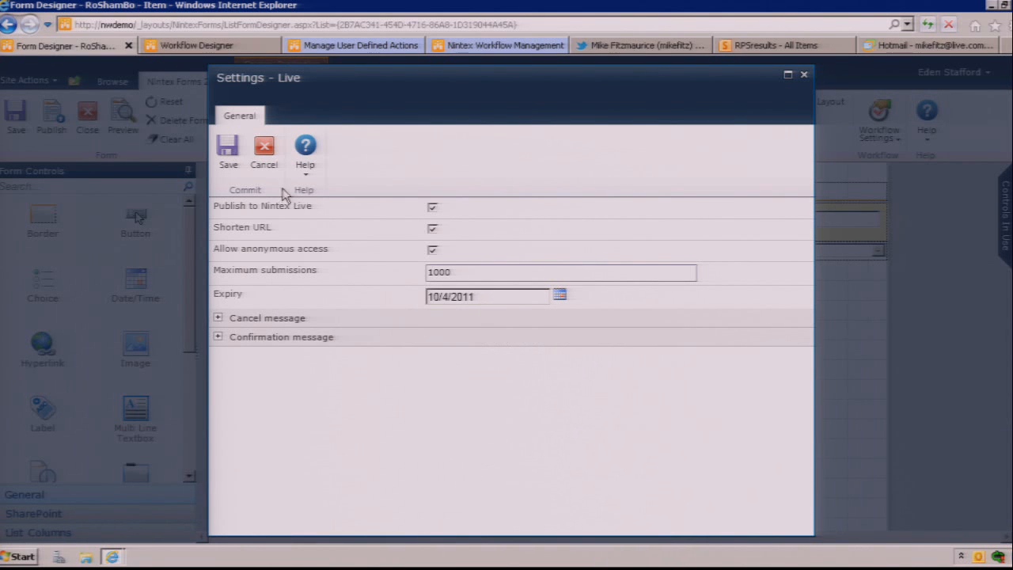
left_click(228, 153)
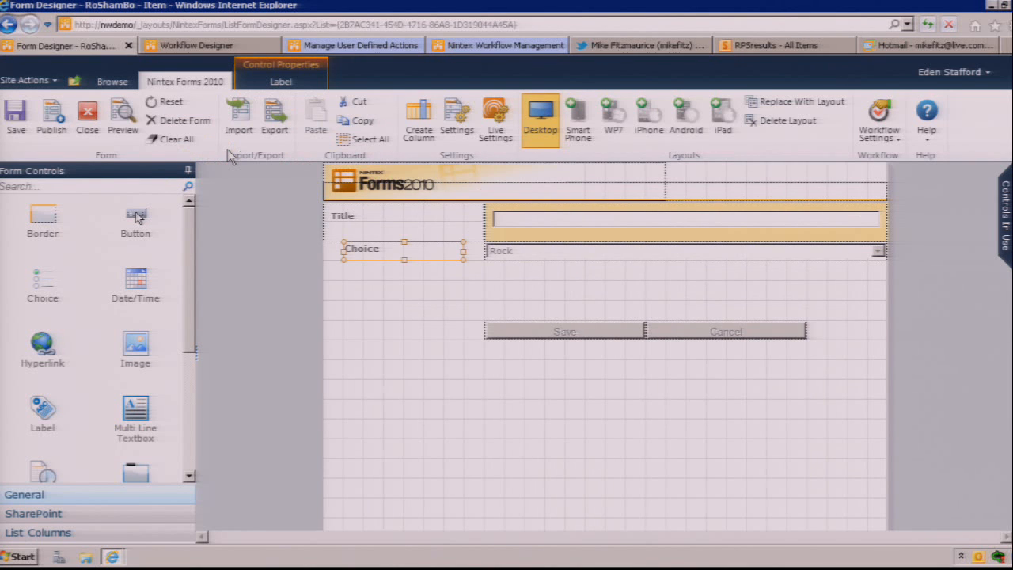
Step: Publish the form and copy its Nintex Live URL from the notification e-mail in Outlook
left_click(53, 119)
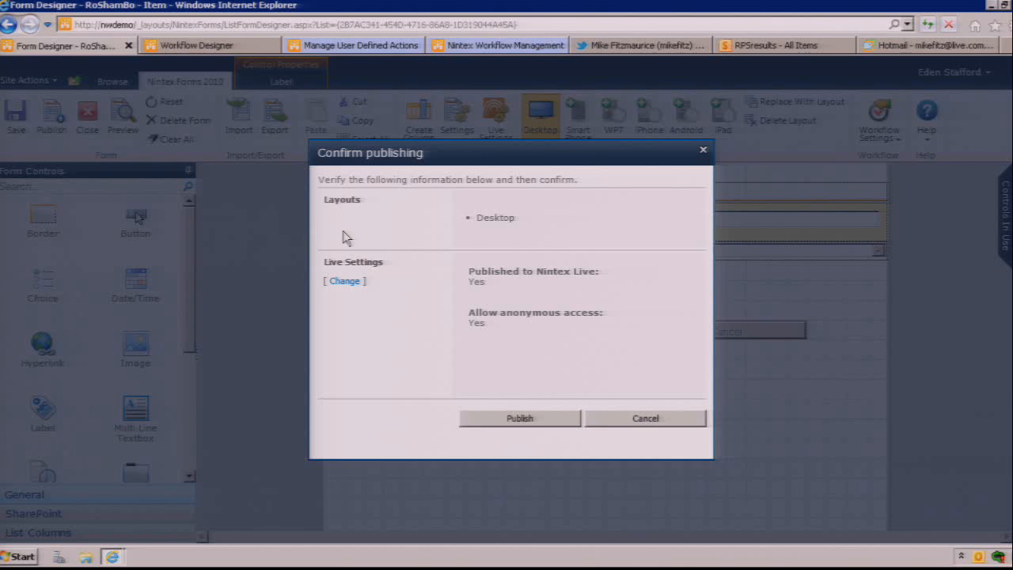
left_click(486, 421)
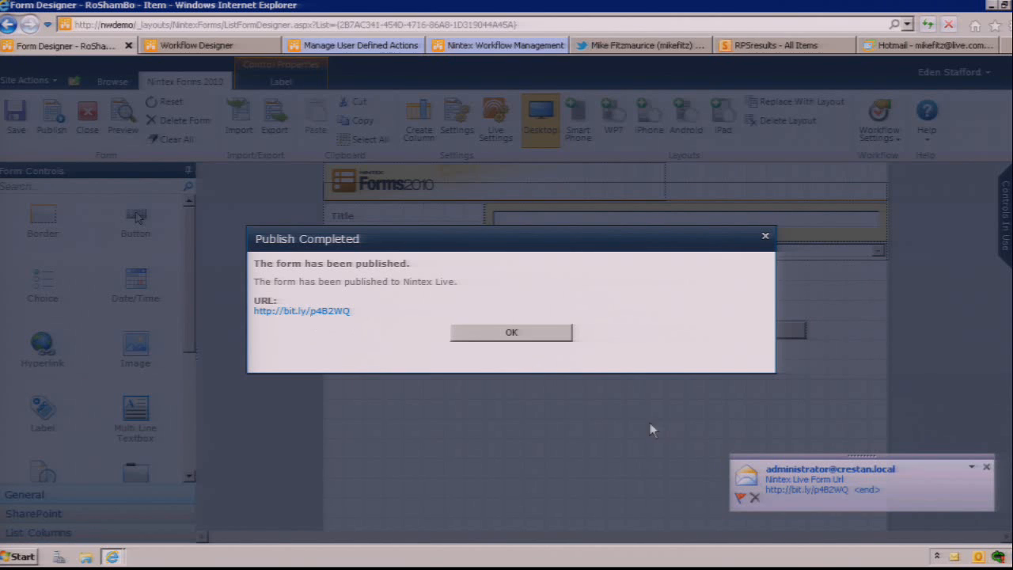
left_click(772, 479)
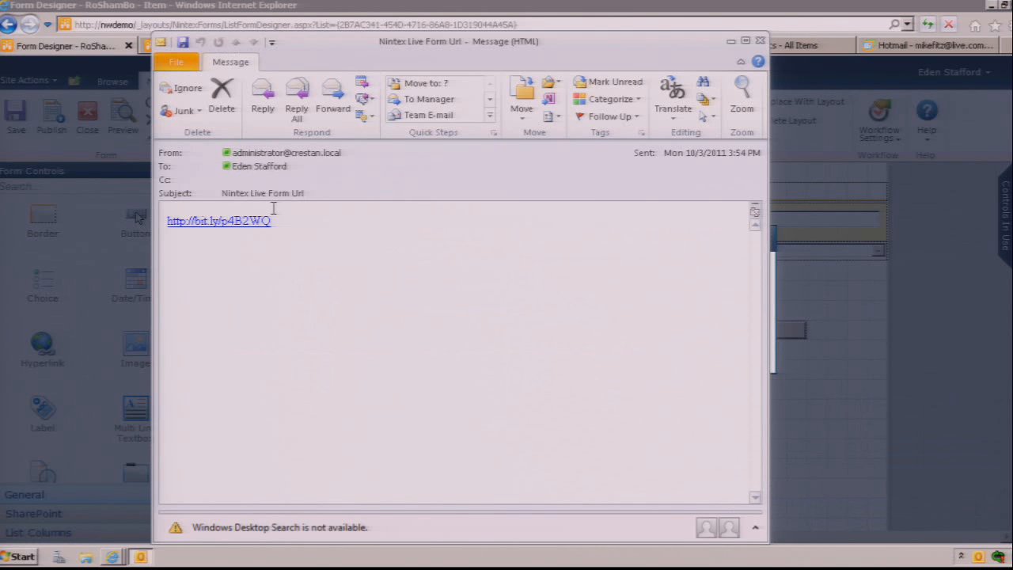
left_click_drag(281, 220, 168, 220)
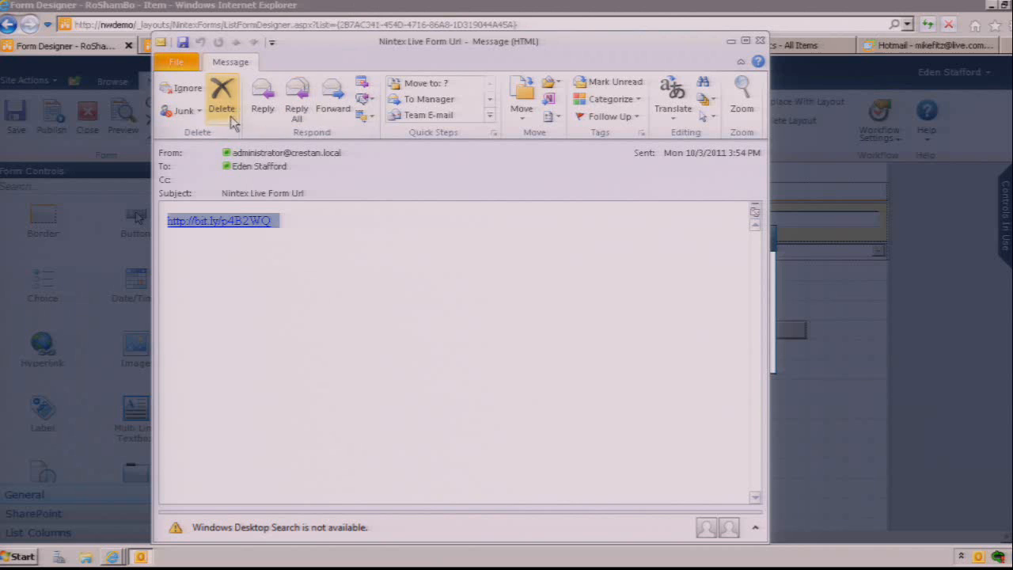
right_click(244, 231)
left_click(286, 289)
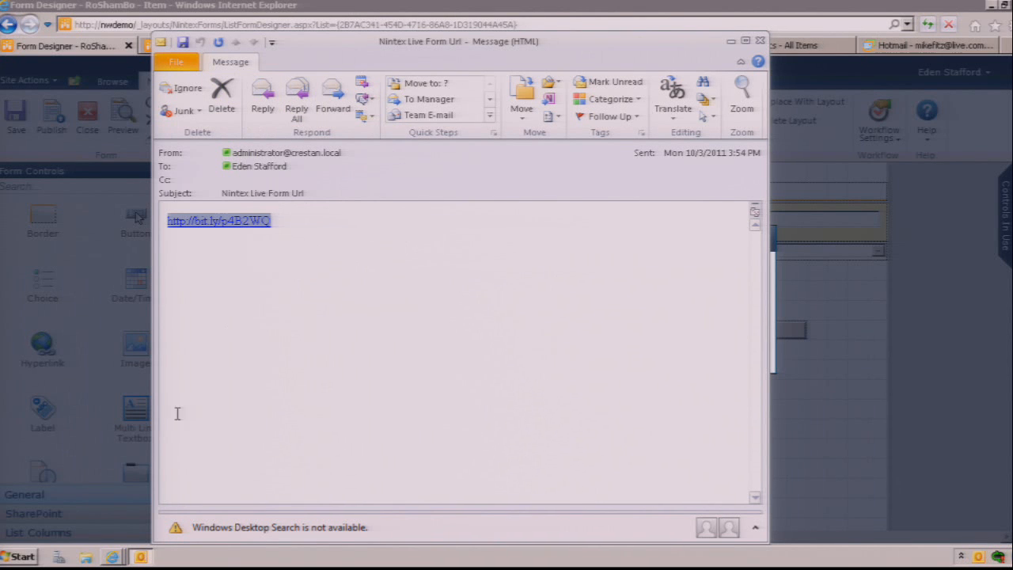
Step: Open Notepad and paste the copied form URL into a blank document
left_click(24, 557)
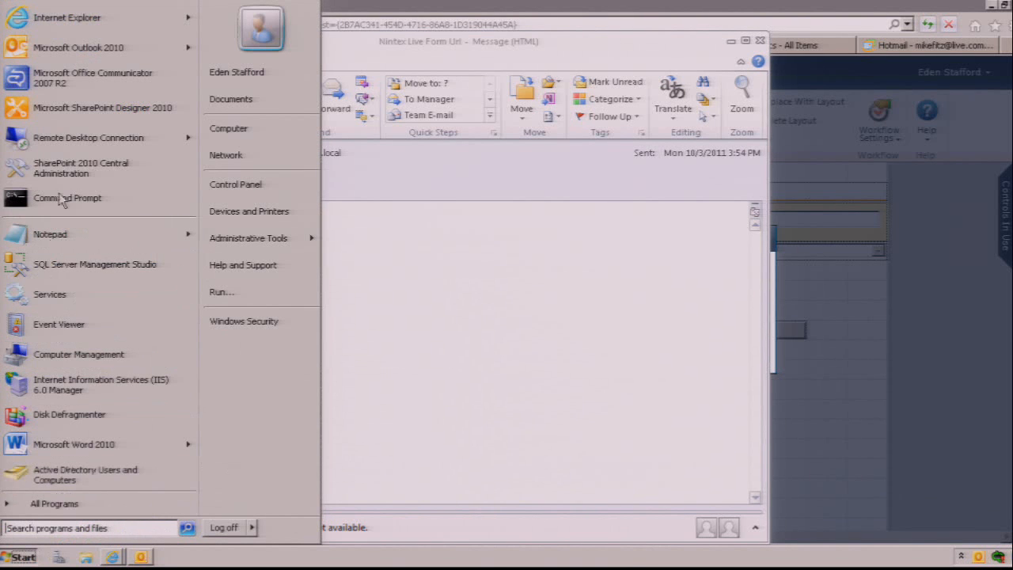
left_click(53, 234)
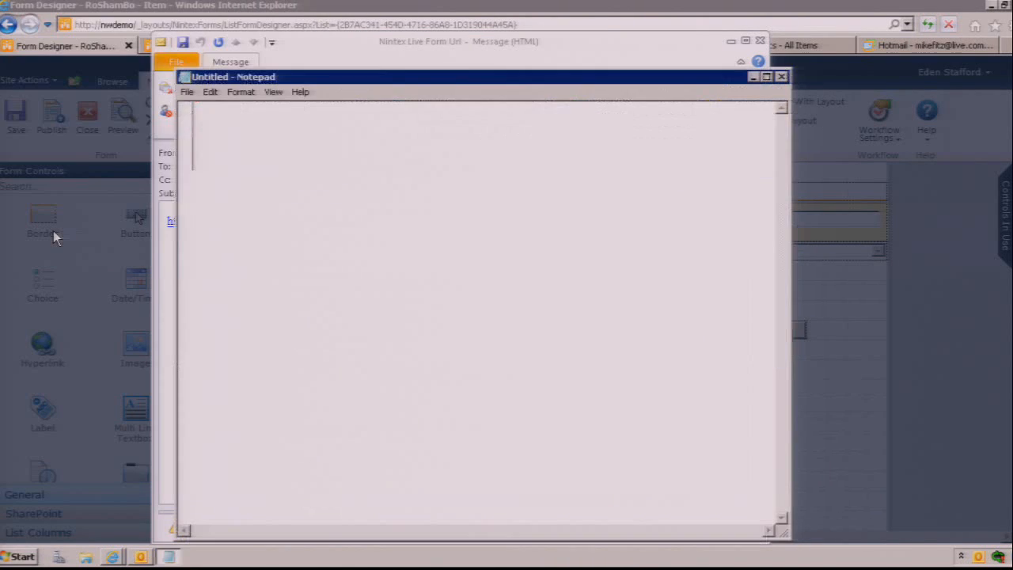
key("ctrl+v")
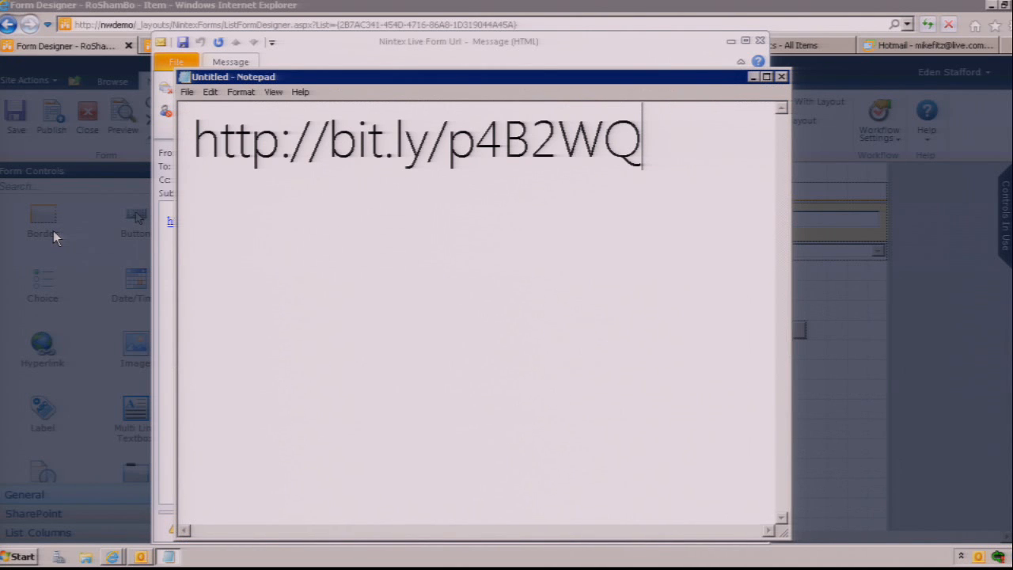
Step: Open the published form from the e-mail's link, show the URL in a shortened Notepad window beneath it, and minimize Notepad
left_click(314, 57)
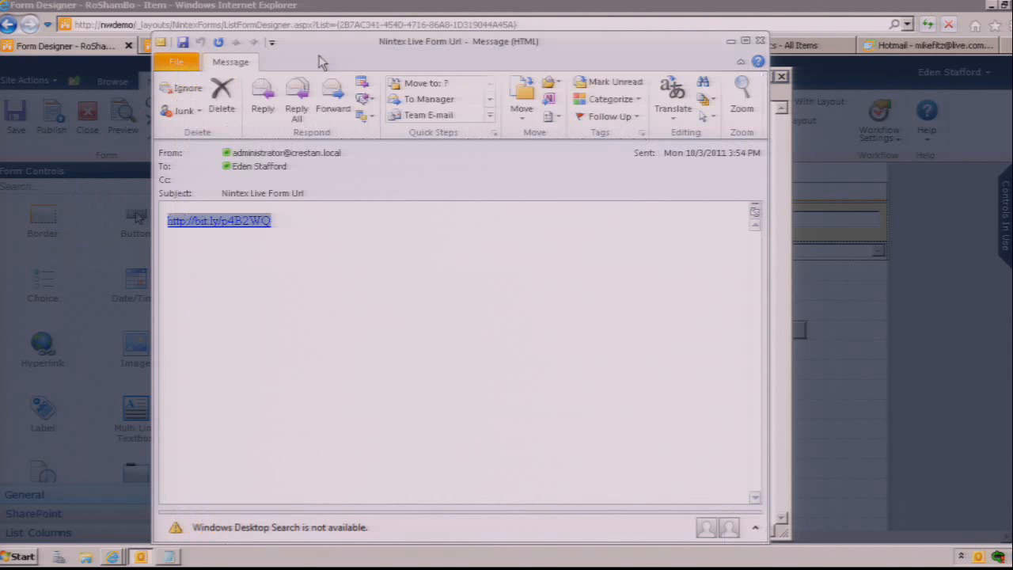
left_click(237, 226)
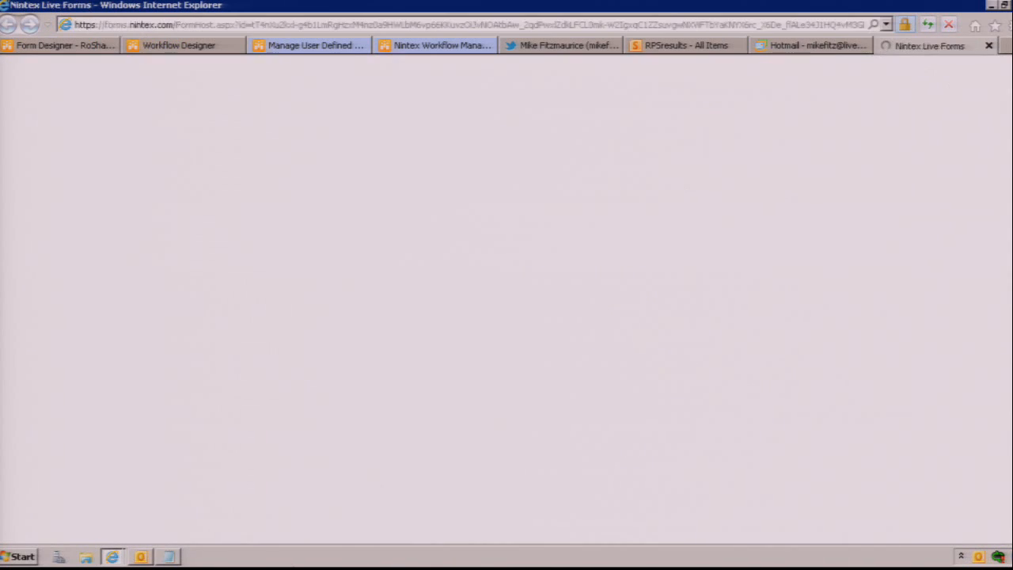
left_click(167, 557)
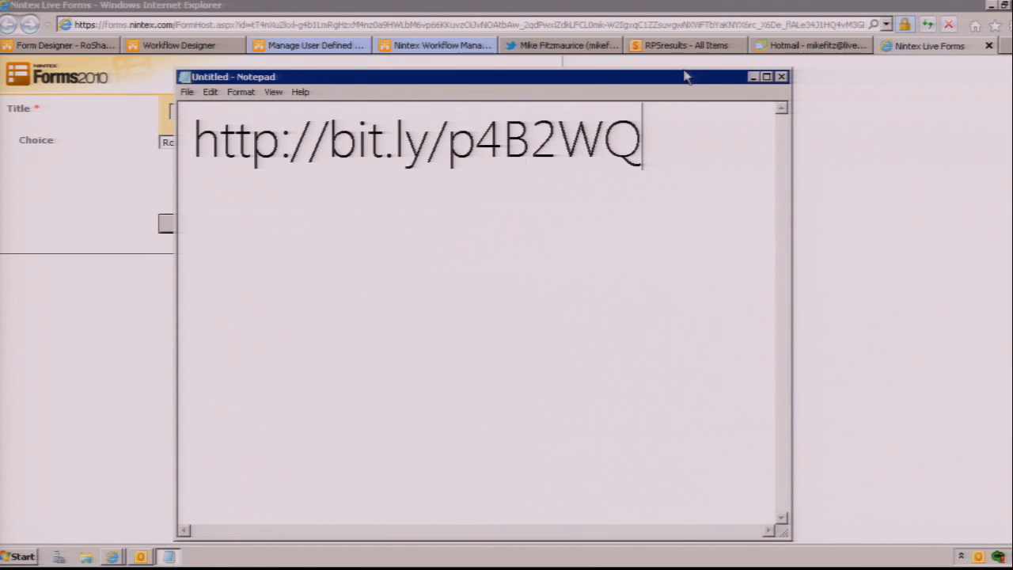
left_click_drag(684, 70, 666, 275)
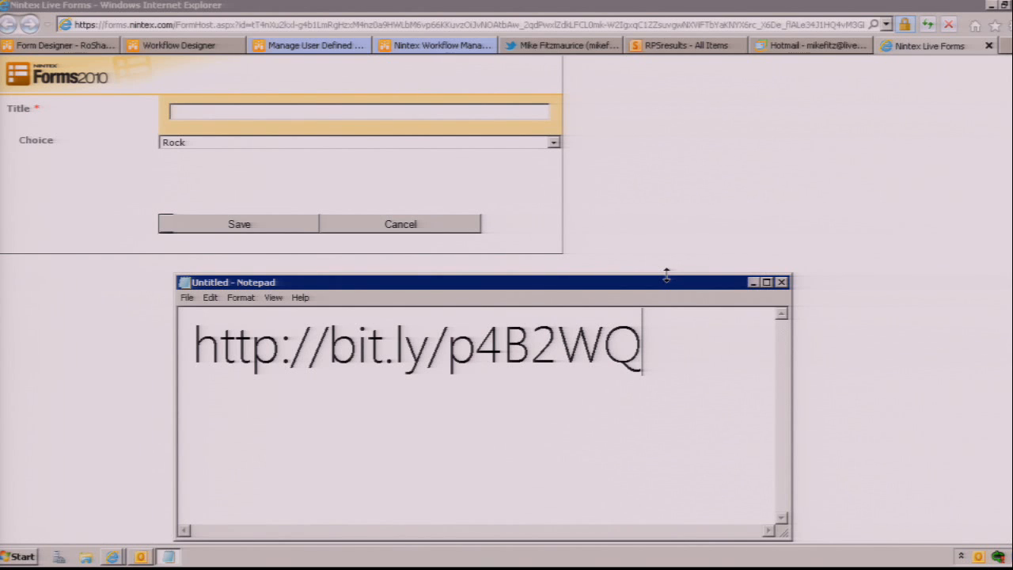
left_click(752, 283)
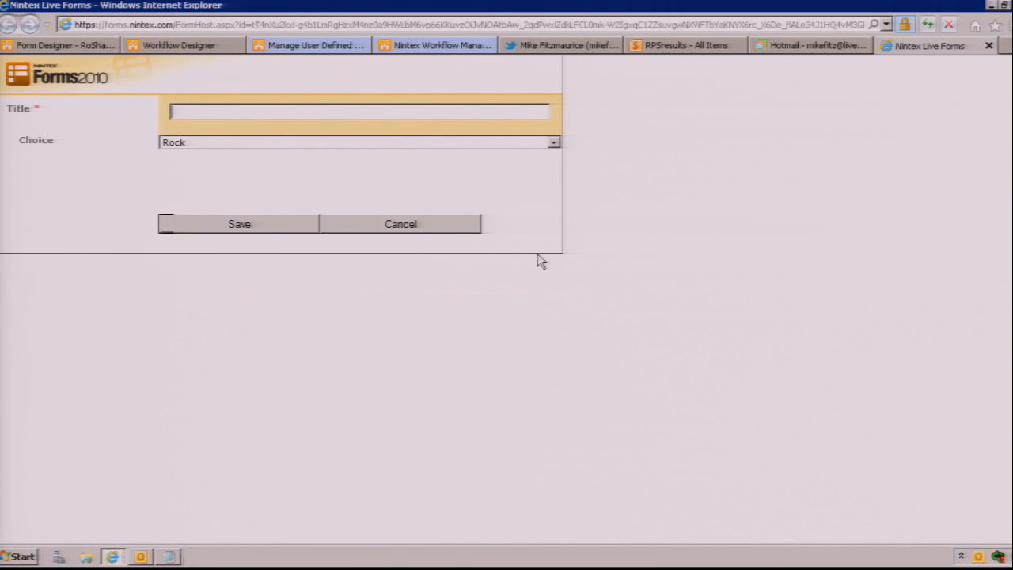
Step: Enter the challenger's e-mail address as the Title on the live form, submit it with Rock as the choice and close its tab
left_click(211, 229)
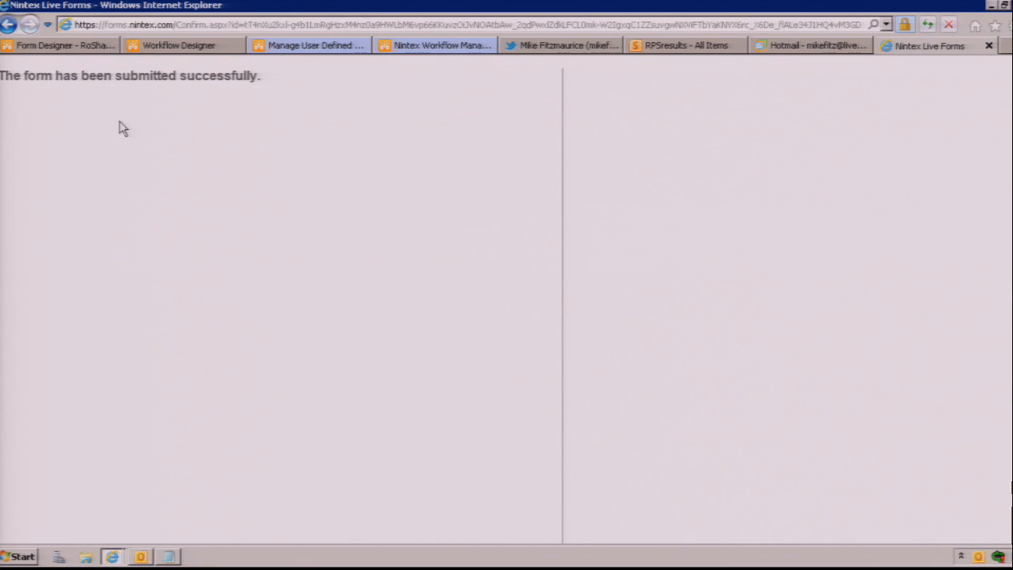
left_click(989, 49)
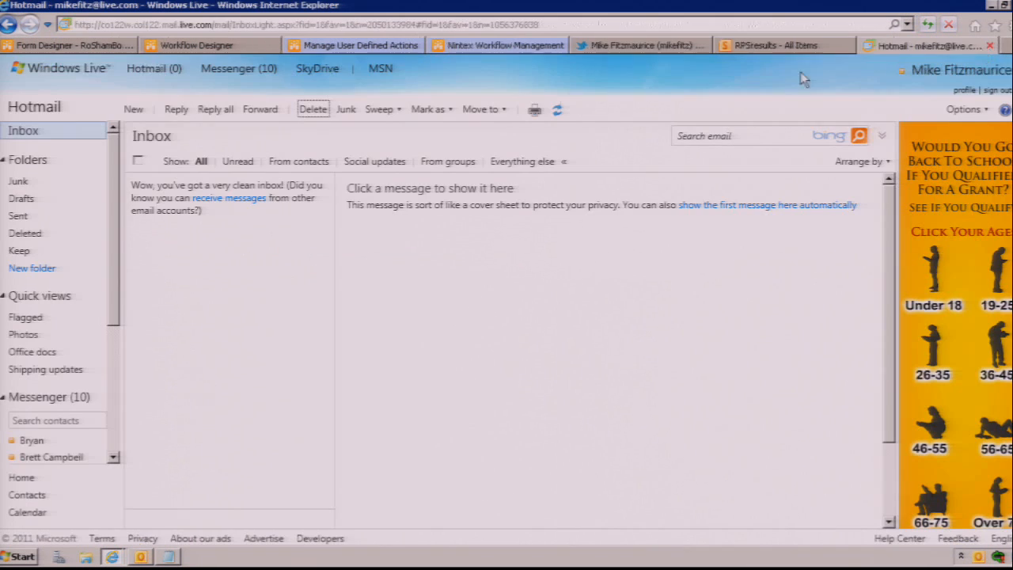
Step: Return to the form designer, dismiss the publish confirmation and add Smart Phone, WP7, iPhone, Android and iPad layouts to the form
left_click(82, 55)
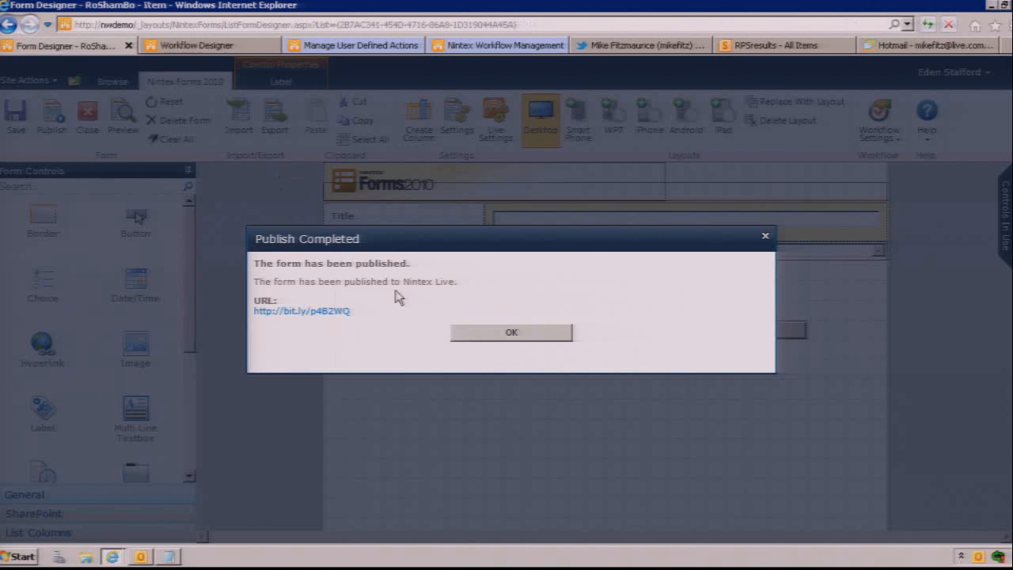
left_click(511, 333)
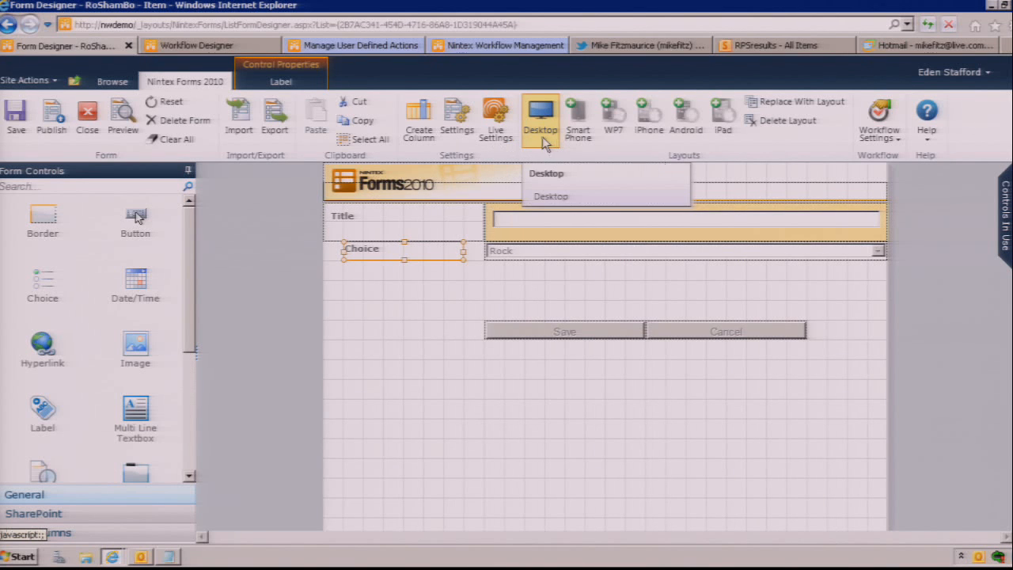
left_click(578, 129)
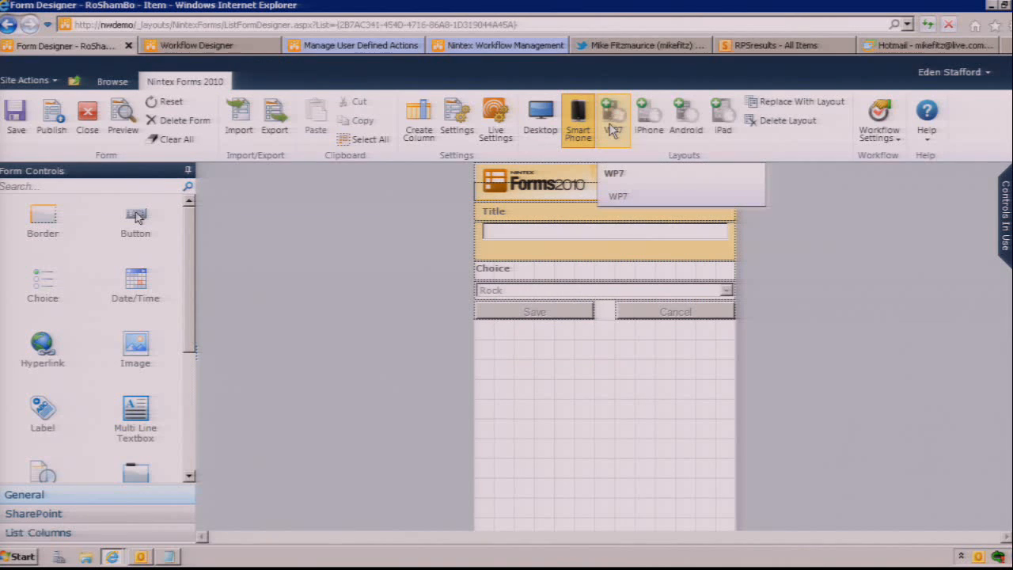
left_click(612, 130)
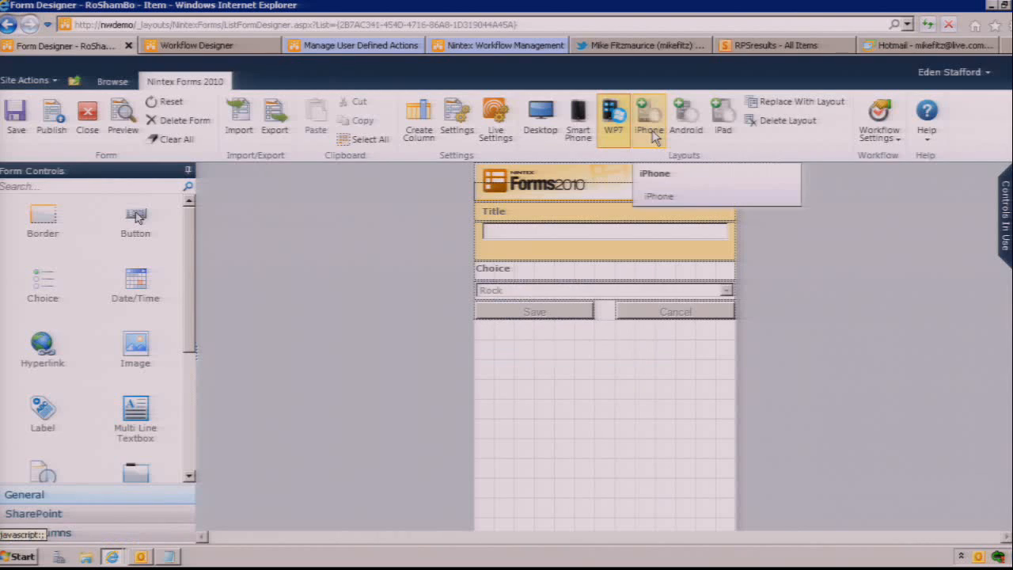
left_click(648, 128)
left_click(686, 131)
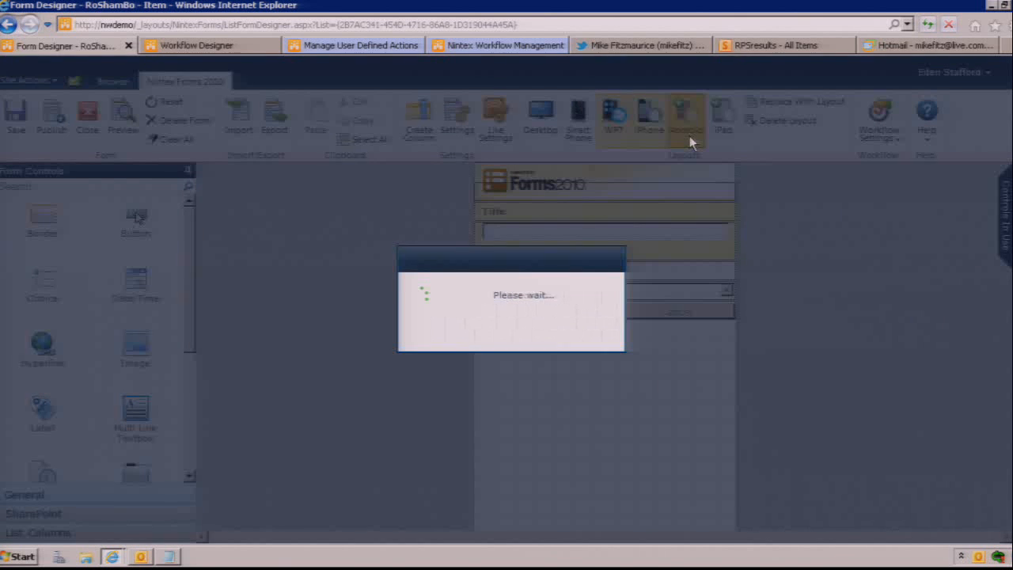
left_click(725, 133)
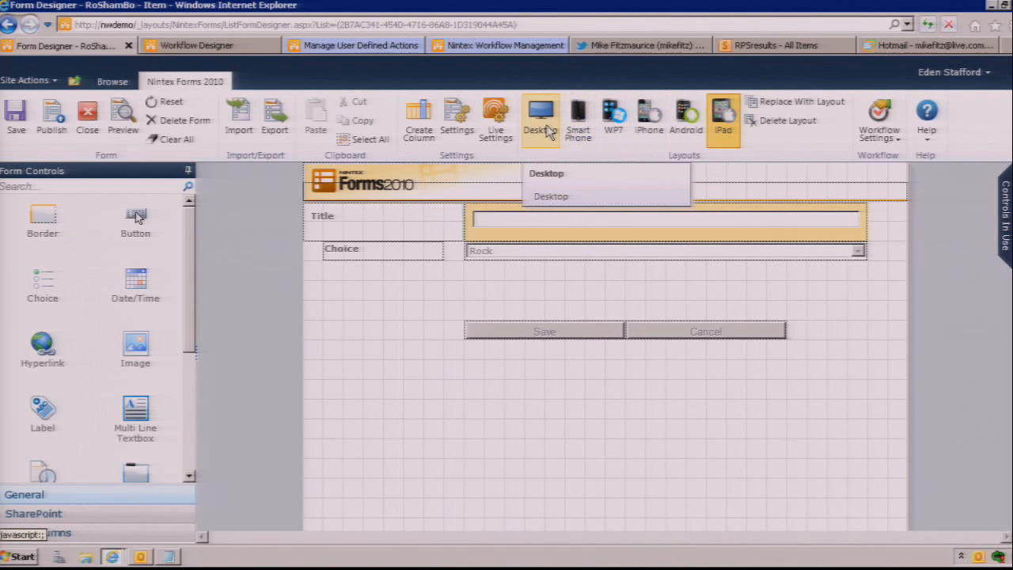
Step: Compare the Desktop and Smart Phone layouts and check the layout filters available for the controls in use
left_click(546, 126)
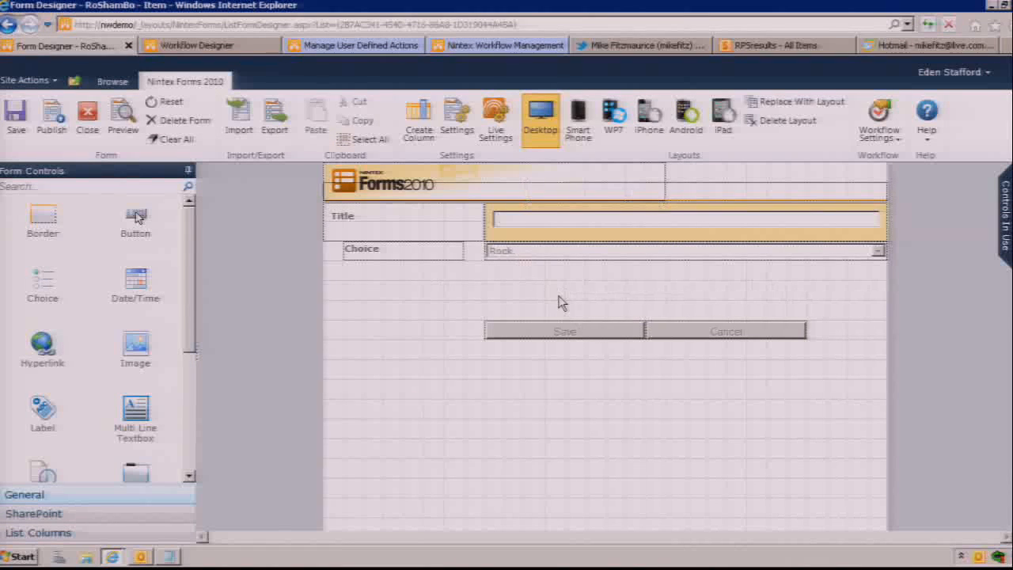
left_click(586, 140)
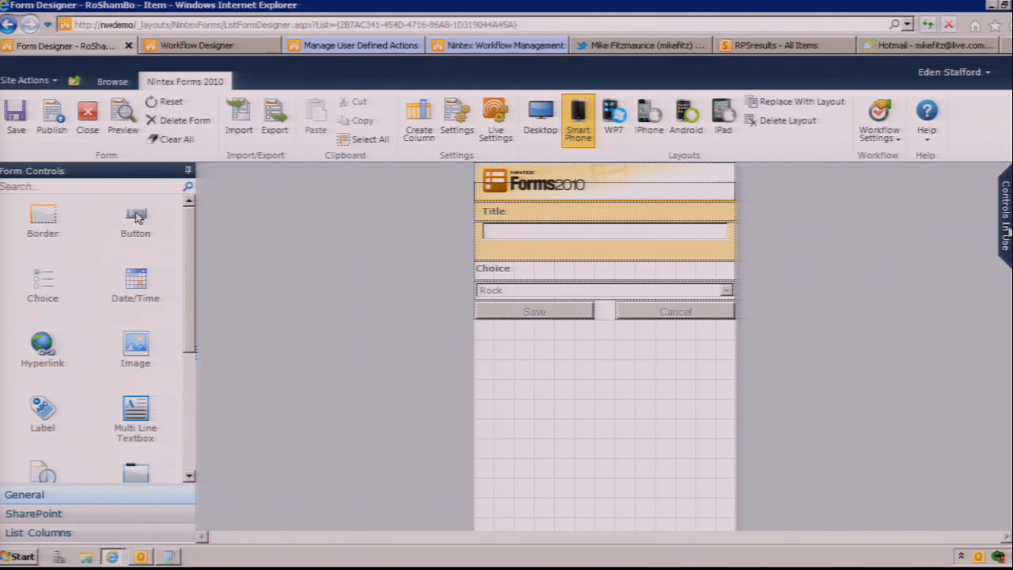
mouse_move(1004, 230)
left_click(1001, 194)
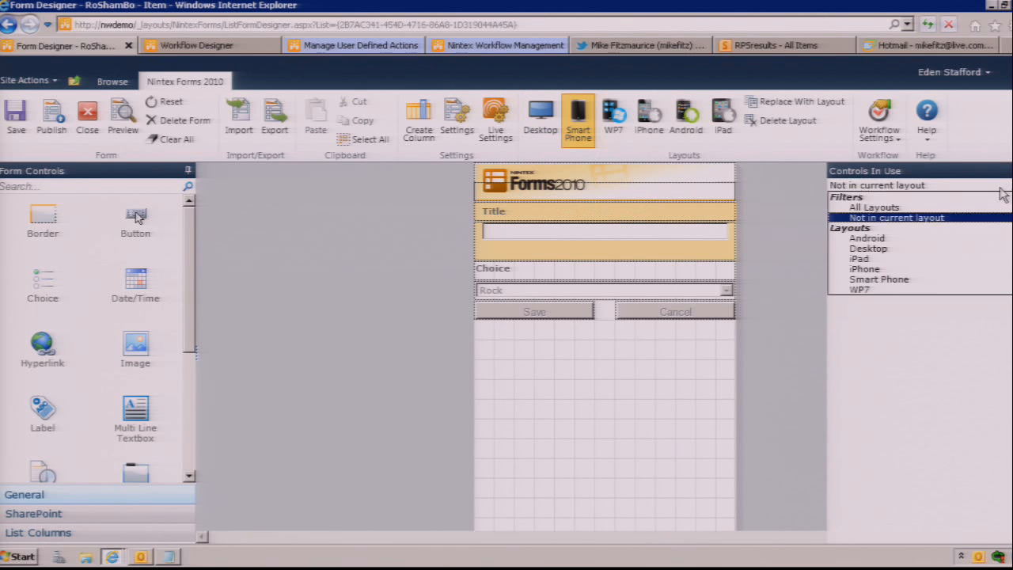
left_click(937, 252)
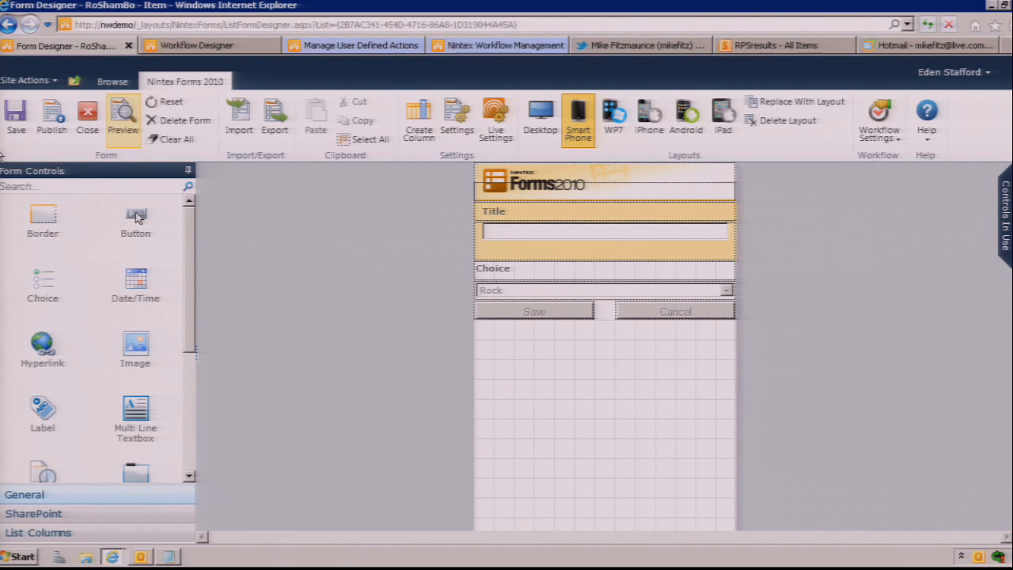
Step: Publish the form with its device layouts and dismiss the publish confirmation
left_click(69, 137)
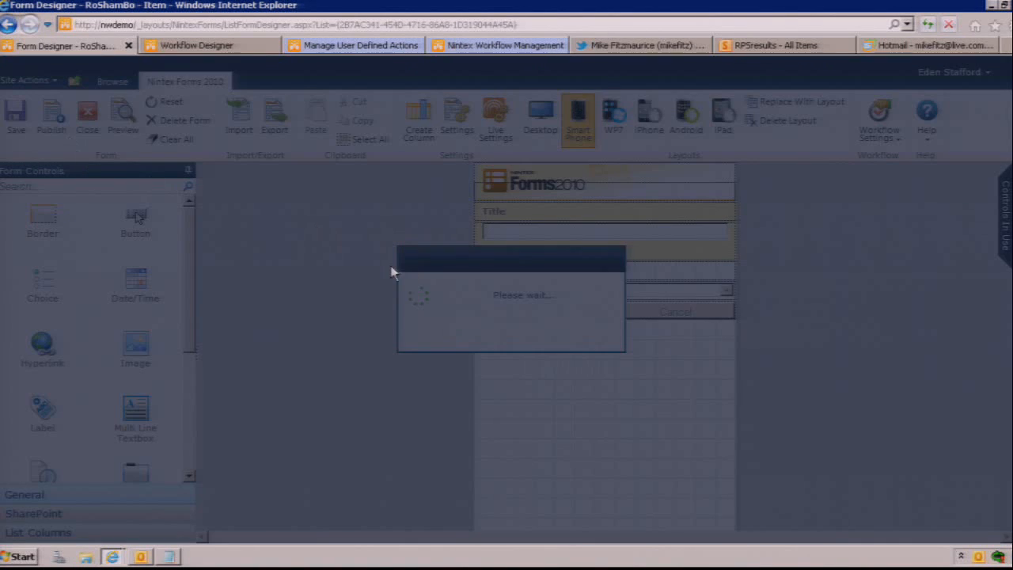
left_click(491, 466)
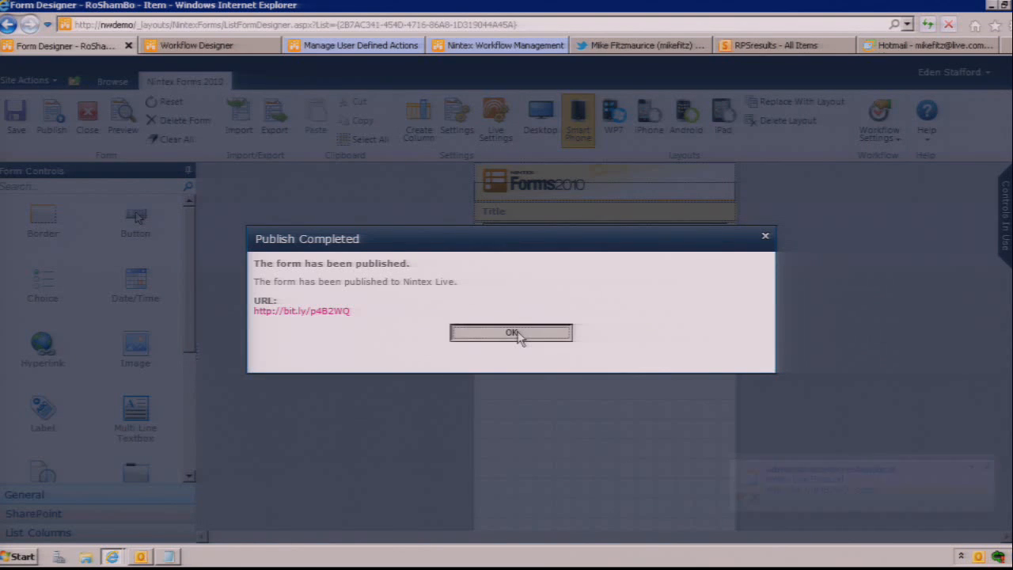
left_click(519, 335)
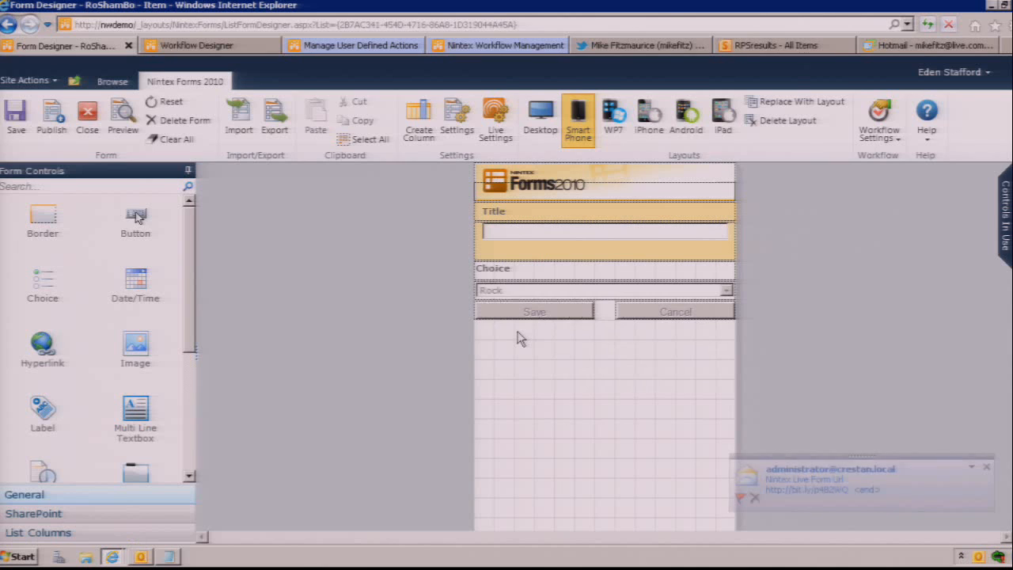
Step: Open the new Nintex Live notification e-mail, compare its URL with the one in Notepad and close the message
left_click(800, 482)
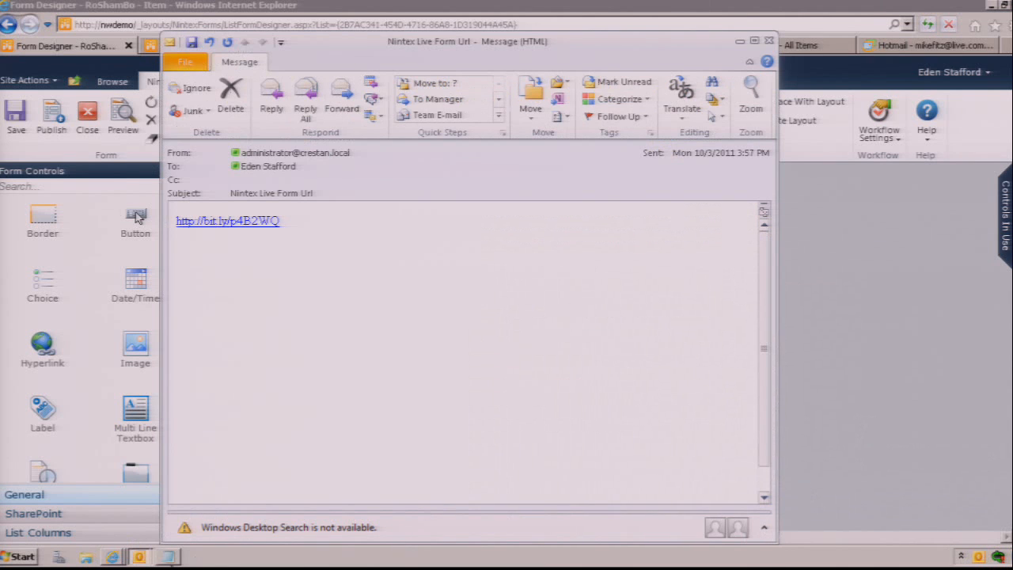
left_click(169, 556)
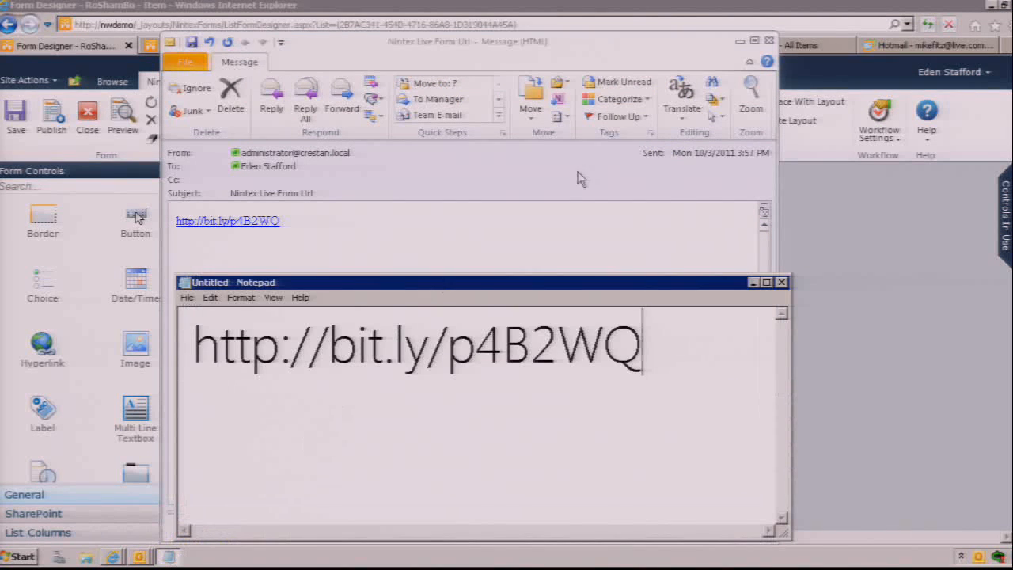
left_click(768, 42)
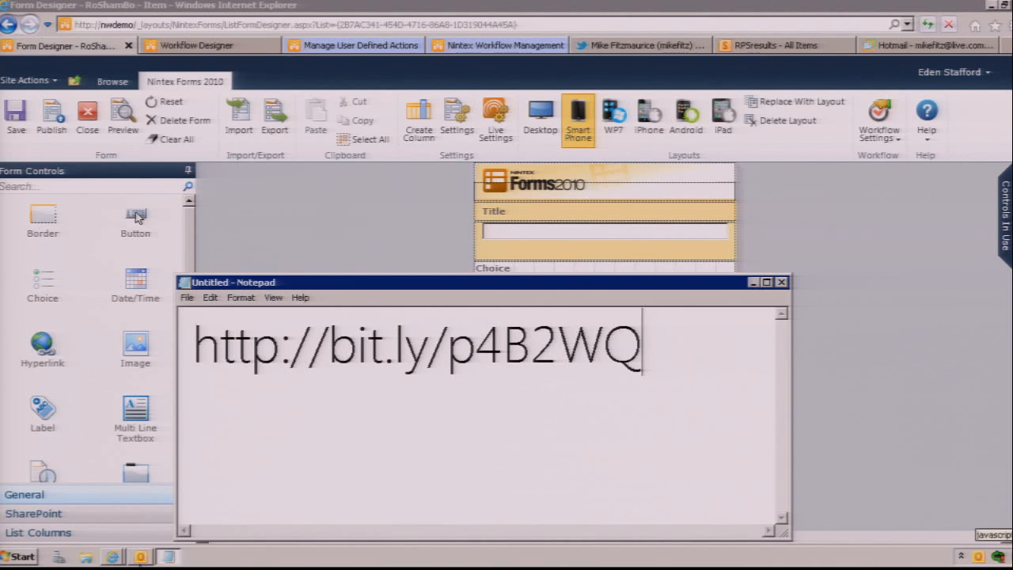
Step: Forward the earlier Nintex Live form URL e-mail to three recipient addresses, close the message and minimize Notepad
left_click(141, 554)
left_click(331, 125)
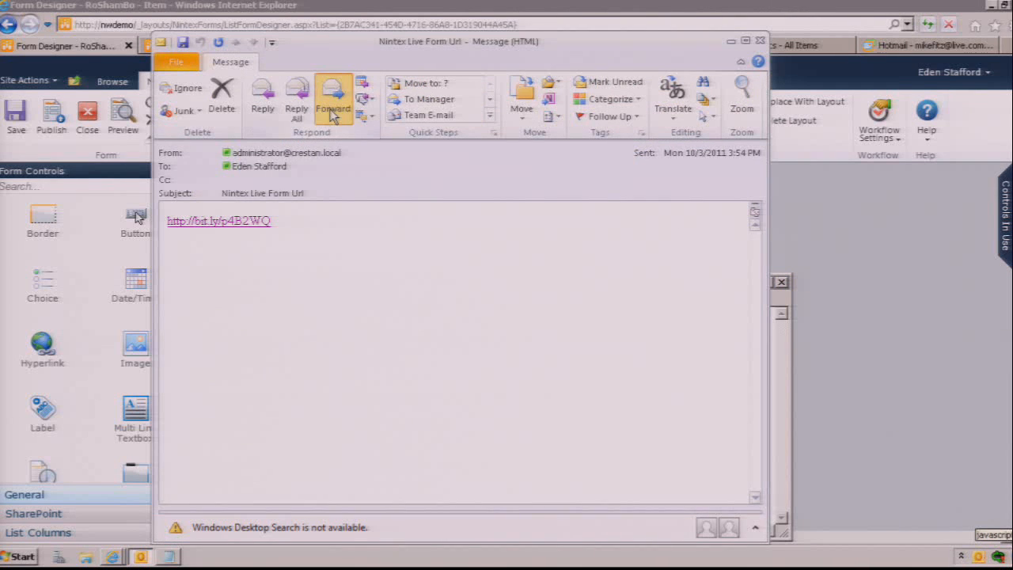
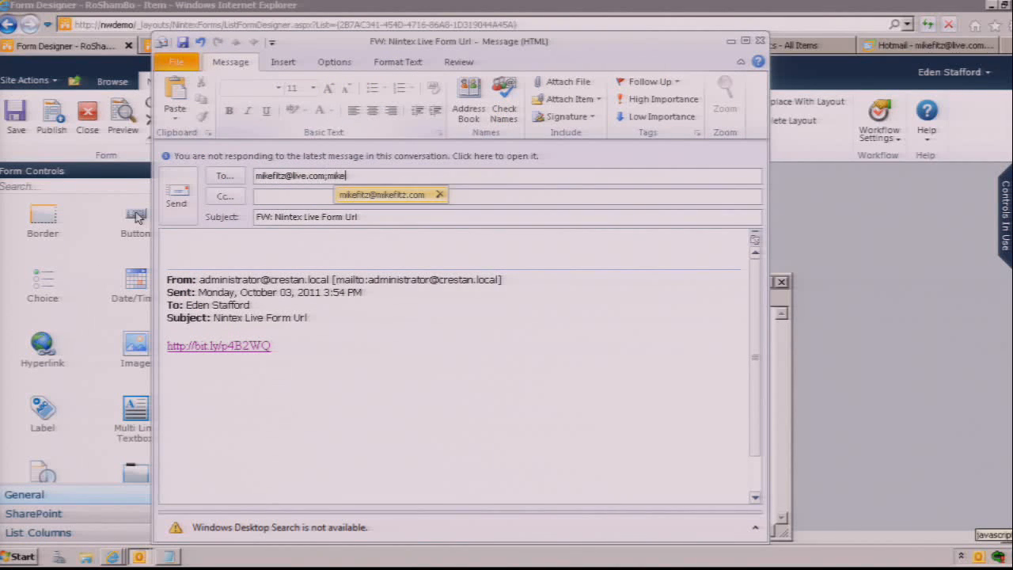
key("Return")
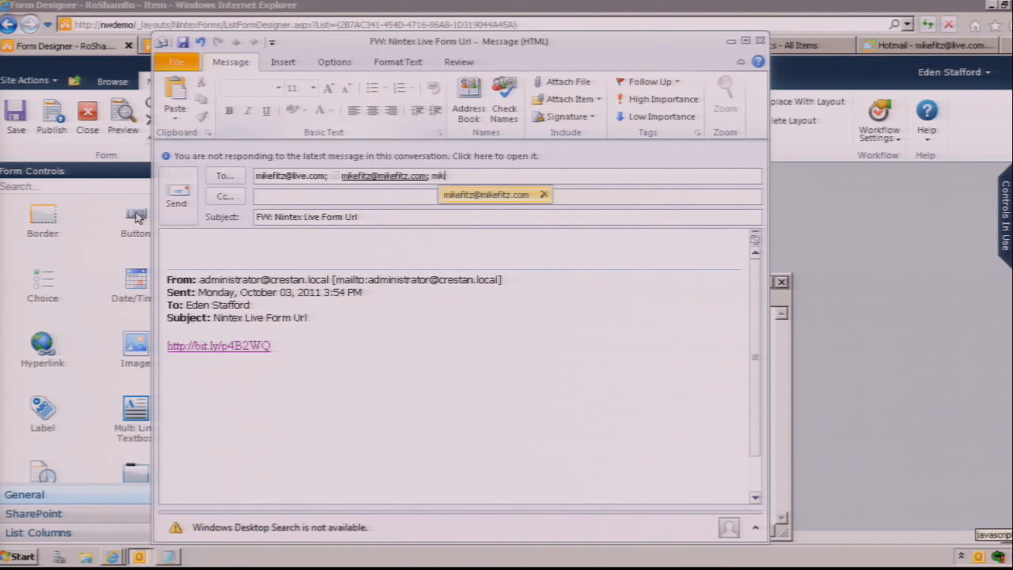
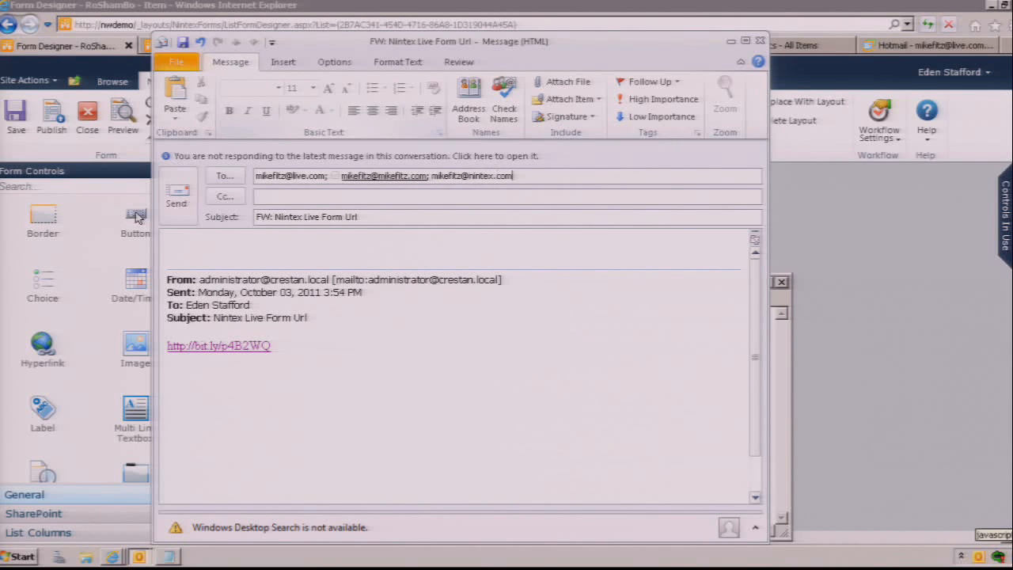
key("alt+s")
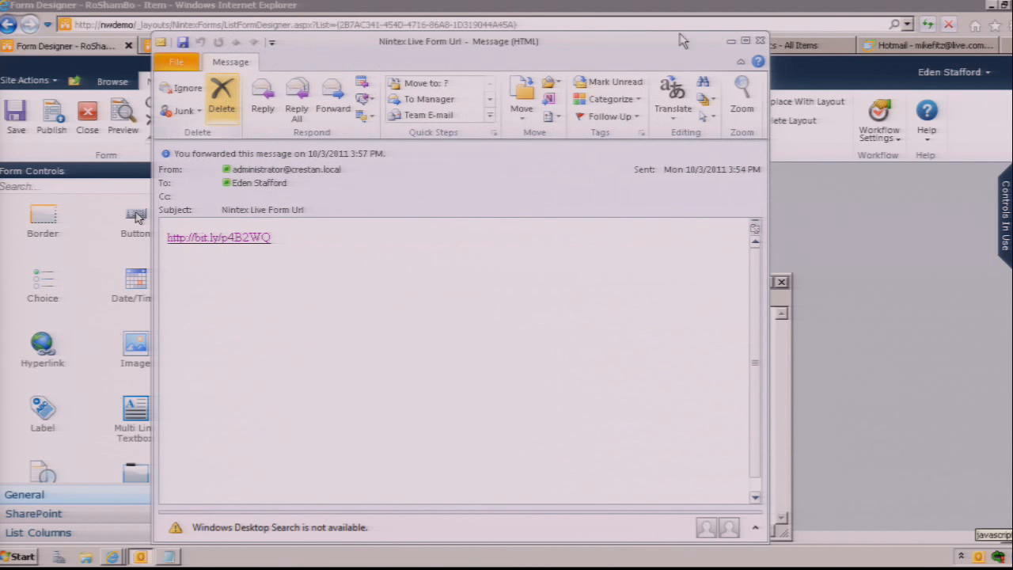
left_click(759, 40)
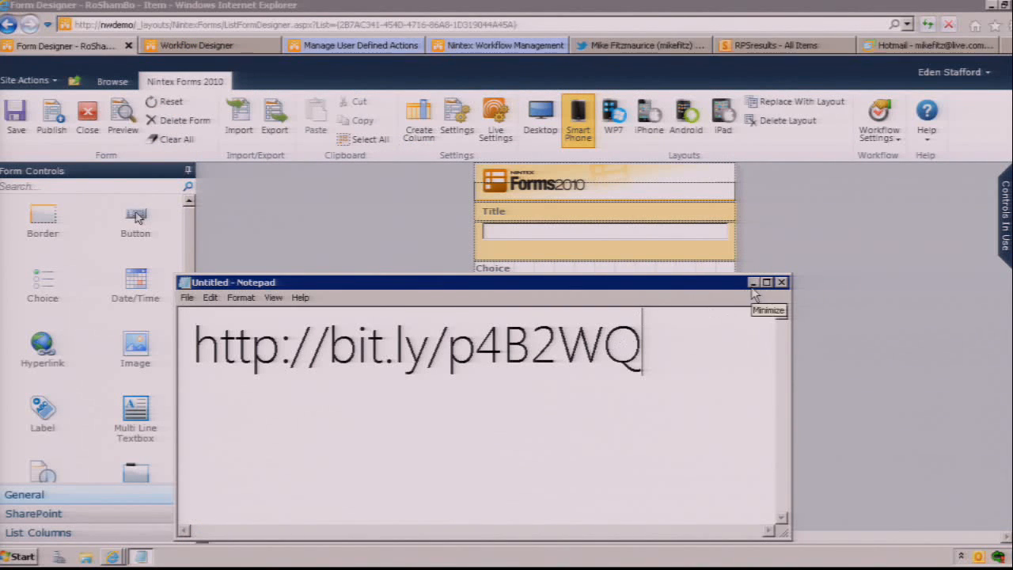
key("Return")
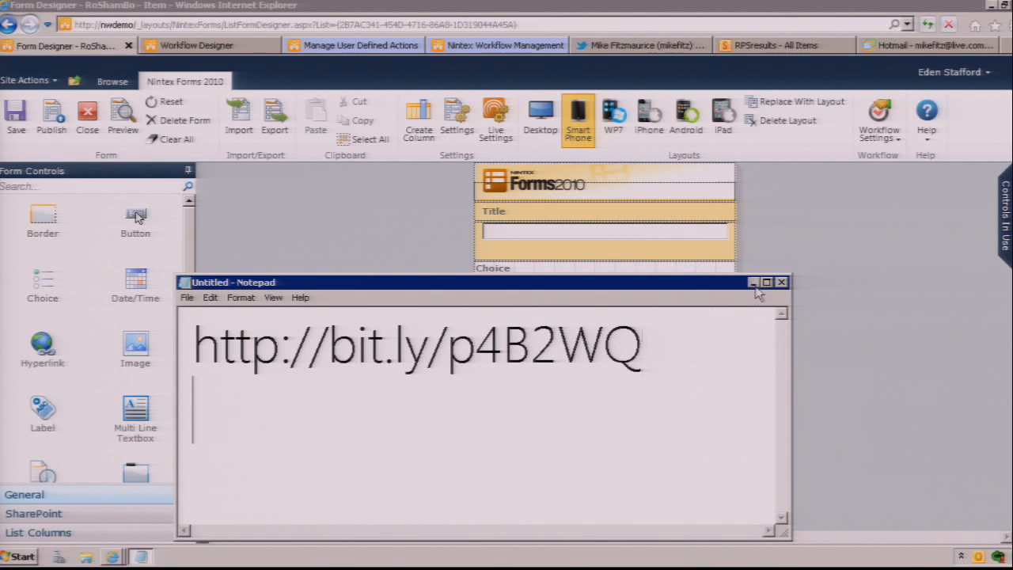
left_click(752, 282)
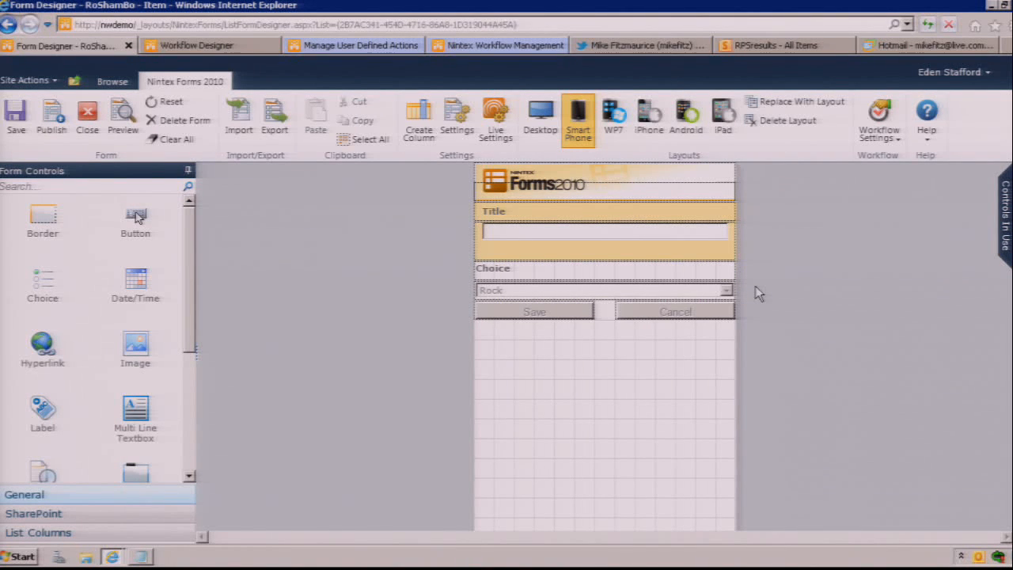
Step: Close the form designer and review the submitted entries in the RoShamBo list
left_click(86, 129)
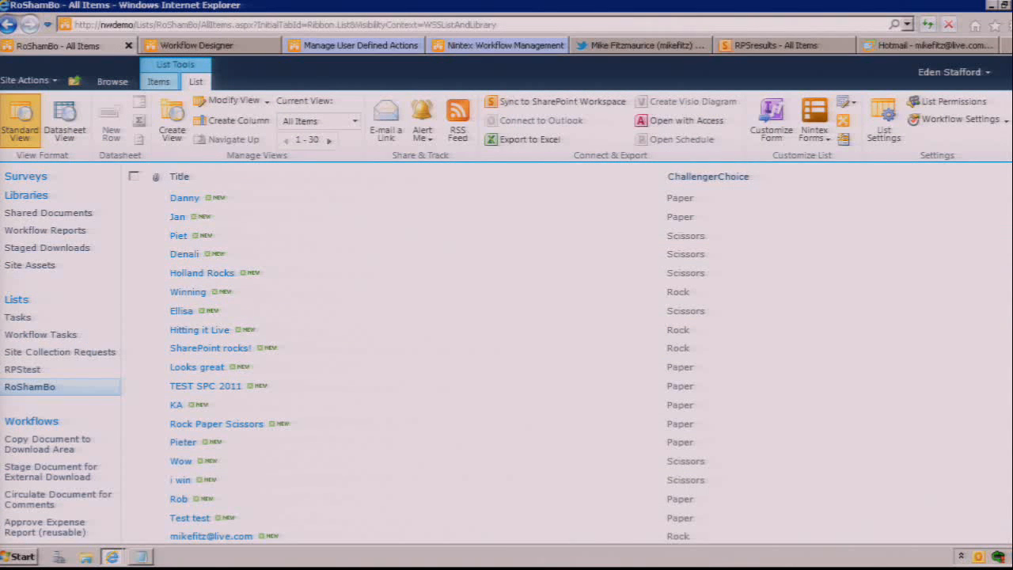
scroll(977, 457, "down", 3)
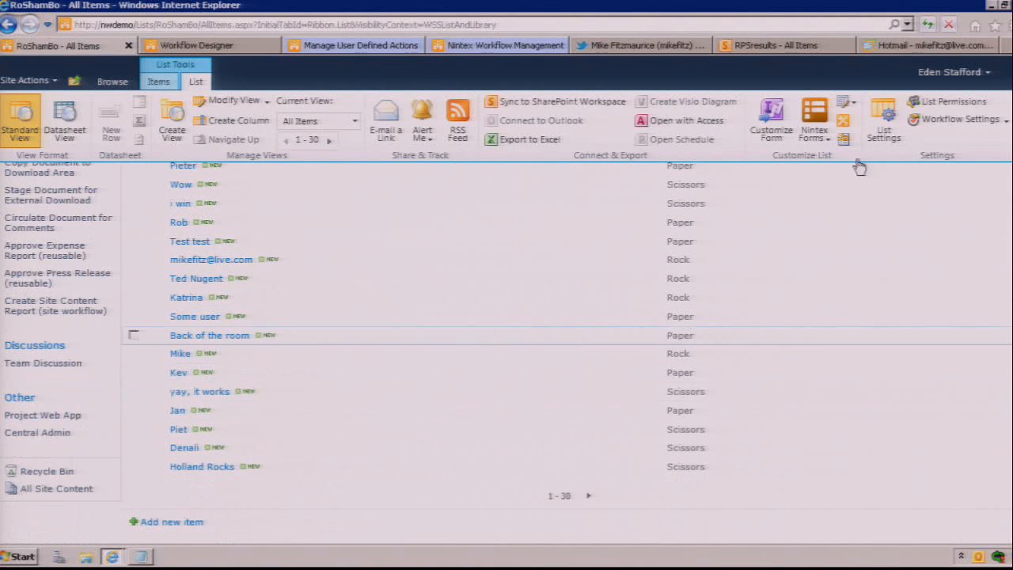
scroll(859, 168, "up", 3)
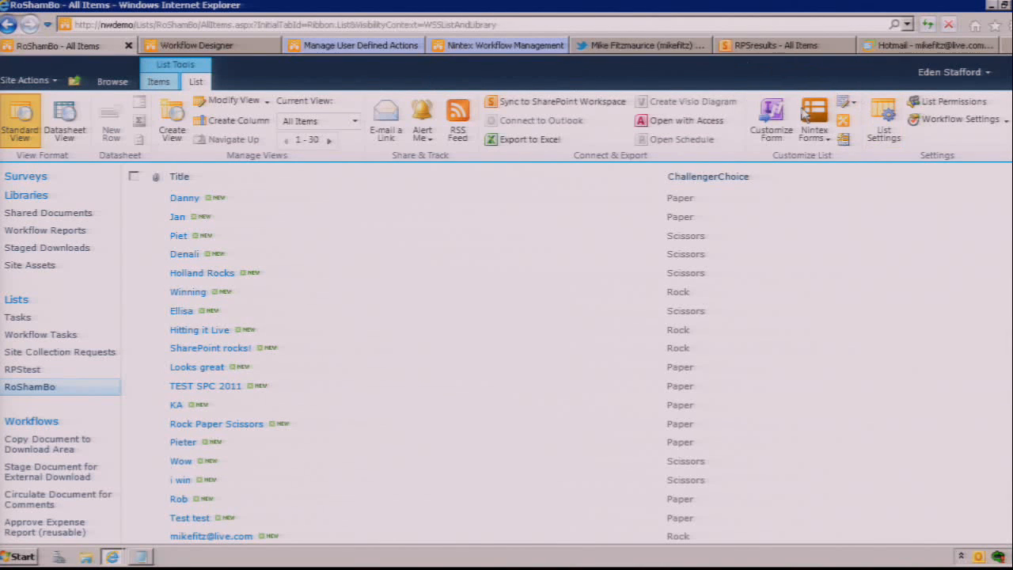
Step: Create a Nintex workflow for the RoShamBo list, browse the Operations and IT and Human Resources templates, and cancel template selection
left_click(1005, 120)
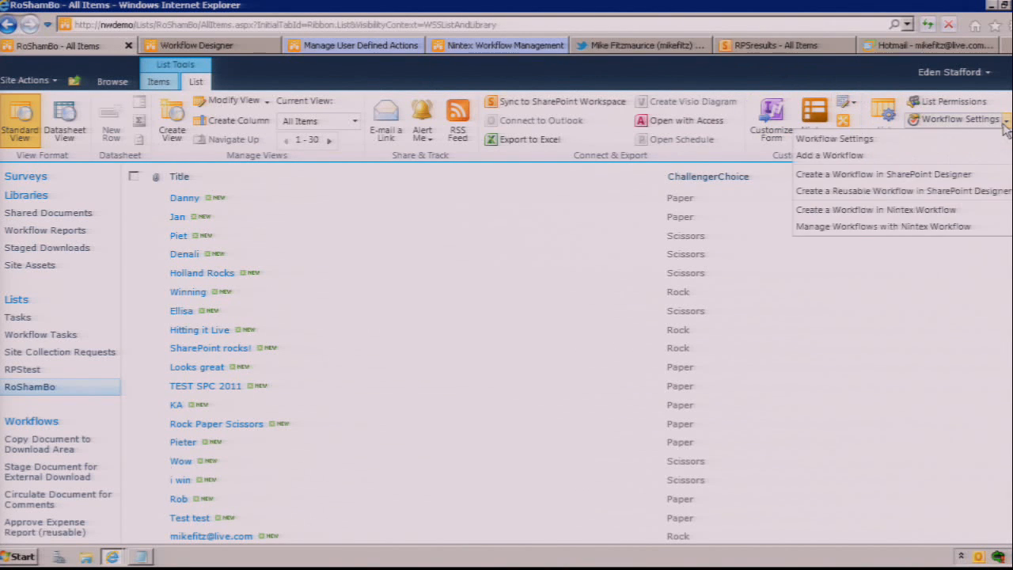
left_click(915, 215)
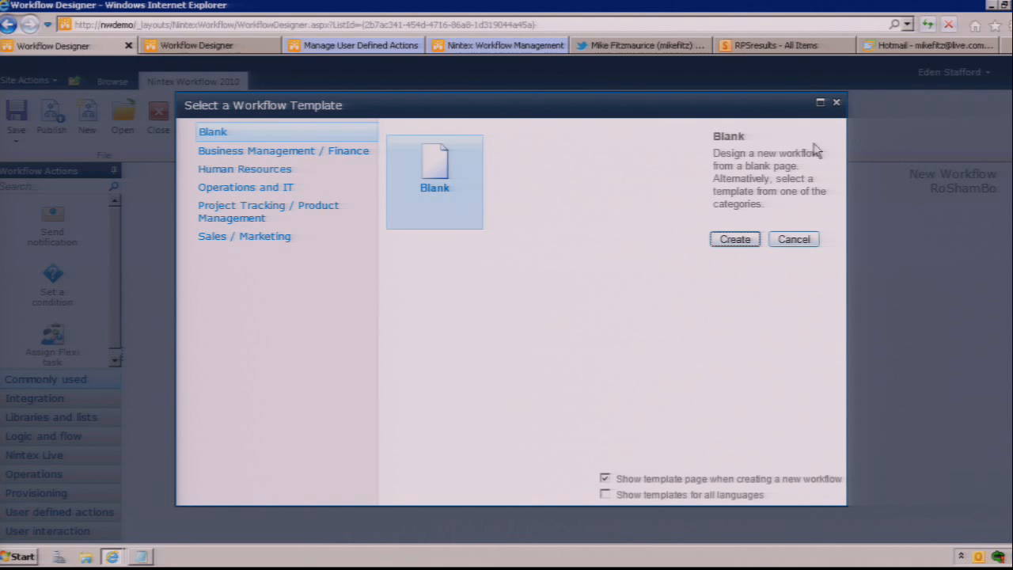
left_click(285, 188)
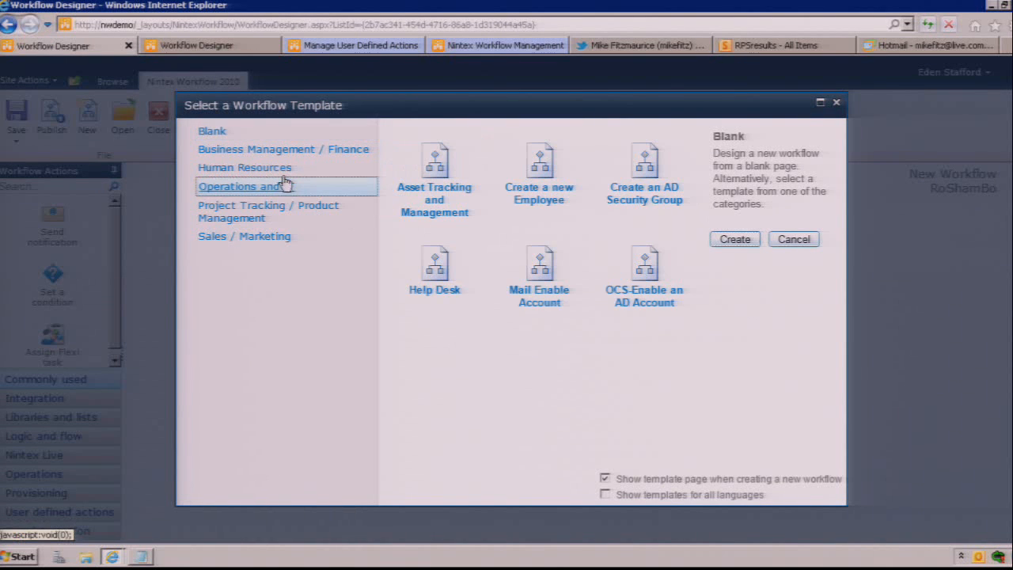
left_click(285, 168)
left_click(791, 242)
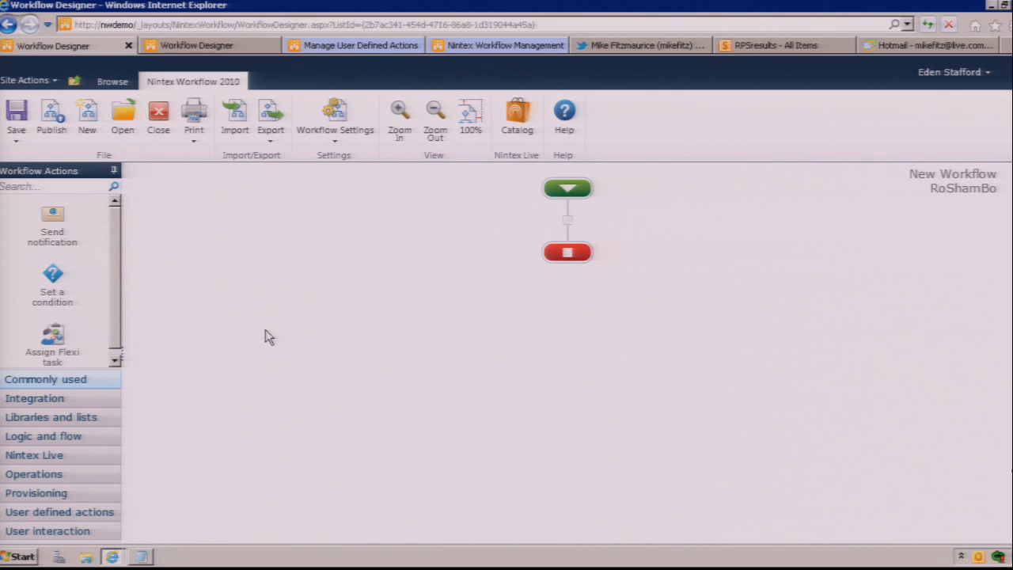
Step: Widen the workflow actions list, add an Assign Flexi task action to the RoShamBo workflow and open its configuration
left_click_drag(122, 355, 410, 376)
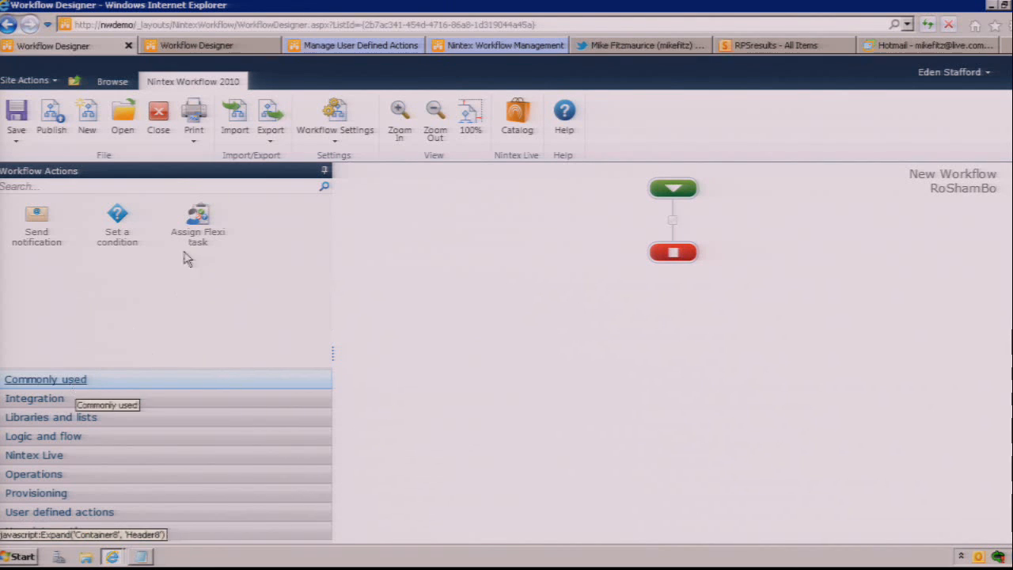
left_click_drag(198, 219, 673, 220)
double_click(663, 294)
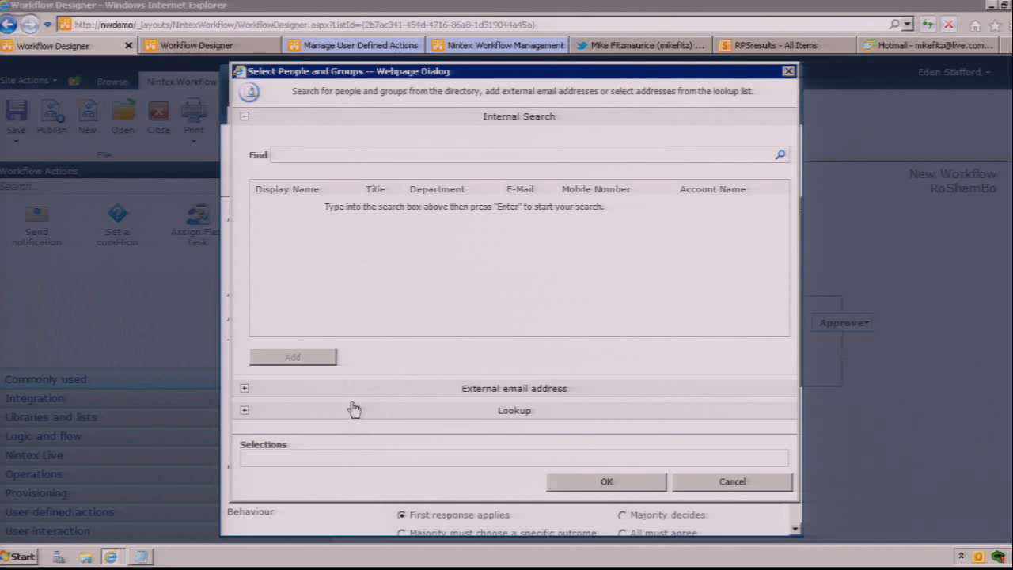
Step: Assign the Flexi task to the signed-in user through the internal people search and allow LazyApproval
left_click(363, 157)
type("eden")
left_click(781, 155)
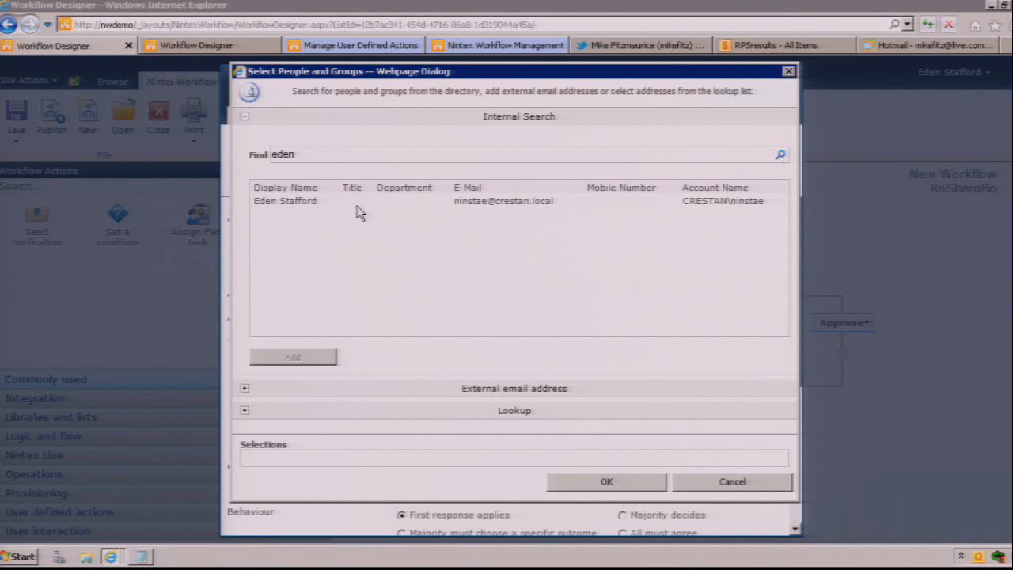
double_click(360, 207)
left_click(599, 483)
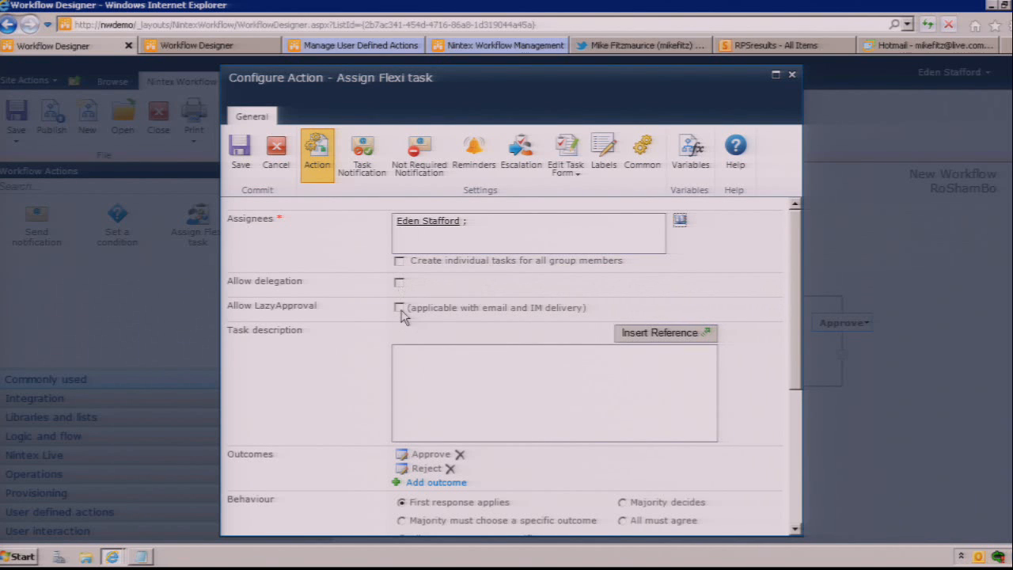
left_click(399, 308)
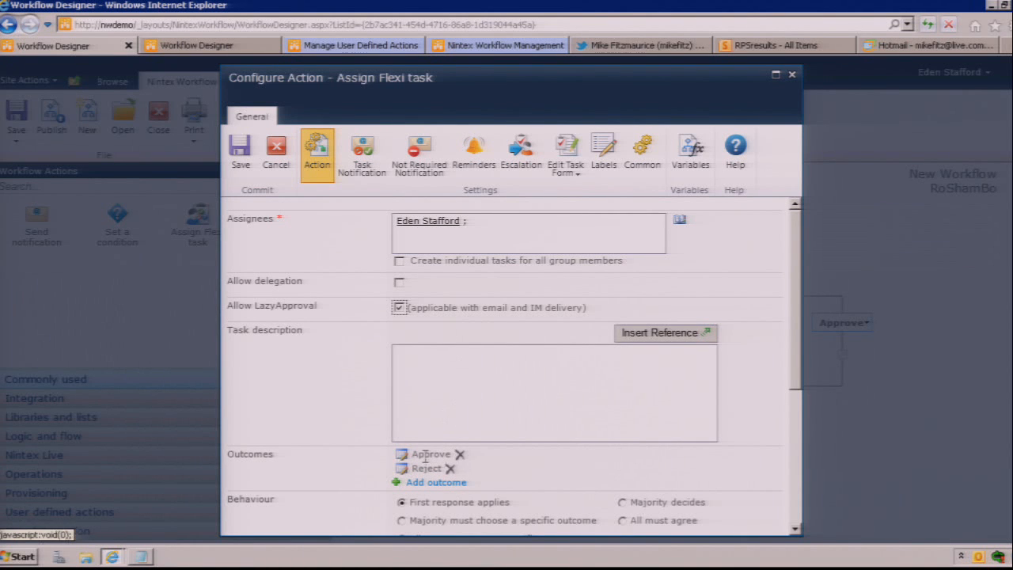
Step: Rename the Flexi task's Approve outcome to rock
left_click(400, 456)
left_click(452, 377)
double_click(387, 379)
type("Rock")
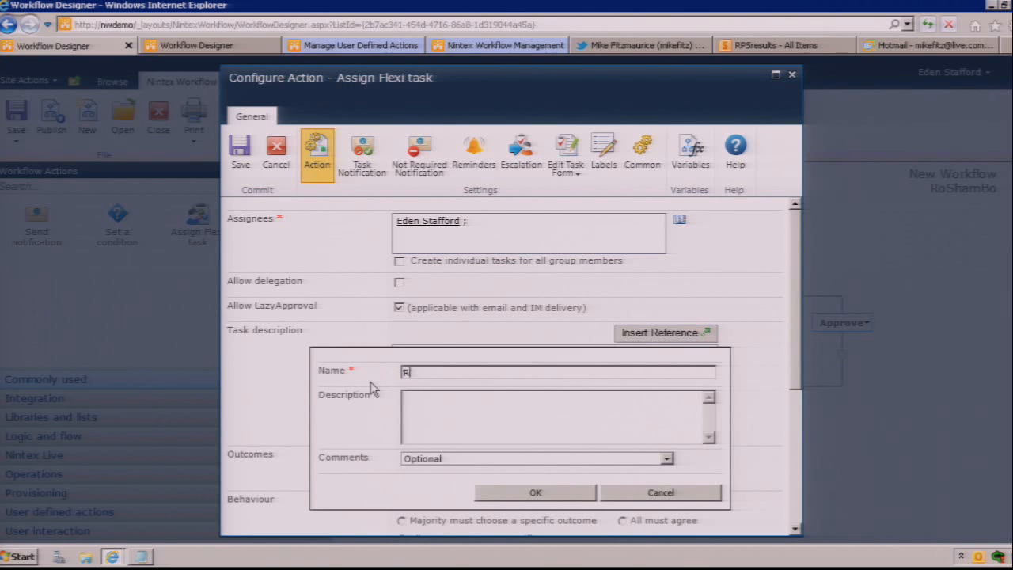
left_click(528, 495)
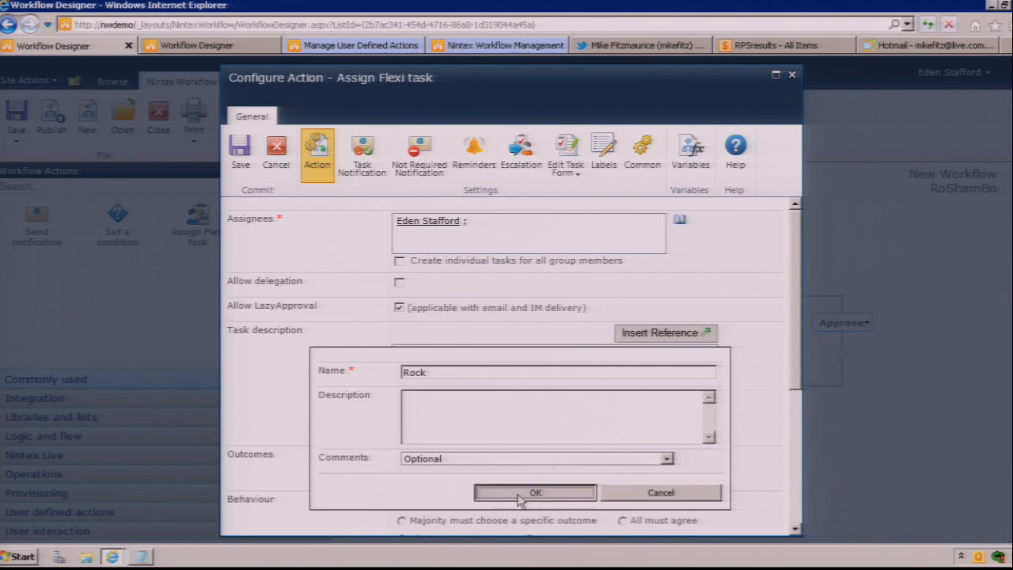
left_click(407, 456)
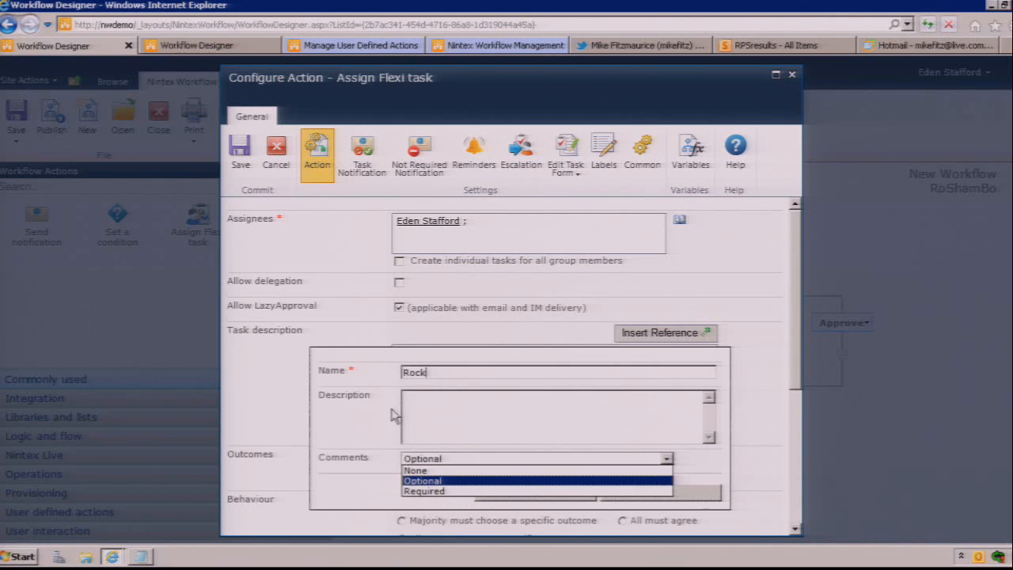
double_click(414, 366)
type("rock")
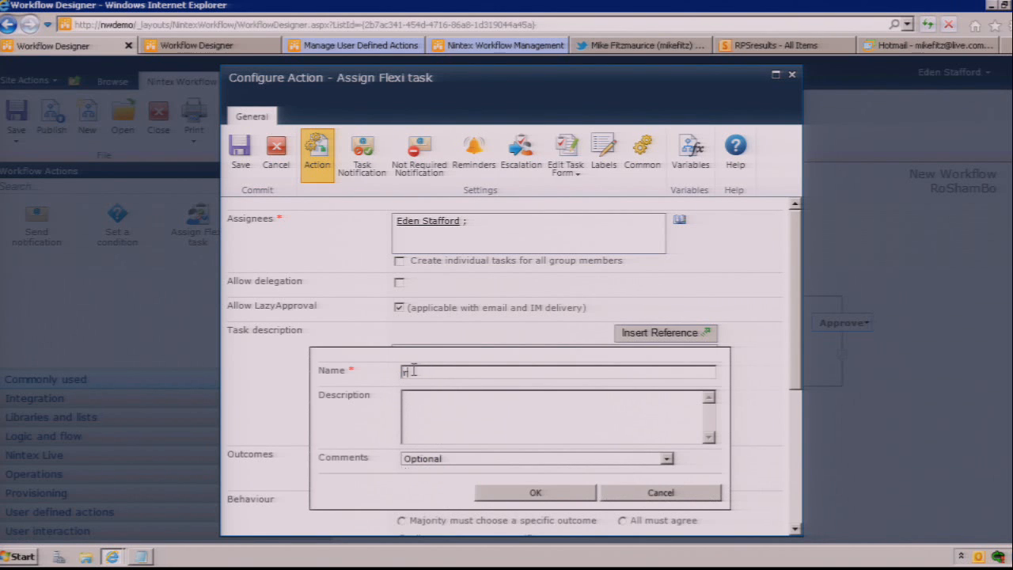
left_click(536, 492)
Step: Rename the Flexi task's Reject outcome to paper and add a third outcome named scissors
left_click(403, 473)
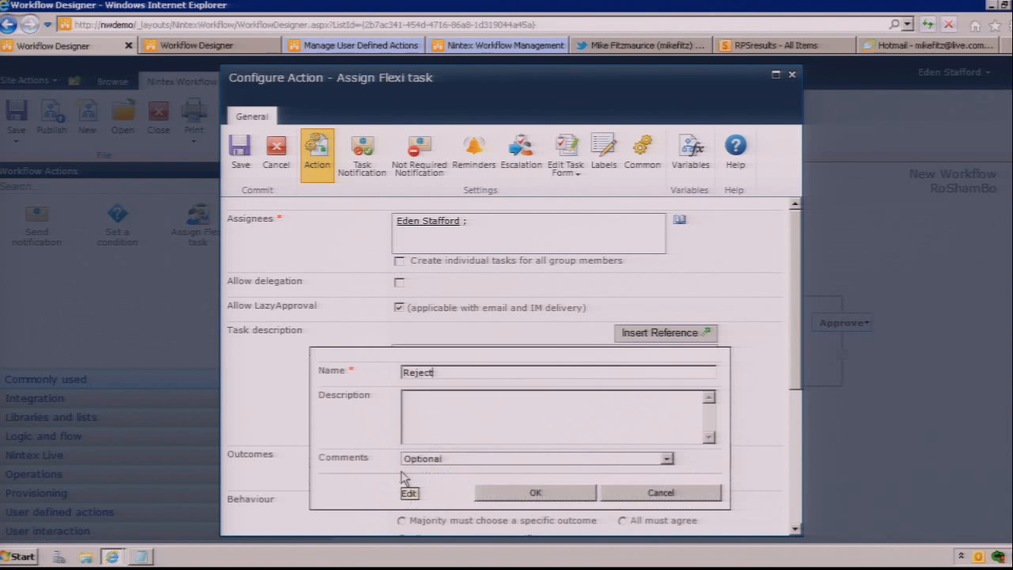
double_click(422, 372)
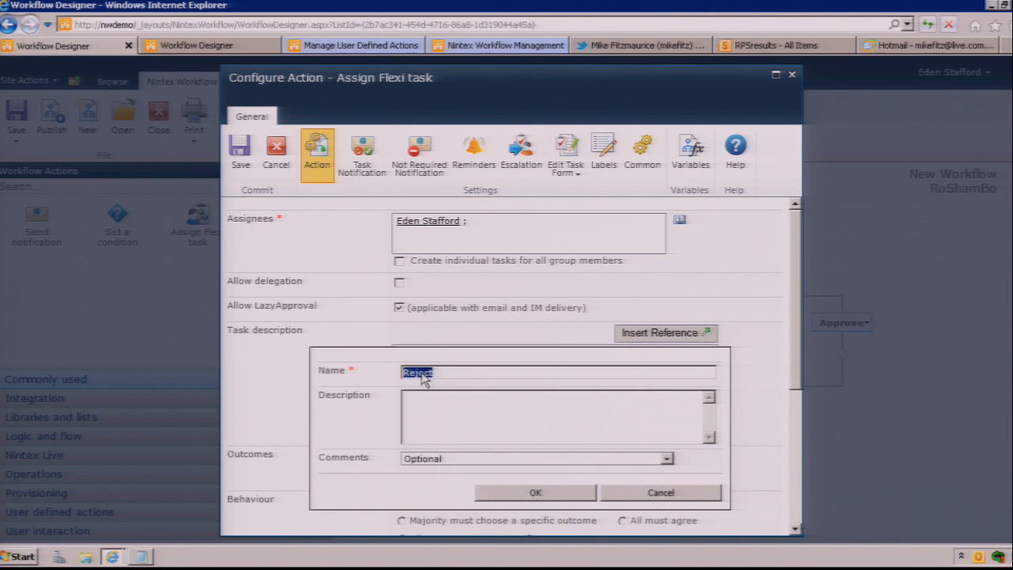
type("paper")
left_click(496, 493)
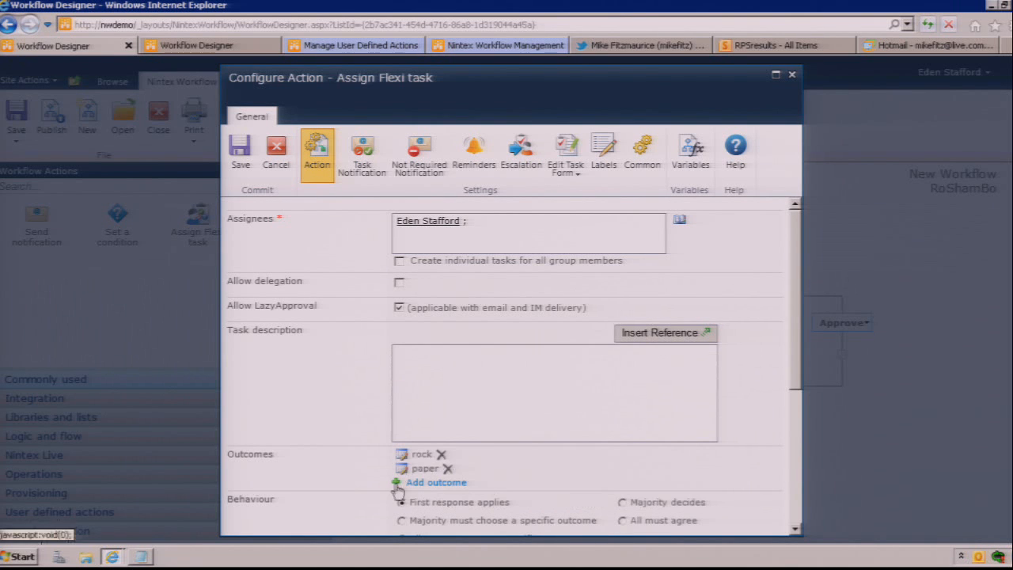
left_click(400, 484)
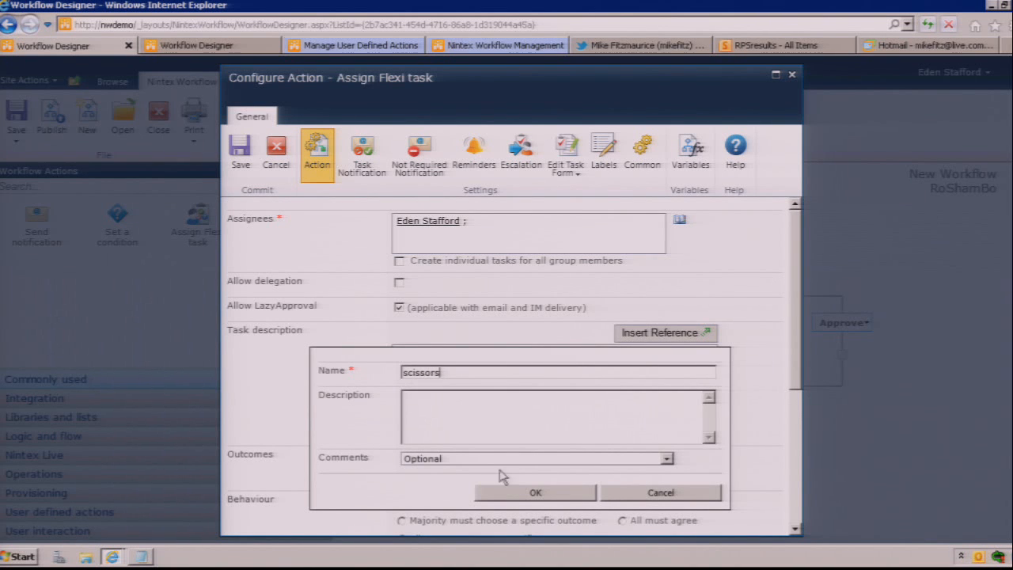
left_click(511, 492)
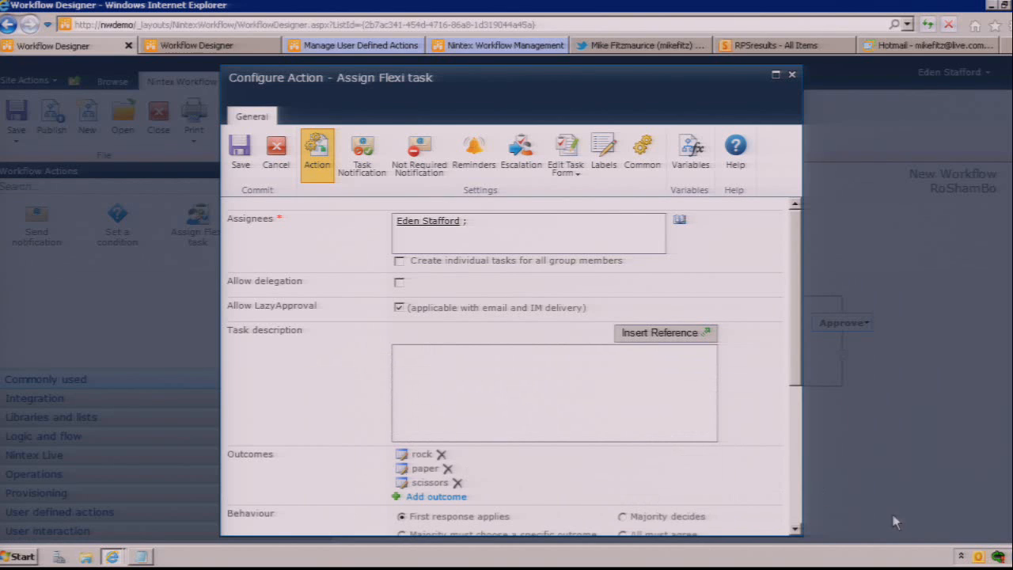
Step: Create a single line of text workflow variable named DefenderChoice and cancel the Assign Flexi task configuration
scroll(798, 535, "down", 4)
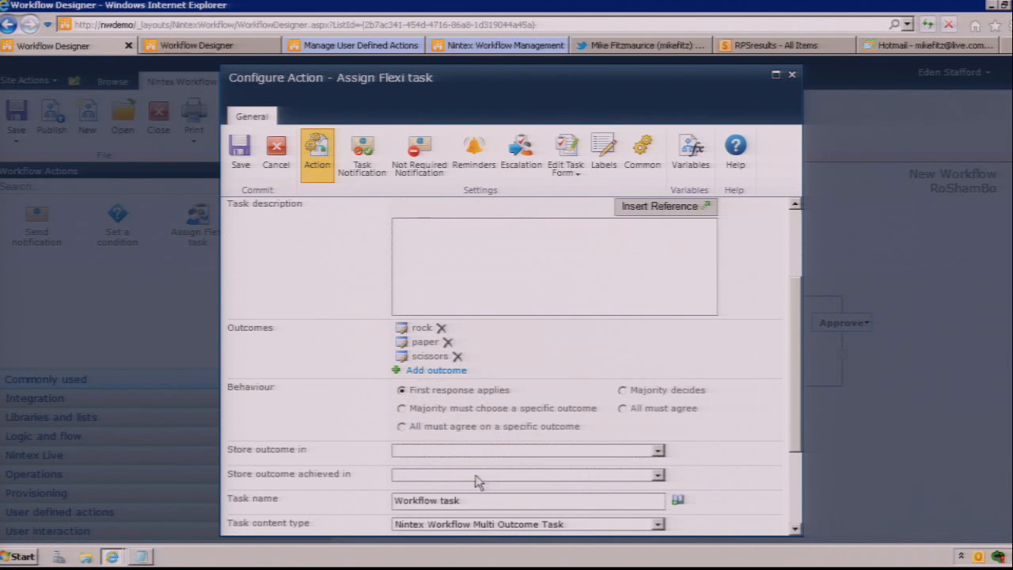
left_click(467, 459)
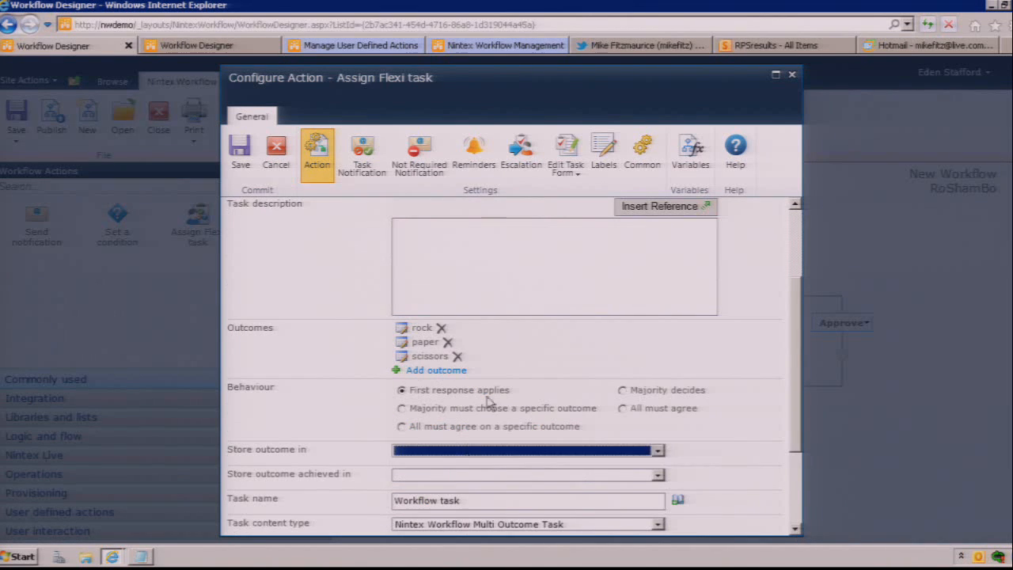
left_click(606, 167)
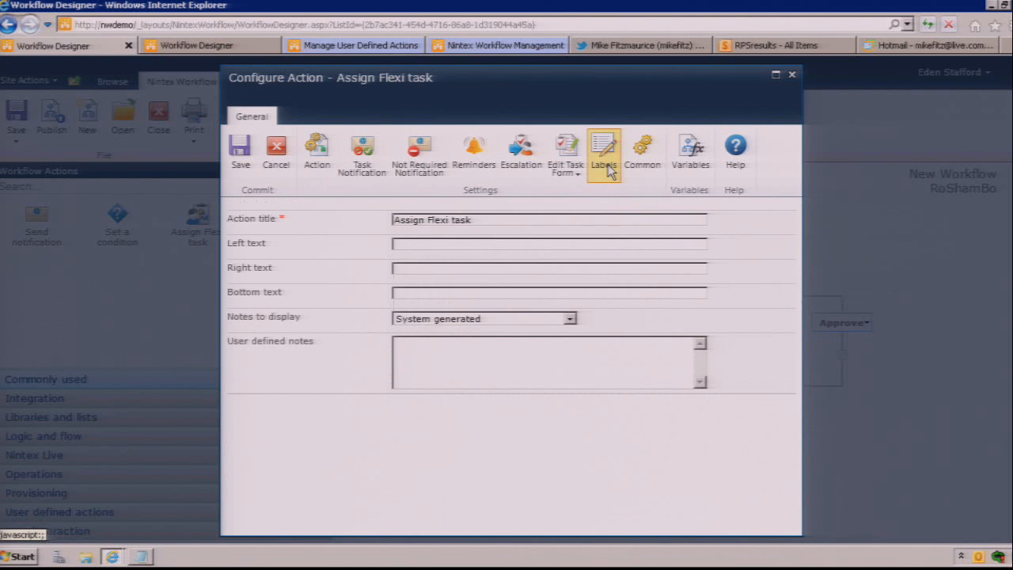
left_click(690, 154)
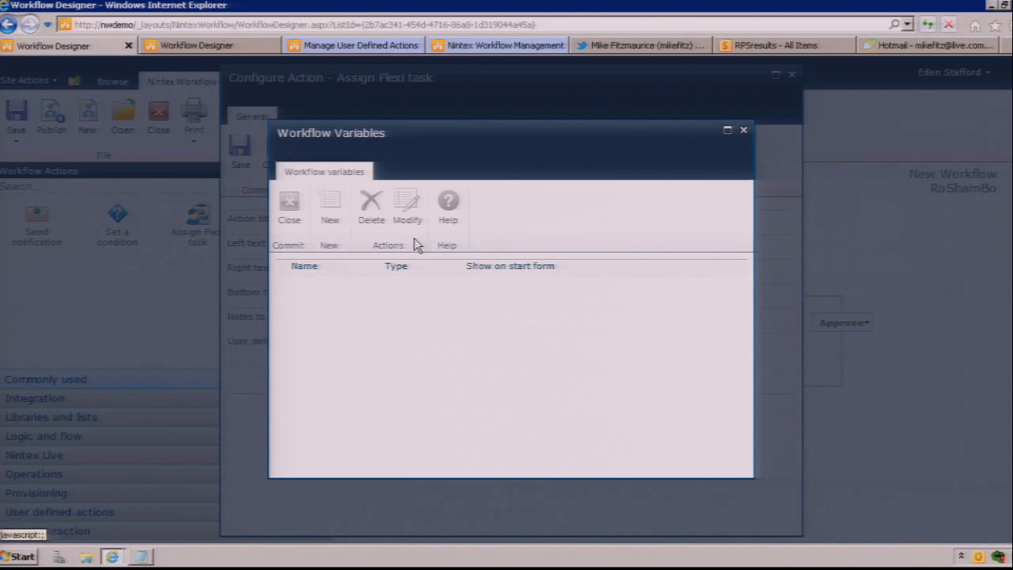
left_click(336, 226)
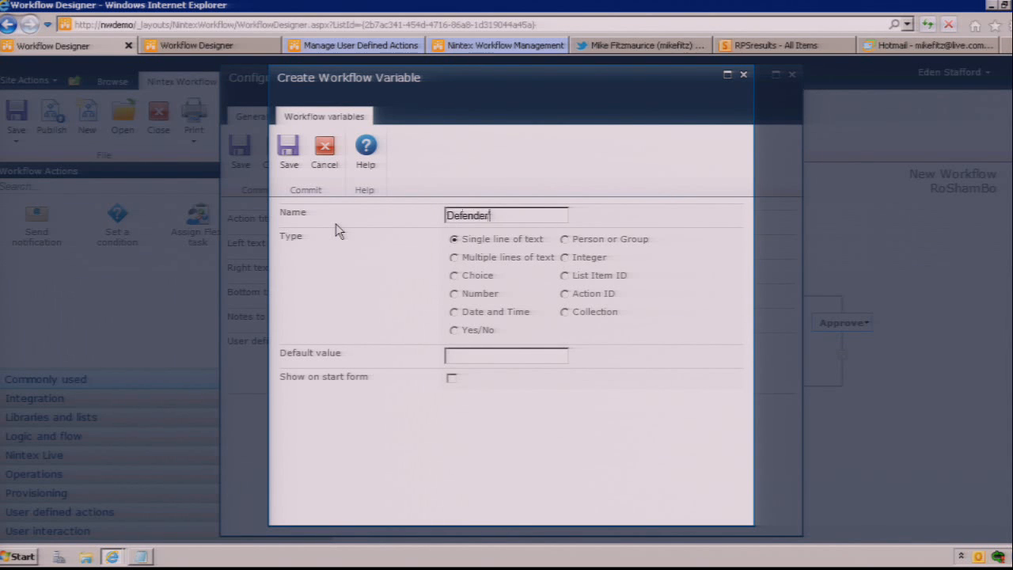
type("DefenderChoice")
left_click(288, 154)
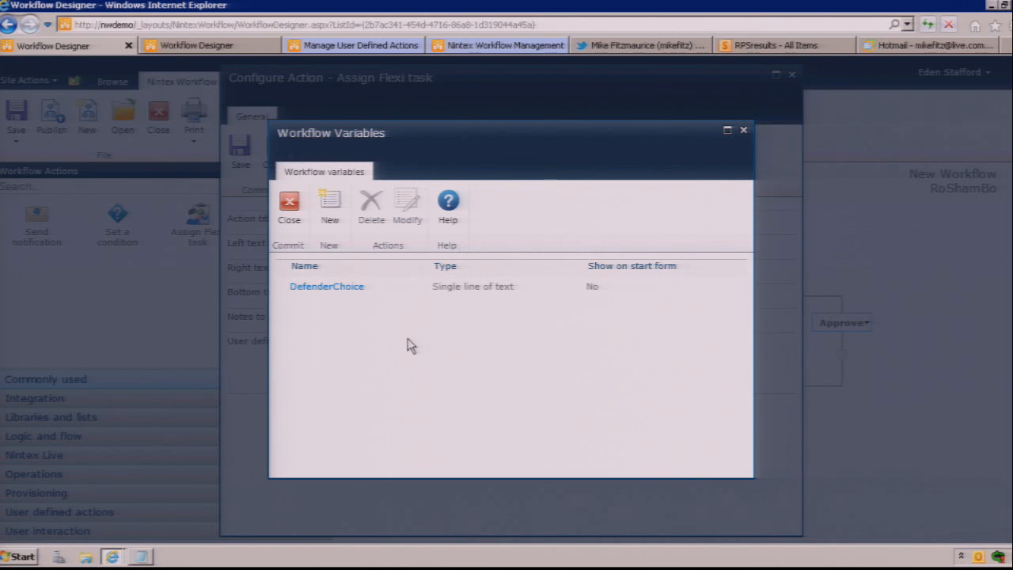
left_click(289, 212)
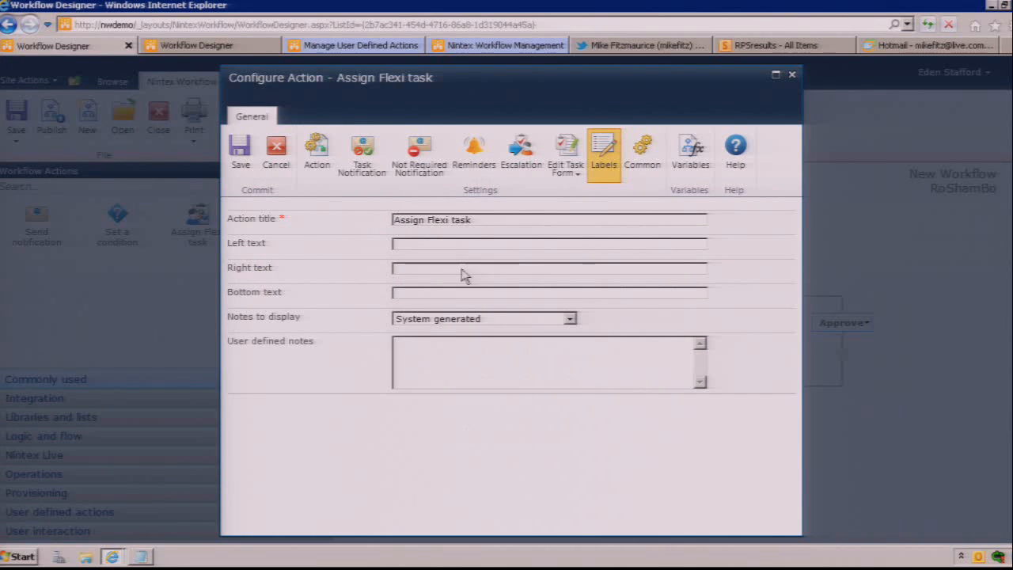
left_click(281, 164)
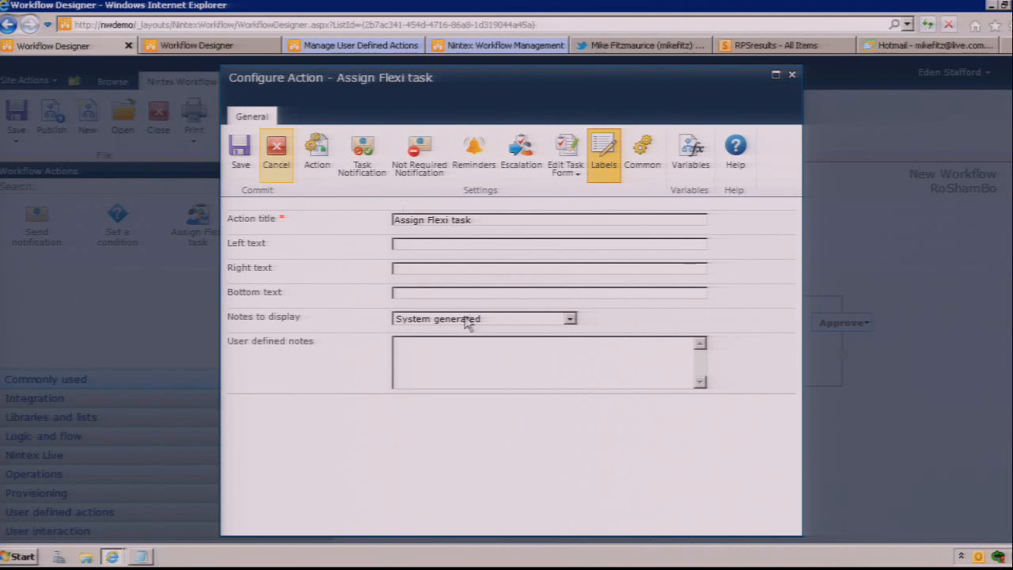
Step: Reopen the Assign Flexi task configuration and rename its Approve outcome to rock
double_click(656, 288)
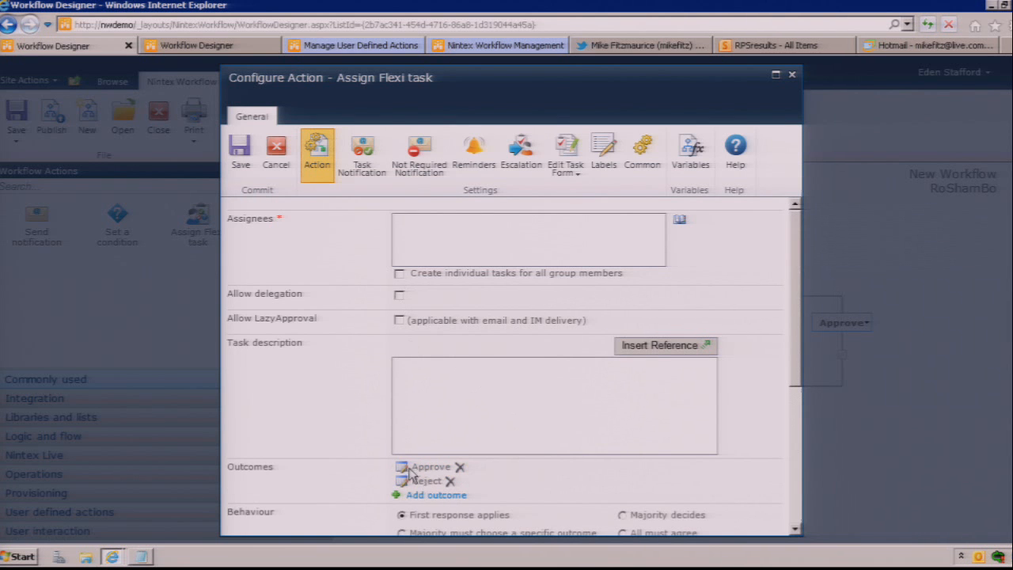
left_click(402, 468)
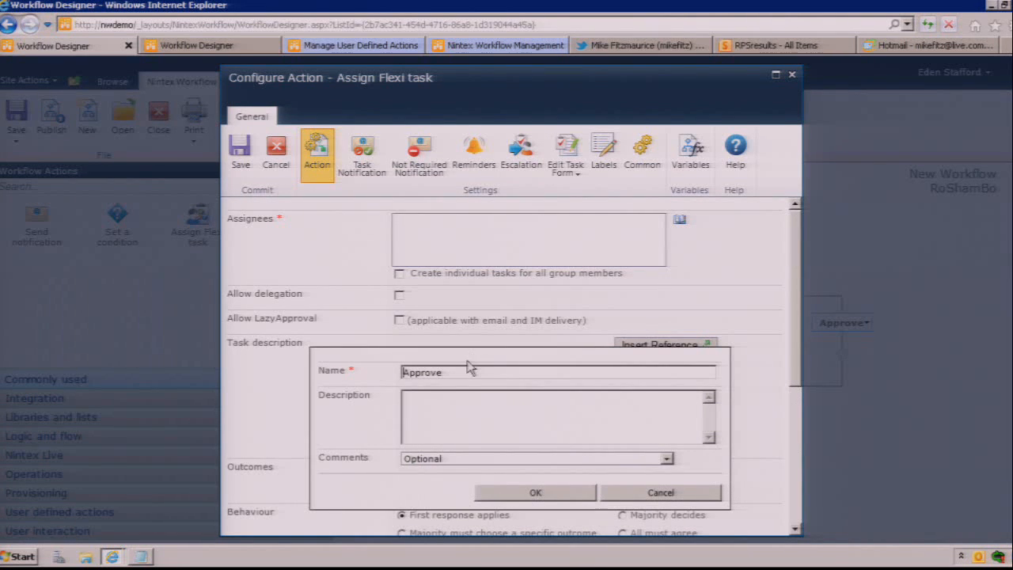
key("shift+End")
type("r")
left_click(511, 489)
Step: Rename the Reject outcome to paper and add another outcome named scissors
left_click(401, 480)
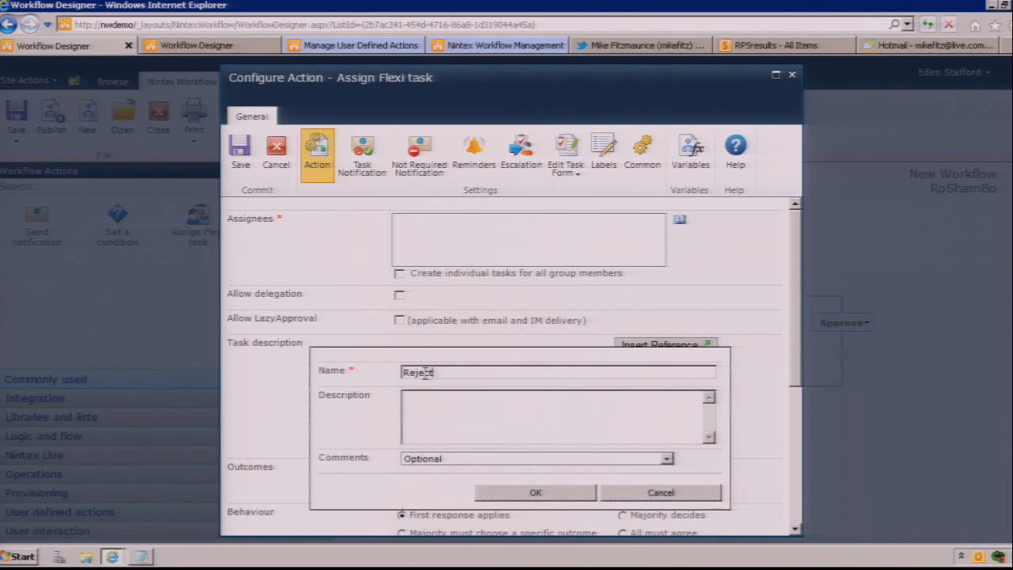
double_click(419, 372)
type("paper")
left_click(535, 492)
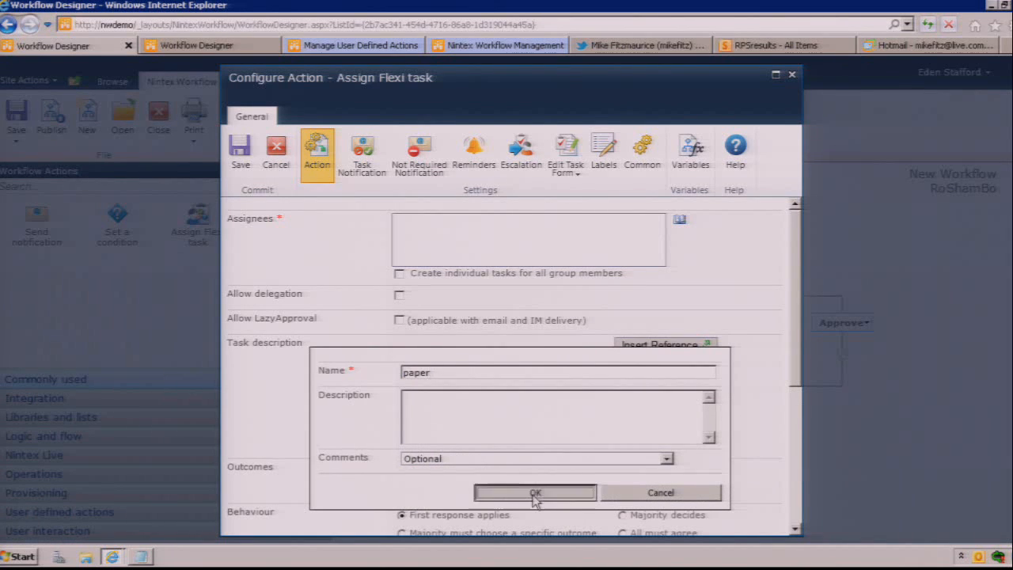
left_click(454, 498)
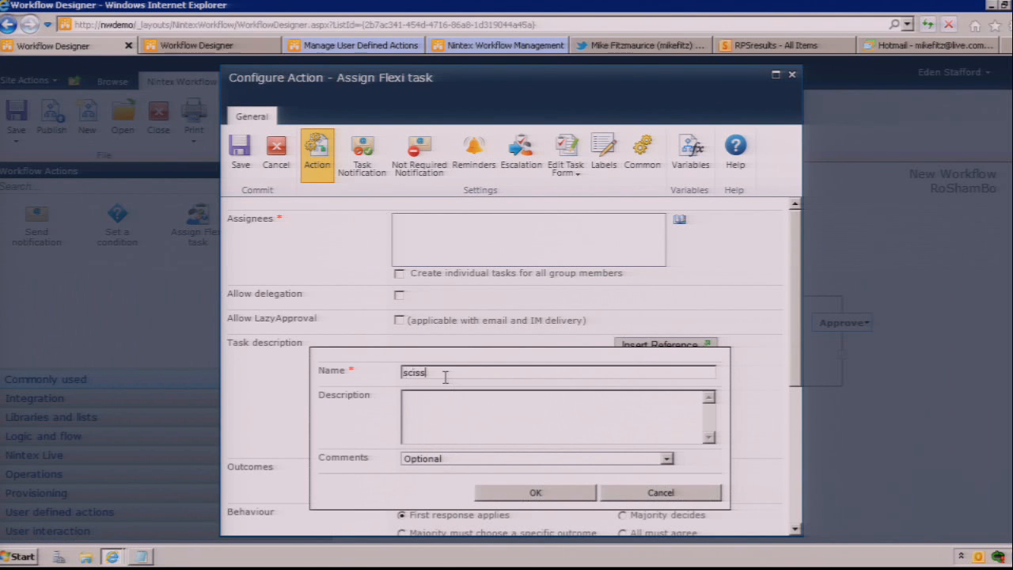
left_click(528, 492)
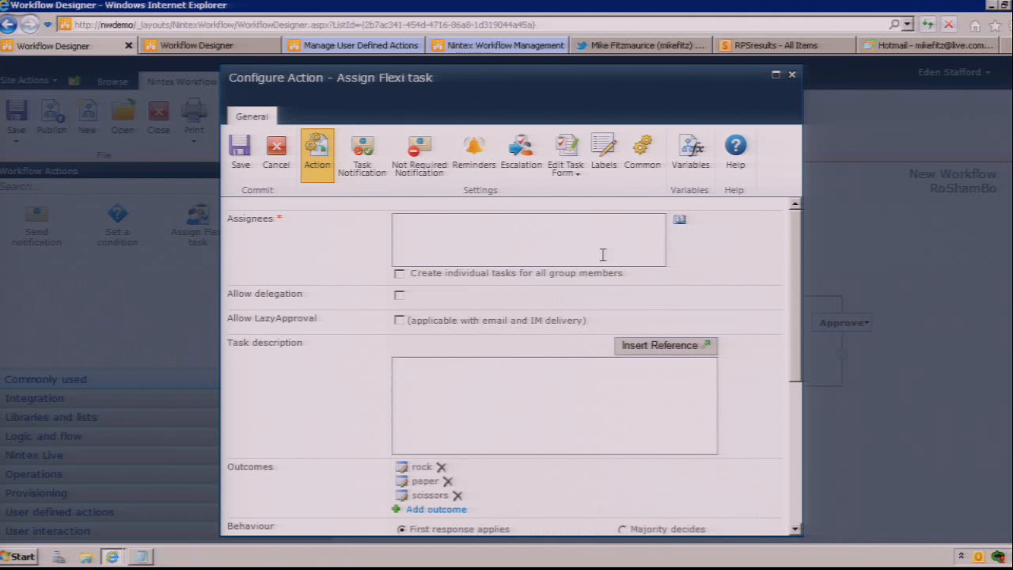
Step: Find the signed-in user in the internal people search and set that account as the Flexi task's assignee
left_click(679, 221)
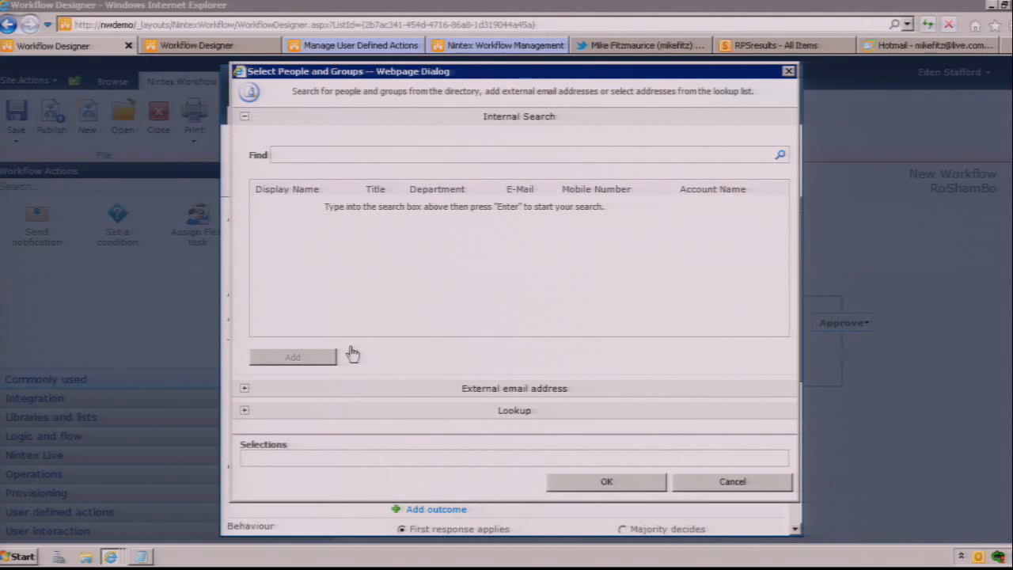
left_click(369, 154)
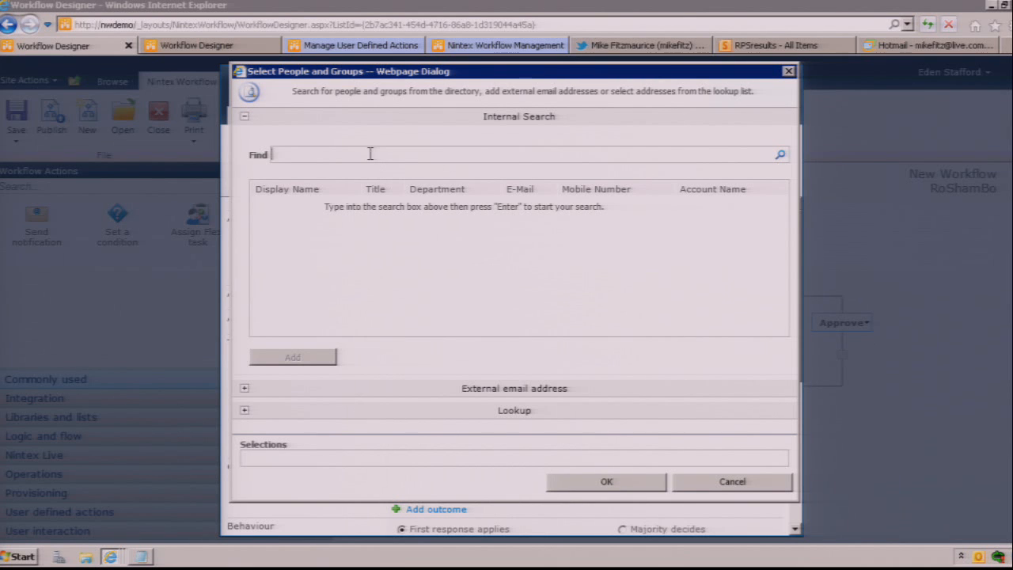
left_click(779, 156)
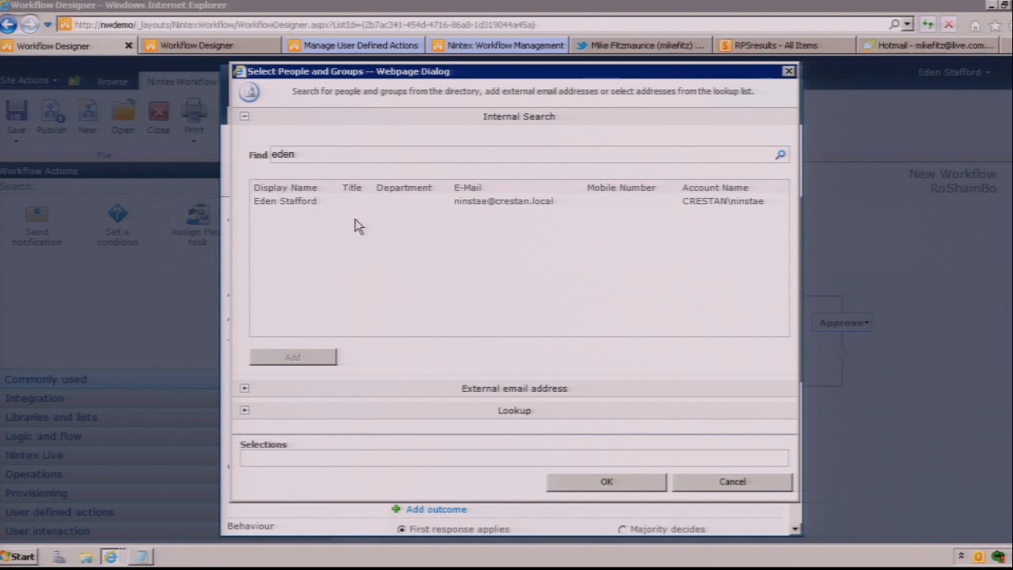
double_click(492, 203)
left_click(602, 489)
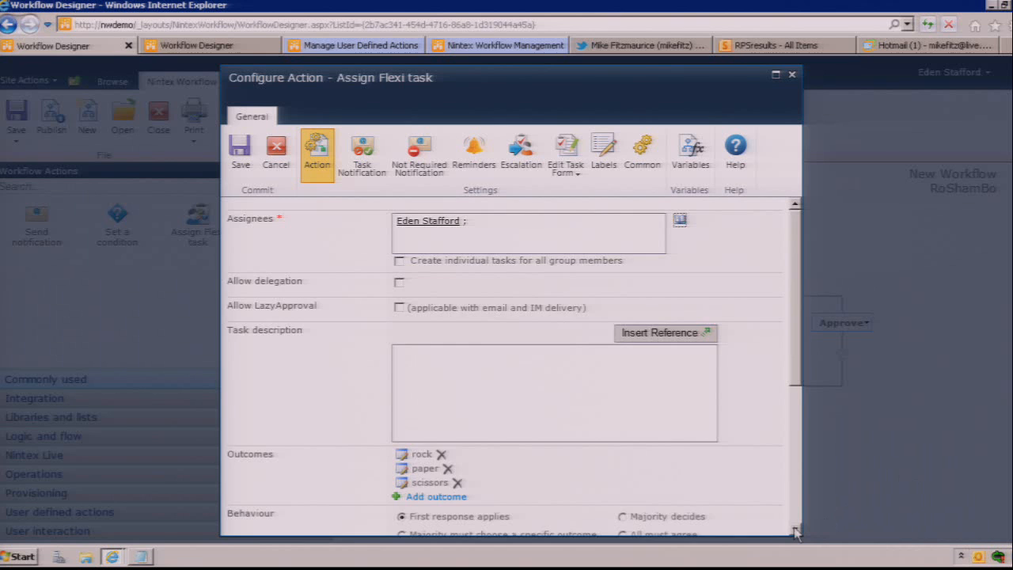
Step: Store the Flexi task's outcome in the DefenderChoice variable and check the remaining task settings
scroll(795, 531, "down", 3)
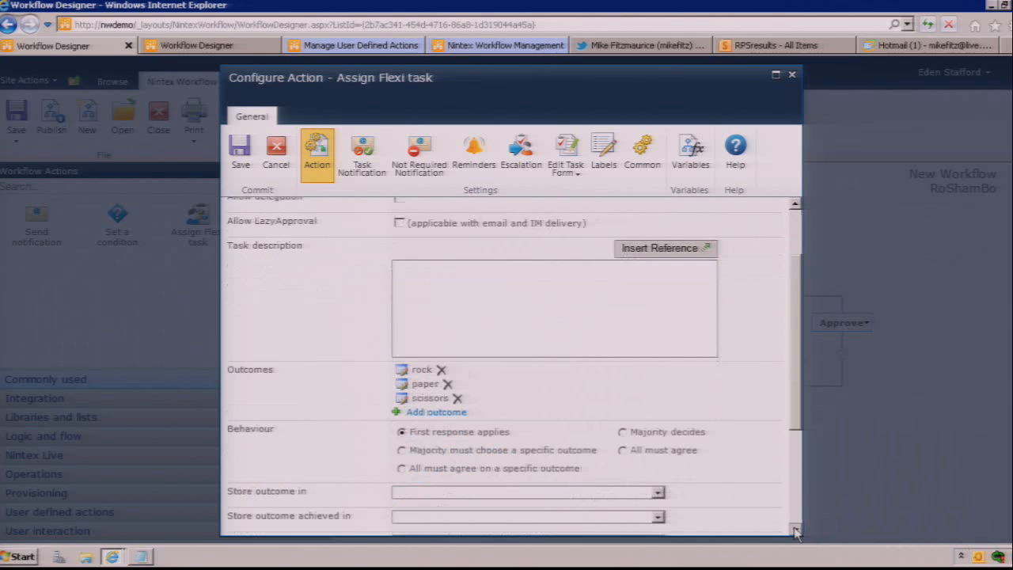
left_click(499, 451)
left_click(491, 475)
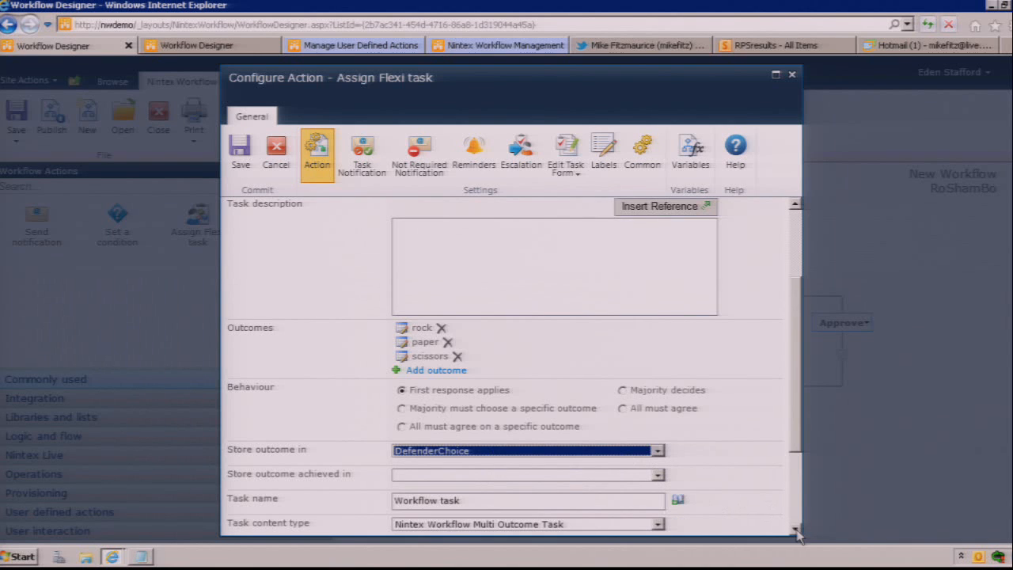
scroll(796, 534, "down", 3)
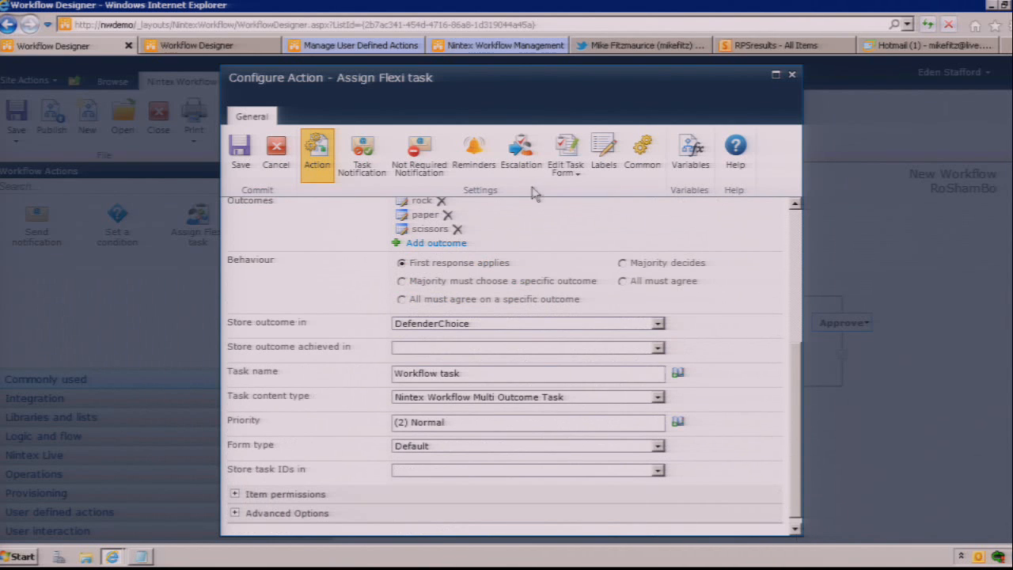
Step: Open the Flexi task's task notification settings and clear the default message body
left_click(361, 154)
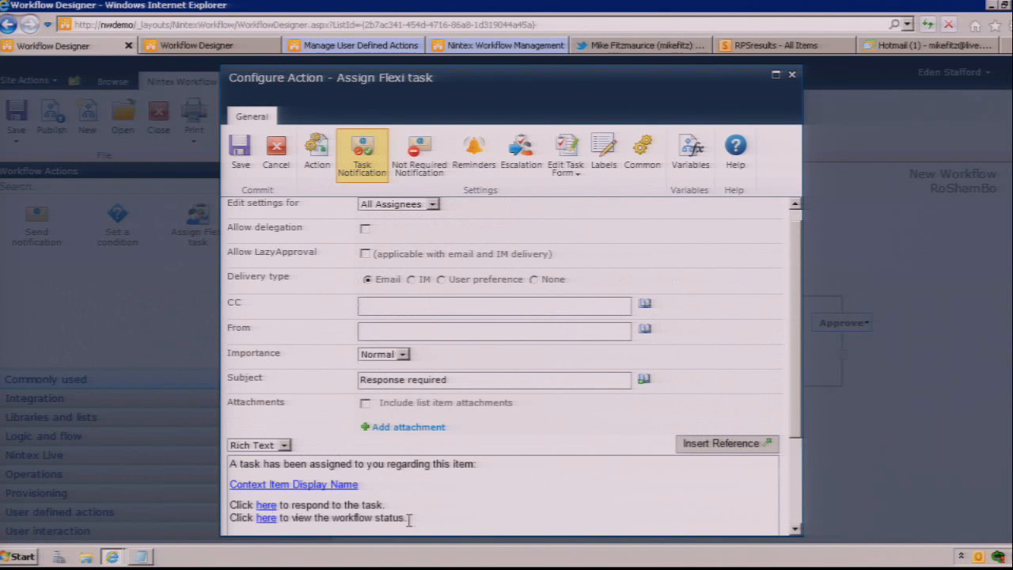
left_click_drag(270, 445, 242, 456)
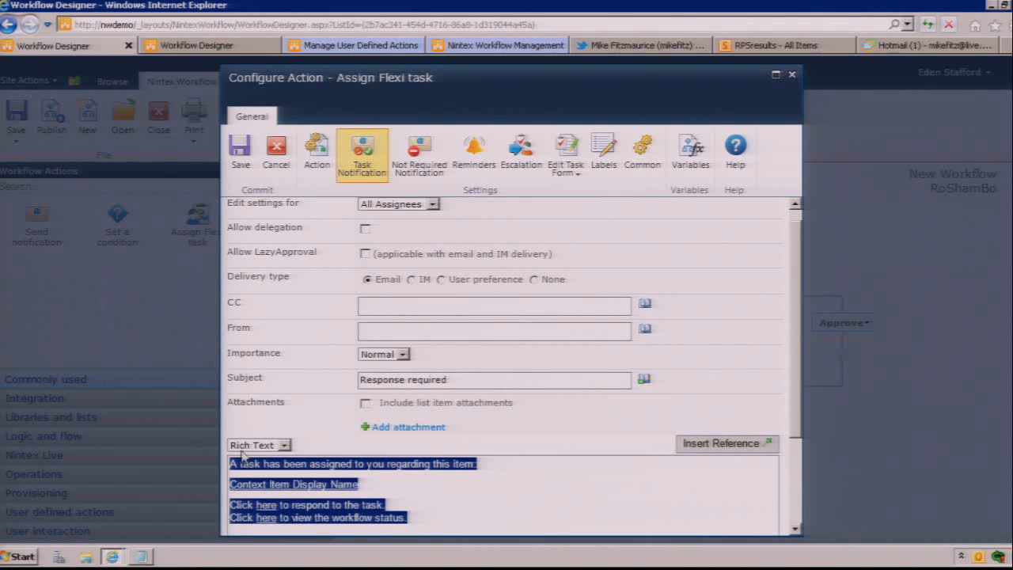
key("Delete")
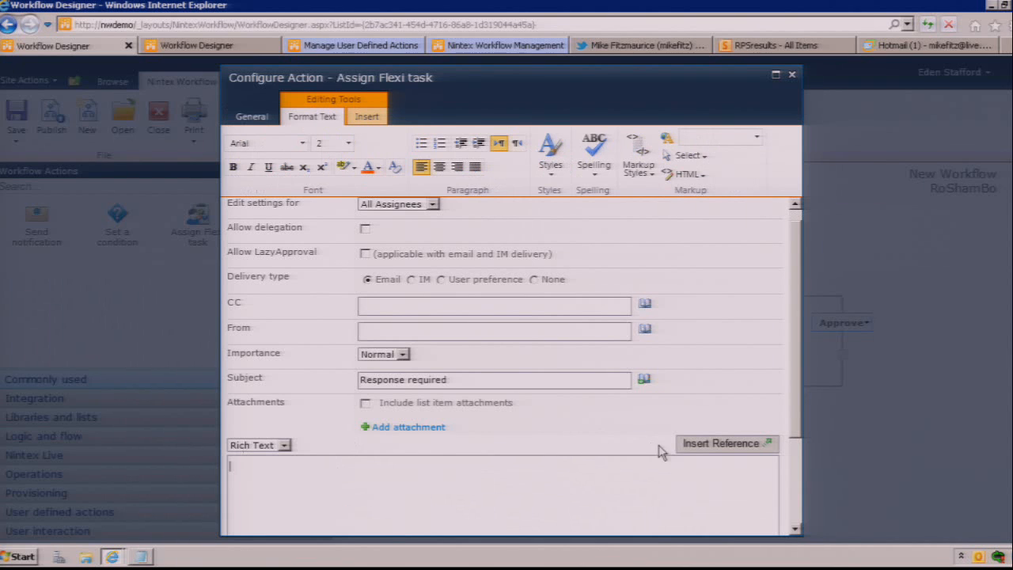
Step: Insert the notification message "challenges you. rock, paper, or scissors?" preceded by the item's Title property as a reference
left_click(696, 448)
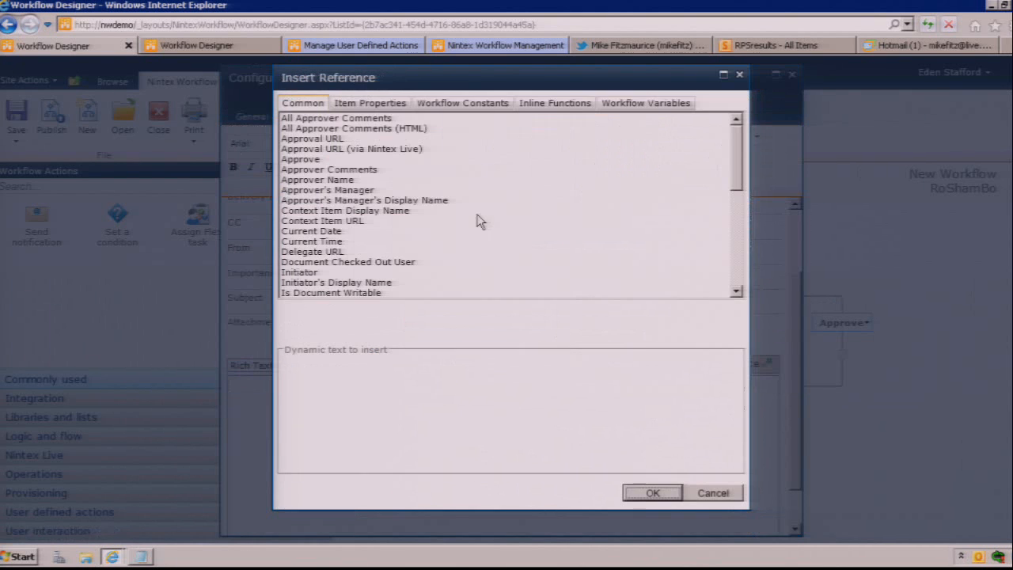
left_click(384, 104)
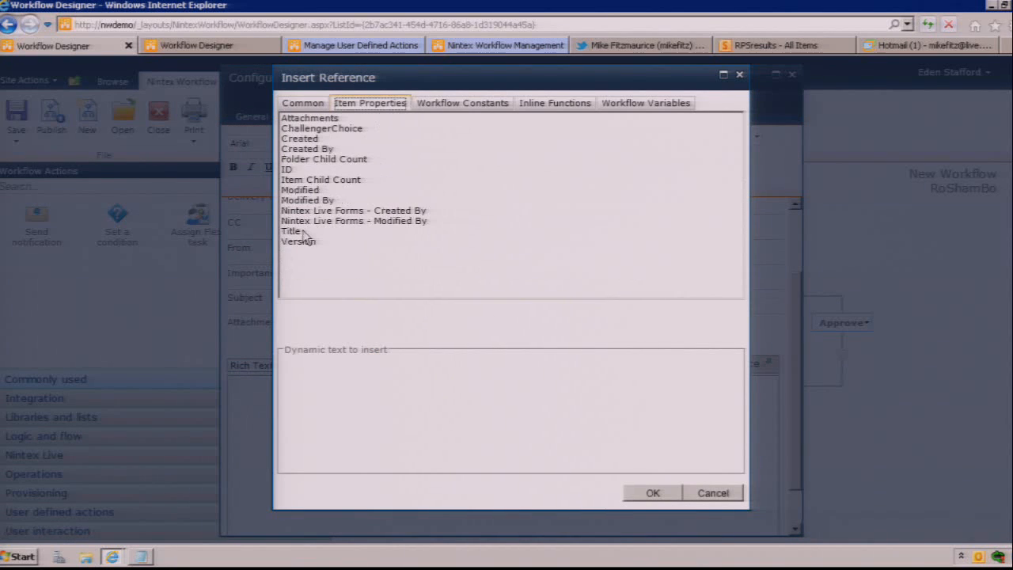
double_click(305, 231)
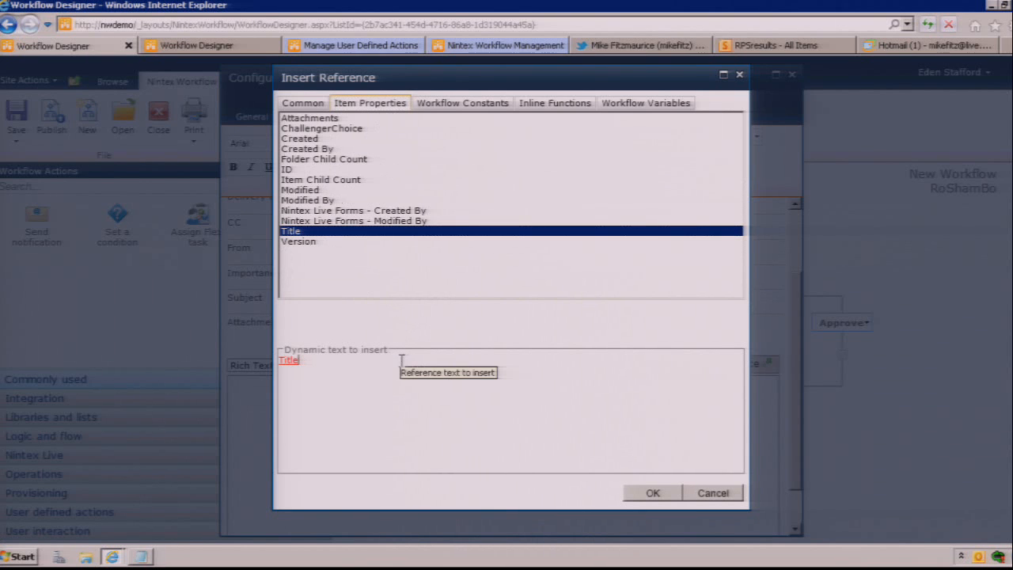
type("challenges you")
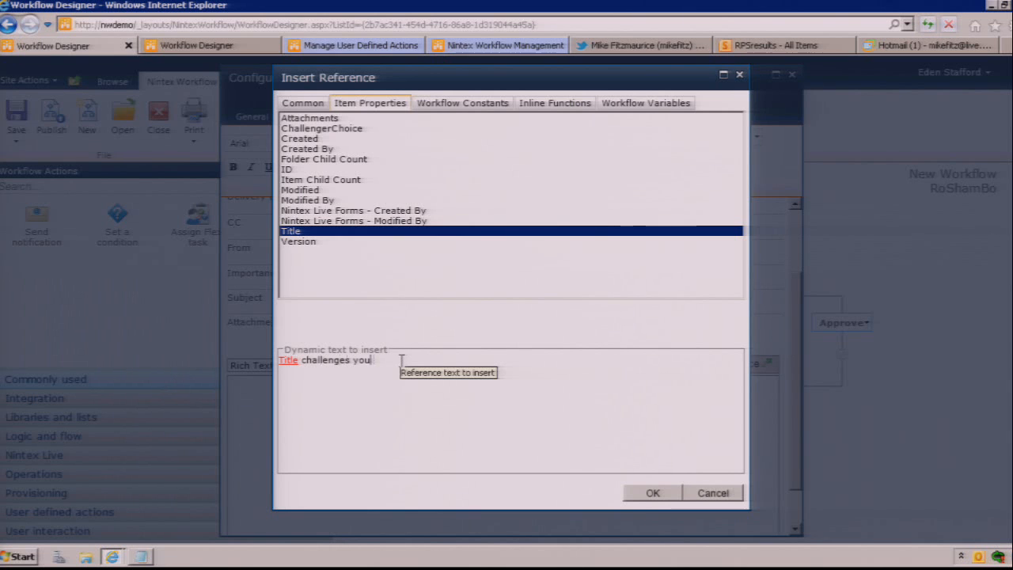
type(". Rock")
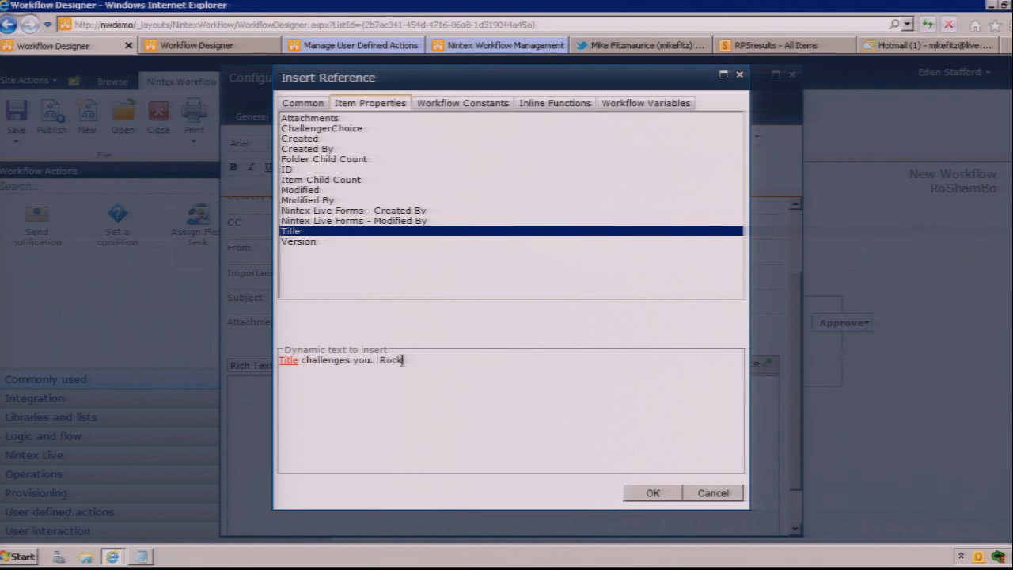
key("BackSpace")
key("BackSpace")
key("BackSpace")
key("BackSpace")
type("rock ppaer, or ")
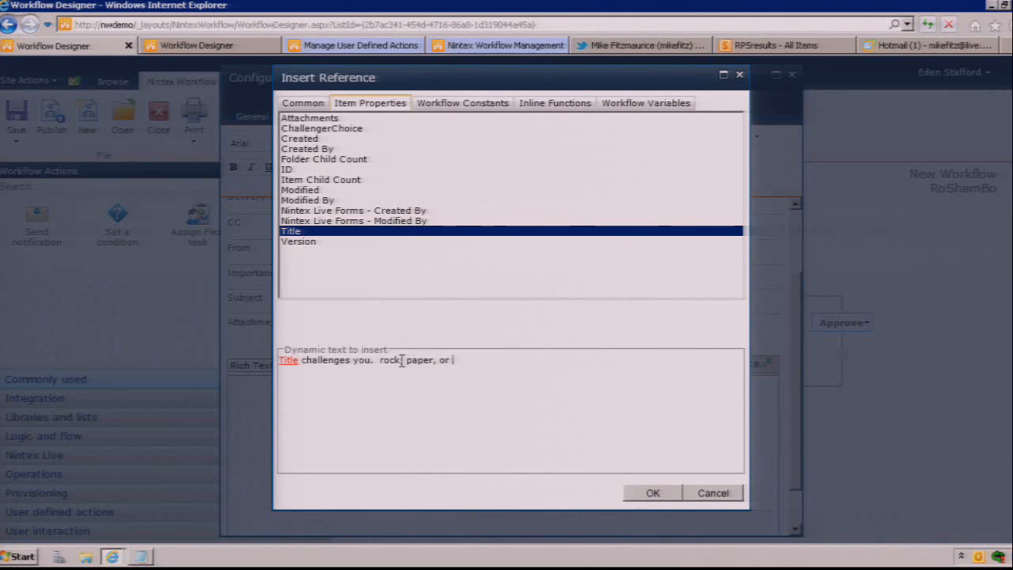
type("scissors?")
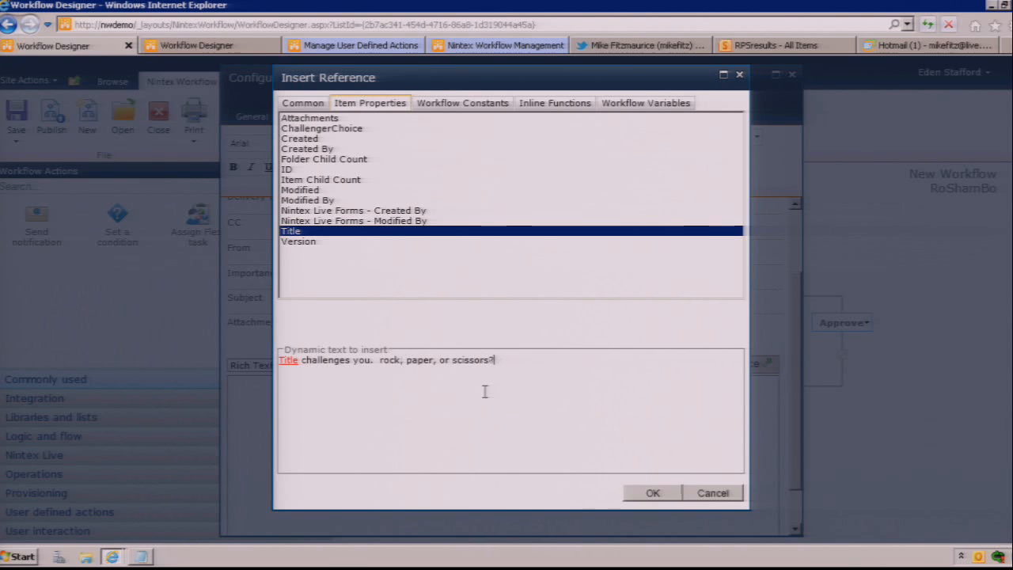
left_click(650, 493)
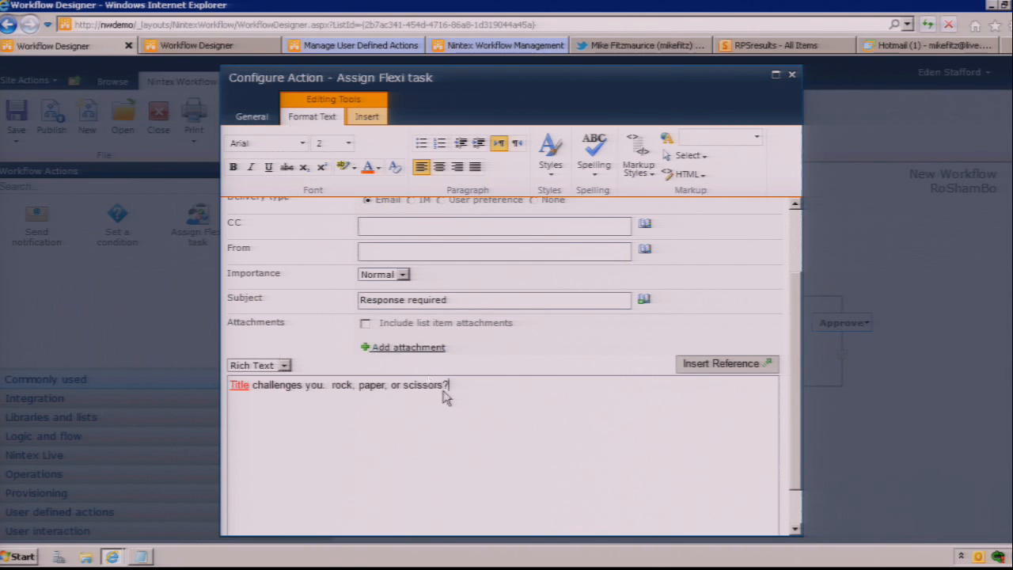
Step: Set the task notification's delivery type to User preference and save the Flexi task configuration
left_click(797, 233)
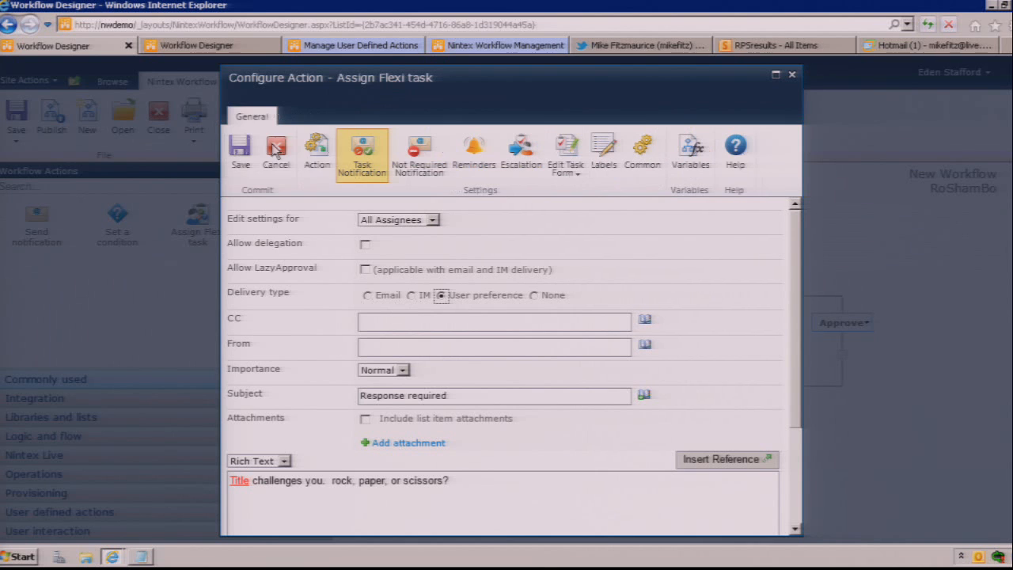
left_click(241, 158)
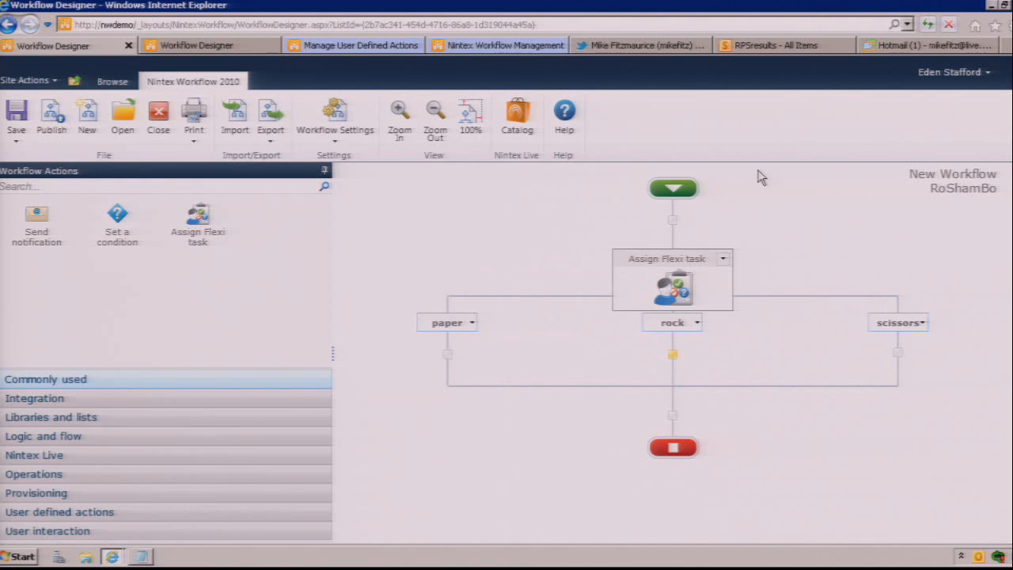
Step: Review the signed-in user's Nintex notification preferences for business hours and after hours in the second browser tab
left_click(196, 46)
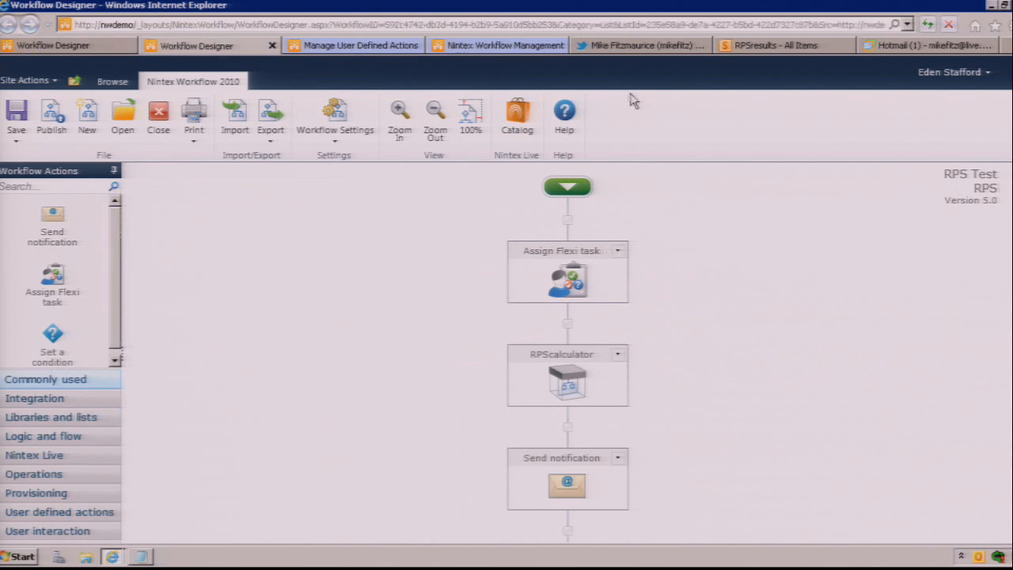
left_click(959, 73)
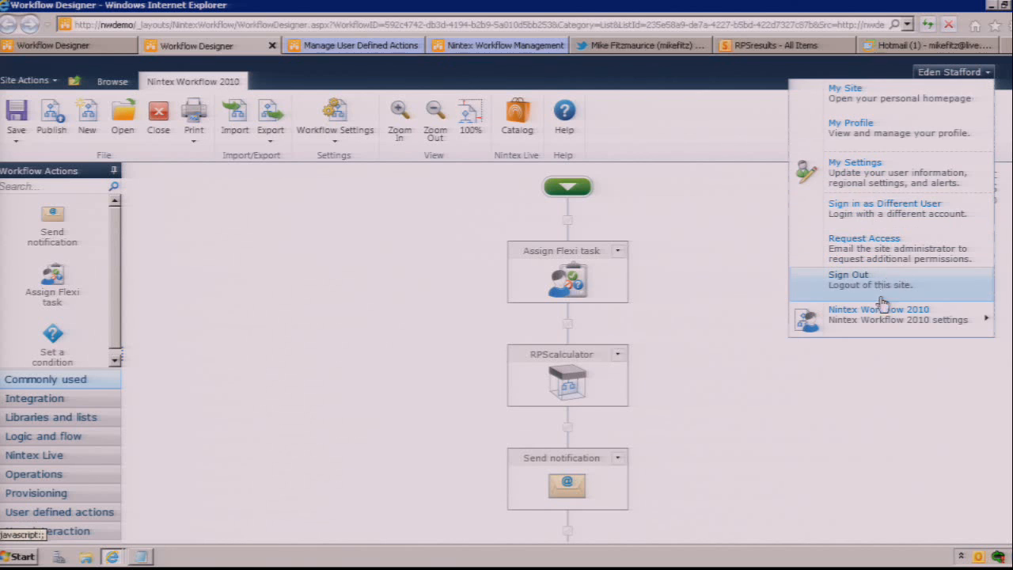
mouse_move(886, 317)
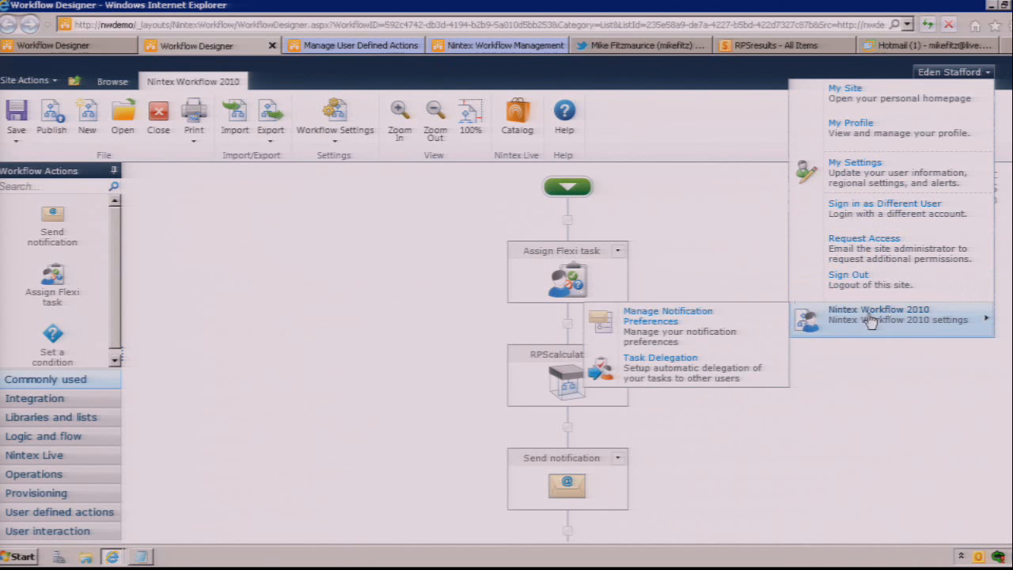
left_click(703, 336)
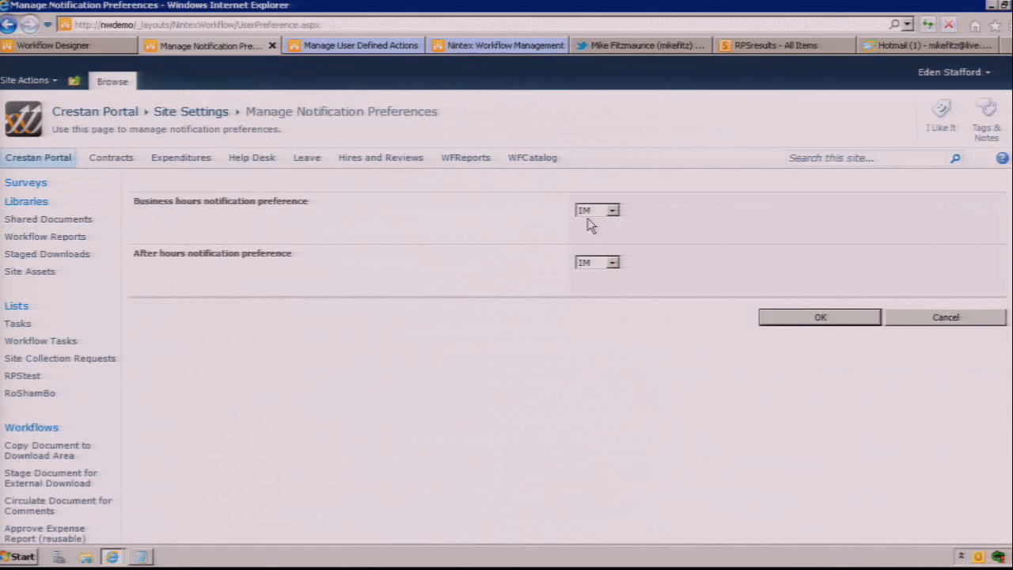
left_click(842, 323)
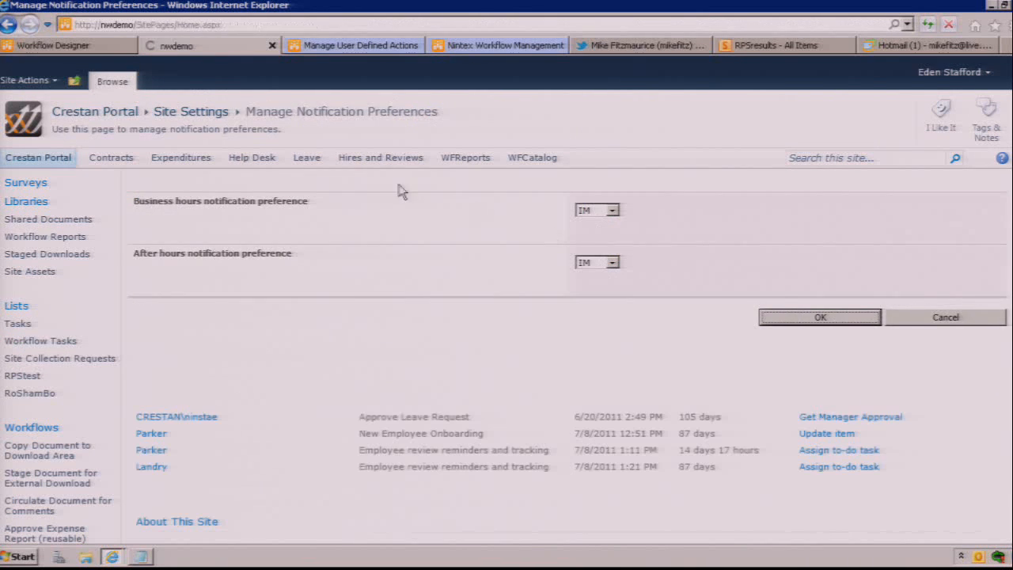
Step: Return to the RoShamBo workflow, turn on Do not create branches in the Flexi task's advanced options, and save the configuration
left_click(95, 50)
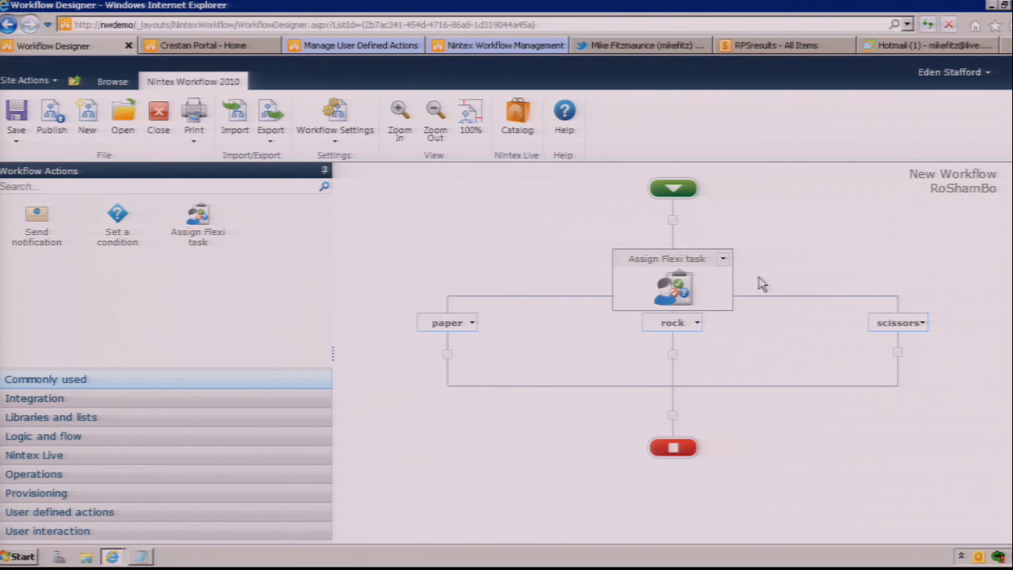
left_click(723, 259)
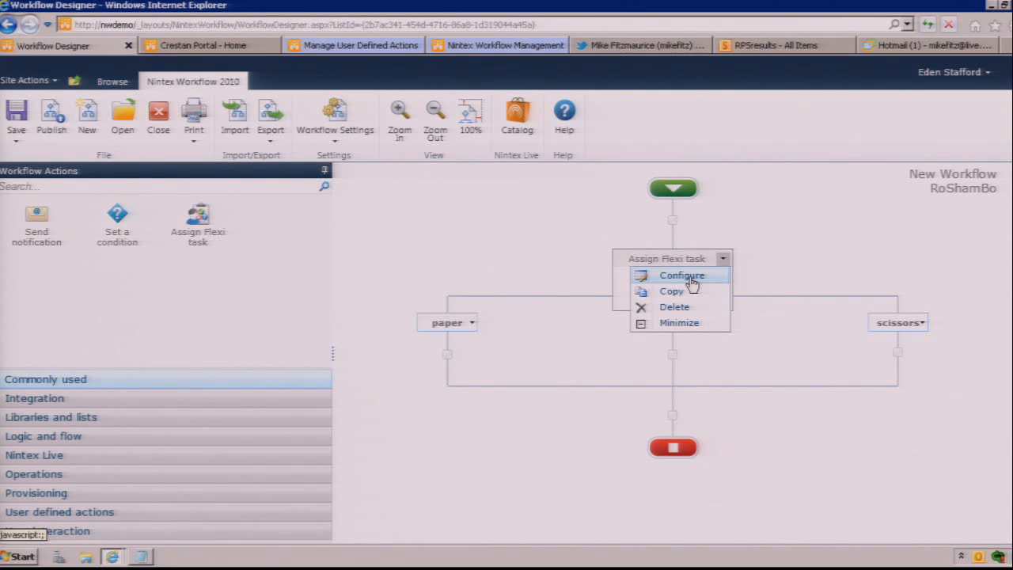
left_click(681, 276)
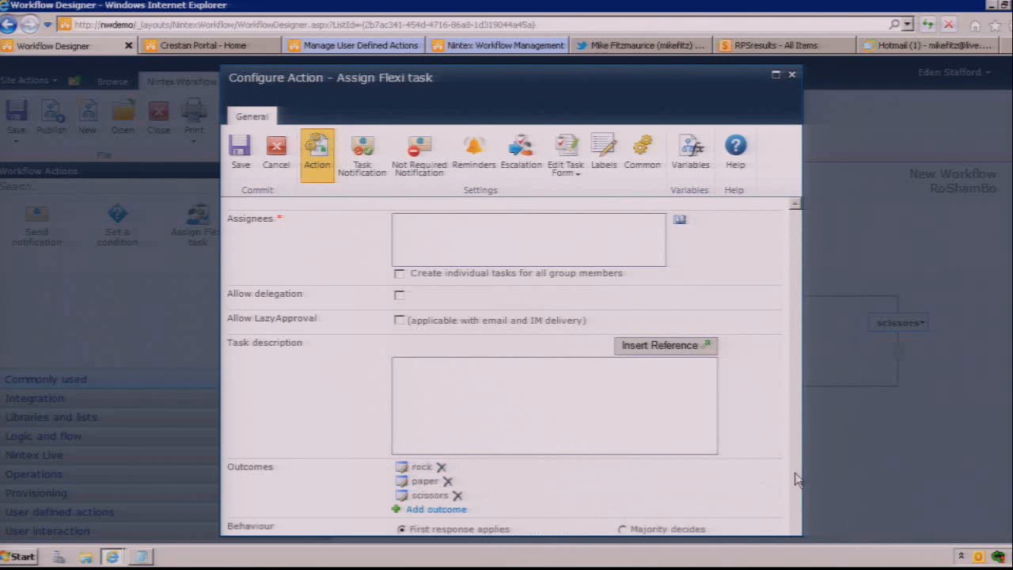
scroll(797, 478, "down", 5)
left_click(318, 506)
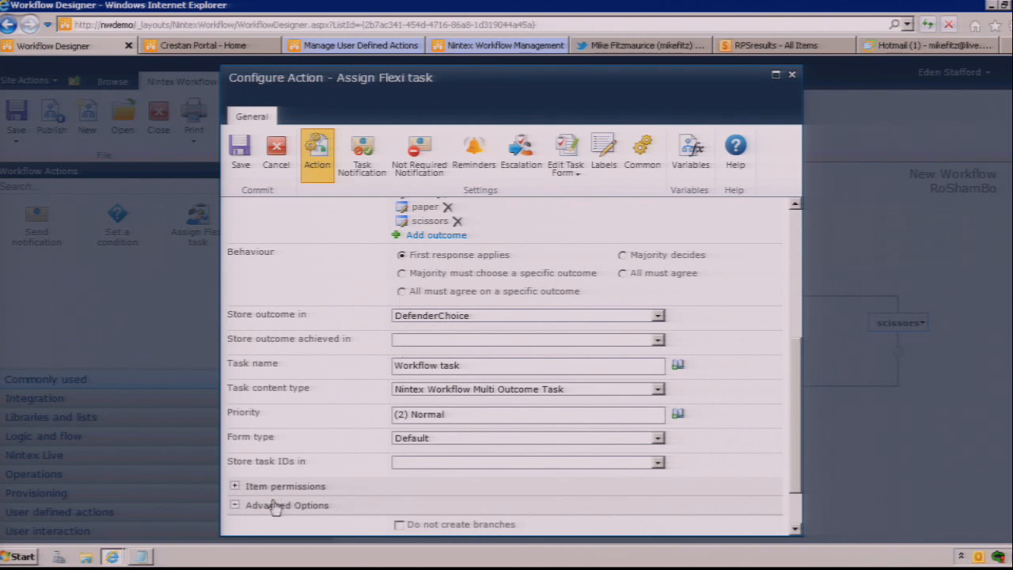
left_click(399, 526)
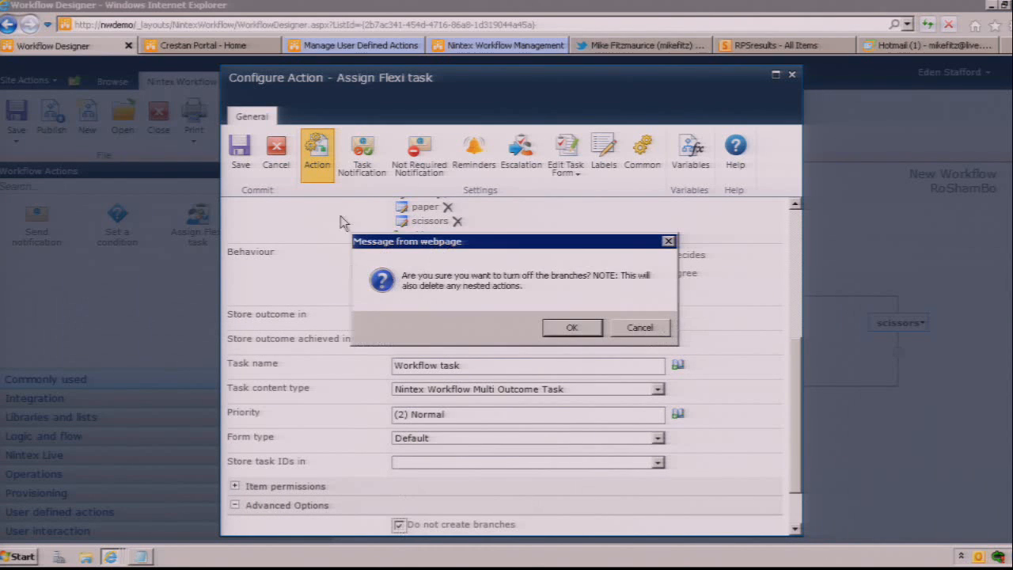
left_click(571, 327)
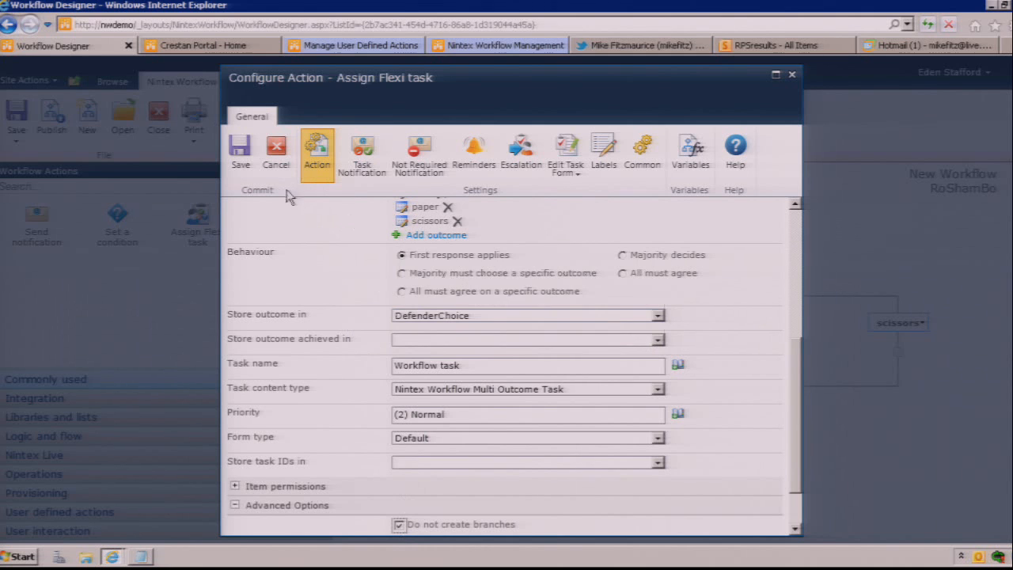
left_click(239, 152)
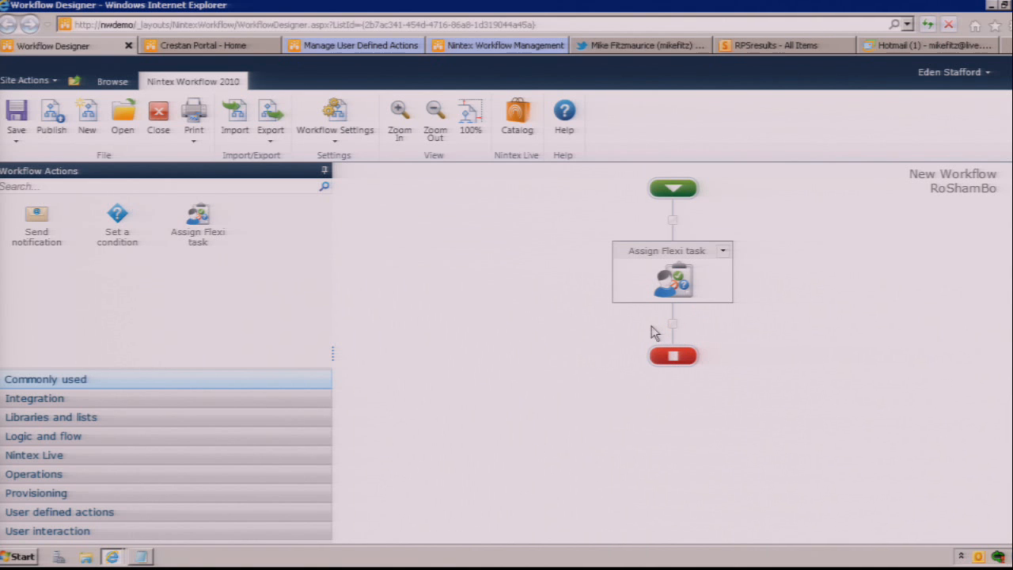
Step: Save the RoShamBo workflow under the title New Workflow and publish it
left_click(23, 125)
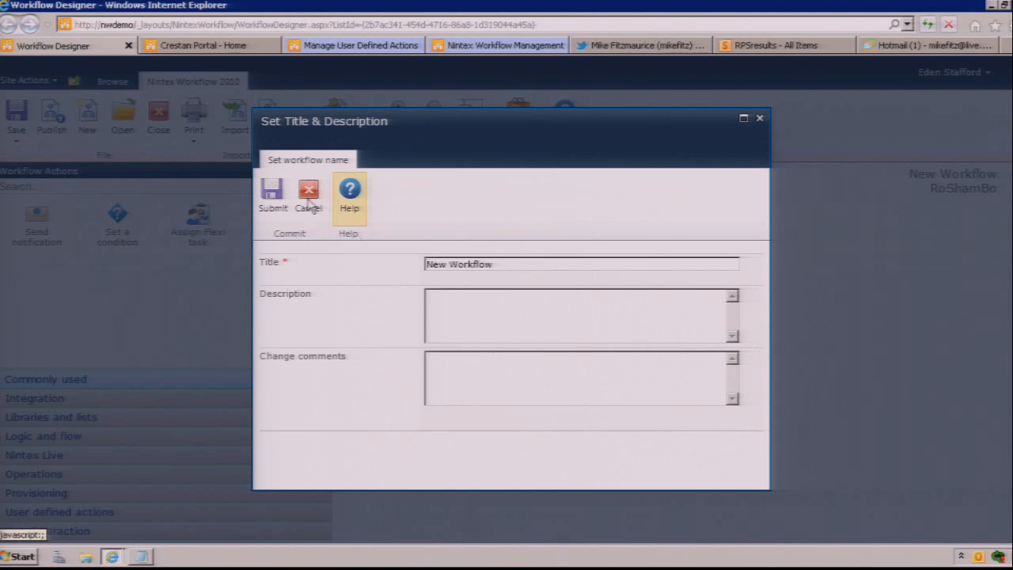
left_click(273, 197)
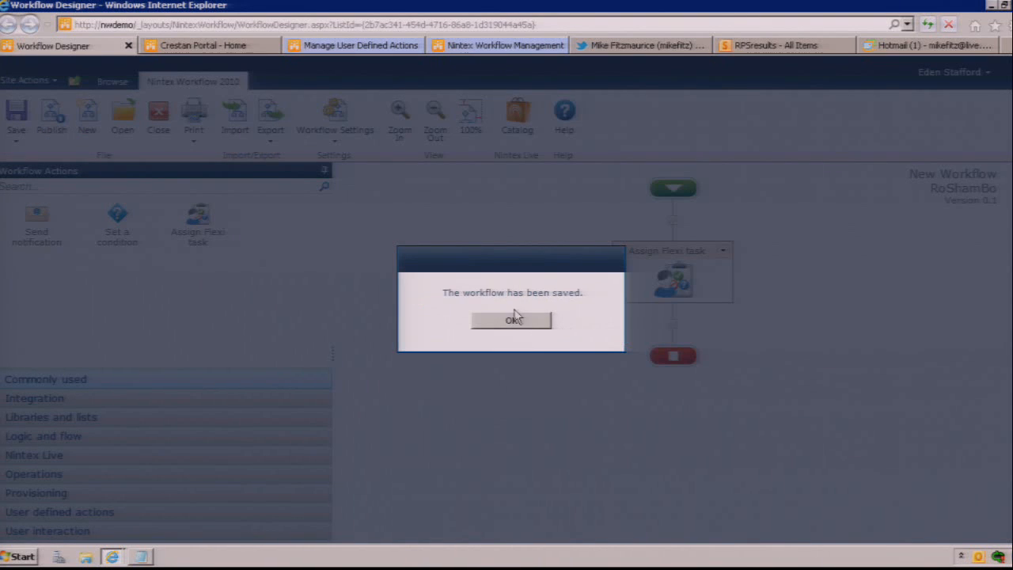
left_click(506, 323)
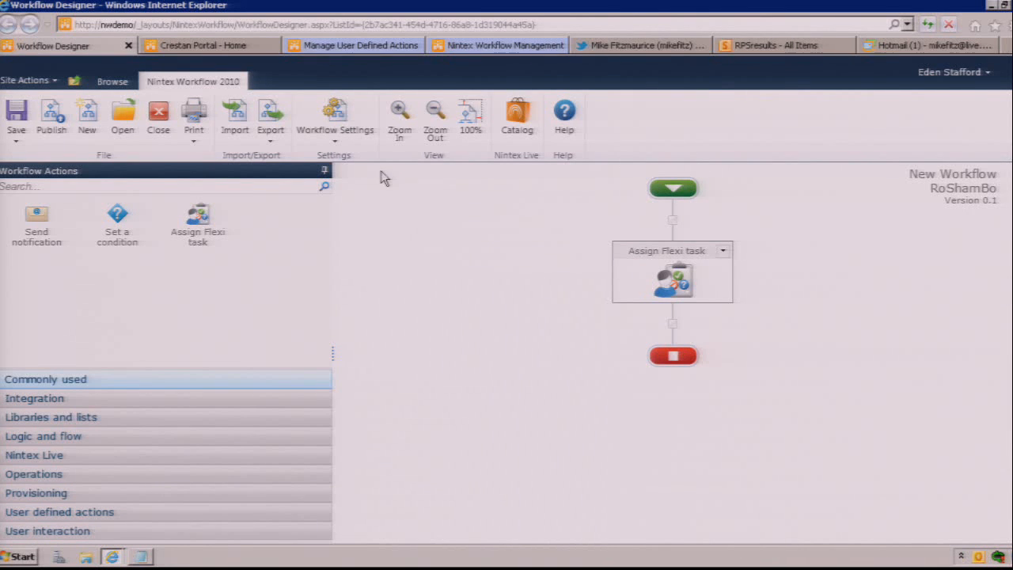
left_click(52, 118)
left_click(275, 206)
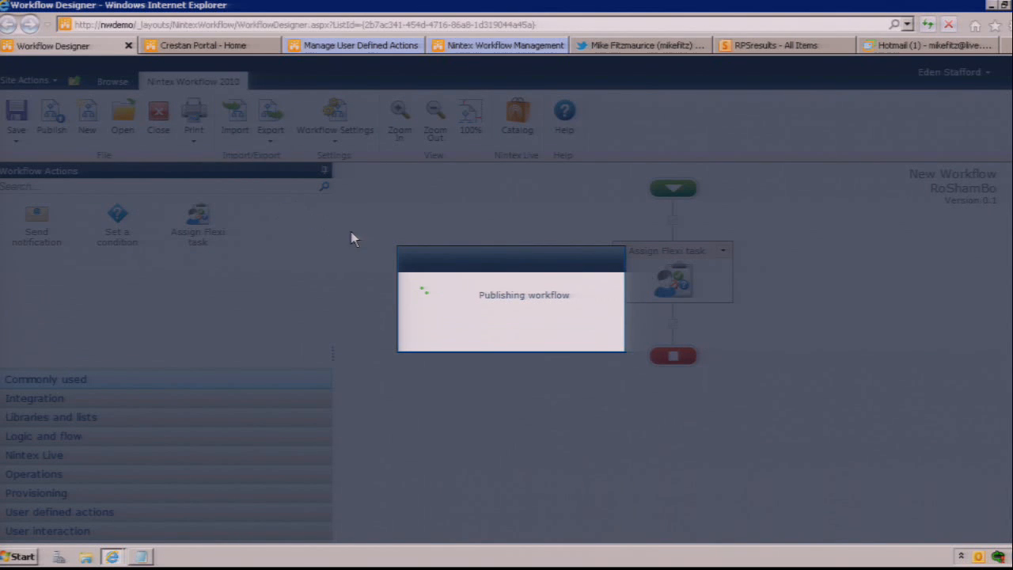
left_click(514, 323)
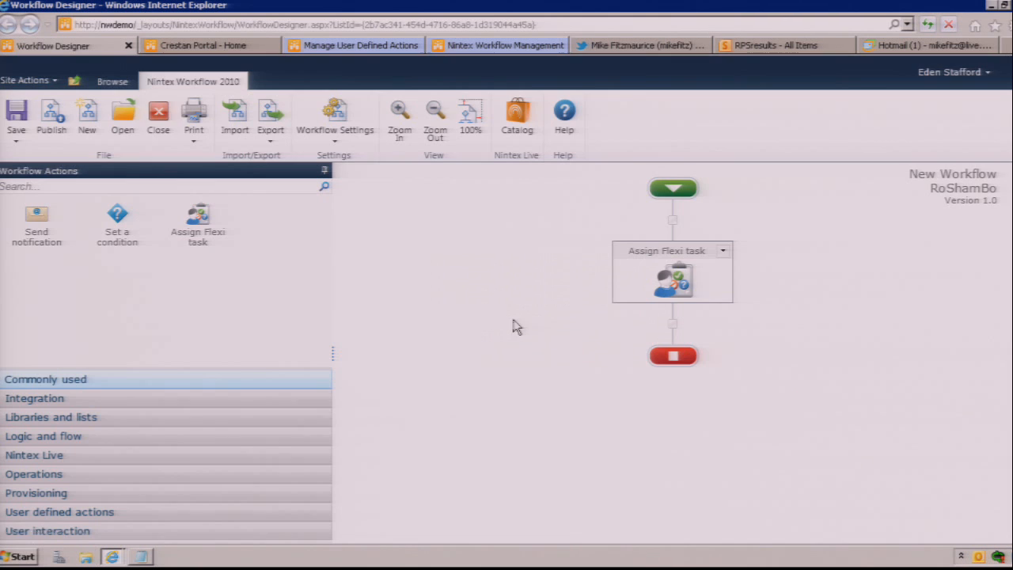
Step: Start New Workflow on the first item in the RoShamBo list from the portal's second browser tab
left_click(190, 46)
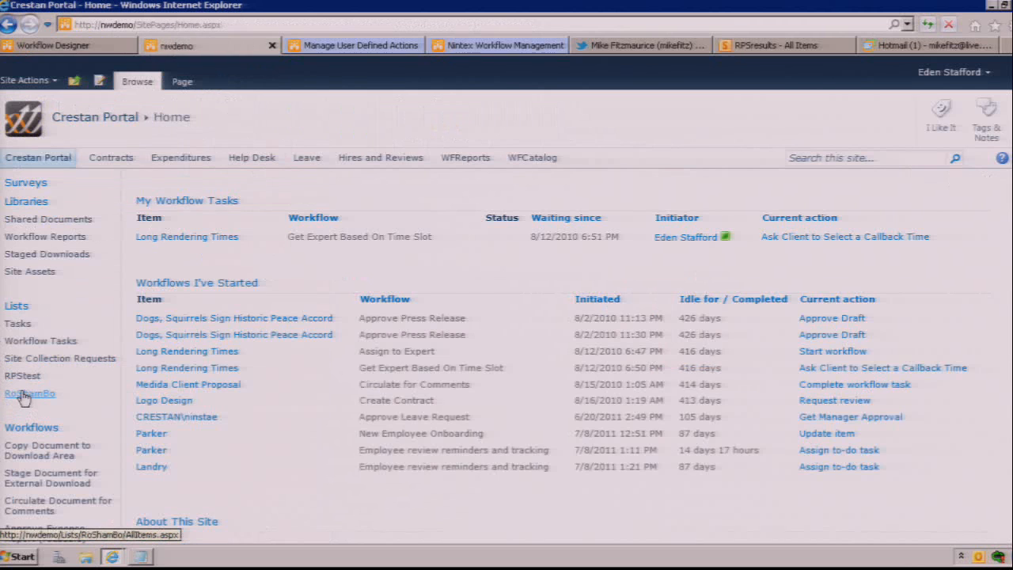
left_click(25, 394)
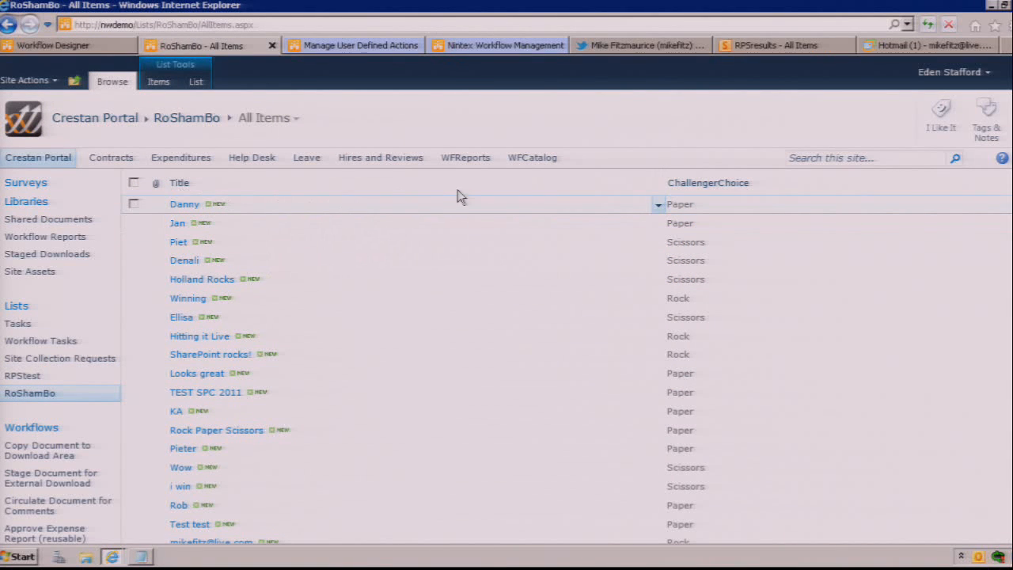
left_click(536, 203)
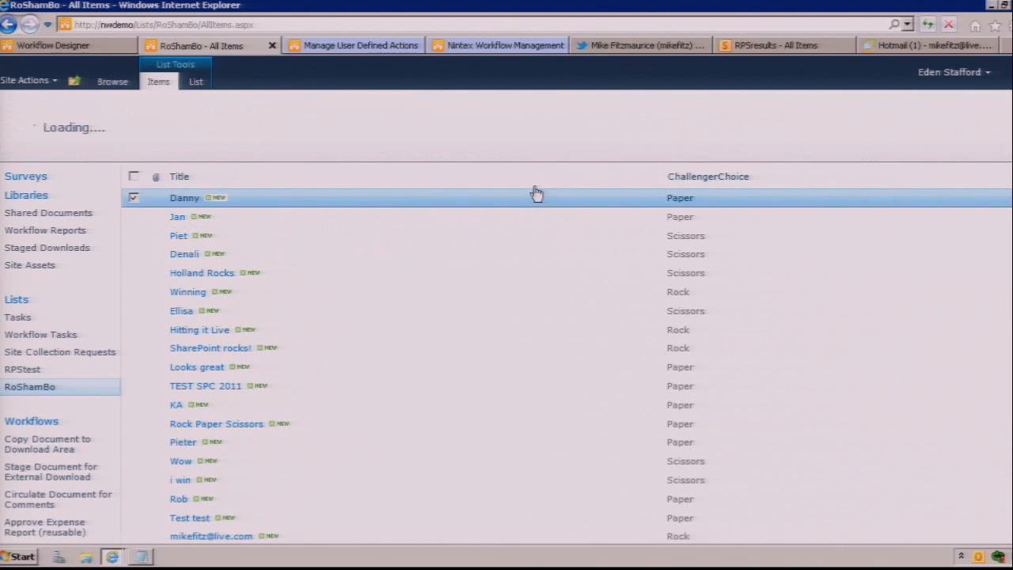
left_click(375, 132)
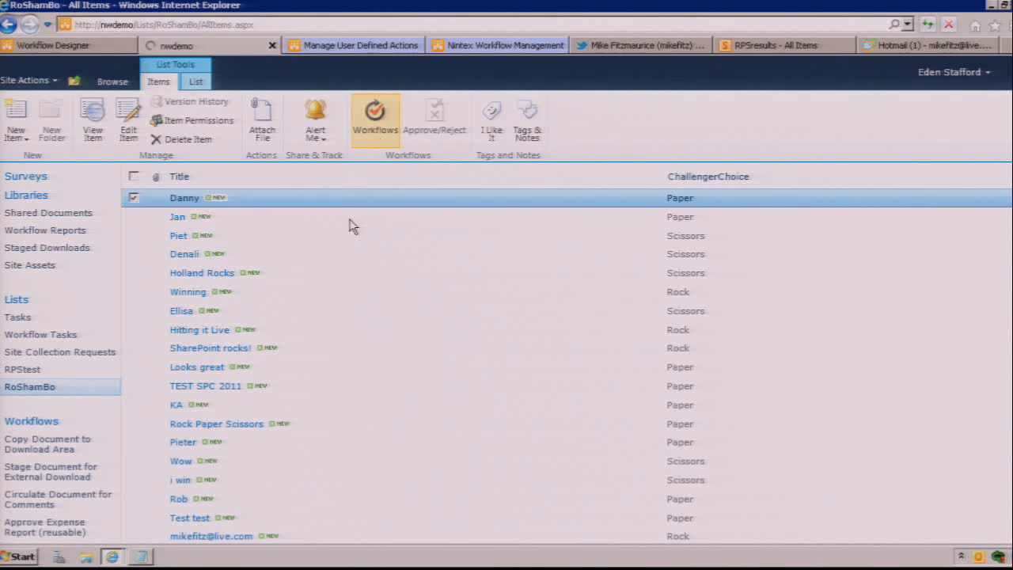
left_click(176, 215)
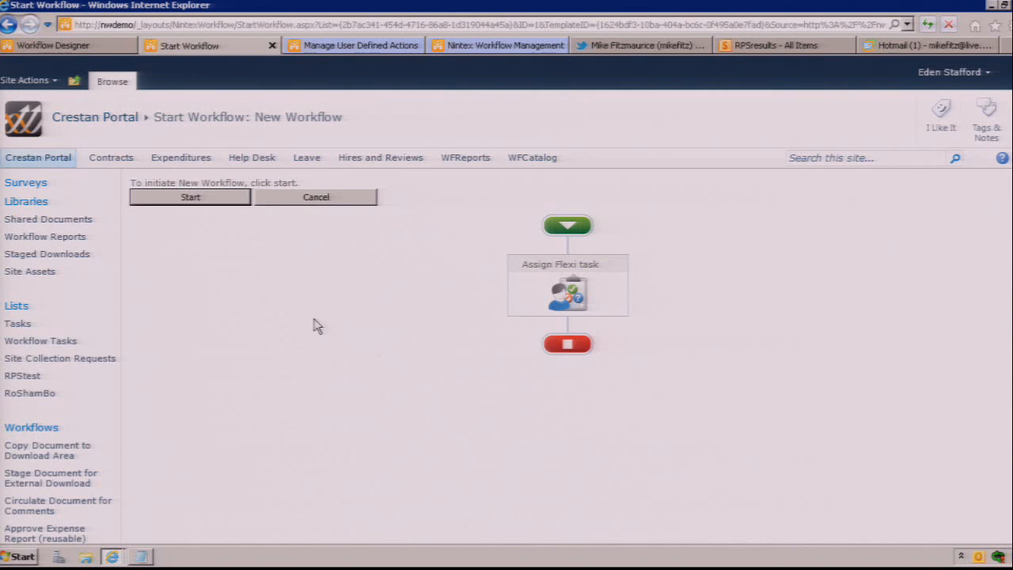
left_click(224, 203)
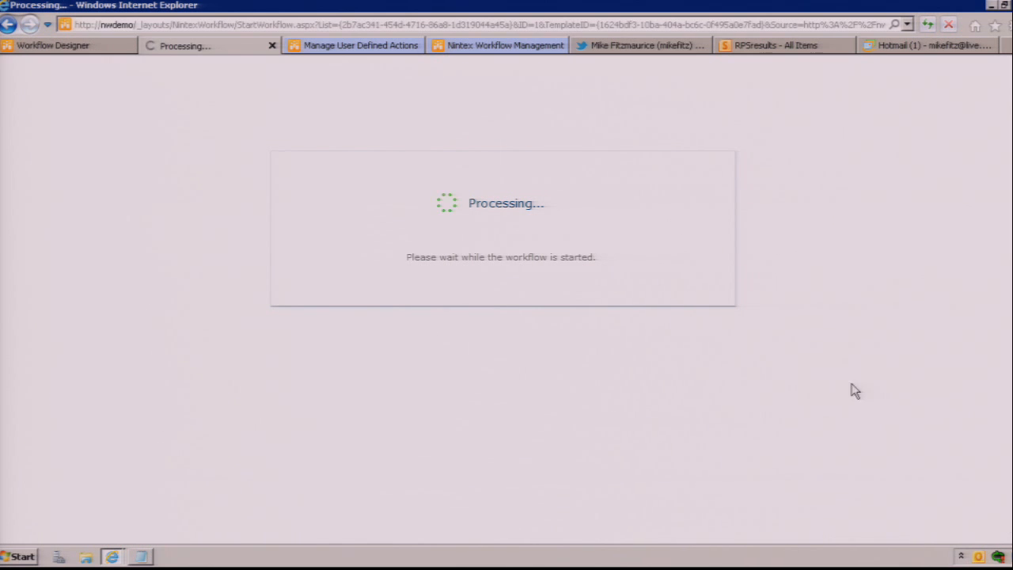
Step: Try to answer the administrator's rock, paper, or scissors instant message with rock, and close the conversation
left_click(890, 540)
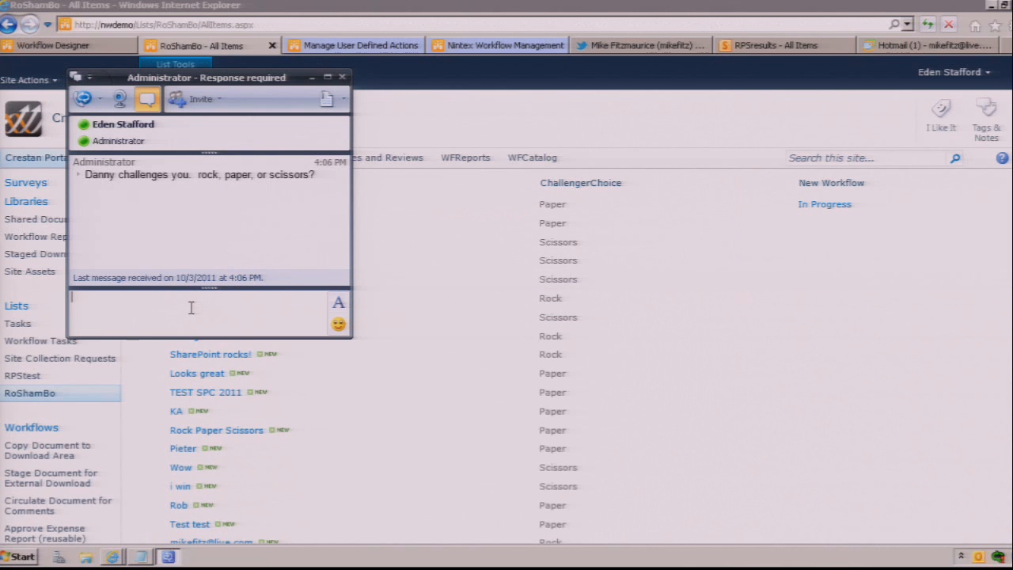
type("rock")
key("Return")
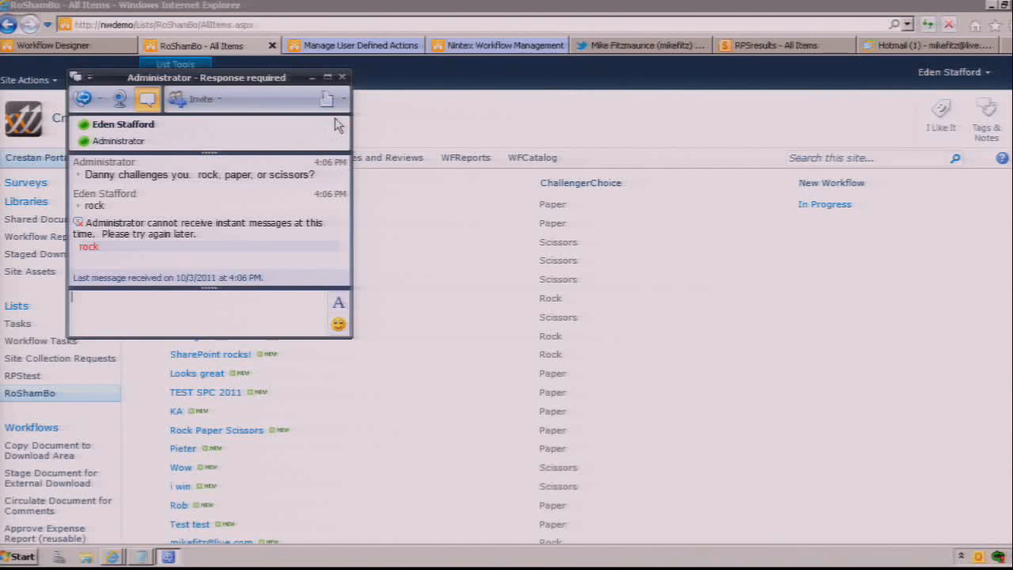
left_click(342, 77)
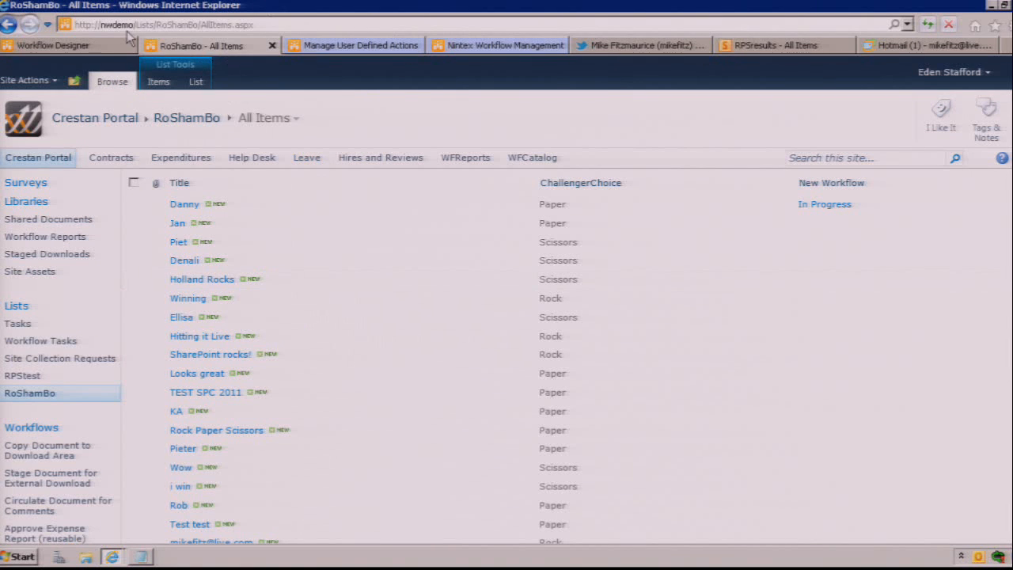
Step: Turn on Allow LazyApproval in the RoShamBo workflow's Flexi task, save the action, and publish the workflow again
left_click(94, 47)
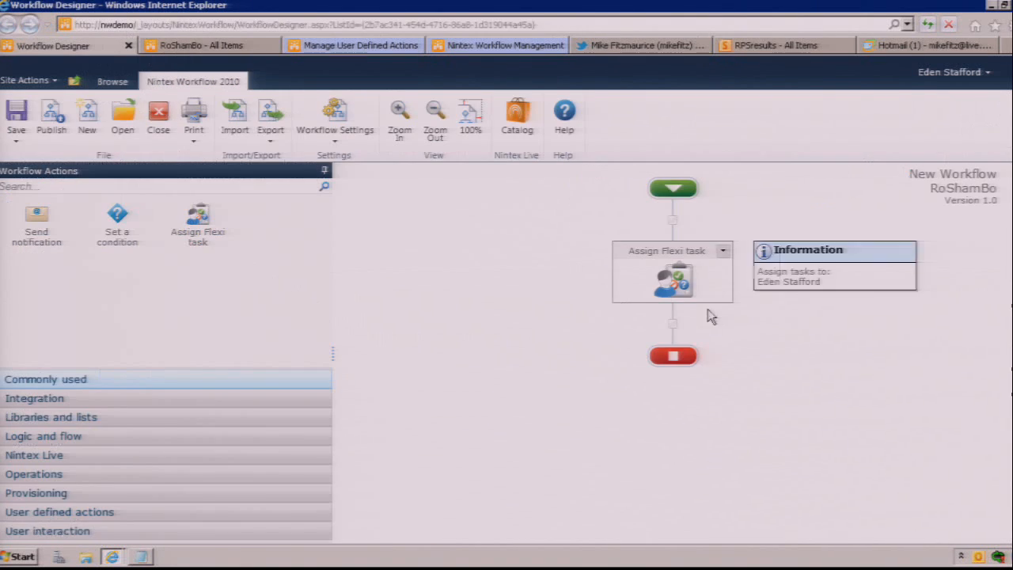
double_click(685, 286)
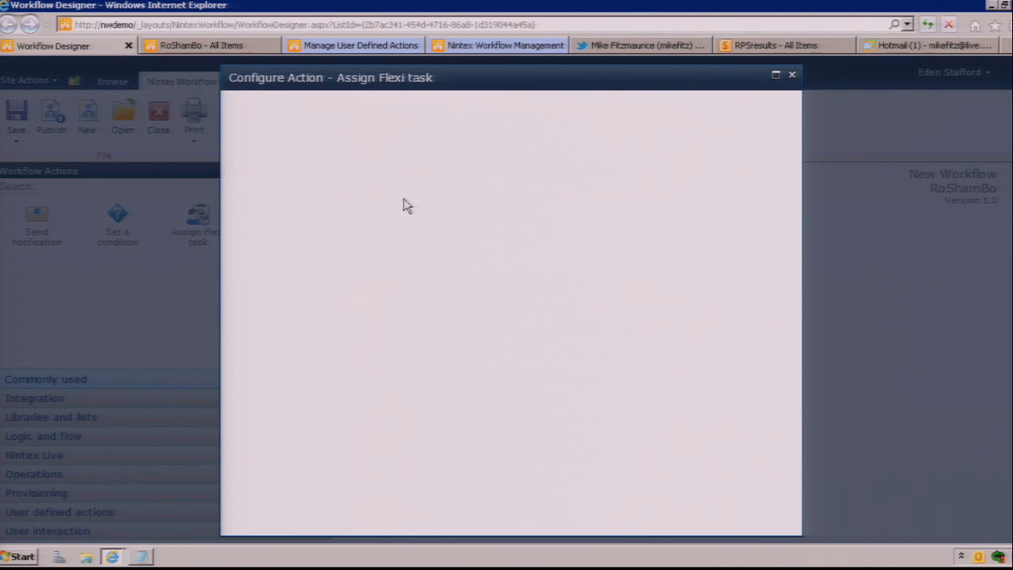
left_click(400, 320)
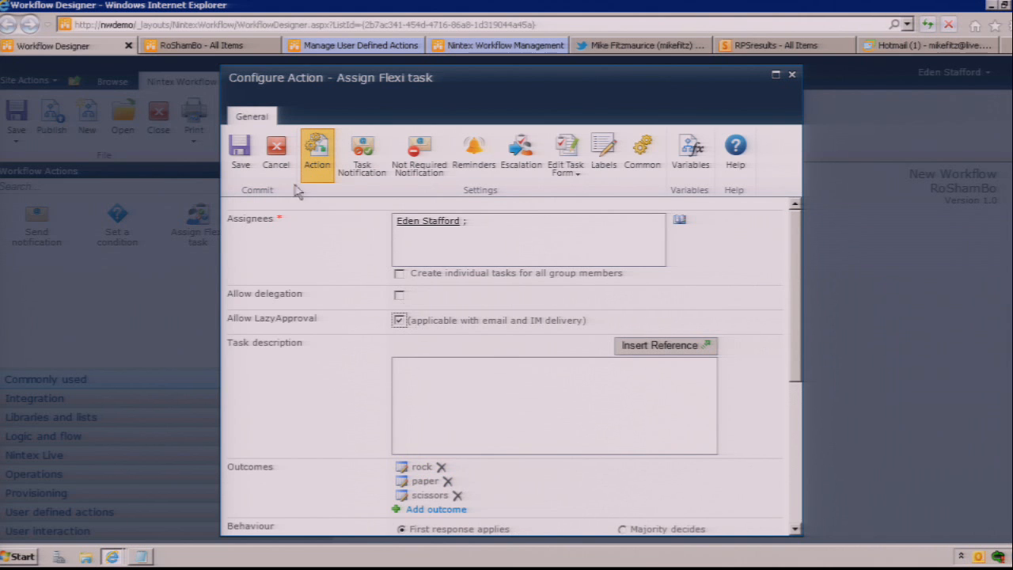
left_click(242, 160)
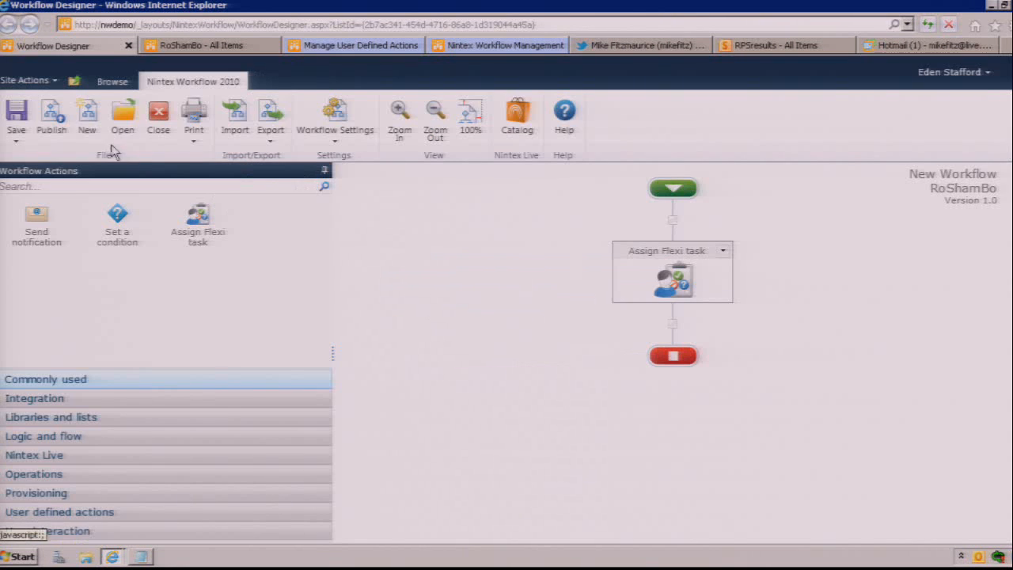
left_click(52, 115)
left_click(287, 210)
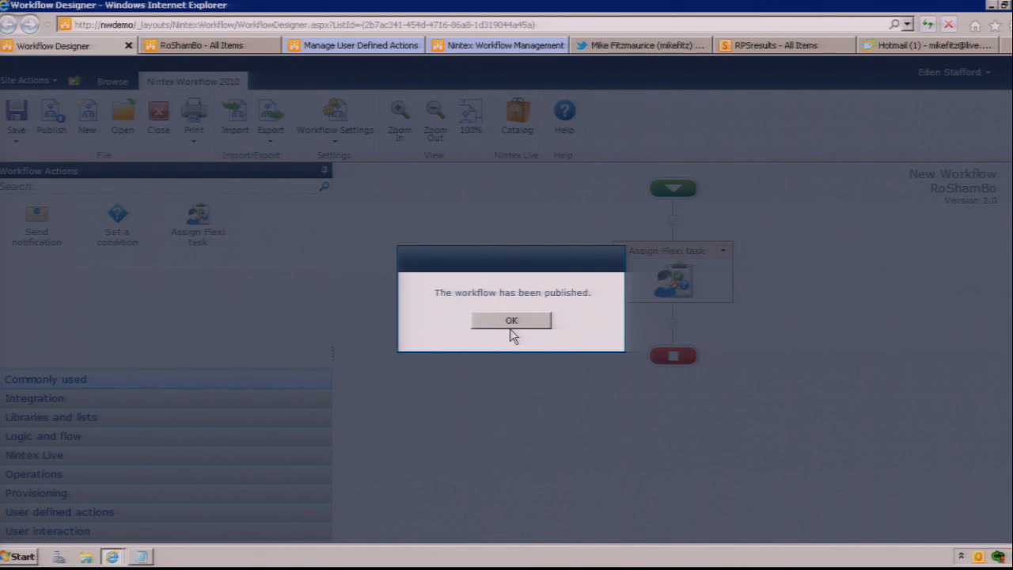
left_click(512, 321)
Step: Return to the RoShamBo list and start New Workflow on its second item
left_click(235, 48)
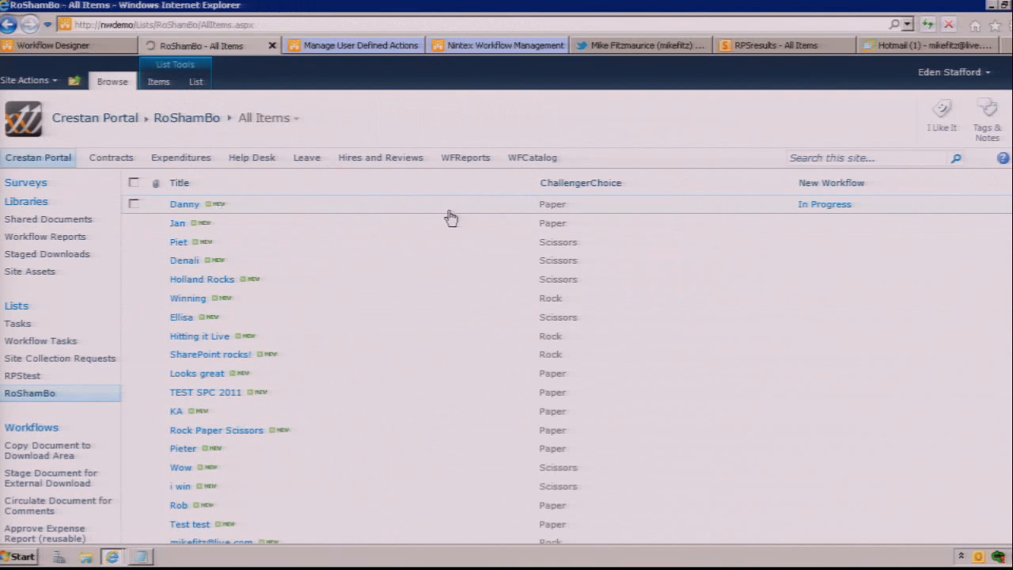
left_click(531, 227)
left_click(493, 229)
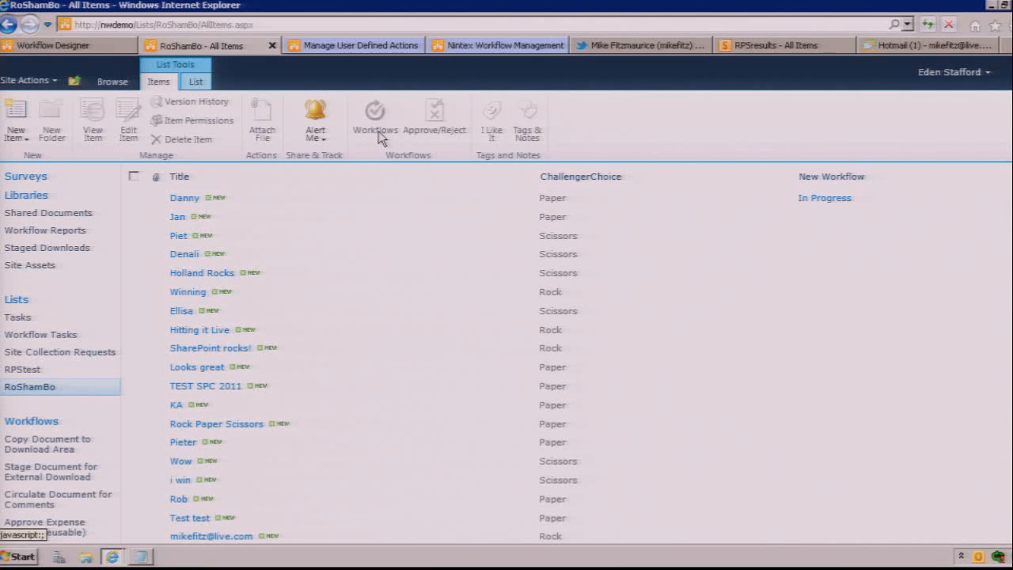
left_click(302, 222)
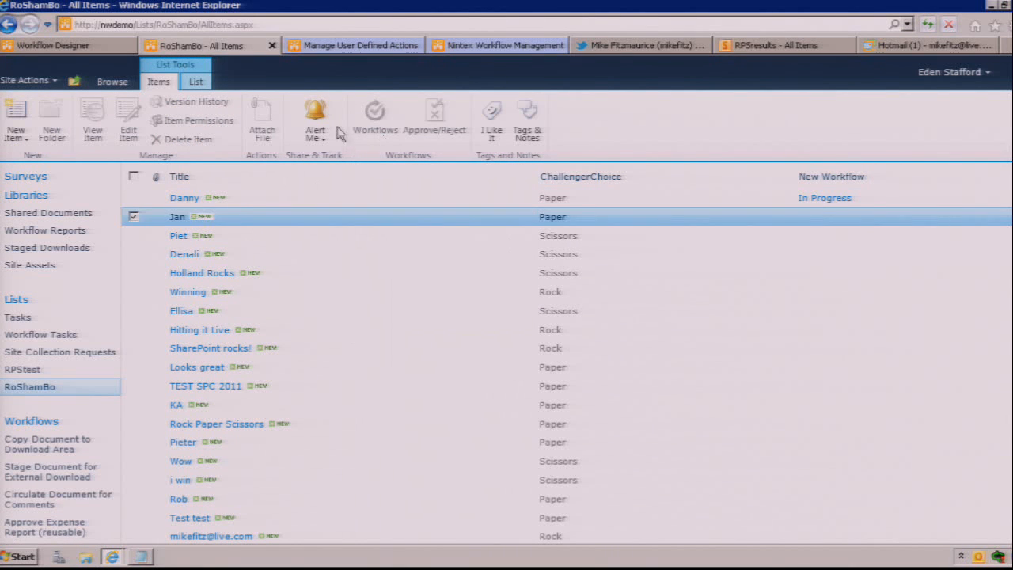
left_click(375, 119)
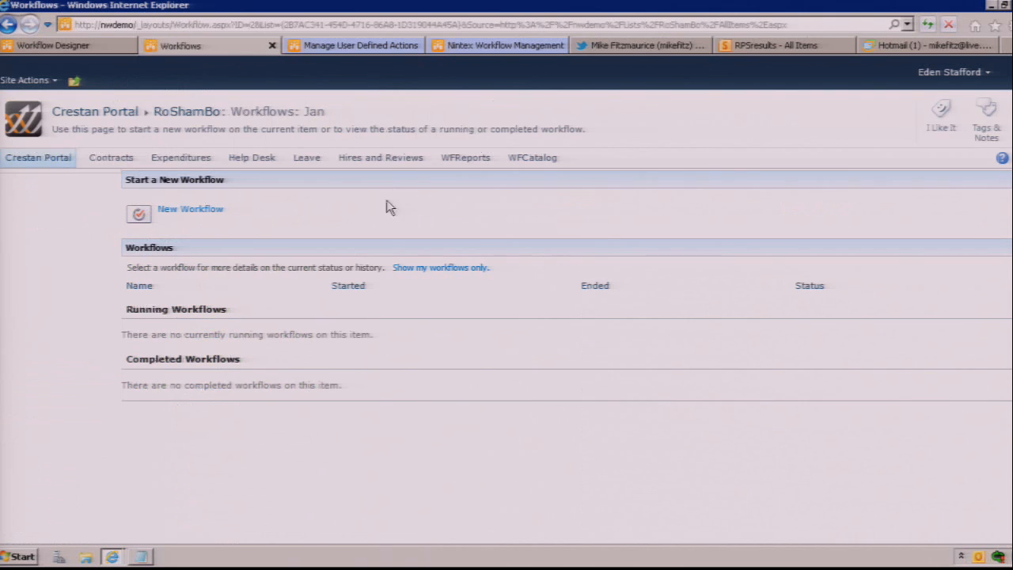
left_click(211, 213)
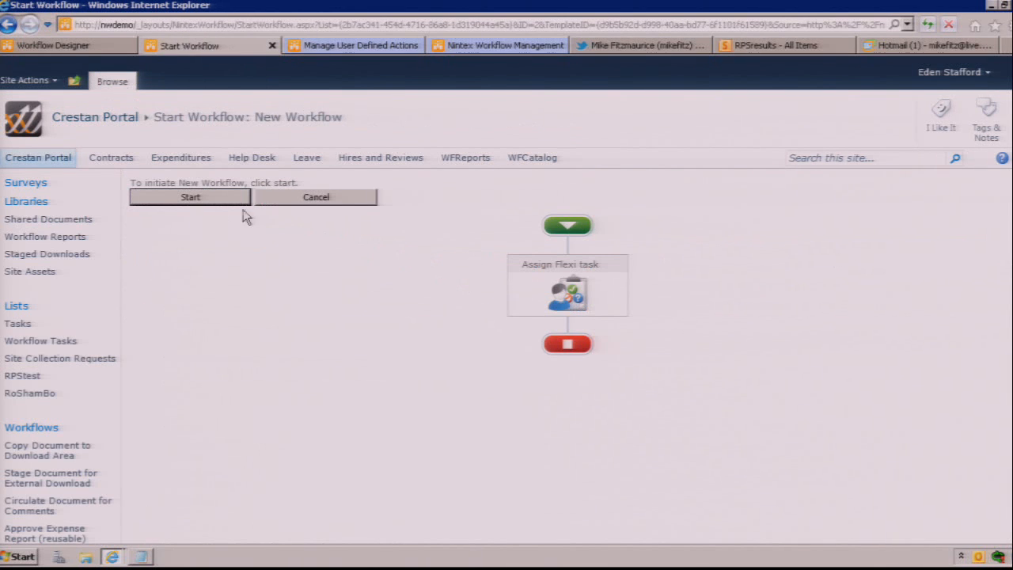
left_click(203, 202)
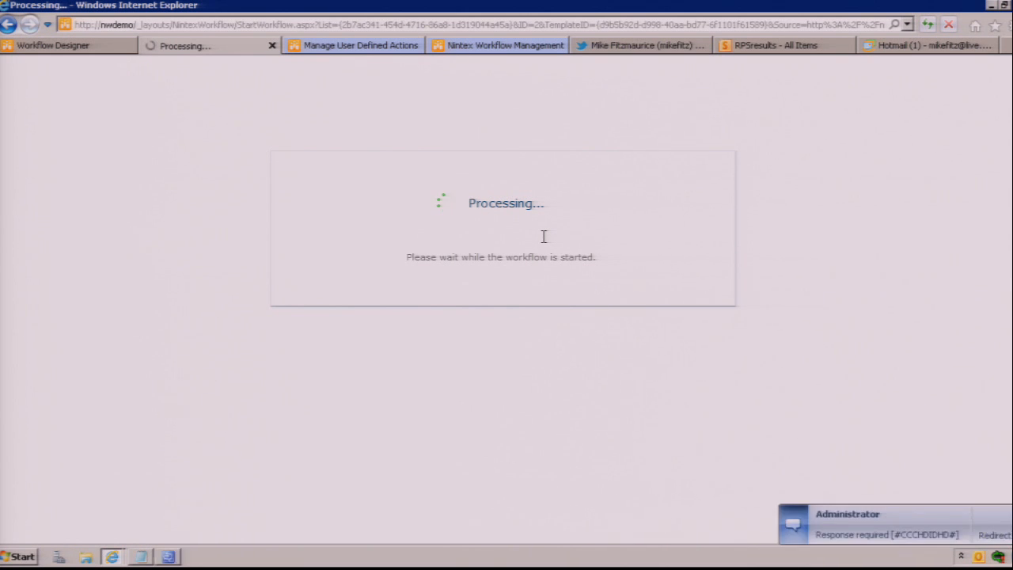
Step: Answer the task's instant message with yes, reply scissors to the challenge, add the comment take "that"!, and close the conversation
left_click(920, 542)
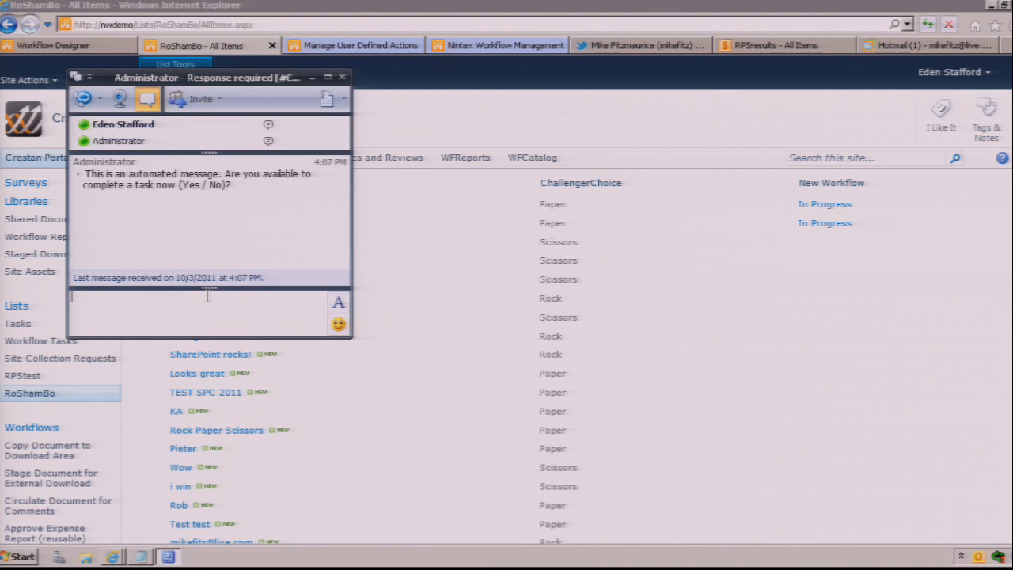
type("yes")
key("Return")
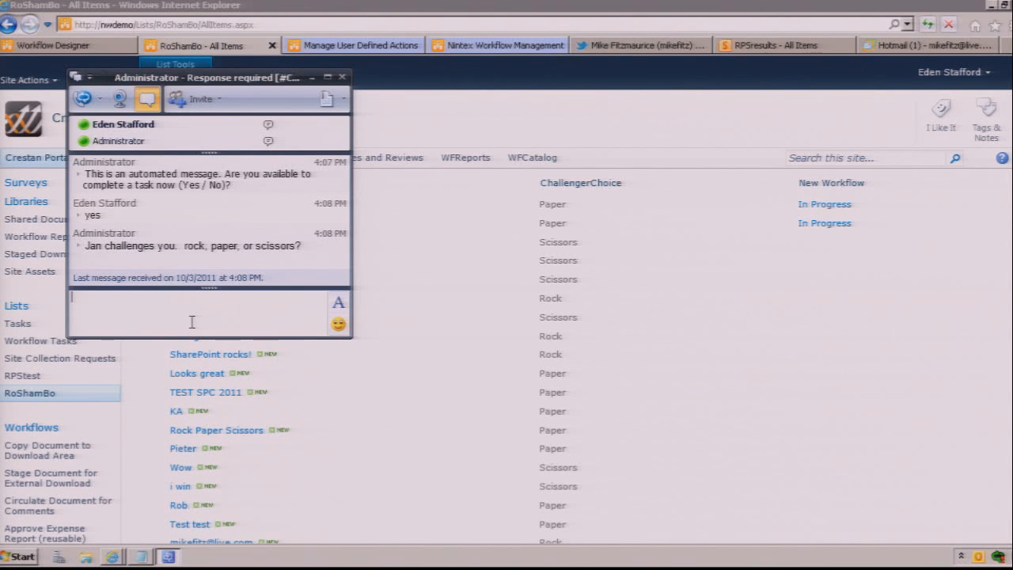
type("scissors")
key("Return")
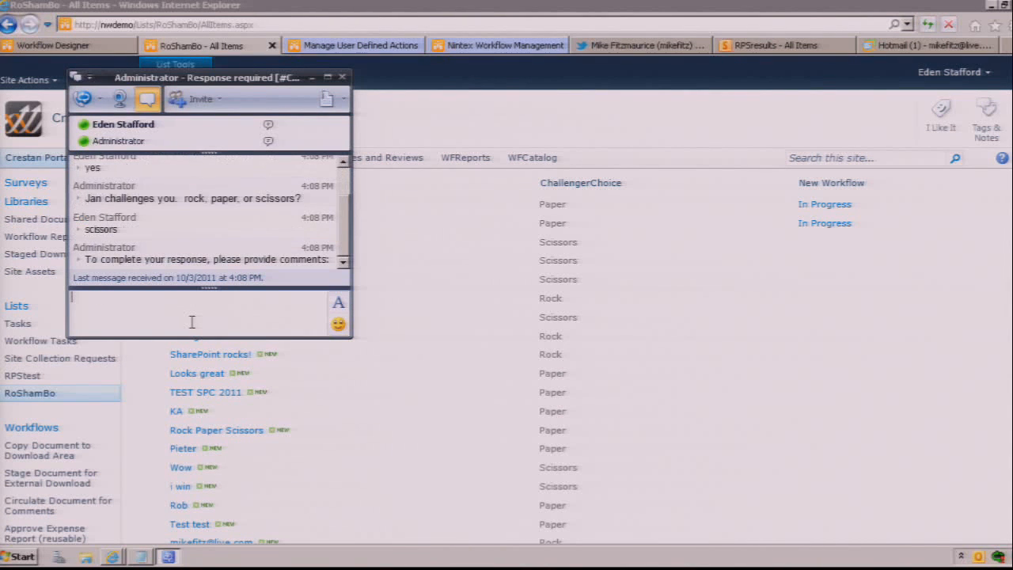
type("take \"that\"!")
key("Return")
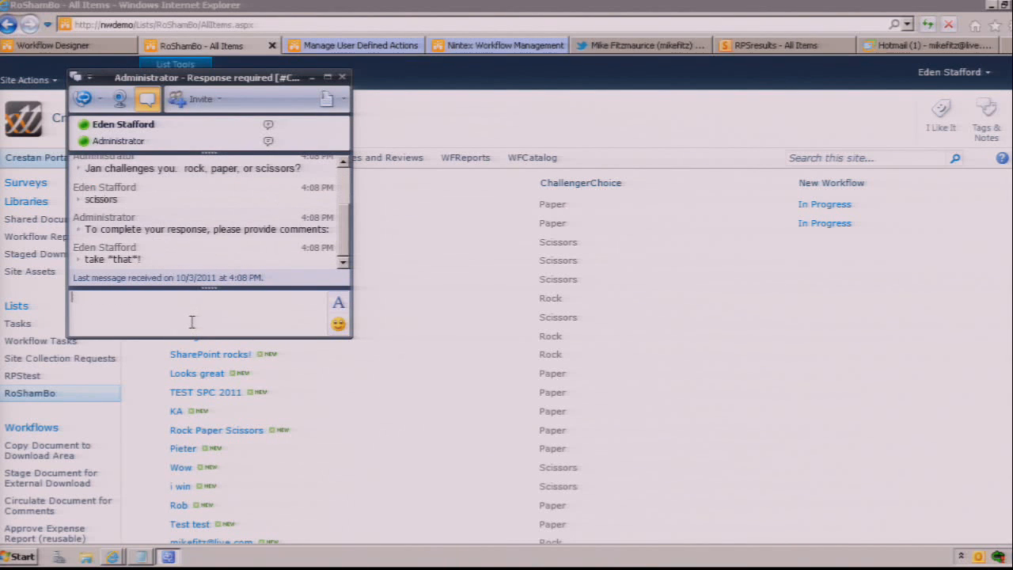
left_click(342, 76)
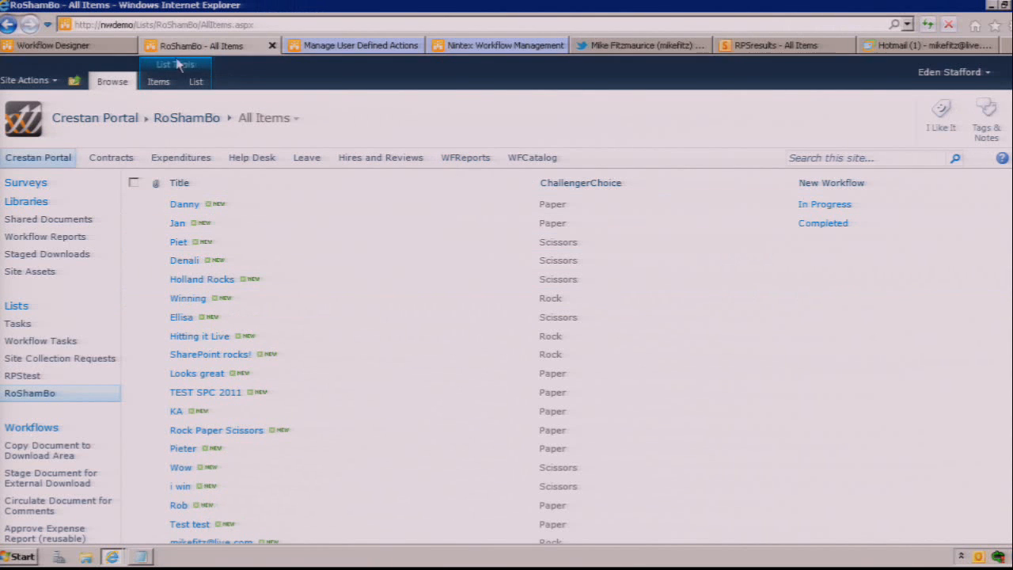
Step: Narrow the Workflow Actions pane in the RoShamBo designer, and open the RPScalculator user defined action for editing
left_click(68, 47)
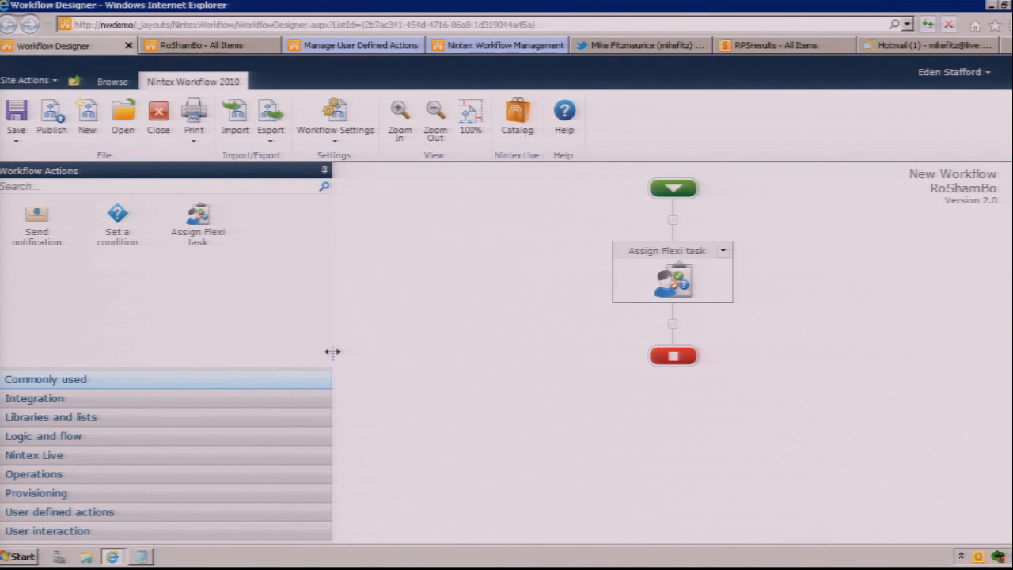
left_click_drag(332, 352, 266, 353)
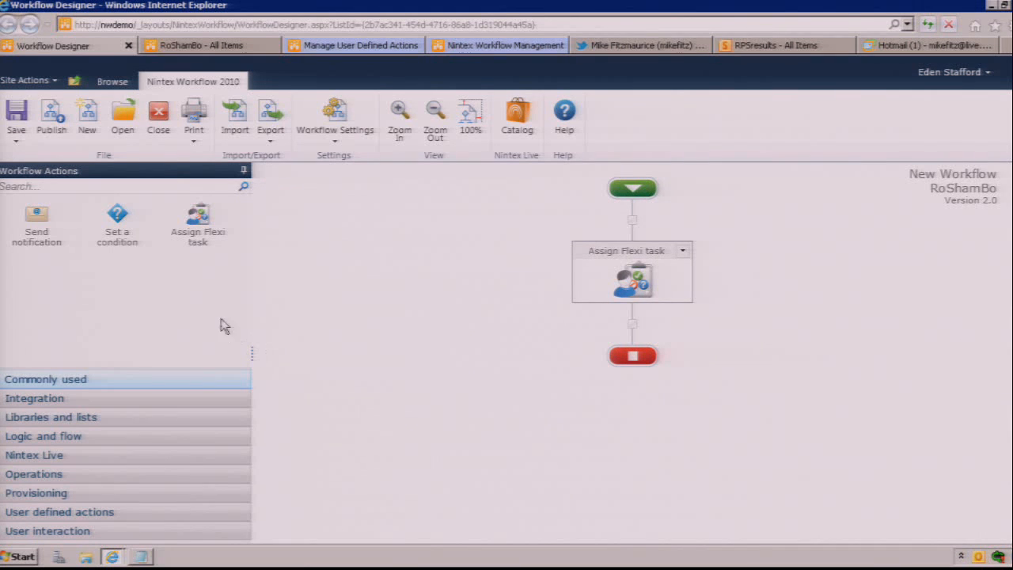
left_click(365, 48)
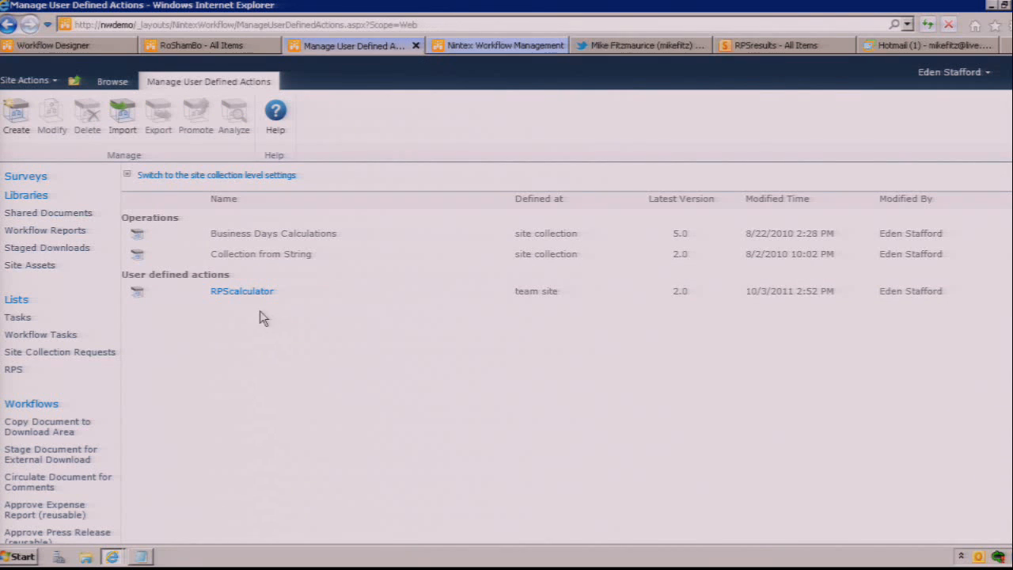
left_click(241, 291)
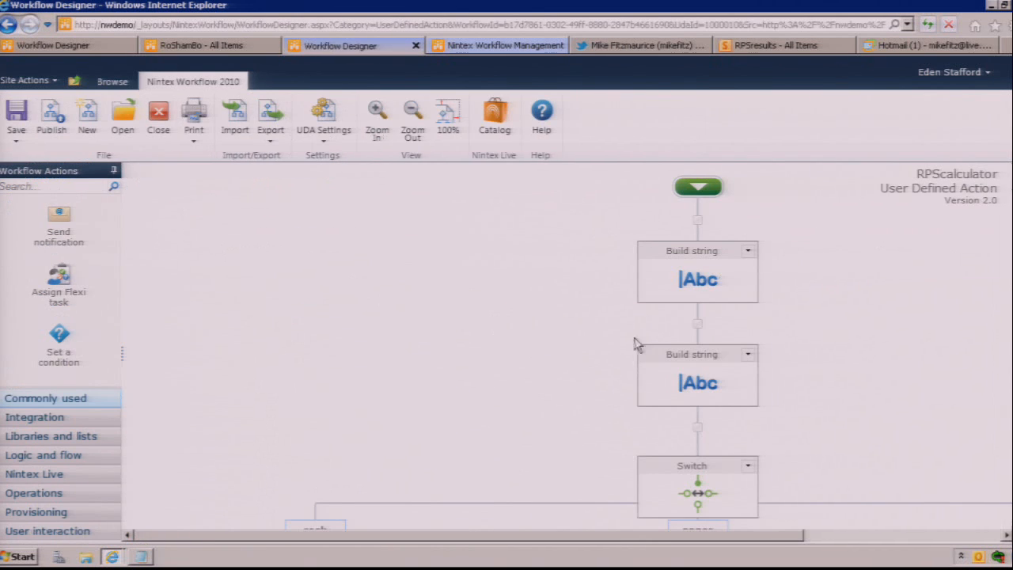
Step: Examine the RPScalculator action's two Build string actions and its rock, paper and scissors branches, with the canvas zoomed out
scroll(735, 216, "down", 3)
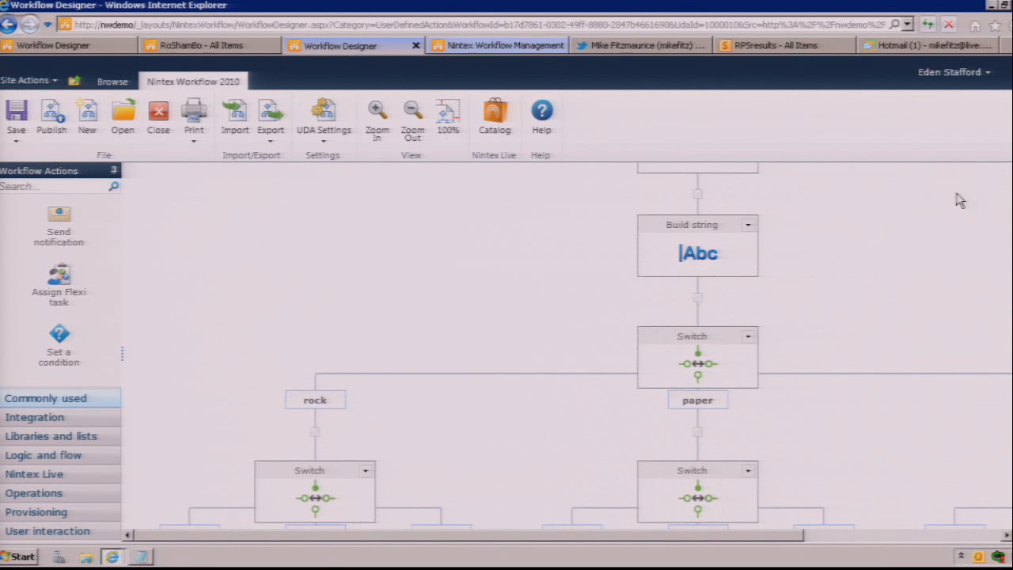
scroll(723, 294, "up", 3)
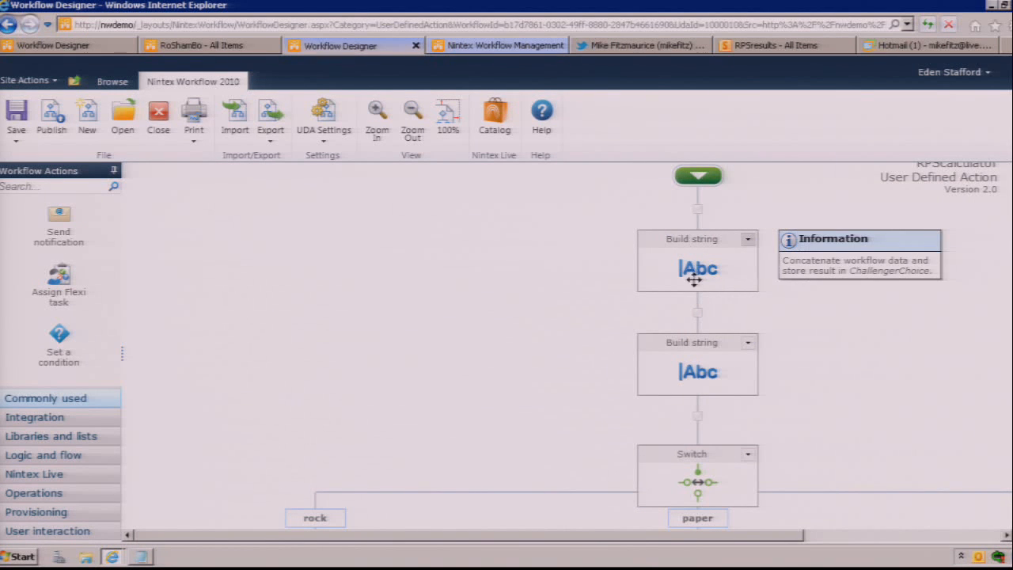
mouse_move(705, 373)
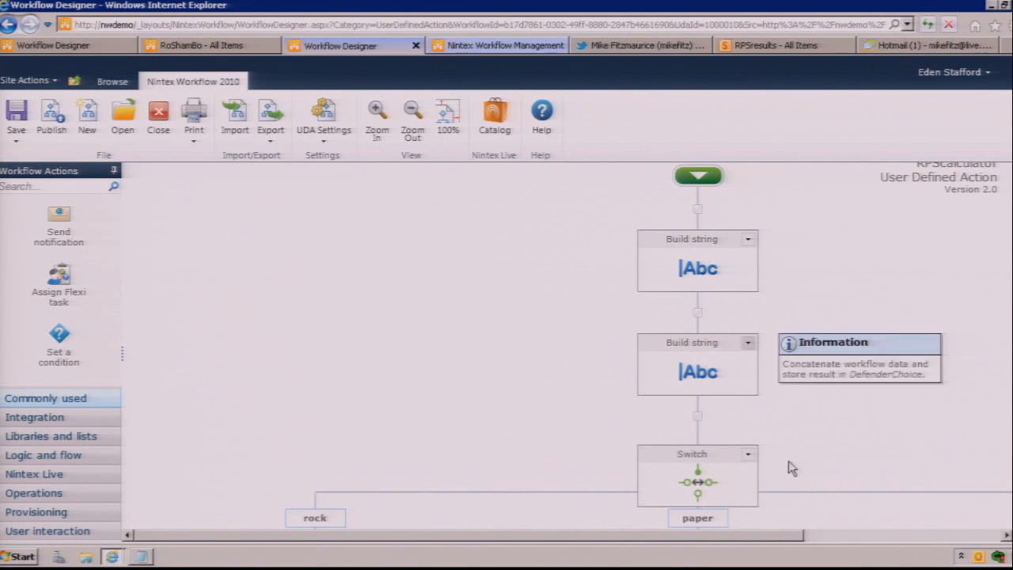
left_click(412, 125)
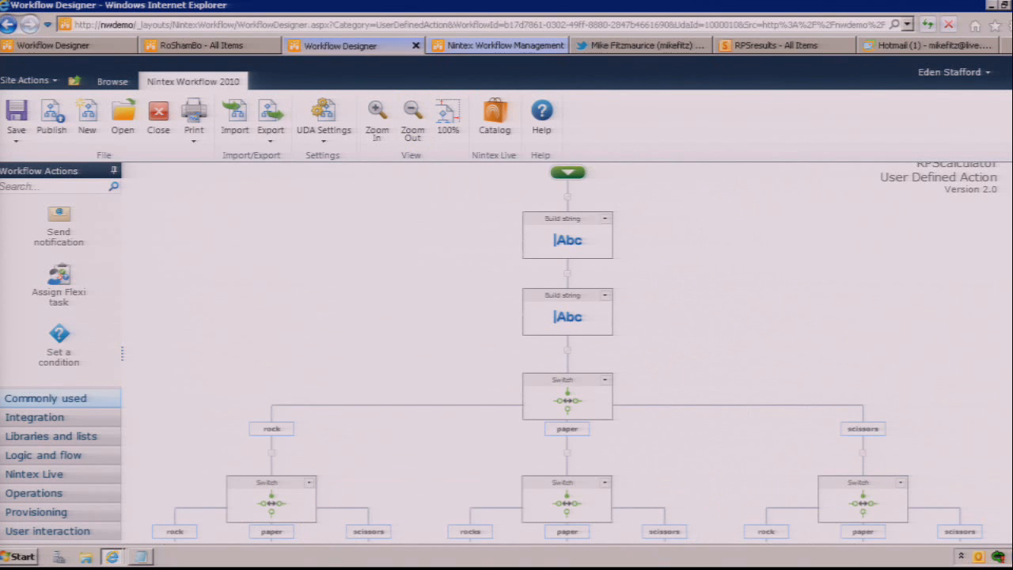
scroll(567, 355, "down", 3)
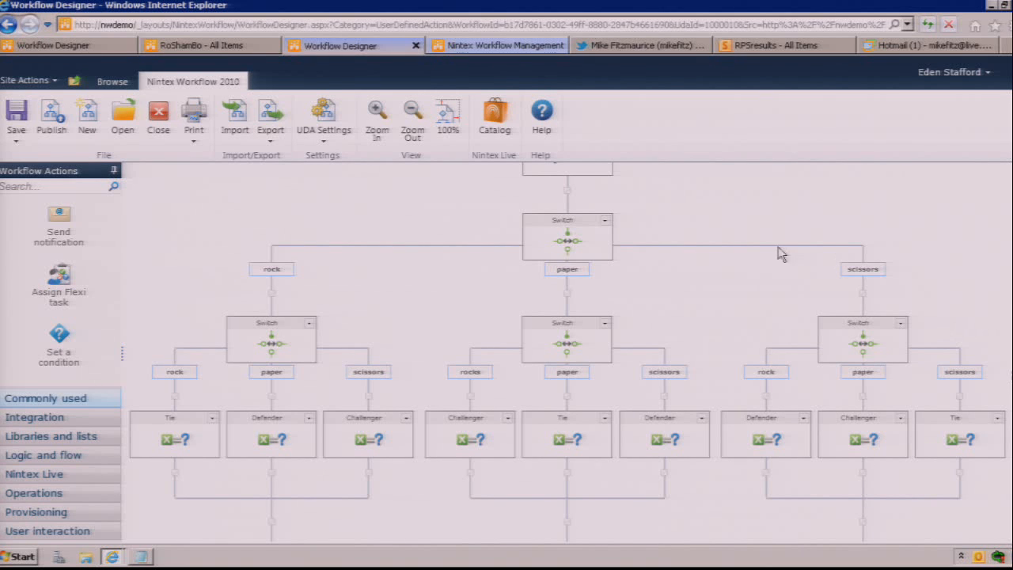
Step: Review the settings of the main Switch, the rock branch's Switch and its Tie set-variable action, leaving each without saving
double_click(566, 244)
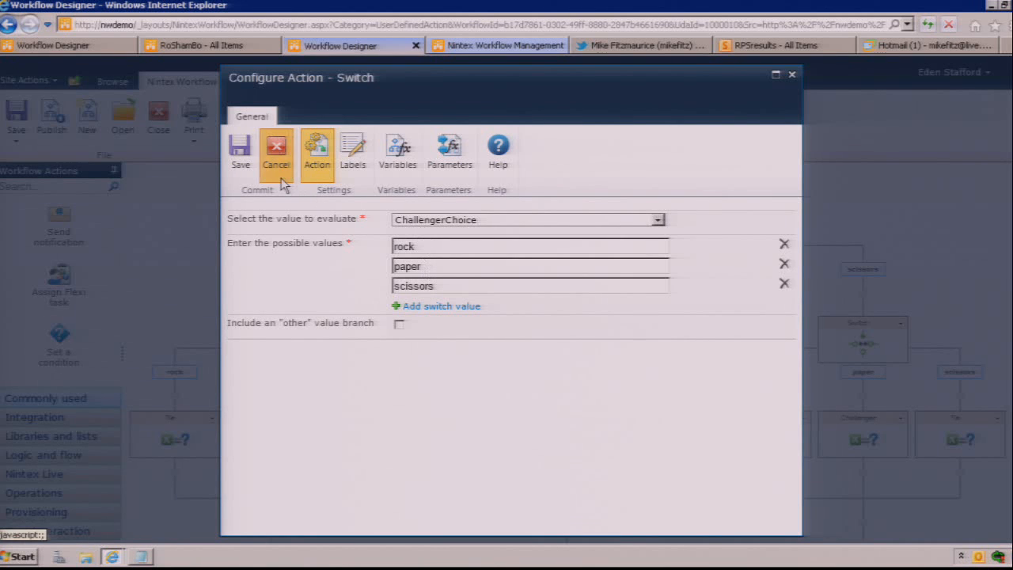
left_click(276, 159)
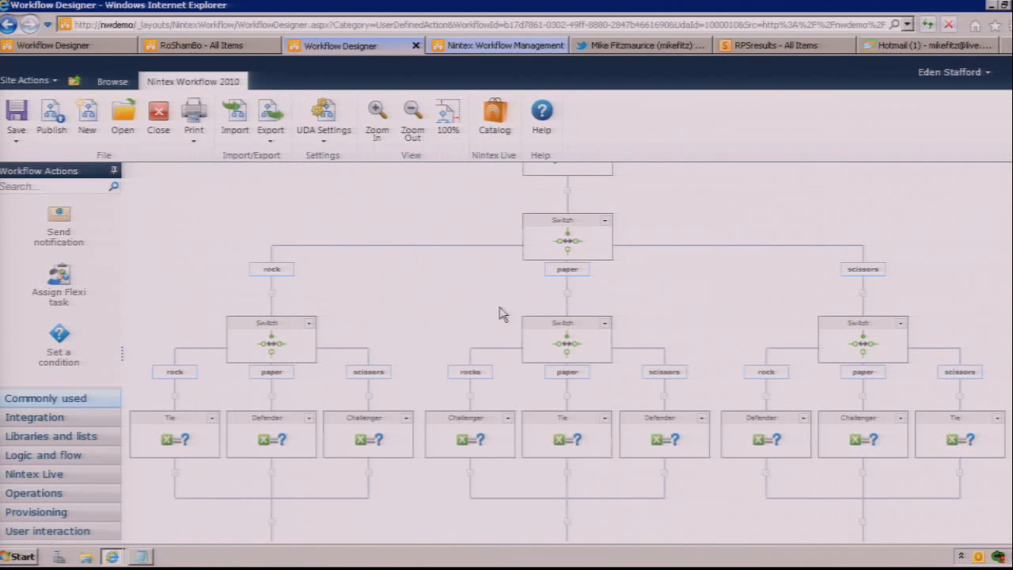
double_click(270, 344)
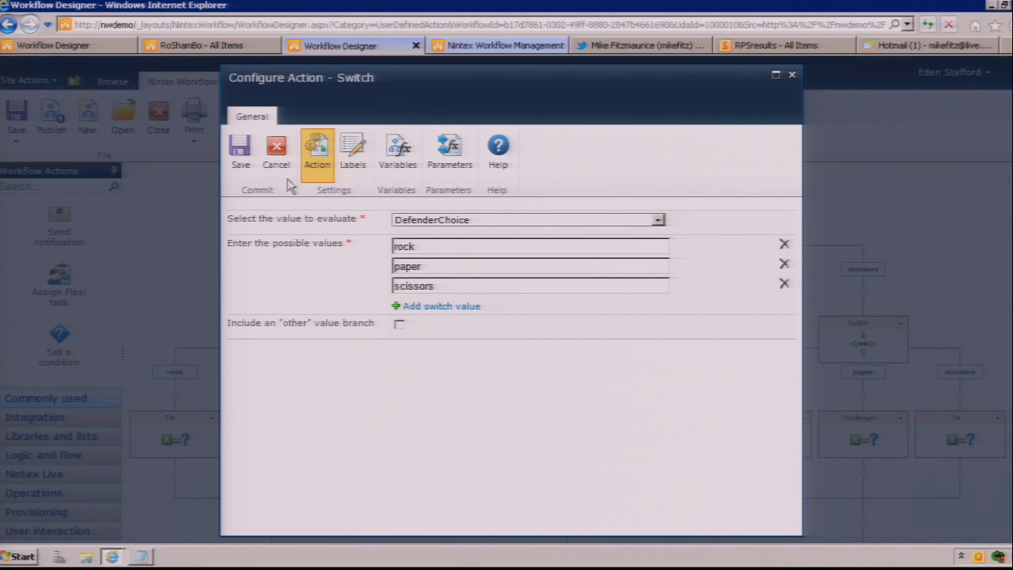
left_click(274, 158)
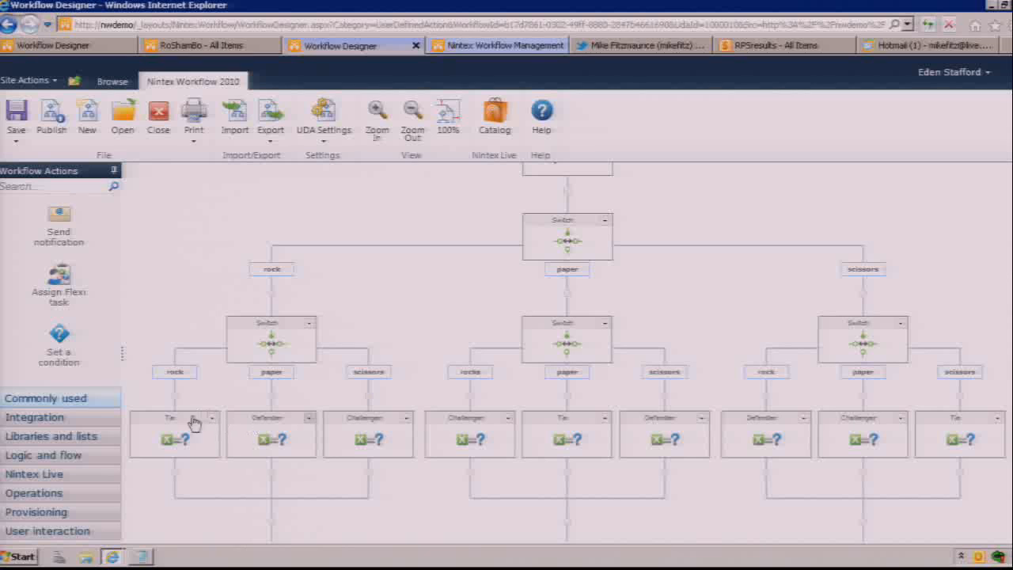
double_click(179, 439)
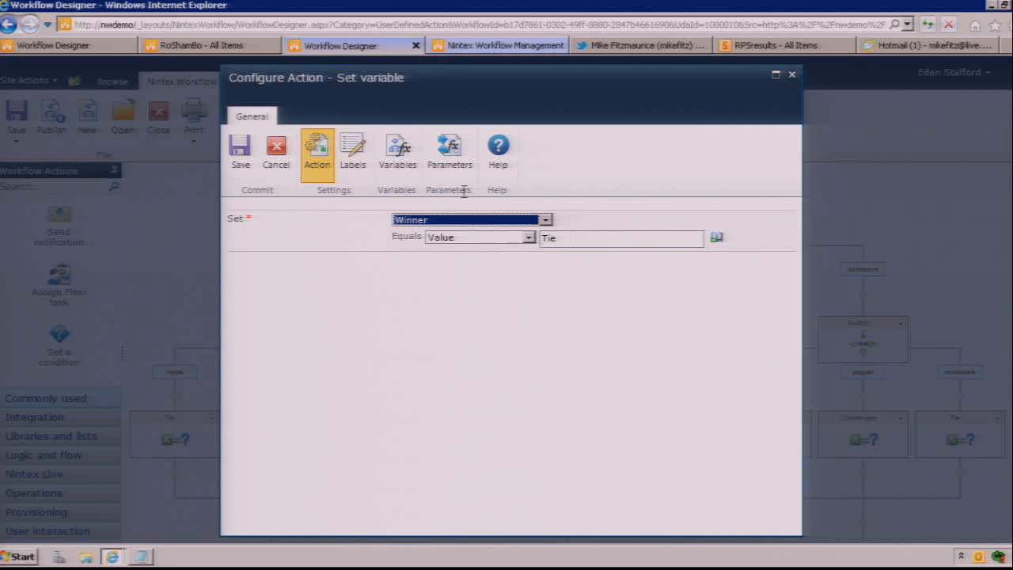
left_click(277, 159)
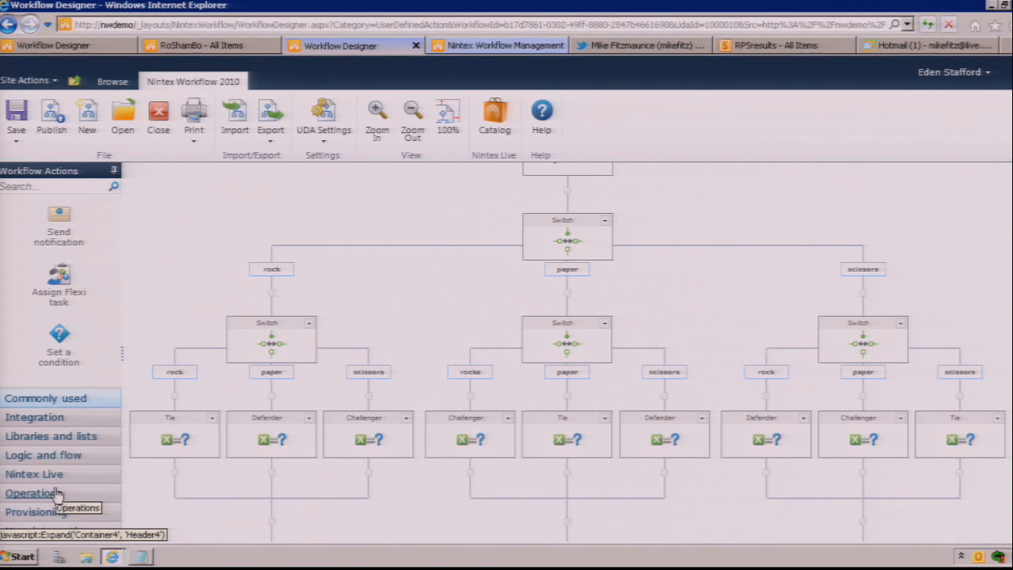
Step: Browse the Logic and flow and Nintex Live action categories with the Workflow Actions pane widened, and narrow the pane again
left_click(65, 454)
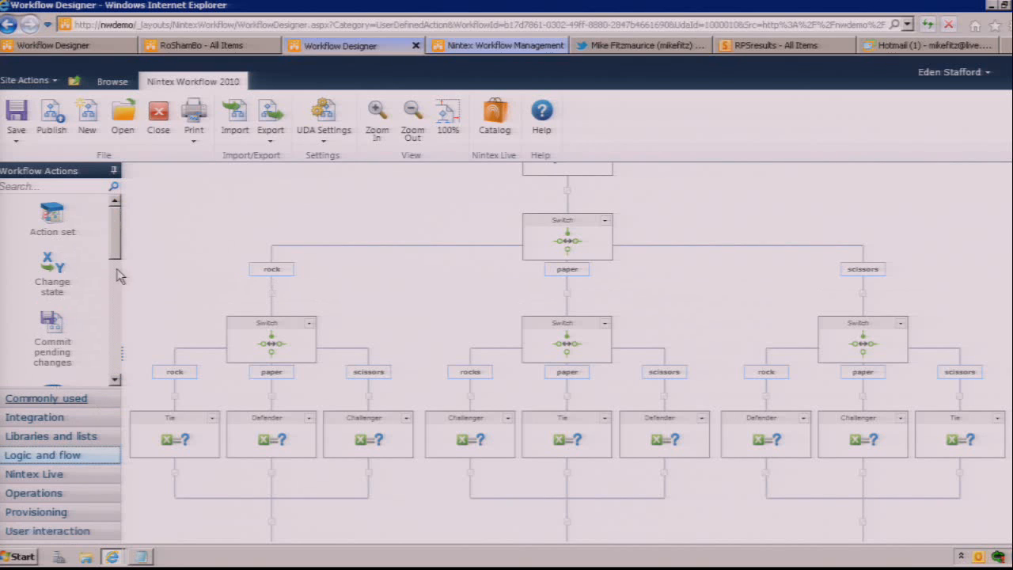
left_click_drag(122, 353, 350, 387)
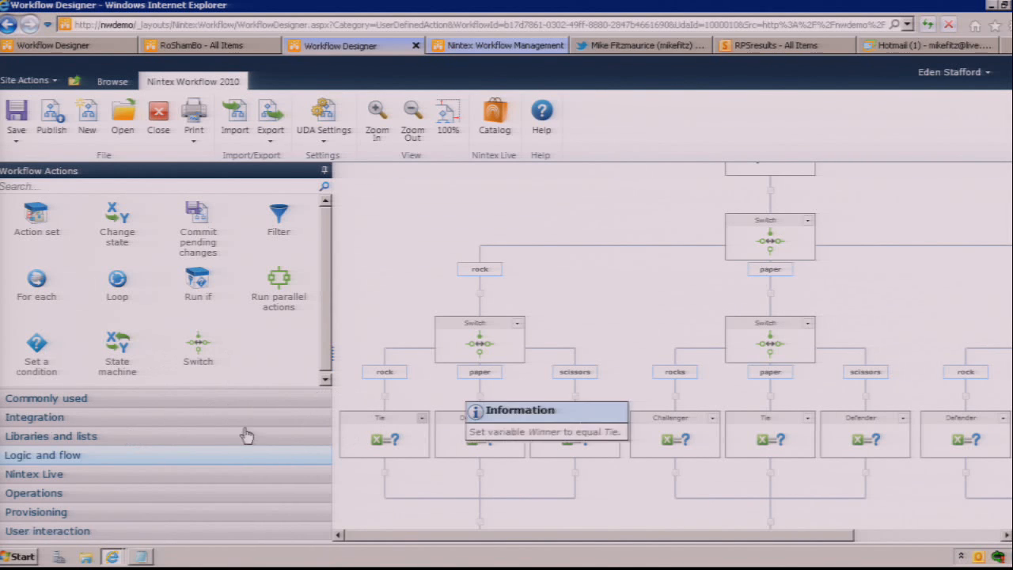
left_click(171, 437)
left_click(173, 457)
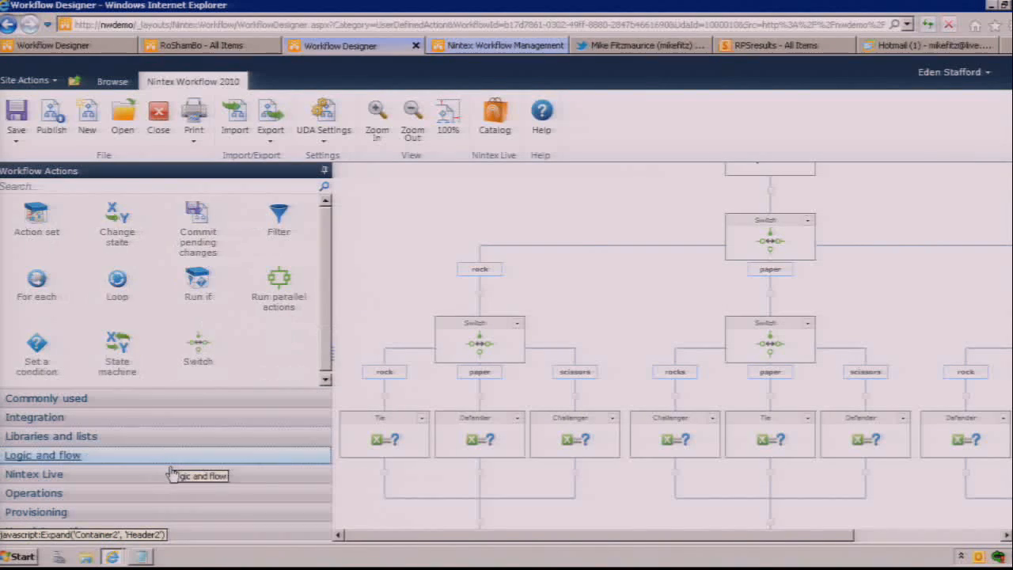
left_click(218, 473)
left_click_drag(332, 357, 145, 367)
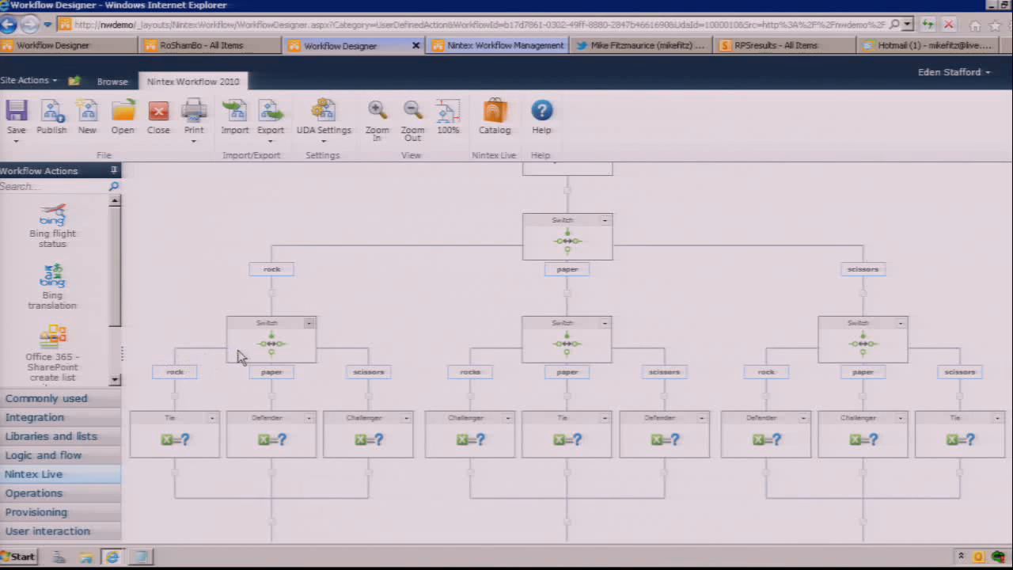
mouse_move(239, 356)
Step: Review the RPScalculator action's settings and its input and output parameters, and leave them without saving
left_click(338, 130)
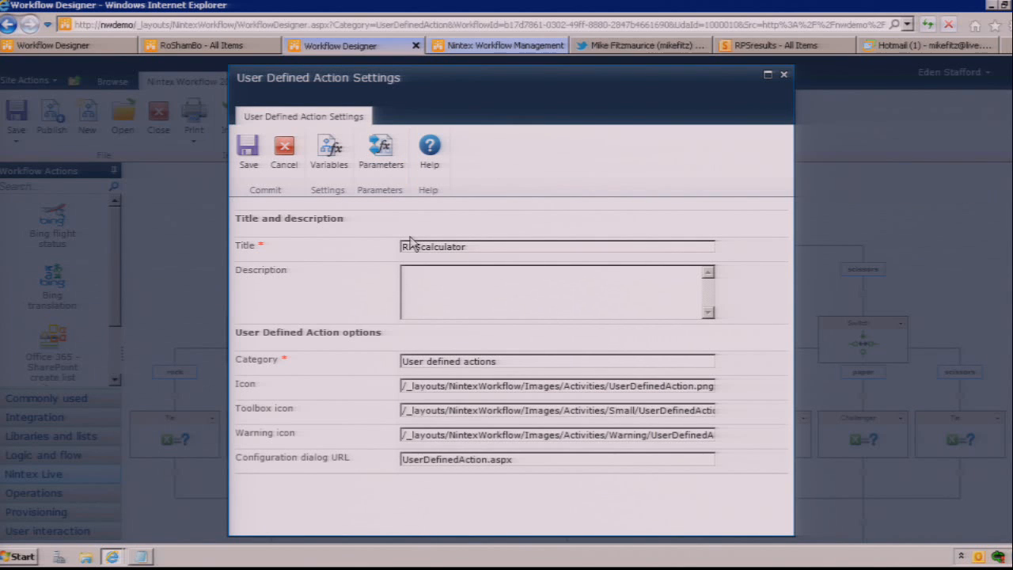
left_click(490, 247)
left_click(380, 150)
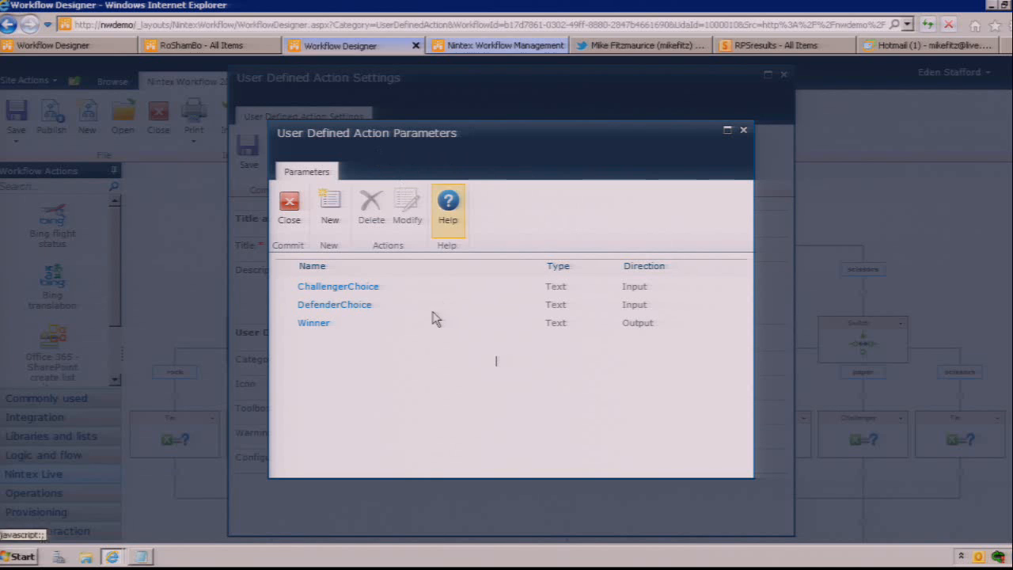
left_click(290, 190)
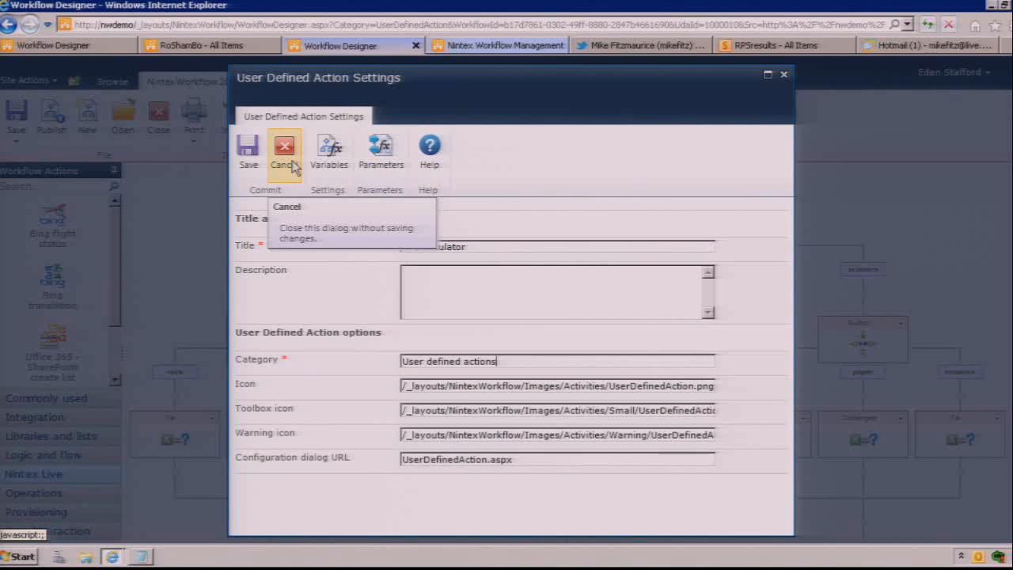
left_click(285, 158)
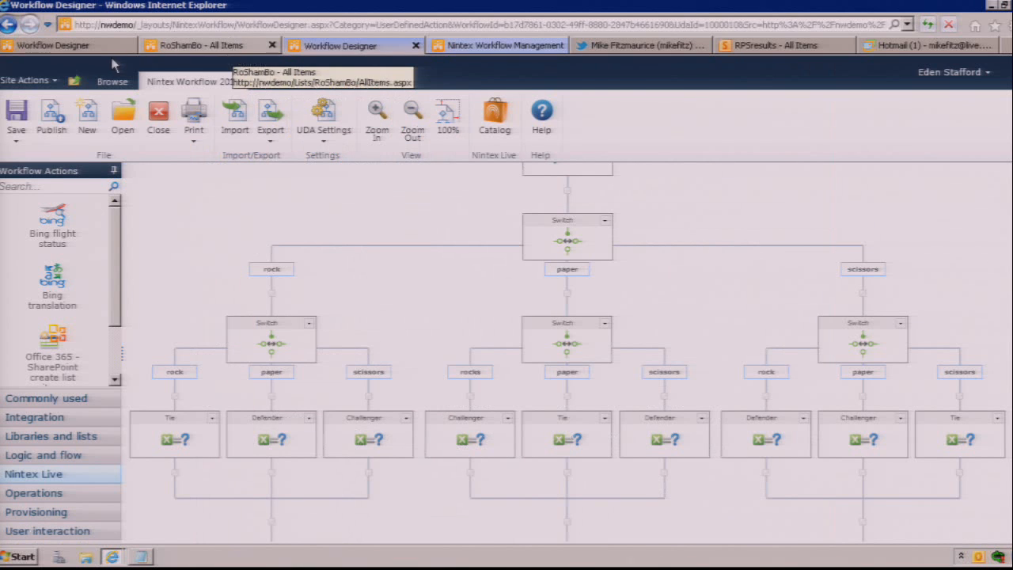
Step: Return to the RoShamBo workflow designer and add the RPScalculator user defined action directly after the Flexi task
left_click(71, 46)
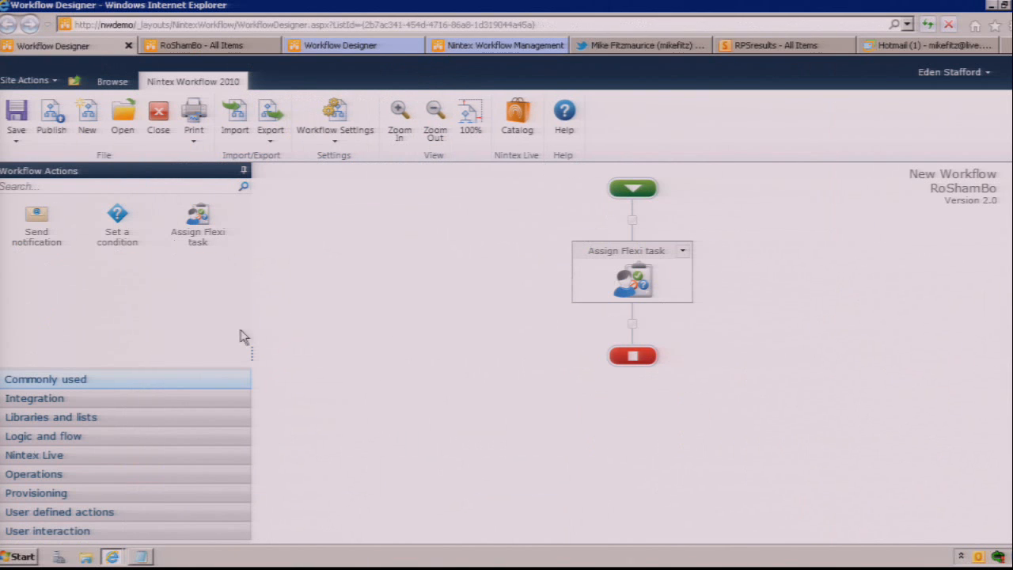
left_click(65, 512)
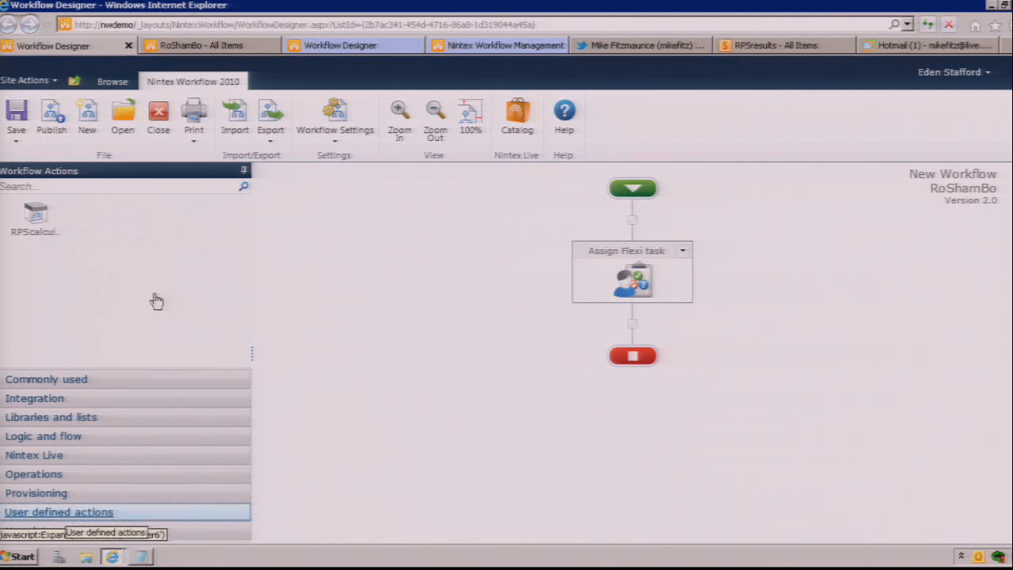
left_click_drag(34, 220, 633, 331)
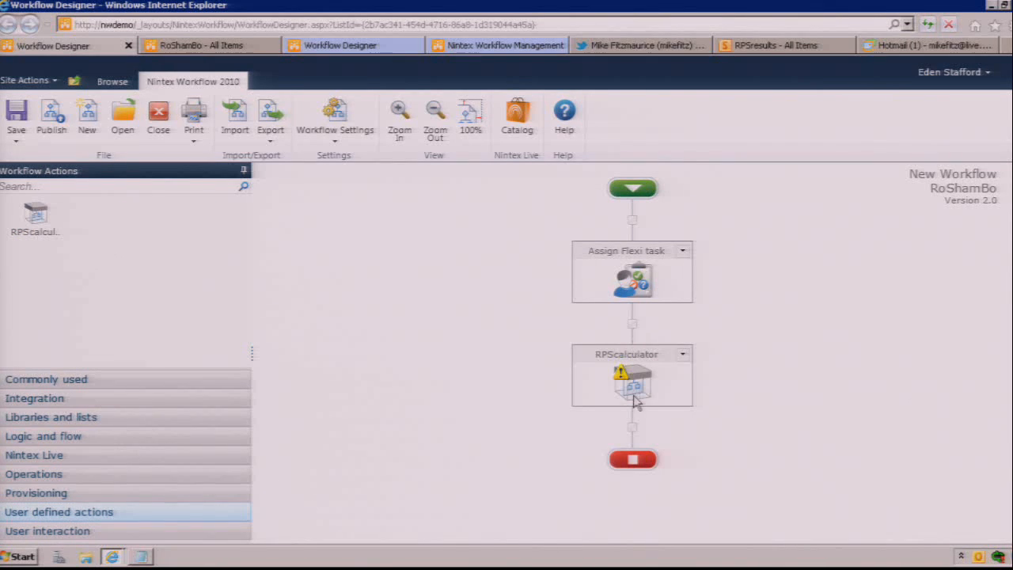
Step: Configure RPScalculator so that its ChallengerChoice input takes the ChallengerChoice item property
double_click(633, 383)
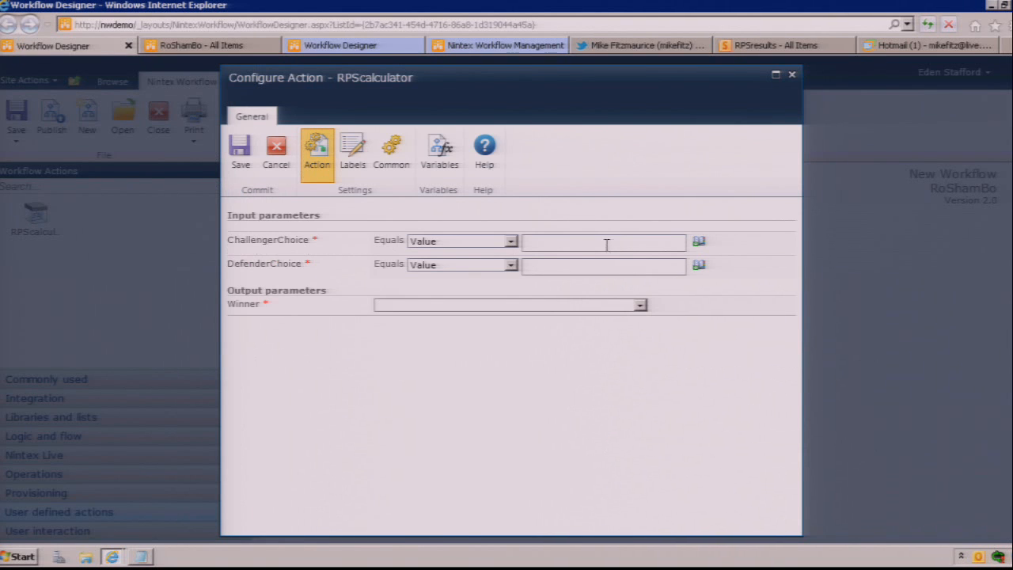
left_click(700, 248)
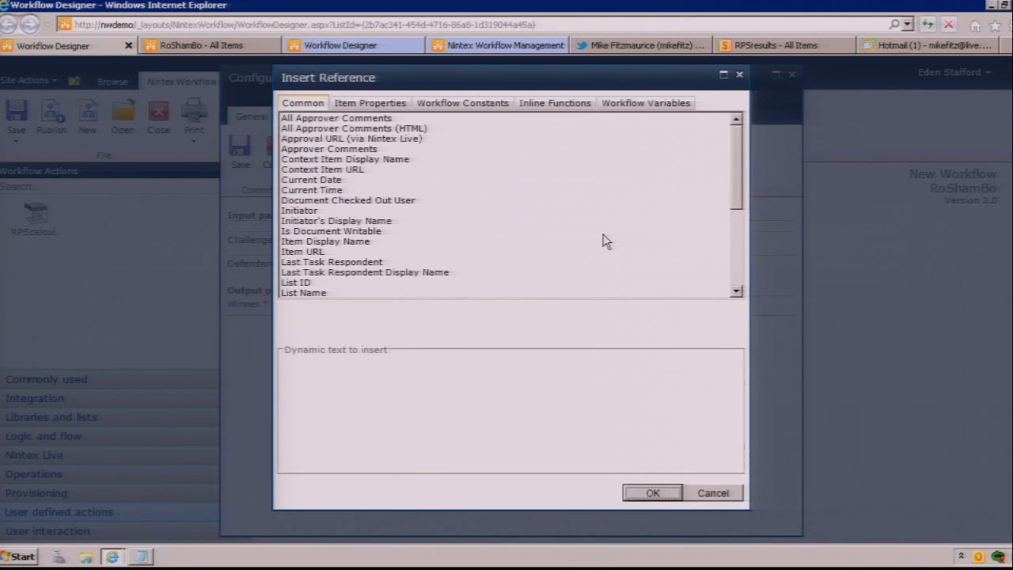
left_click(362, 103)
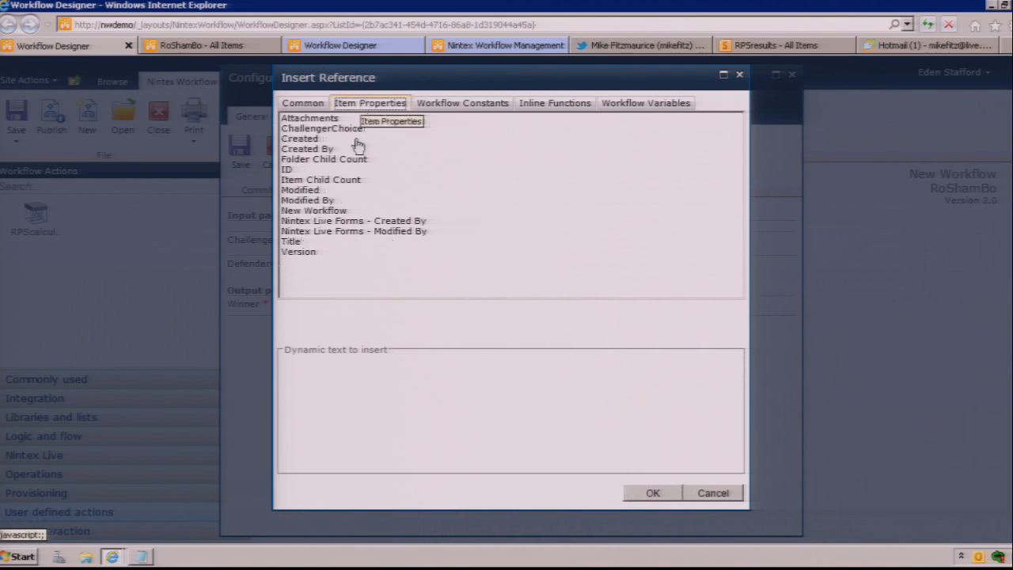
double_click(317, 129)
left_click(653, 493)
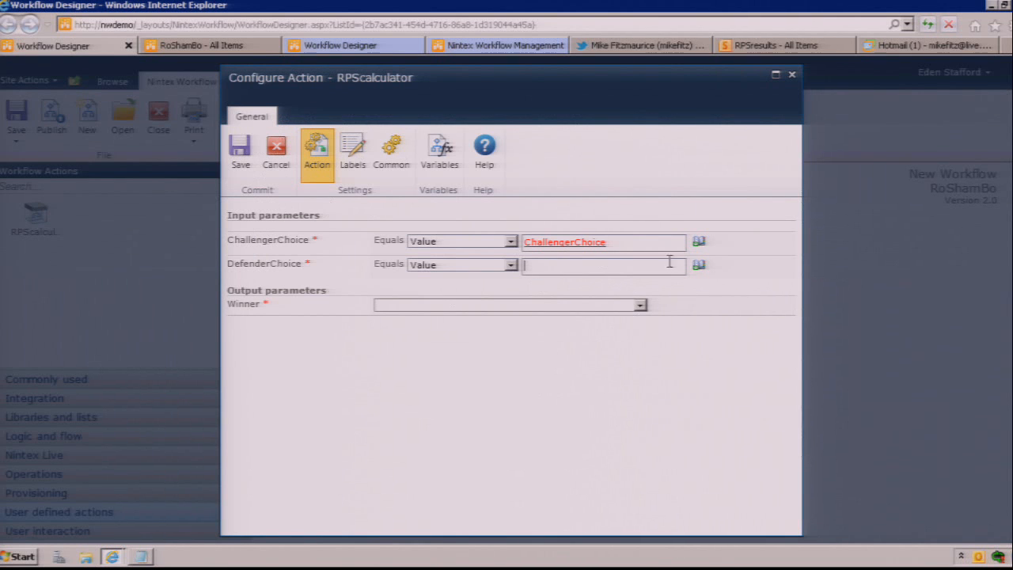
Step: Set RPScalculator's DefenderChoice input to the DefenderChoice workflow variable
left_click(697, 267)
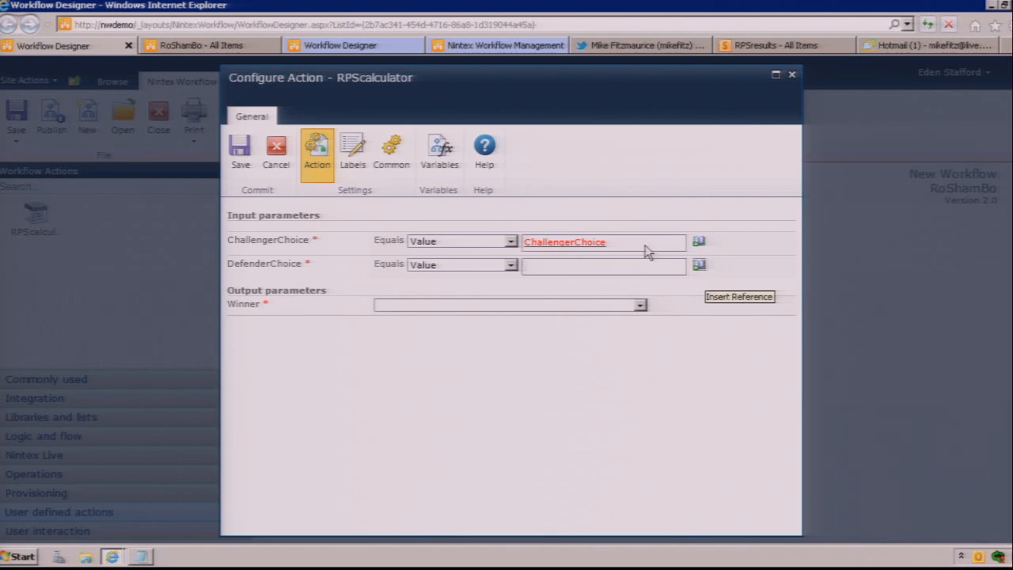
left_click(625, 108)
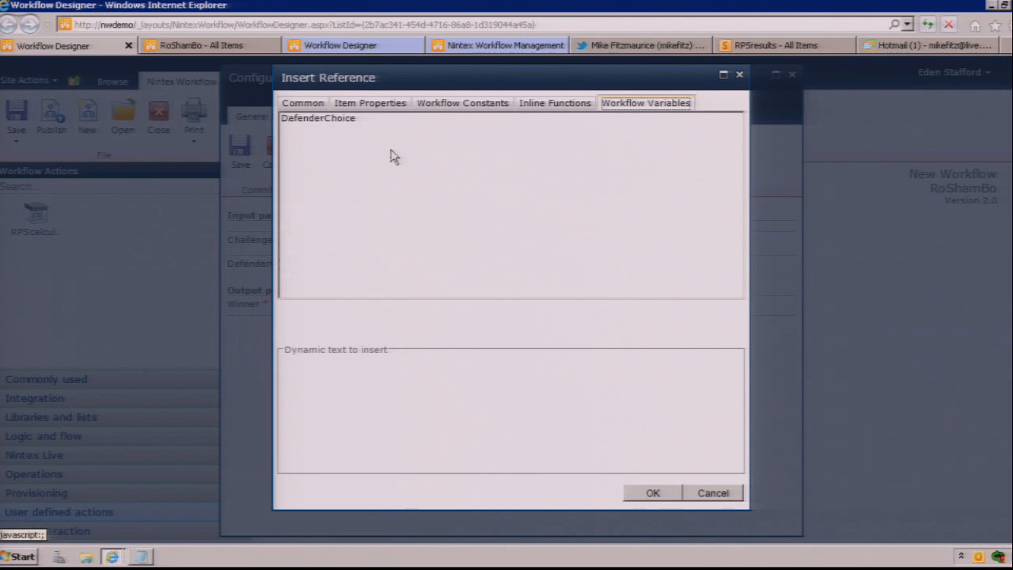
left_click(365, 130)
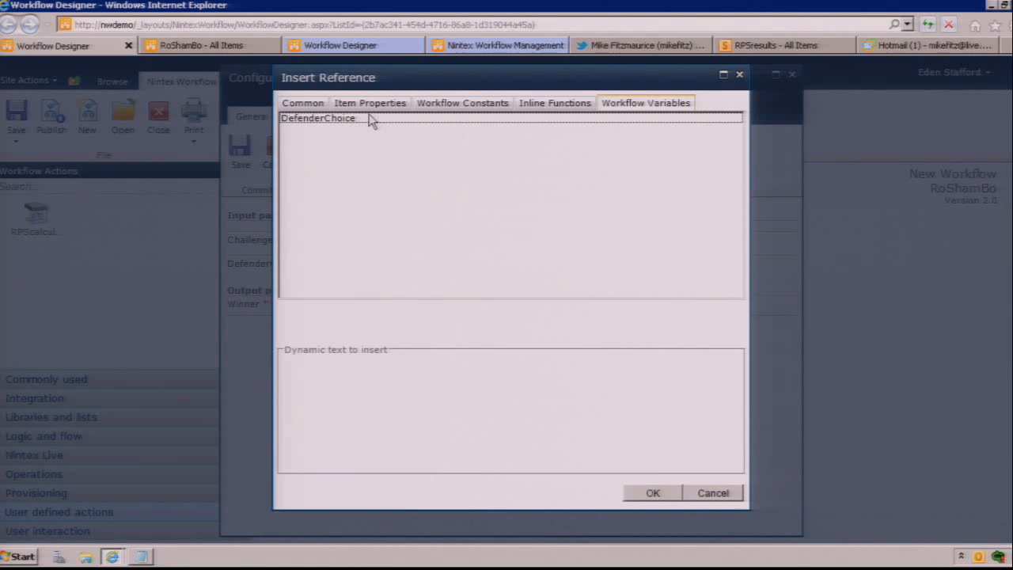
double_click(370, 119)
left_click(655, 494)
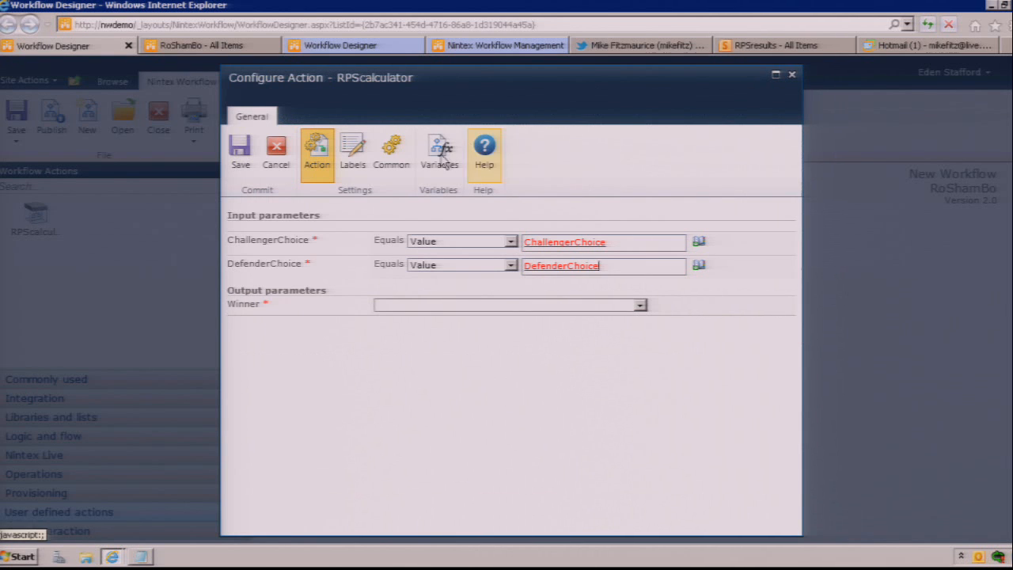
Step: Create a single line of text workflow variable named Winner, assign it to RPScalculator's Winner output, and save the action
left_click(440, 155)
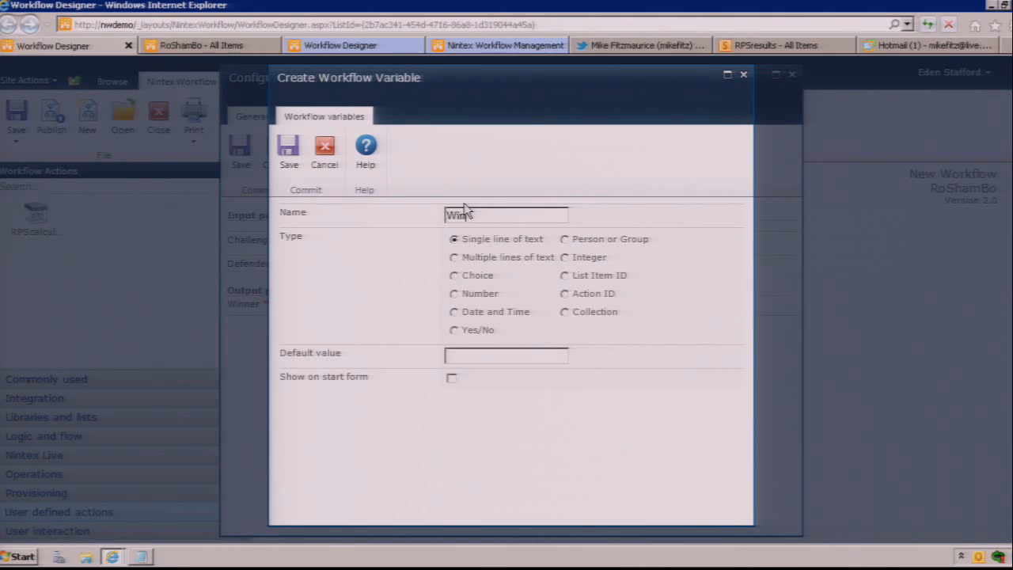
left_click(296, 159)
left_click(297, 226)
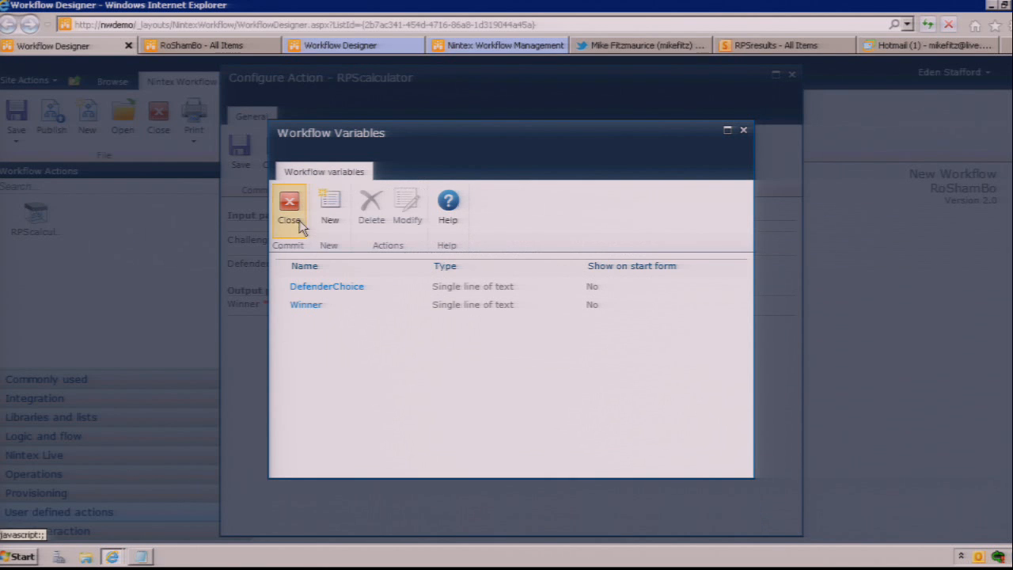
left_click(395, 306)
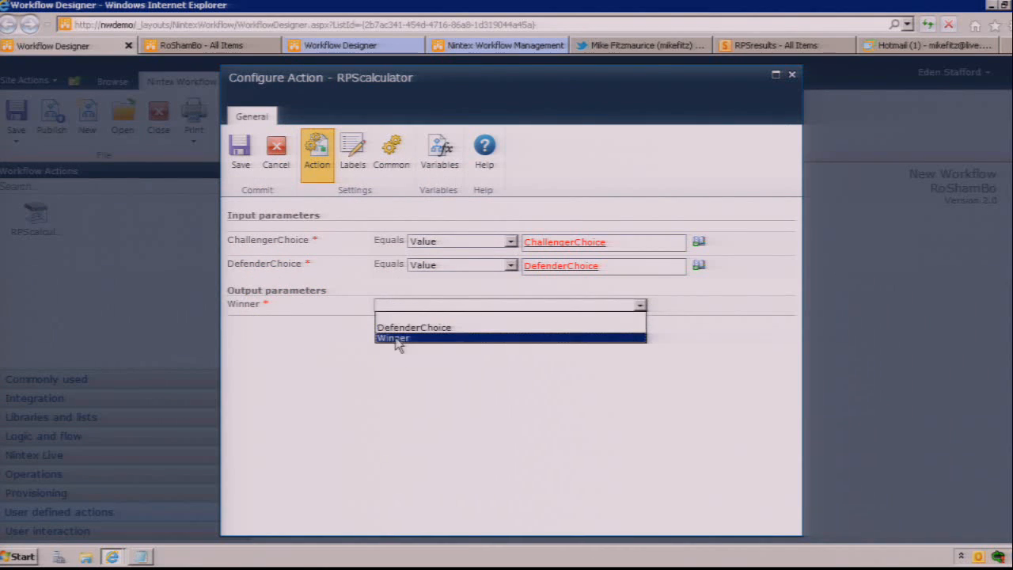
left_click(395, 337)
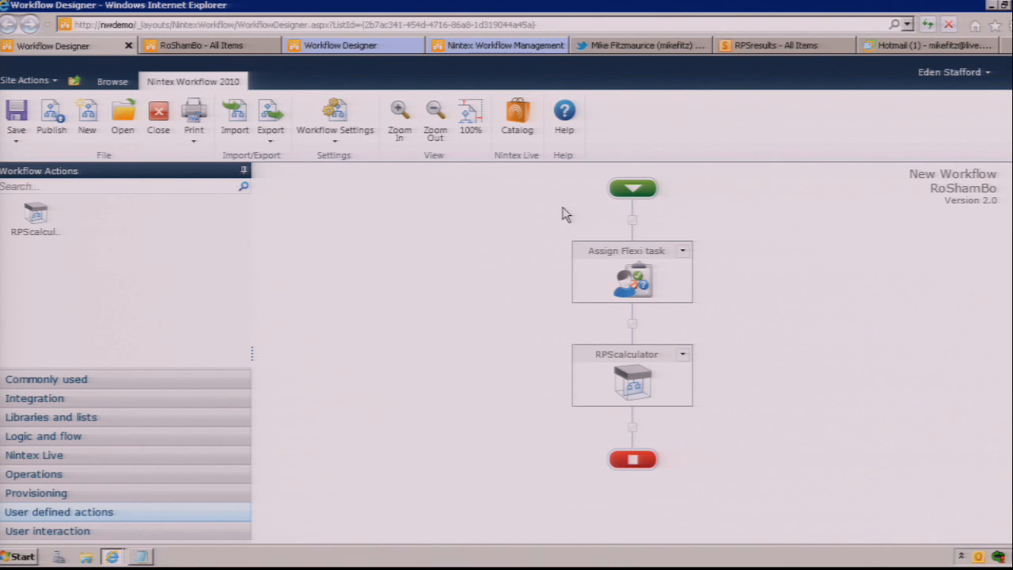
Step: Open the Nintex Live catalog and view the details of the Bing language detection service
left_click(65, 436)
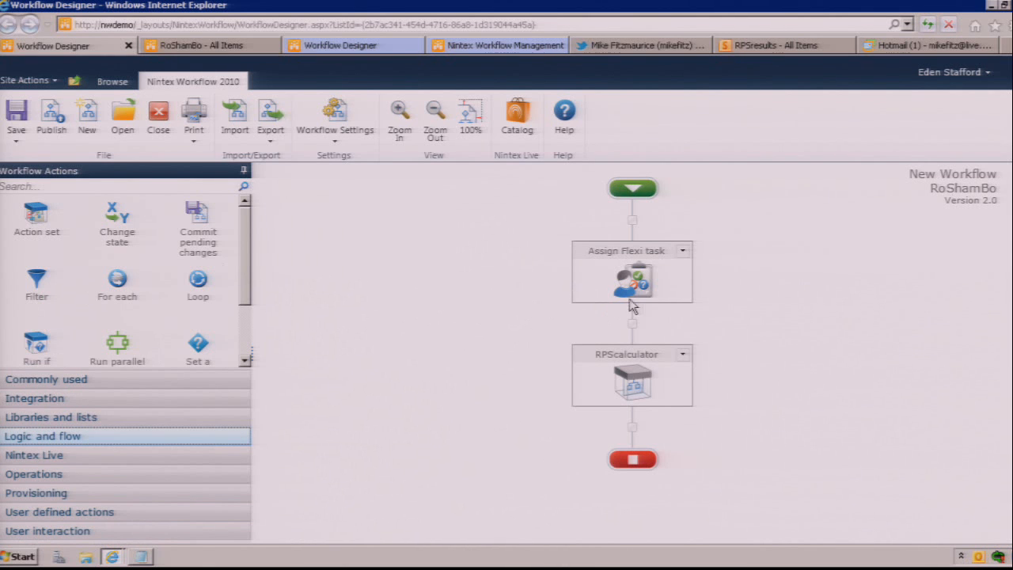
mouse_move(638, 290)
left_click(521, 138)
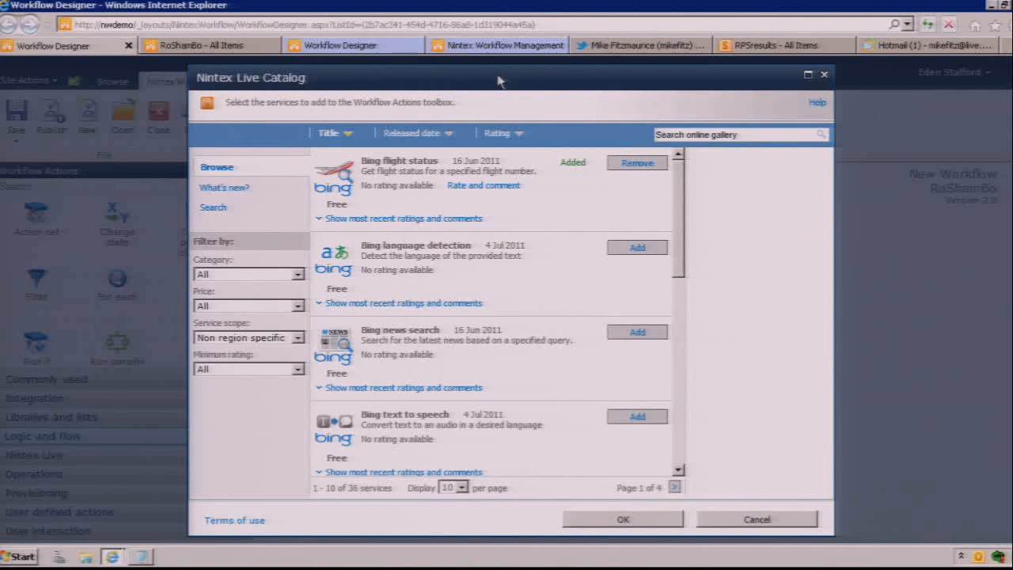
left_click(486, 269)
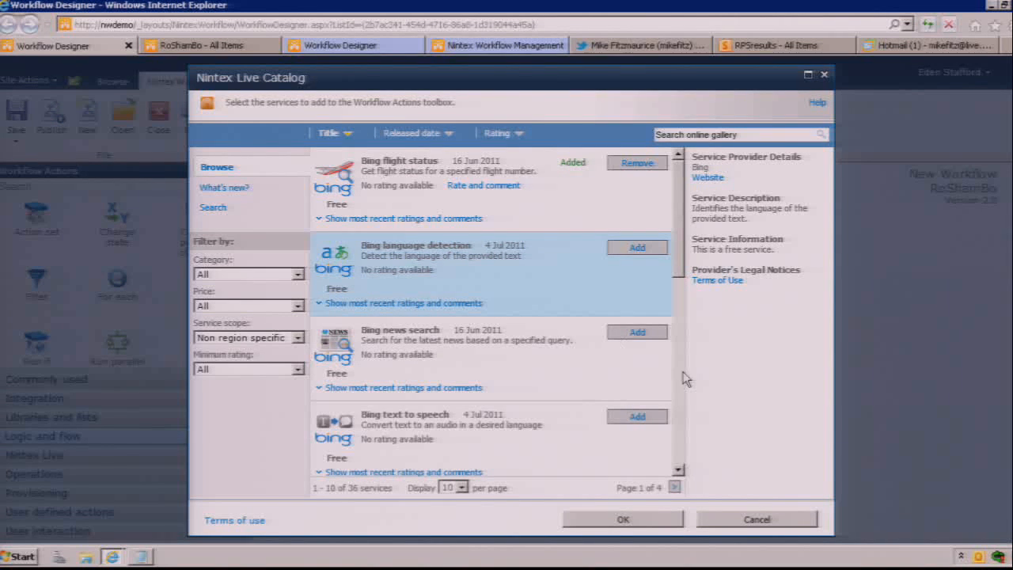
Step: Mark the Facebook wall post service in the Nintex Live catalog for addition to the workflow actions
scroll(682, 447, "down", 3)
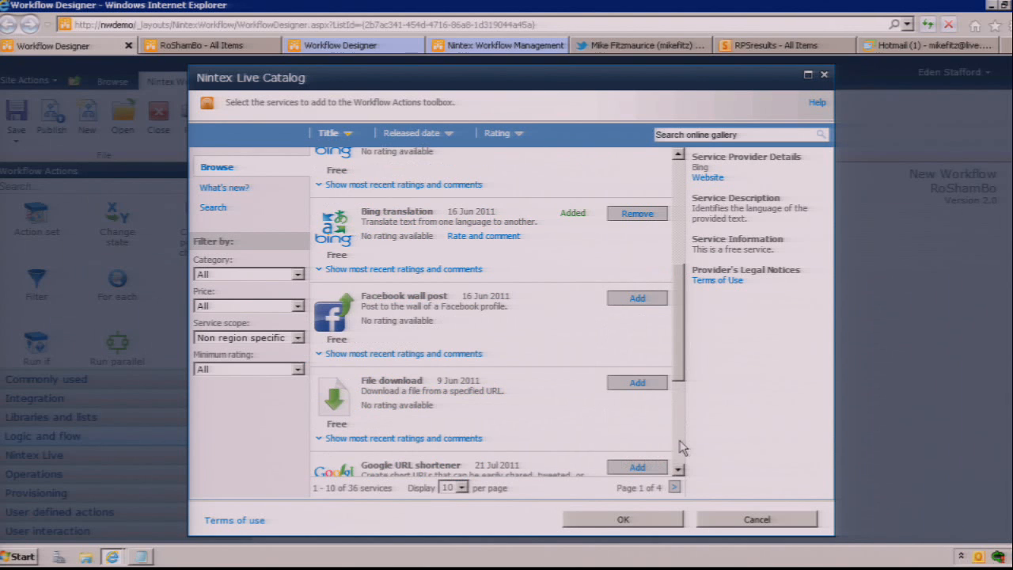
left_click(489, 328)
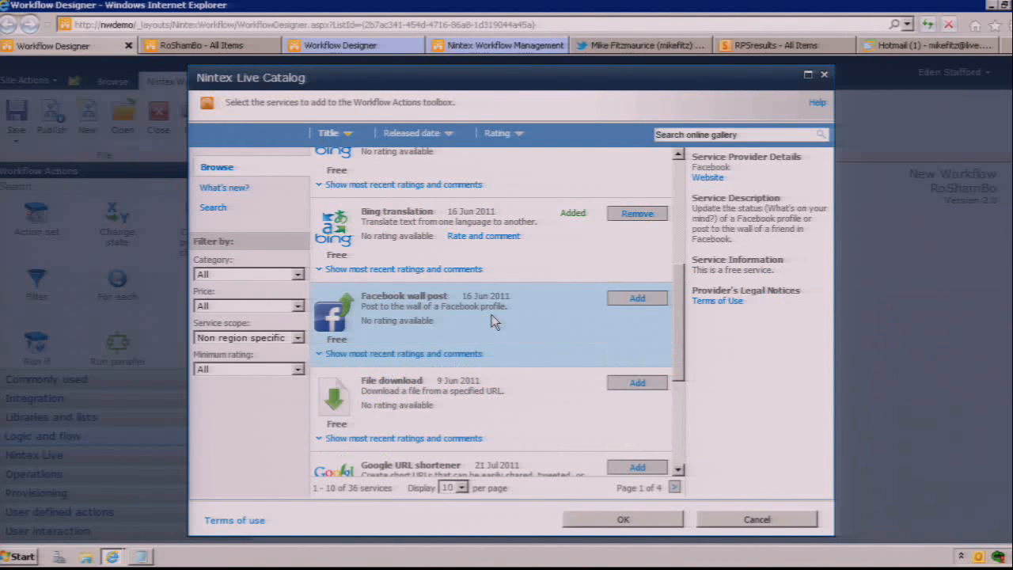
left_click(628, 301)
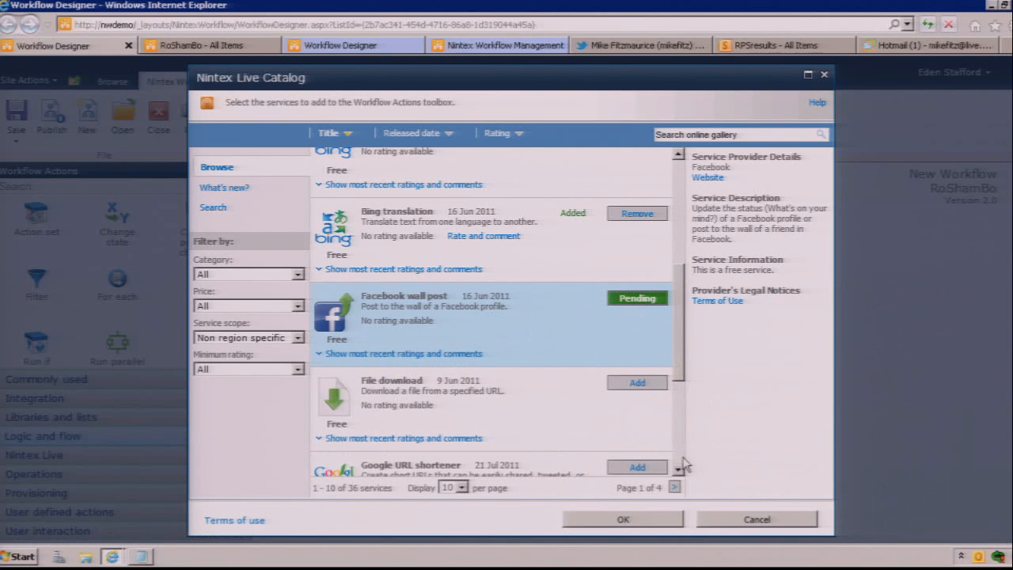
Step: Mark the Office 365 - SharePoint create site service on the catalog's second page for addition
scroll(678, 453, "down", 3)
left_click(568, 425)
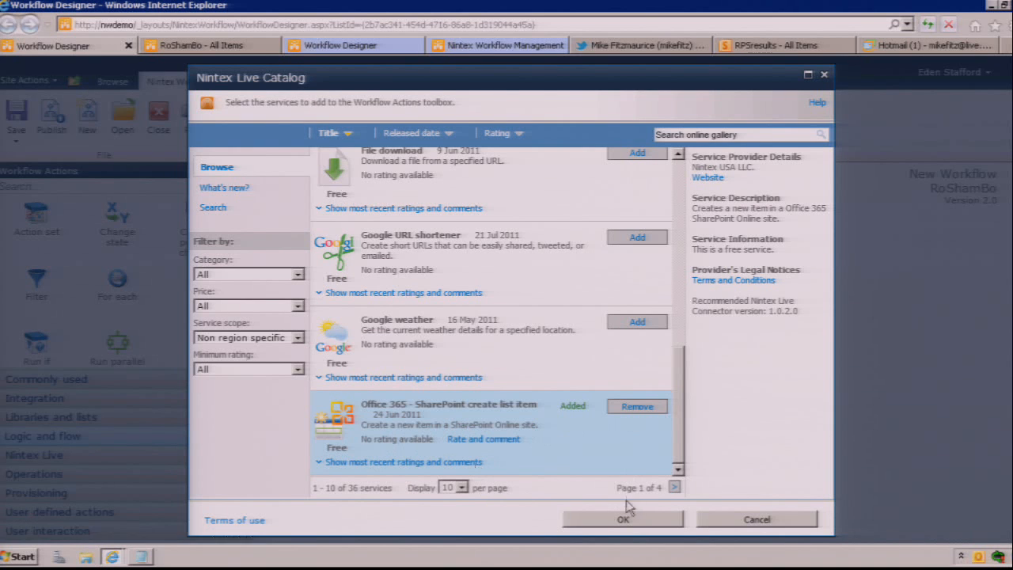
left_click(674, 488)
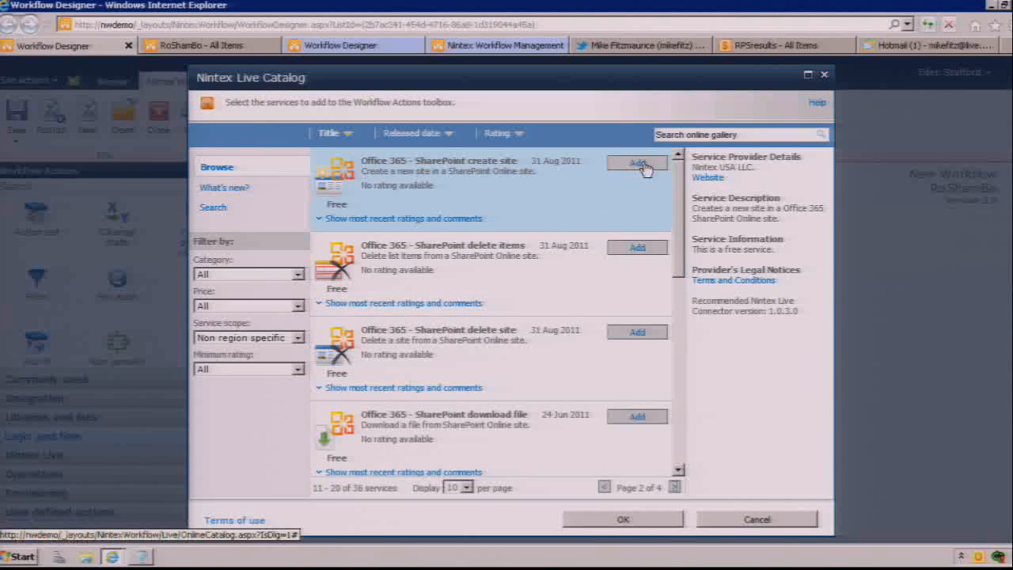
left_click(636, 163)
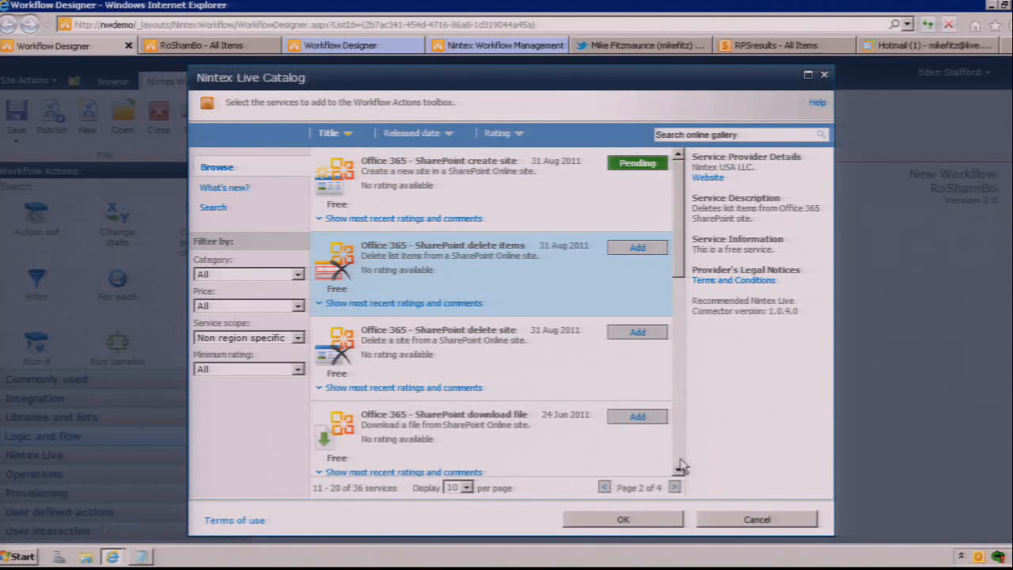
Step: Review the StrikeIron services on the catalog's third page and mark StrikeIron exchange rate and currency converter for addition
left_click(678, 469)
left_click(679, 468)
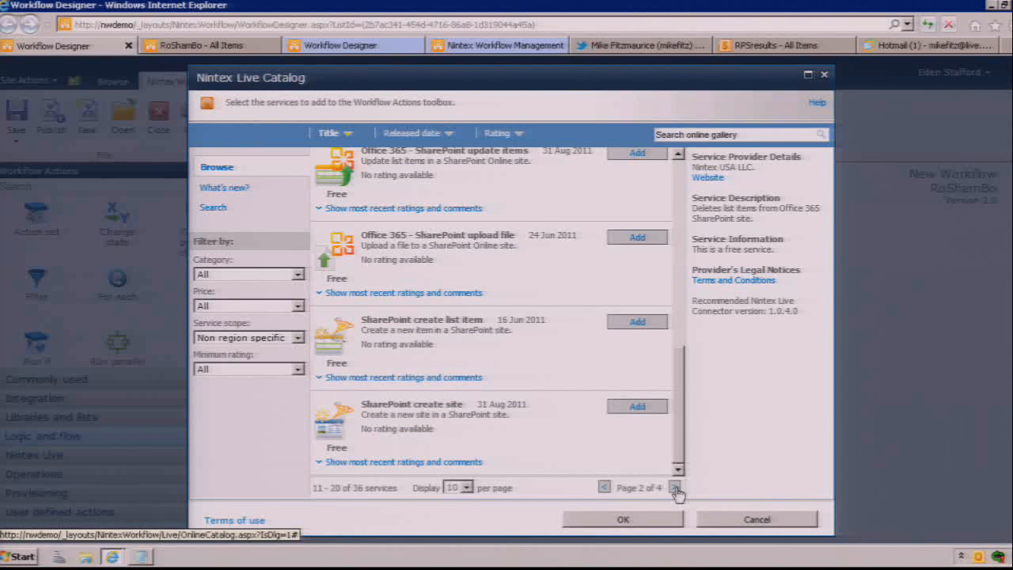
left_click(675, 487)
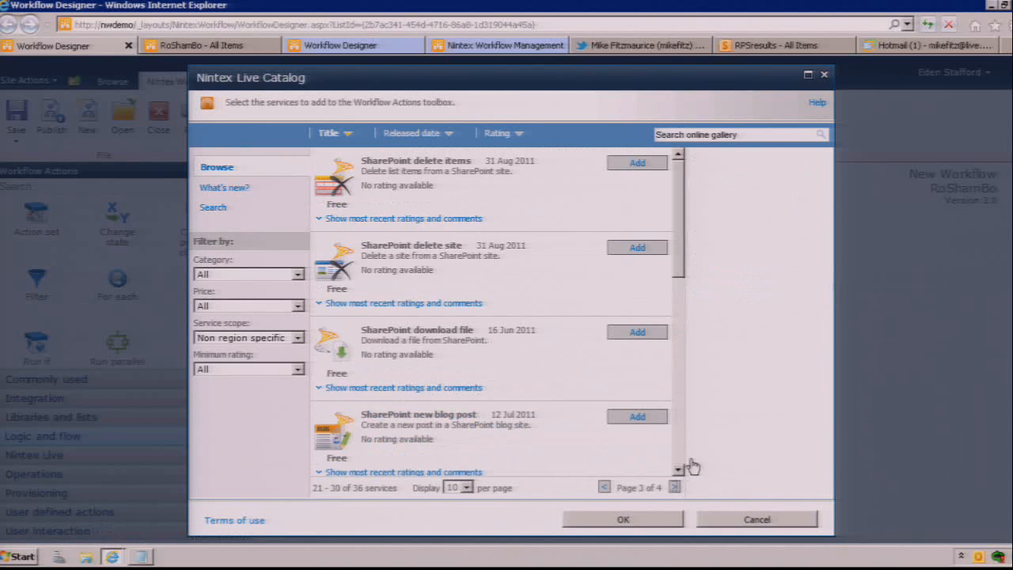
scroll(680, 451, "down", 7)
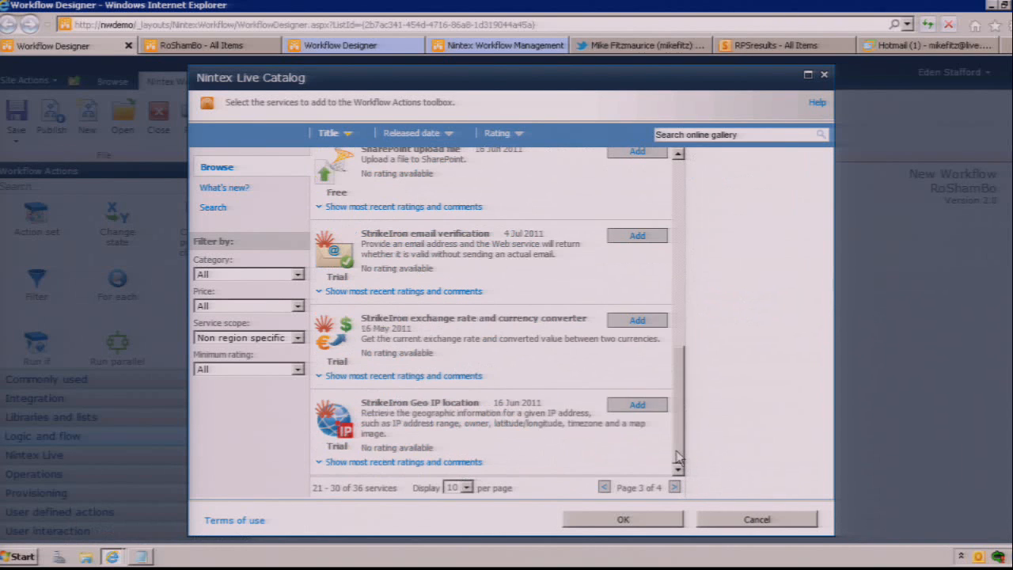
left_click(635, 414)
left_click(526, 333)
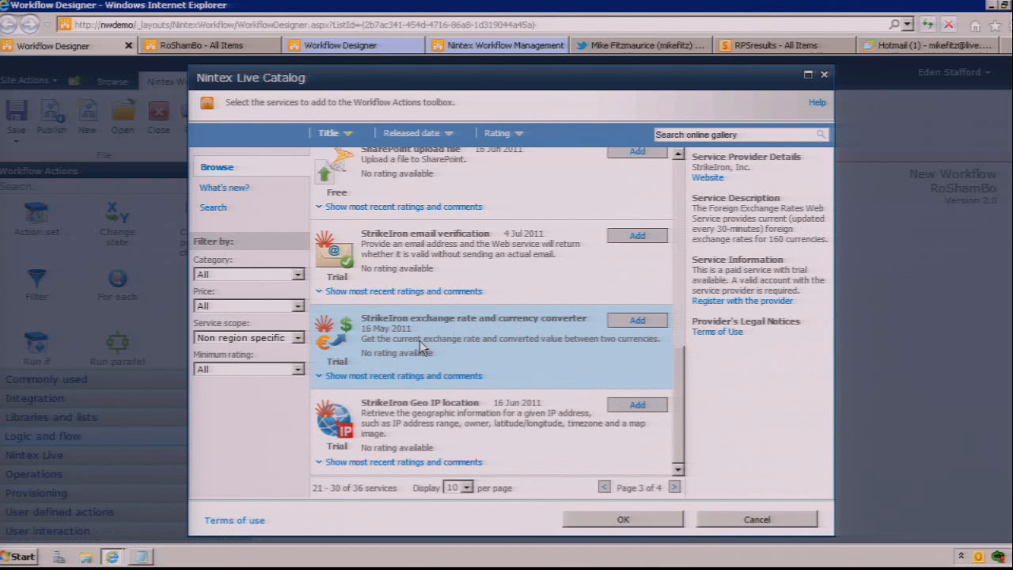
left_click(544, 251)
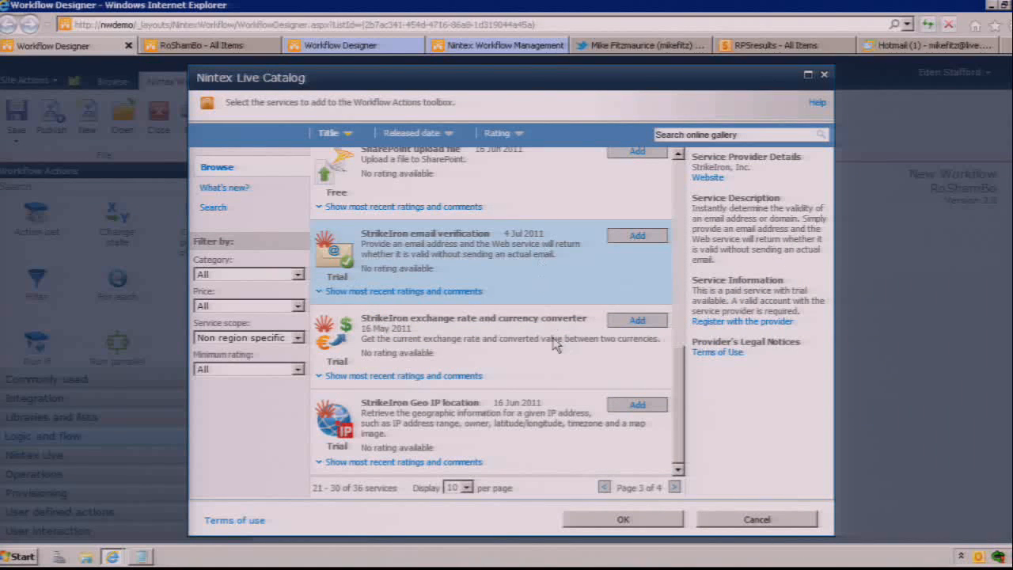
left_click(556, 345)
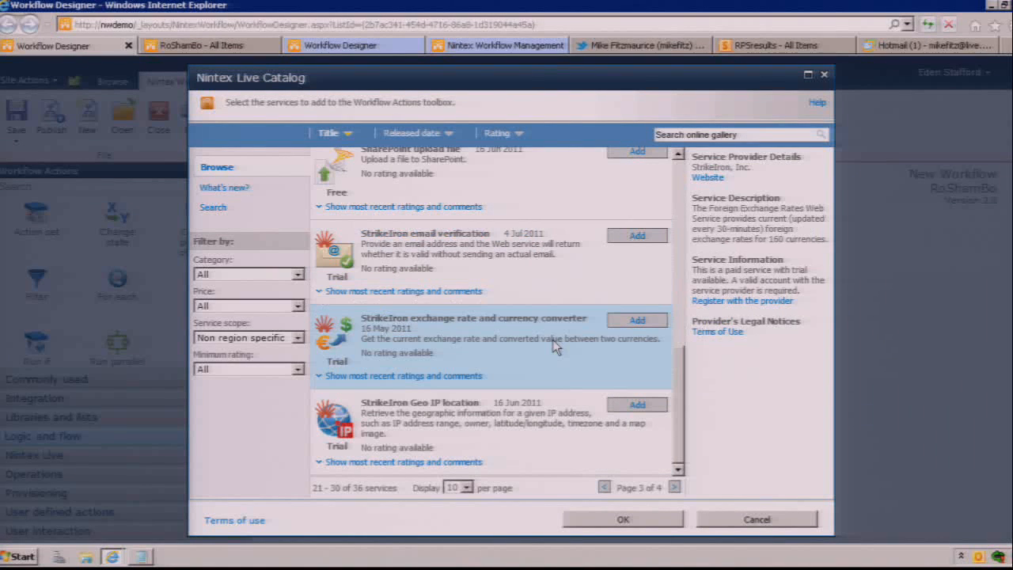
left_click(637, 321)
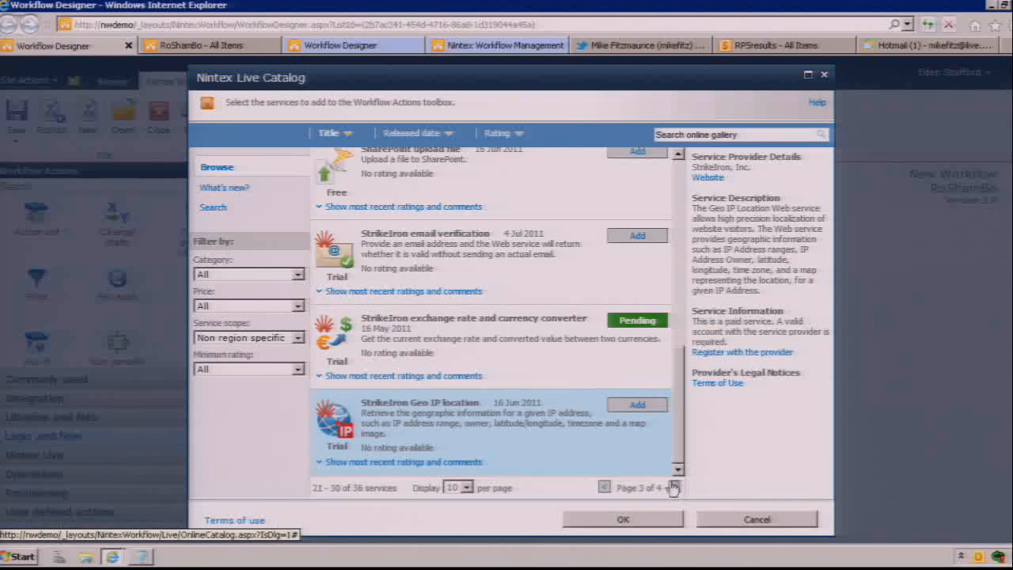
Step: Mark StrikeIron SMS alerts and notifications and Twitter search on the catalog's last page for addition, and apply the catalog selections
left_click(674, 486)
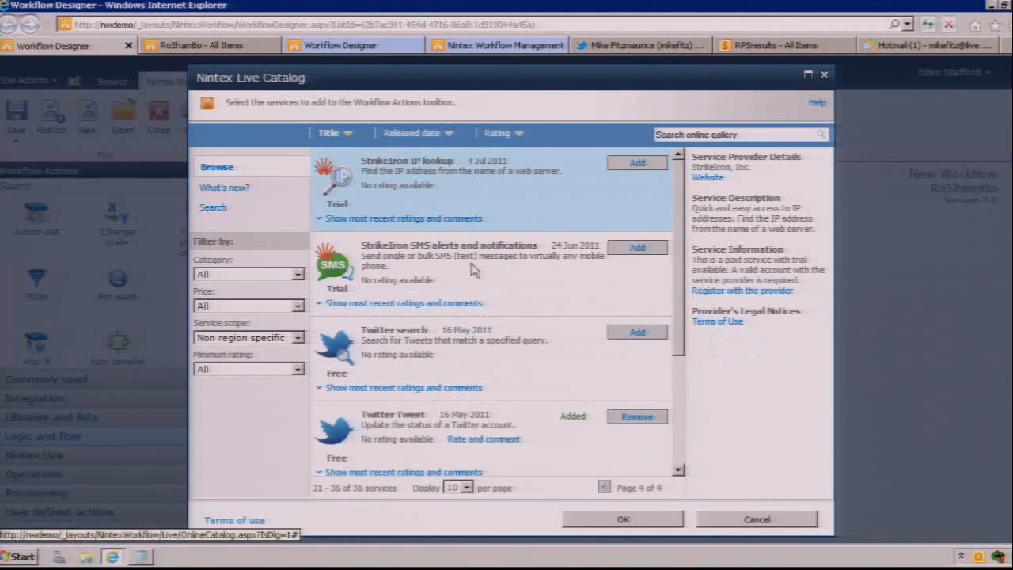
left_click(639, 249)
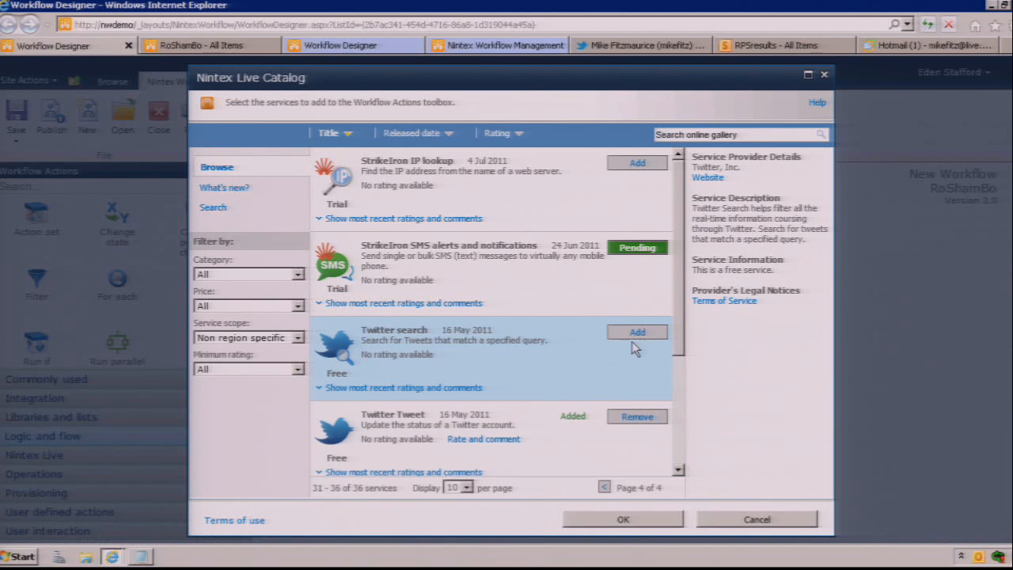
left_click(642, 334)
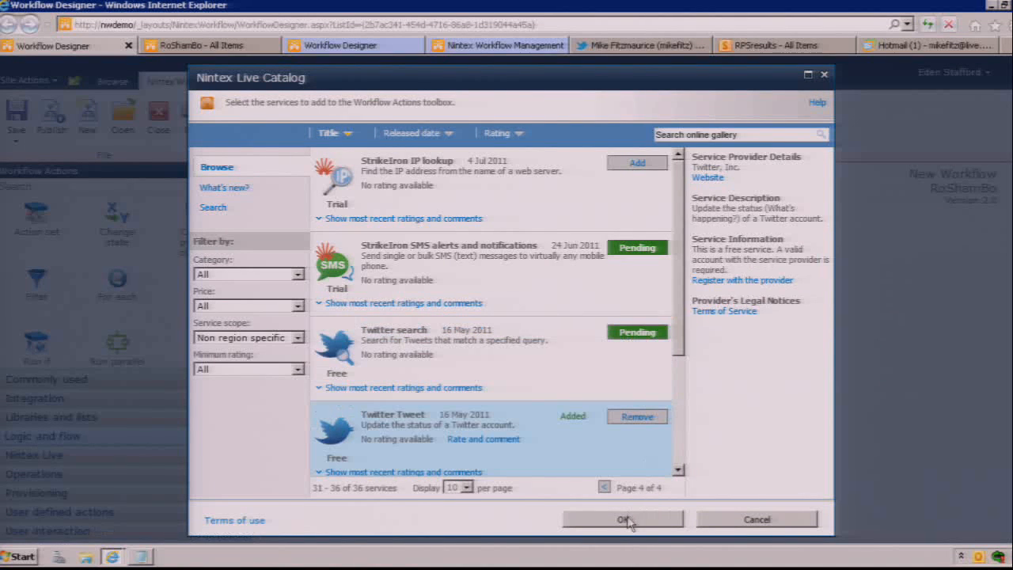
left_click(623, 519)
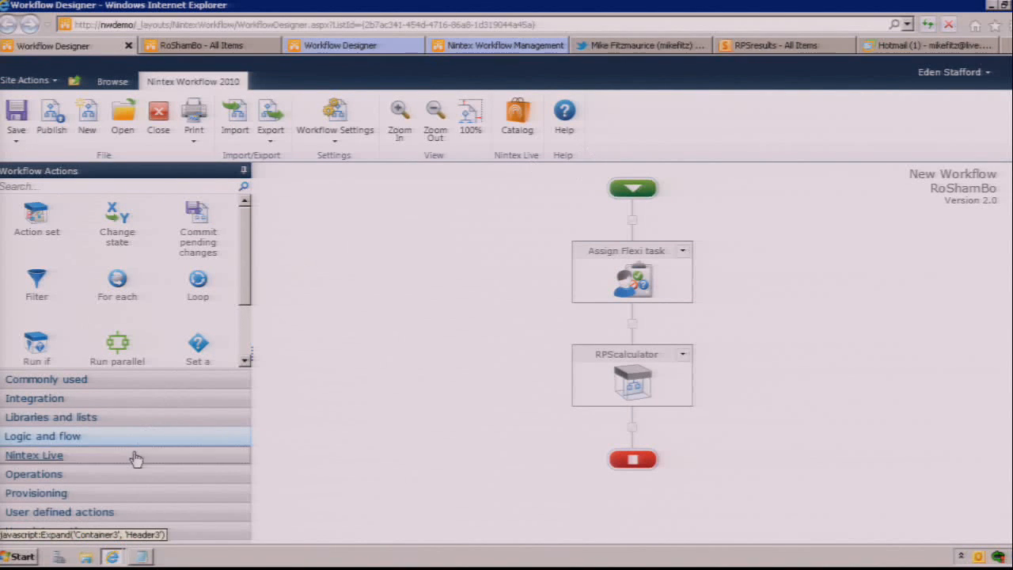
Step: Show the Nintex Live actions in a wider toolbox and place a Twitter Tweet action after RPScalculator
left_click(134, 455)
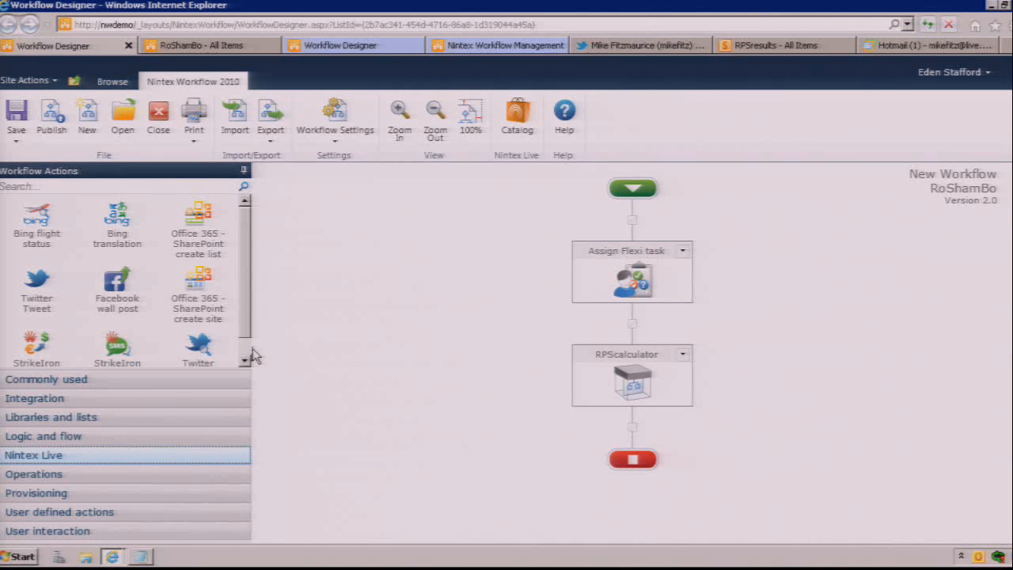
left_click_drag(254, 353, 413, 379)
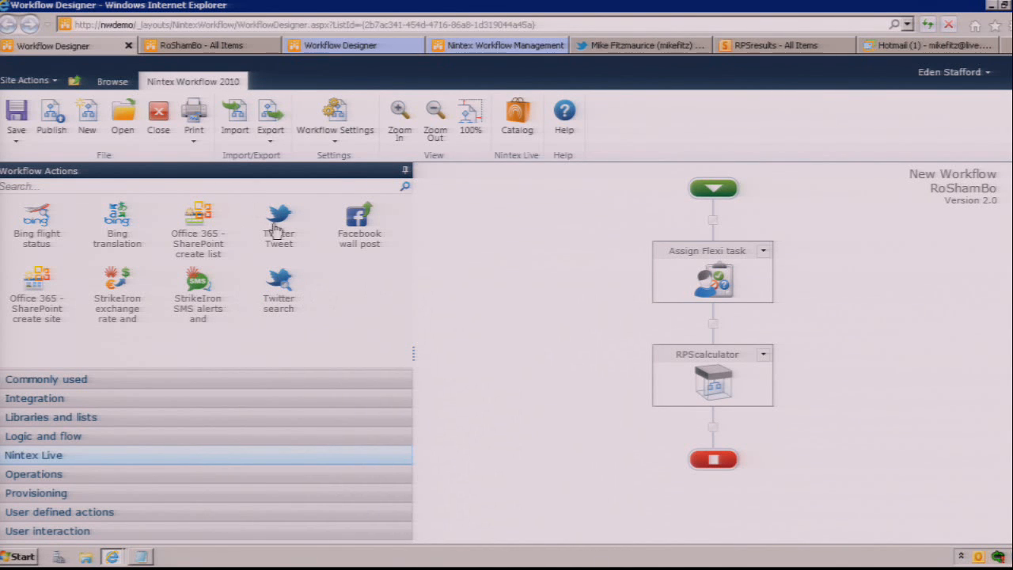
left_click_drag(278, 225, 713, 427)
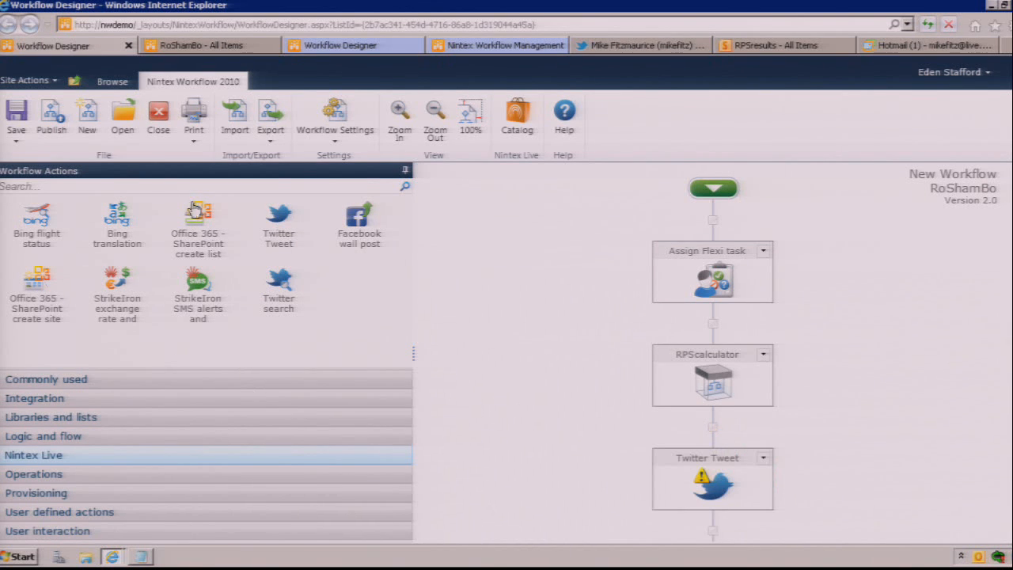
Step: Insert an Office 365 - SharePoint create list item action between RPScalculator and Twitter Tweet
left_click_drag(195, 211, 524, 322)
left_click_drag(199, 218, 711, 432)
mouse_move(715, 492)
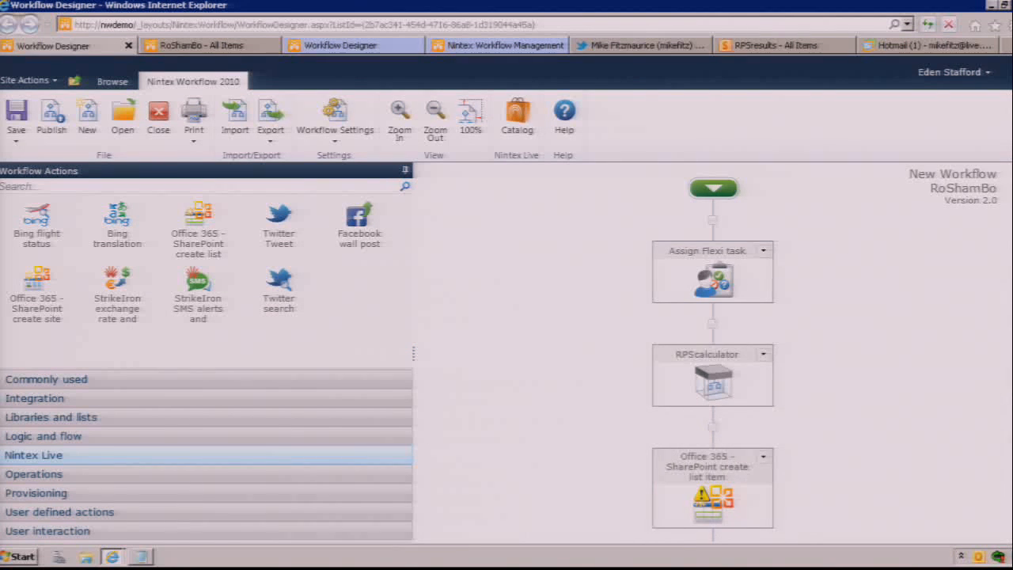
scroll(854, 422, "down", 3)
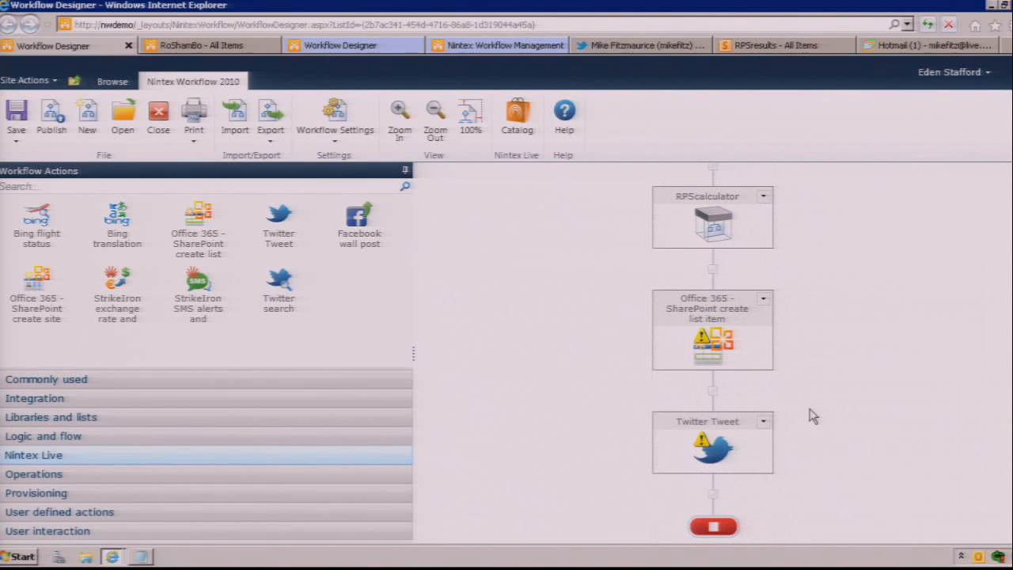
mouse_move(709, 354)
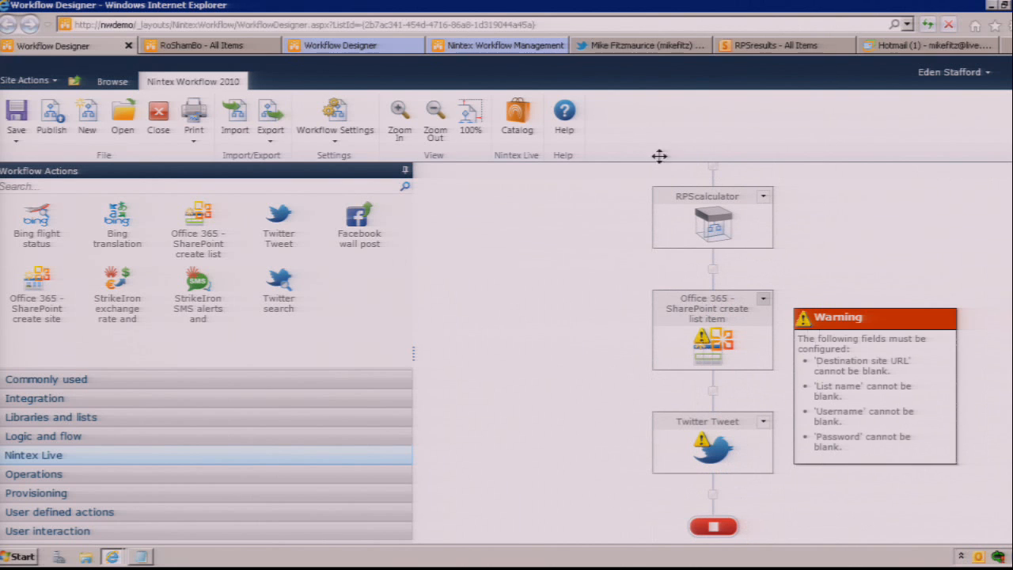
left_click(759, 46)
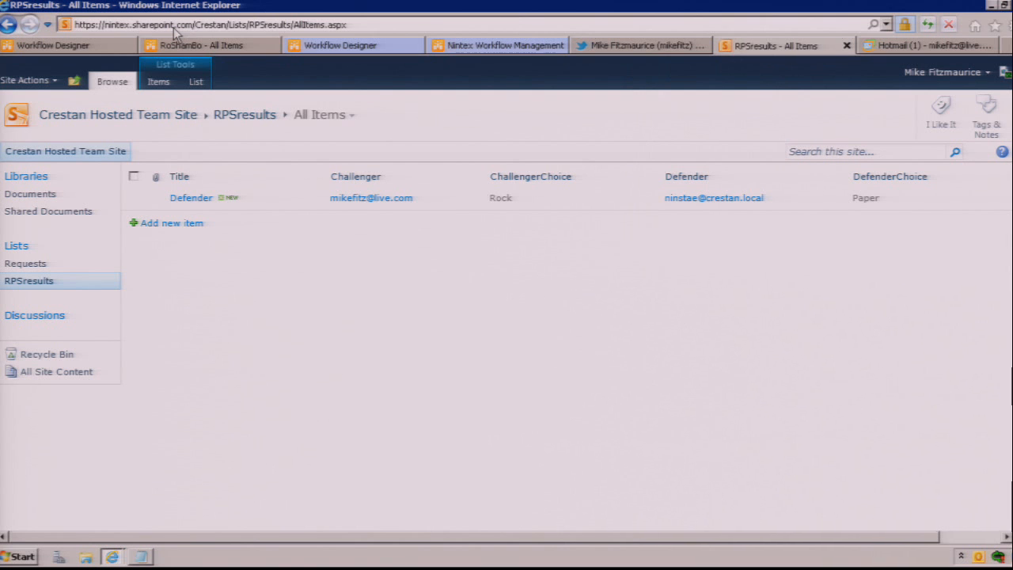
left_click(87, 47)
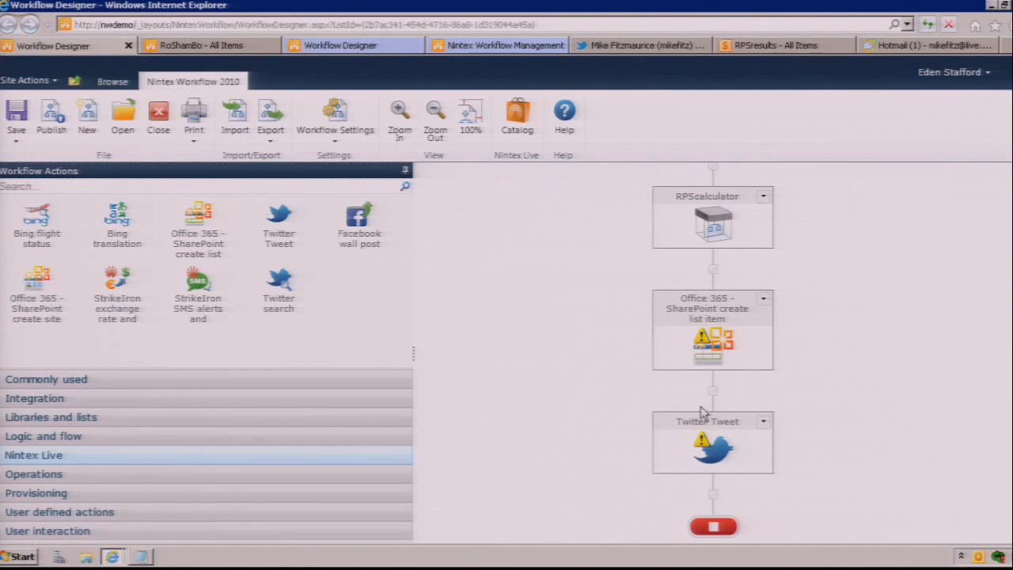
double_click(717, 356)
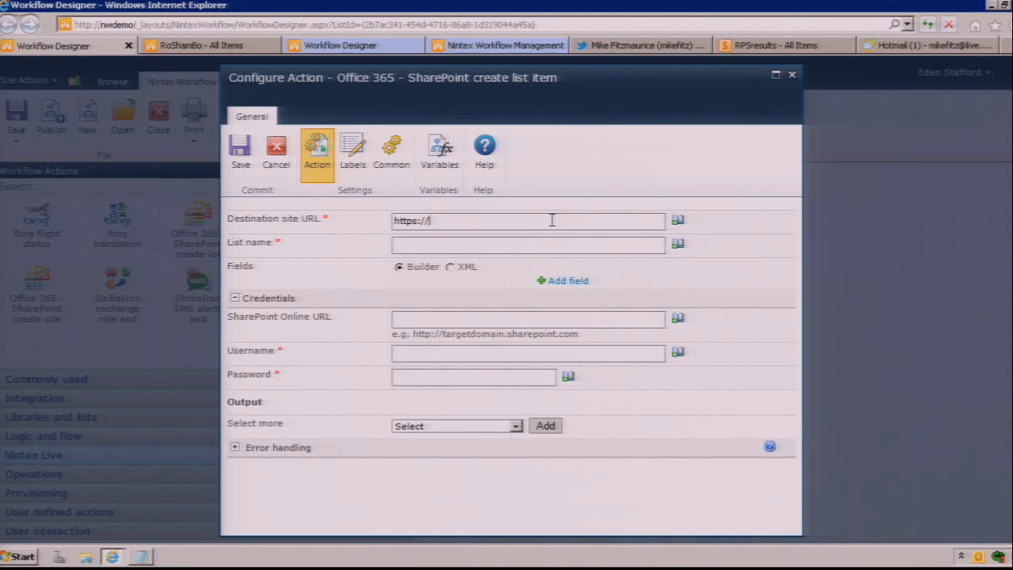
type("ex.sharepoin")
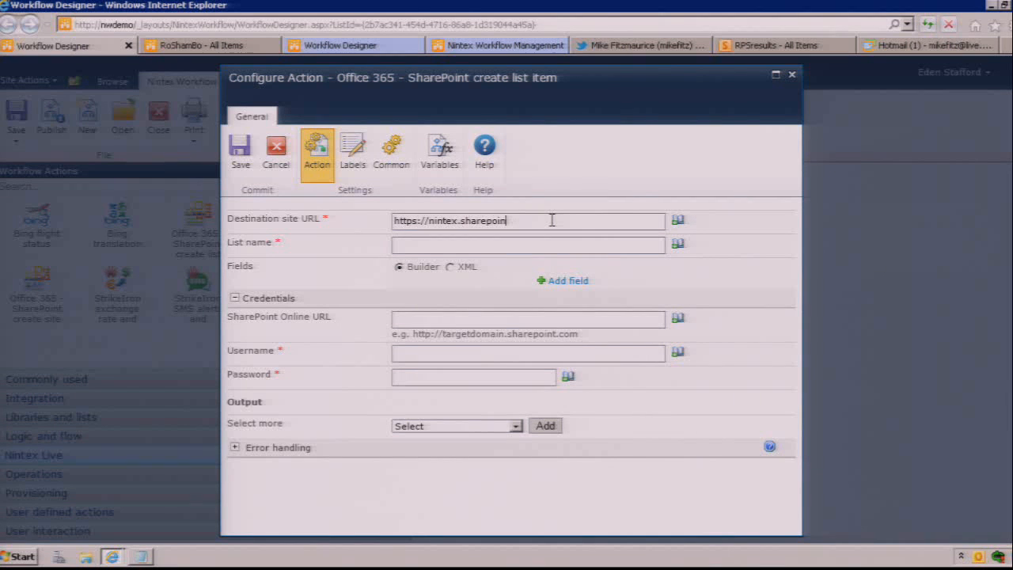
type("t.com")
type("/crestan")
key("BackSpace")
key("BackSpace")
type("RPSresults")
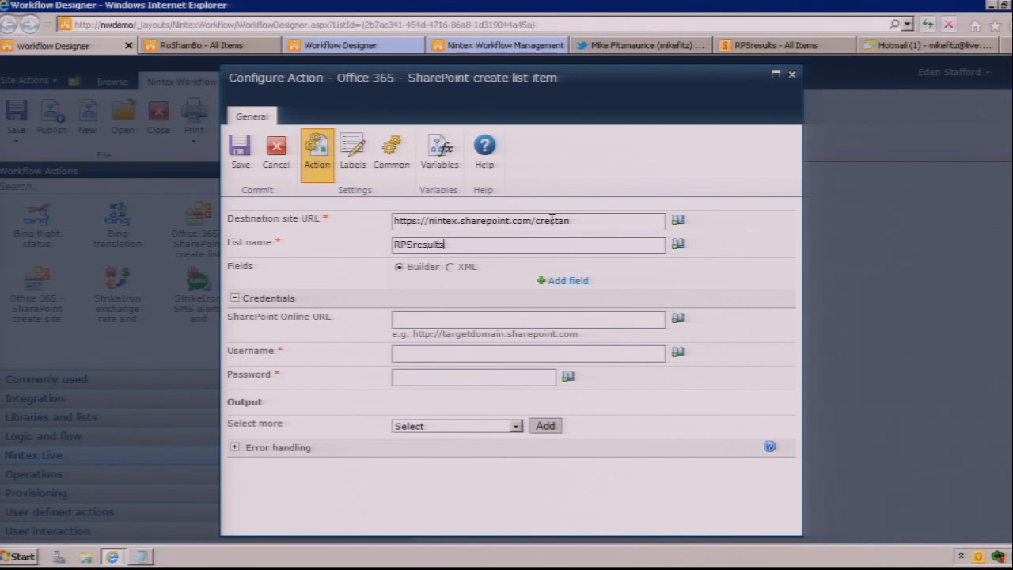
Step: Add a field named Title with type Text to the create list item action
left_click(570, 281)
left_click(475, 287)
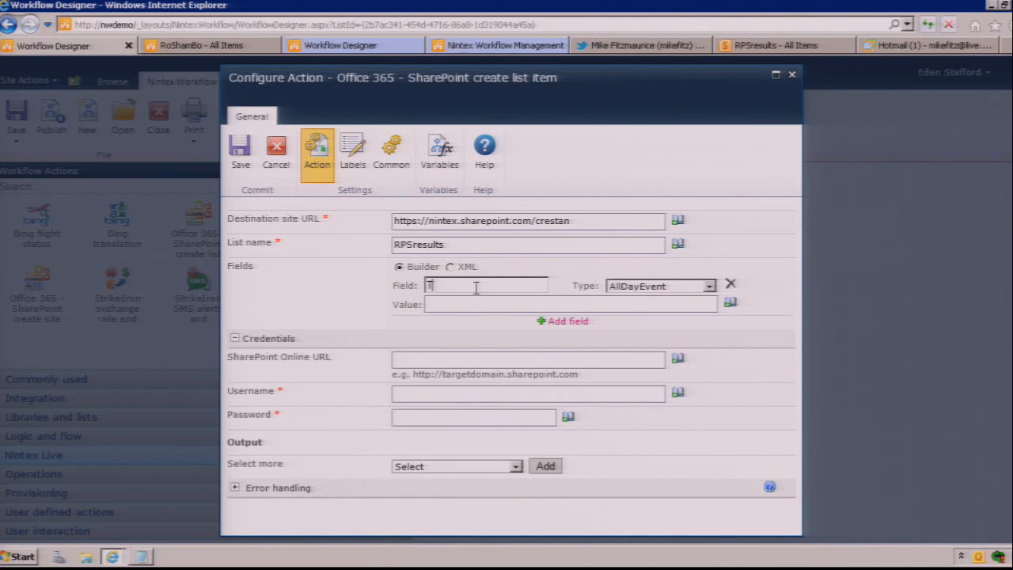
key("BackSpace")
key("BackSpace")
type("itle")
key("Tab")
key("t")
key("Tab")
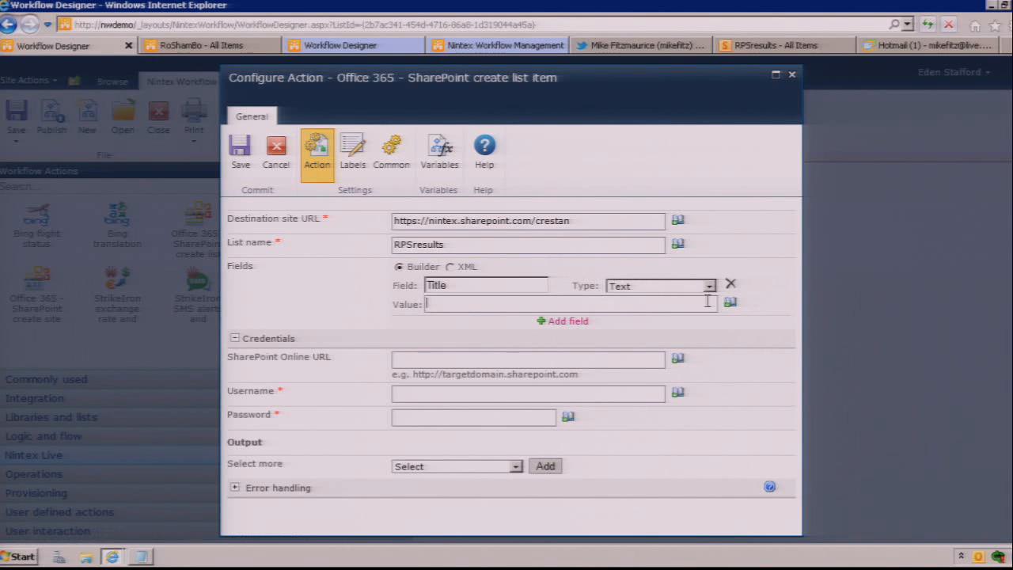
Step: Set the Title field's value to the Winner workflow variable
left_click(731, 304)
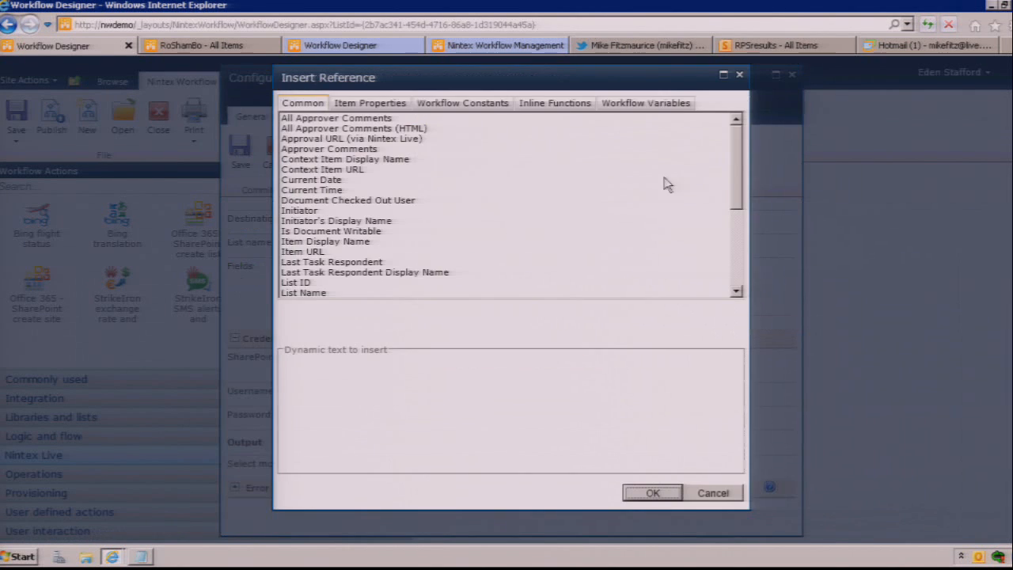
left_click(639, 104)
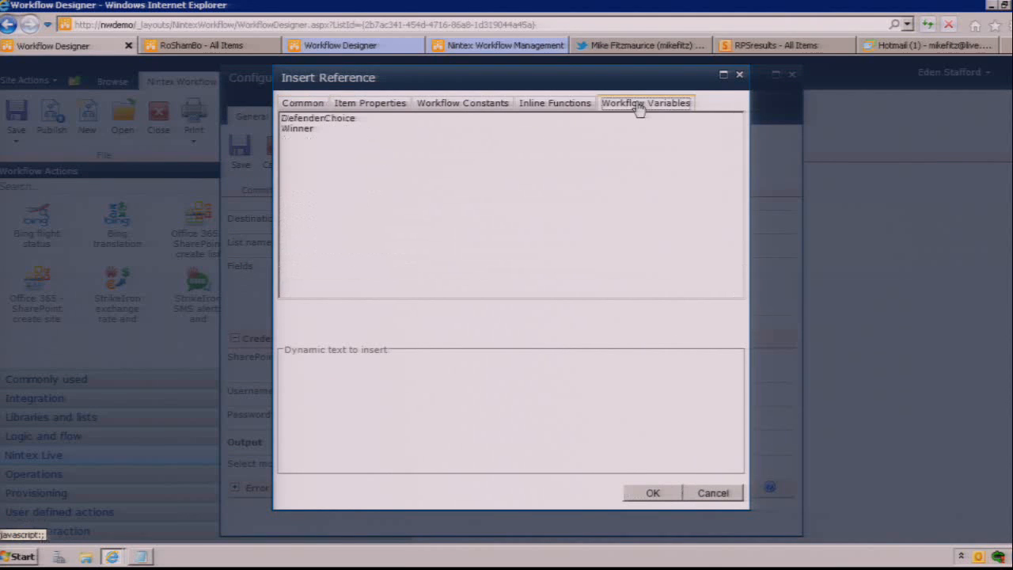
left_click(333, 130)
double_click(333, 131)
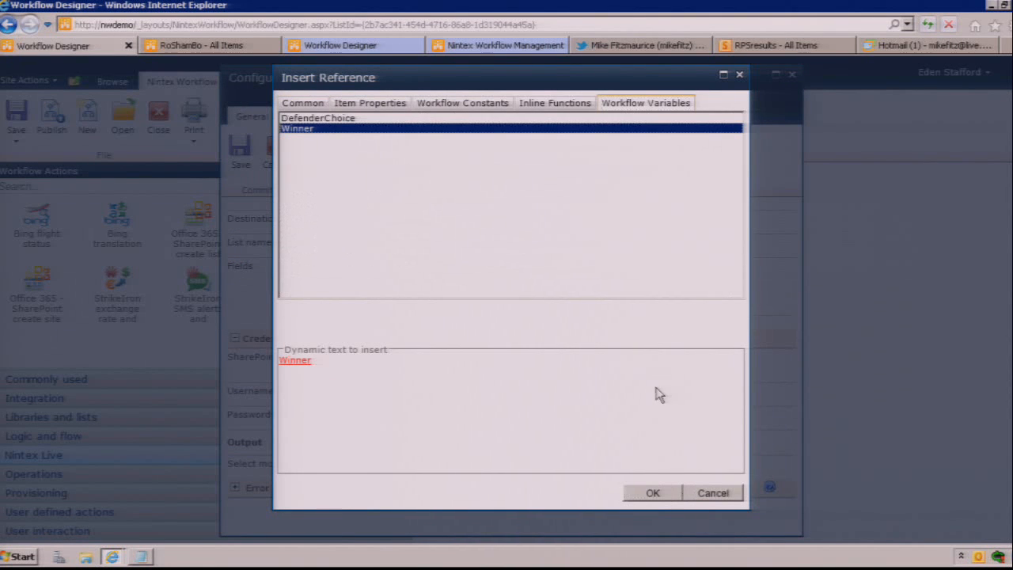
left_click(651, 493)
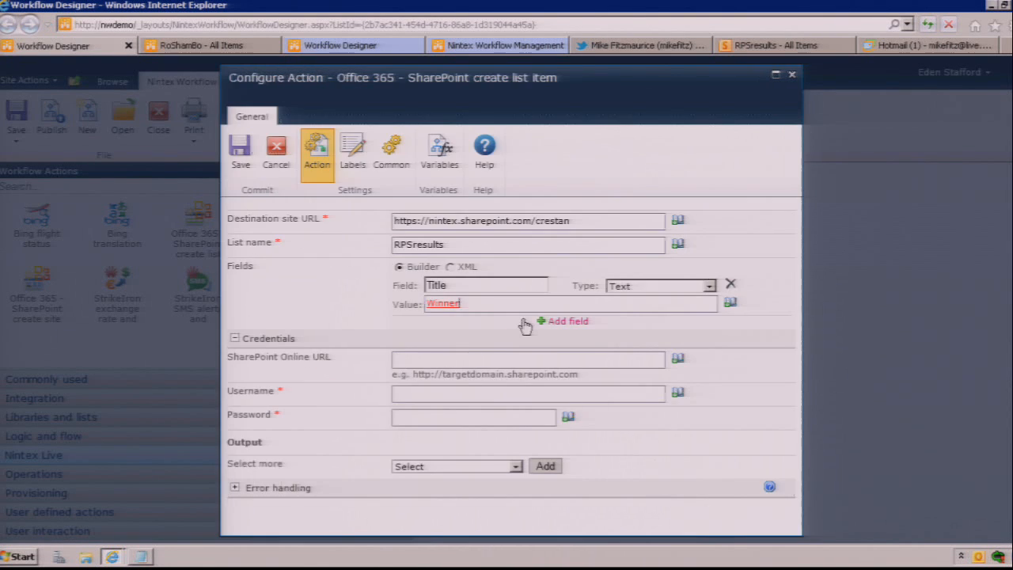
Step: Add a second field named Challenger with type Text to the create list item action
left_click(581, 321)
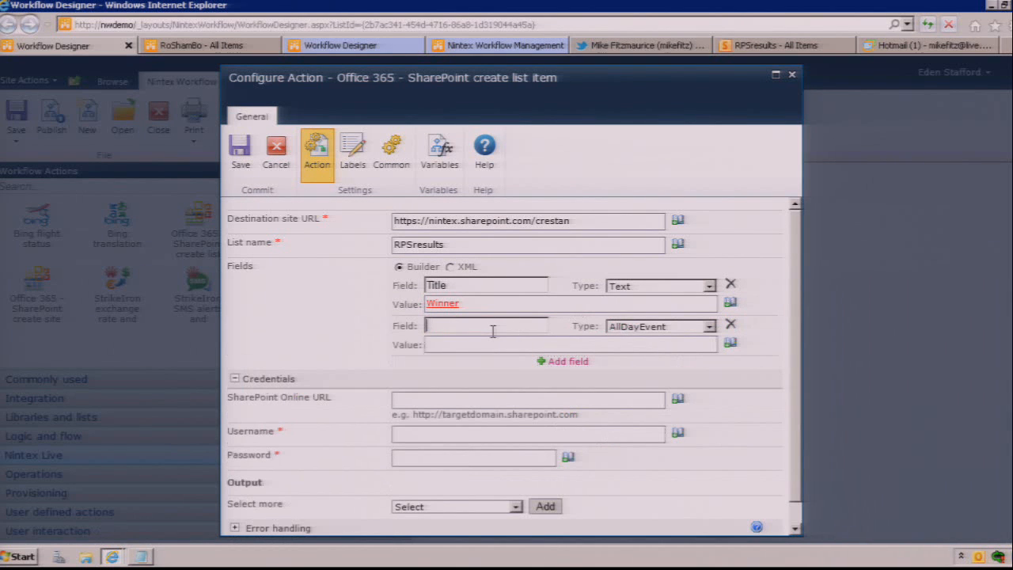
type("Clhallenger")
key("Tab")
key("t")
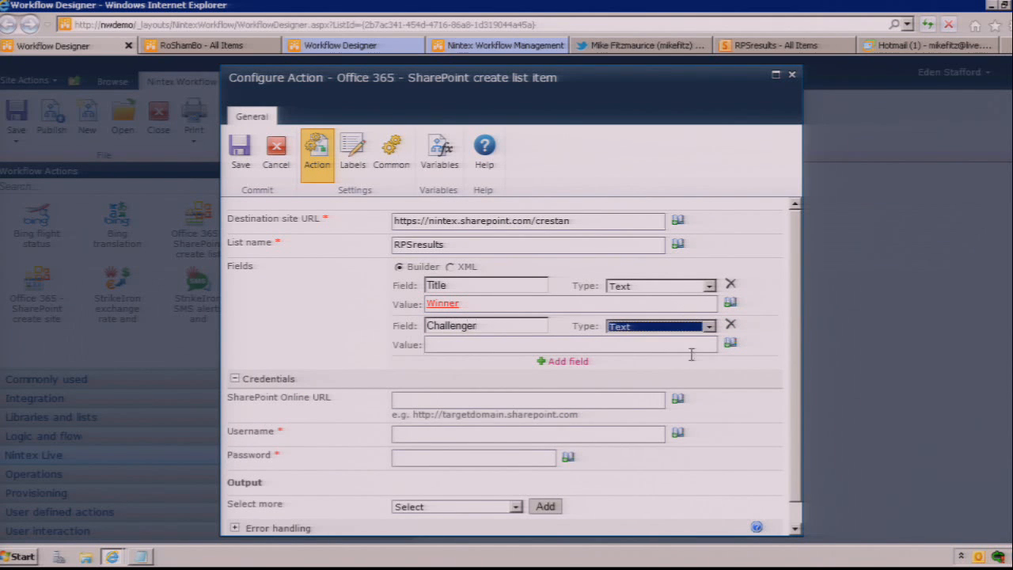
Step: Set the Challenger field's value to the Title item property
left_click(689, 346)
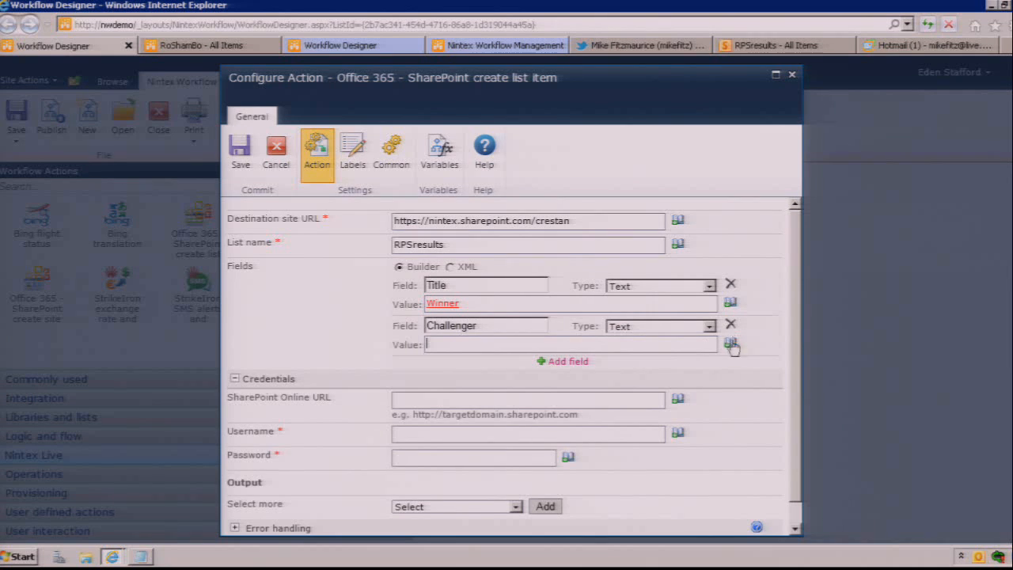
left_click(730, 341)
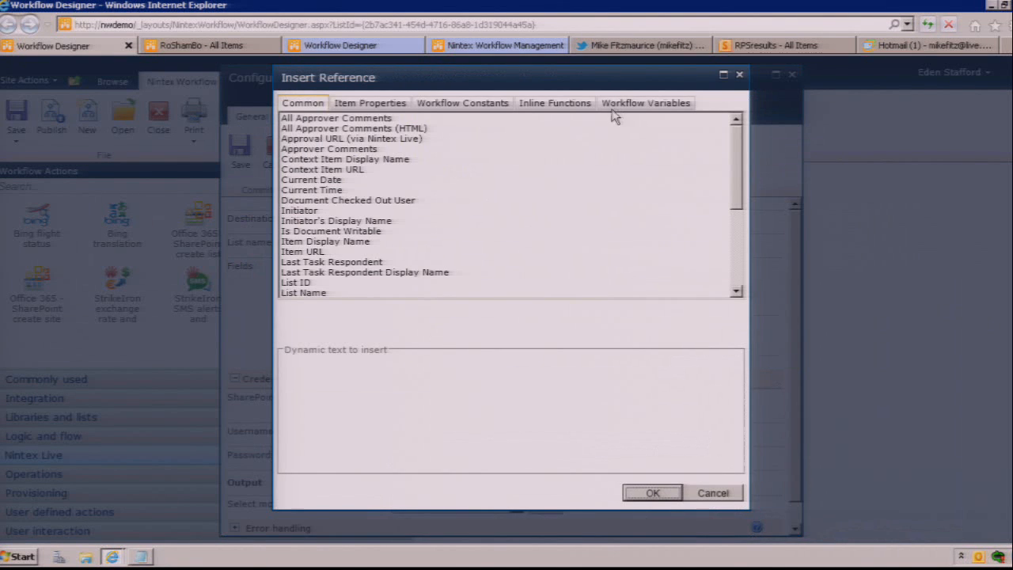
left_click(366, 104)
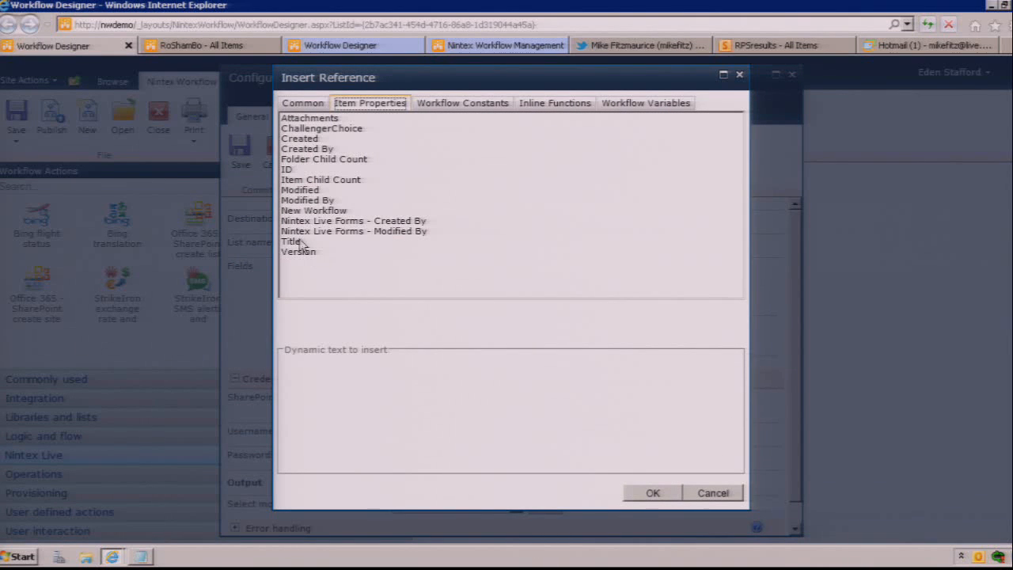
double_click(300, 242)
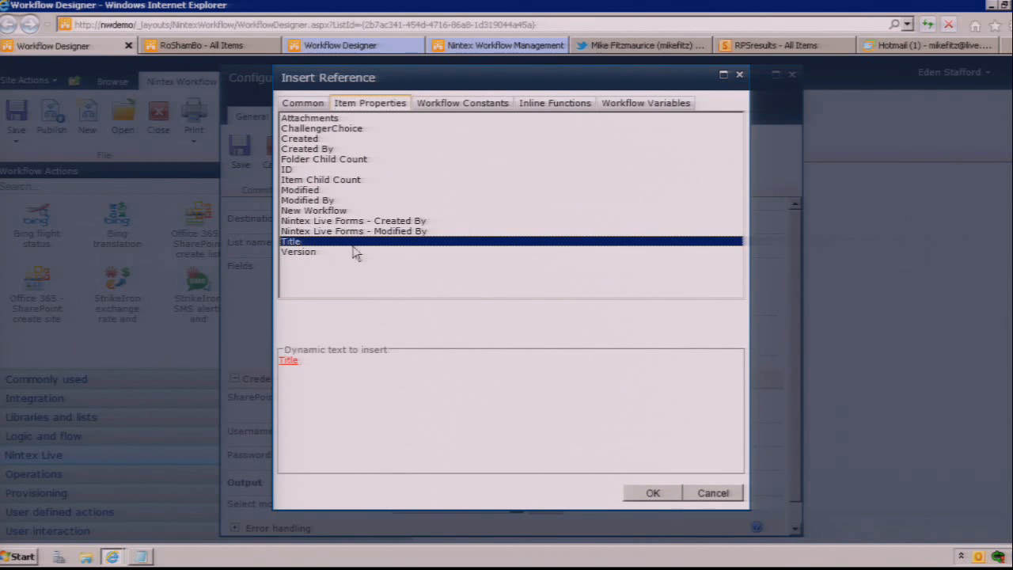
left_click(656, 497)
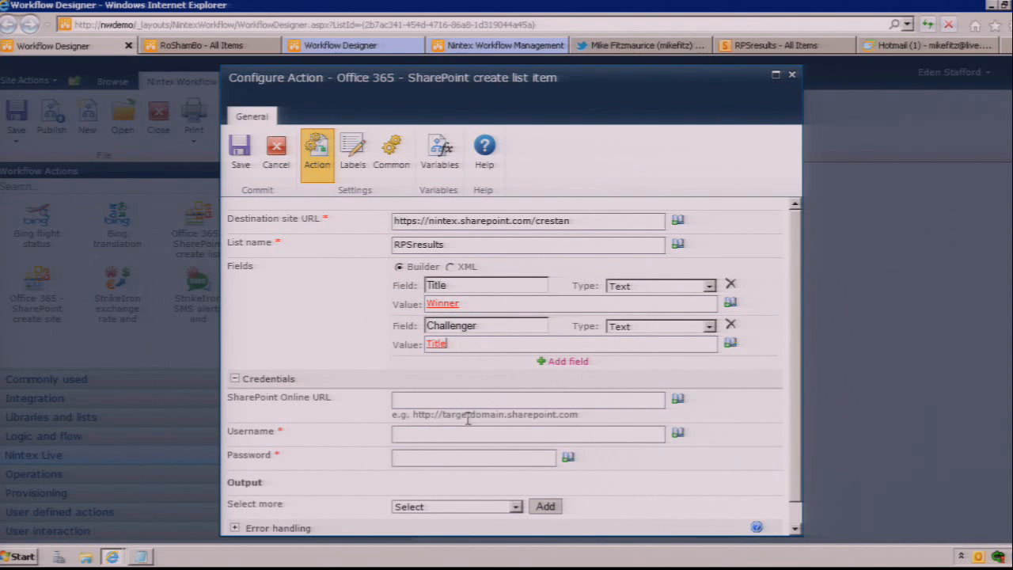
Step: Add a third field named ChallengerChoice with type Text to the create list item action
left_click(569, 362)
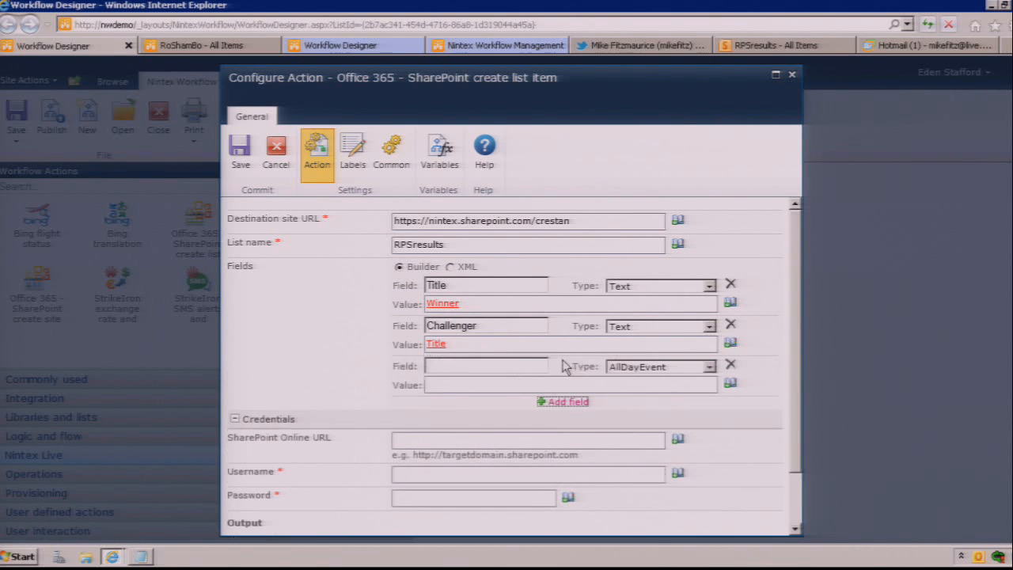
left_click(476, 368)
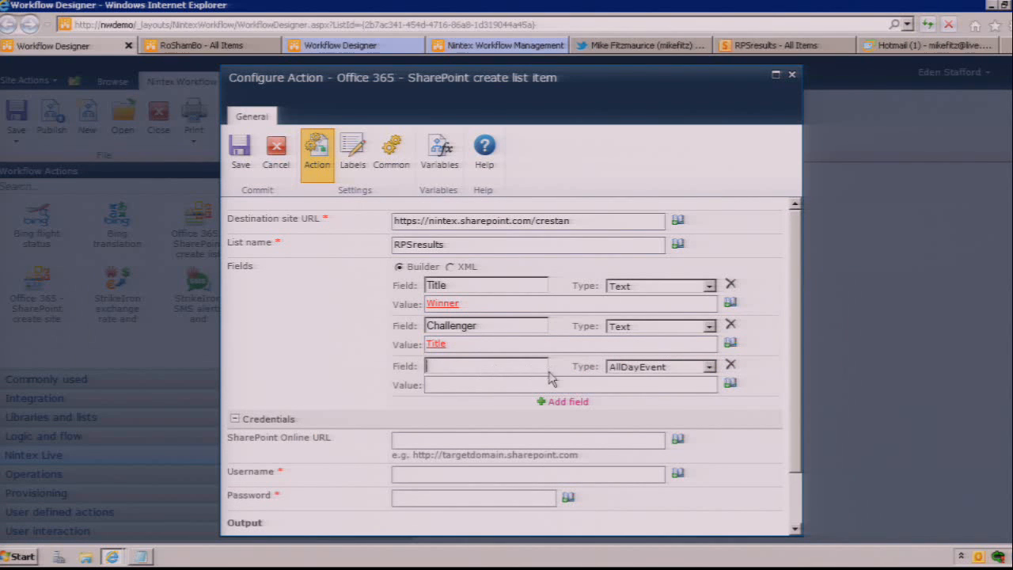
type("ChallengerChoice")
key("Tab")
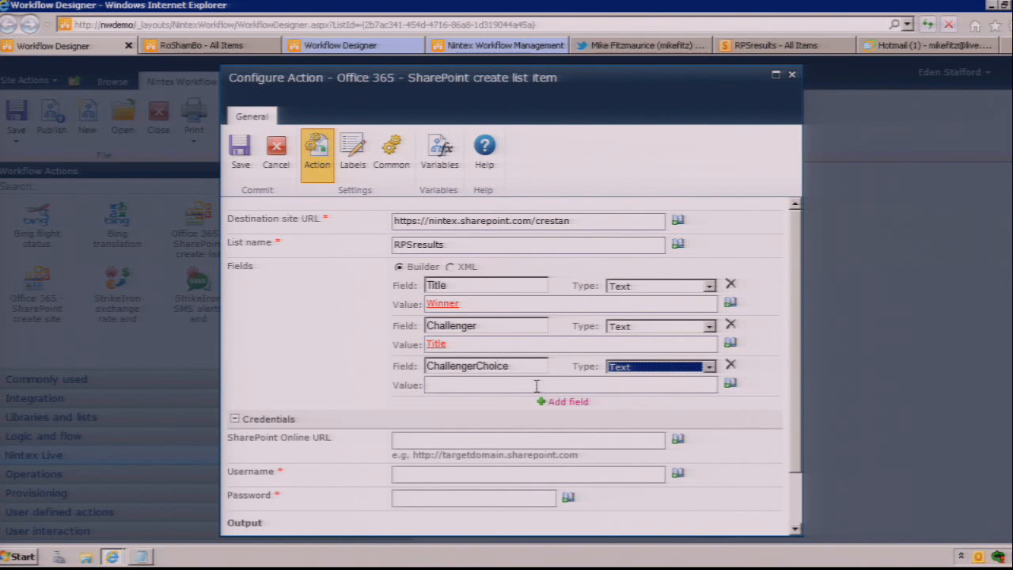
Step: Add two more fields named Defender and DefenderChoice to the create list item action
left_click(558, 401)
left_click(488, 405)
type("Defender")
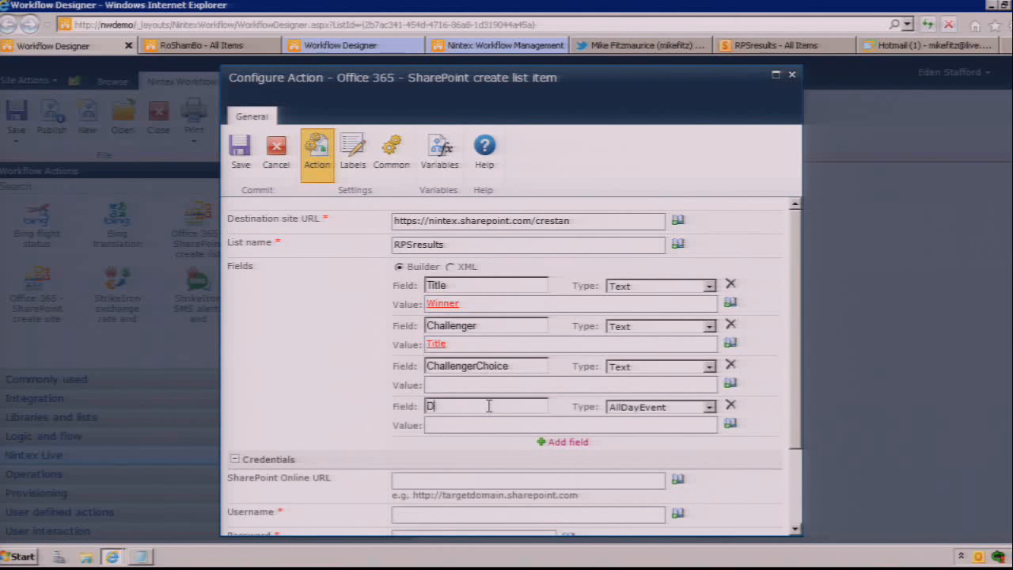
left_click(567, 446)
left_click(518, 447)
type("Def")
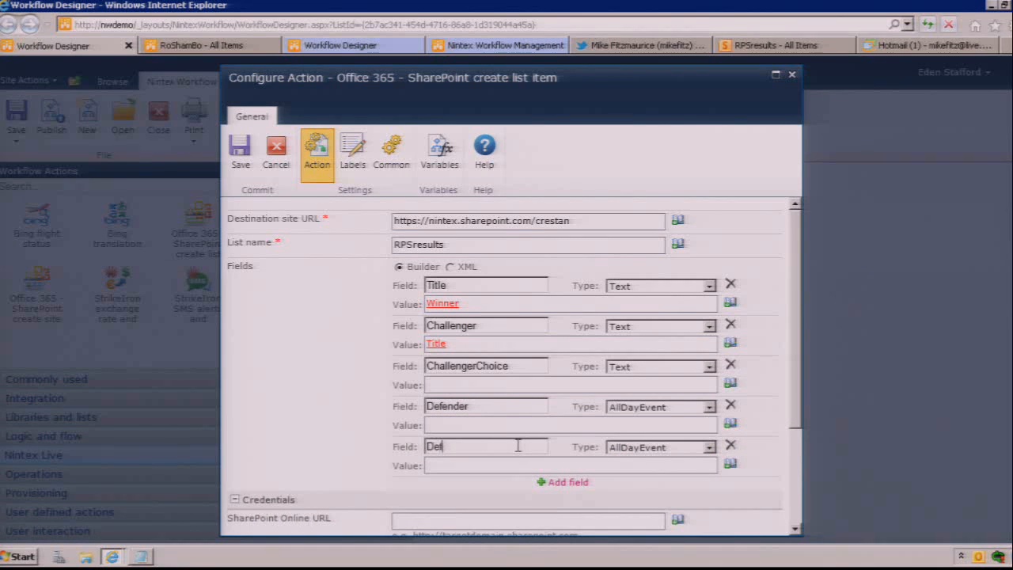
type("enderChoice")
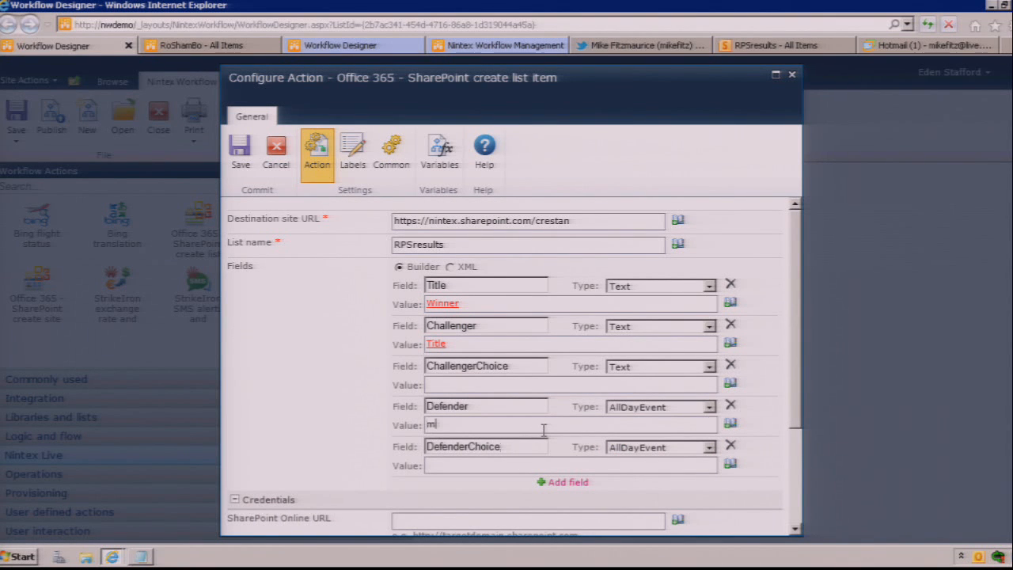
Step: Enter the defender's full name as the Defender field's value
key("BackSpace")
key("BackSpace")
Step: Set the DefenderChoice field's value to the DefenderChoice workflow variable
left_click(555, 465)
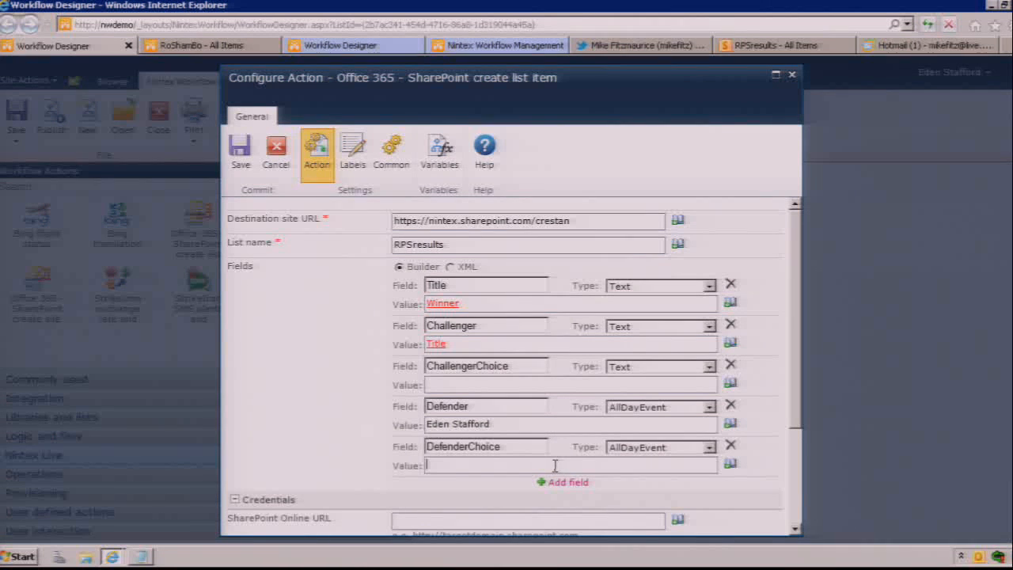
left_click(729, 465)
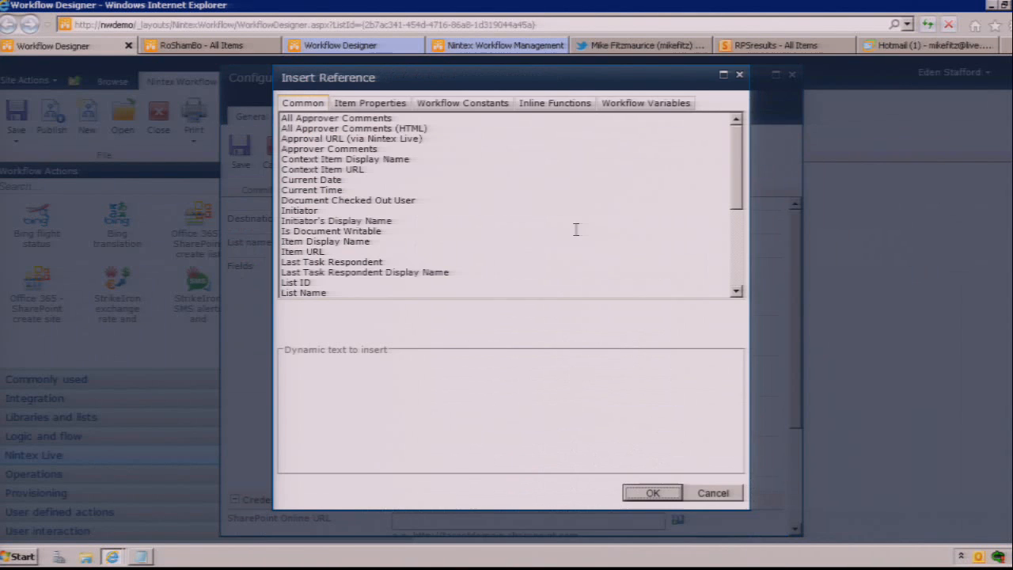
left_click(677, 104)
left_click(329, 119)
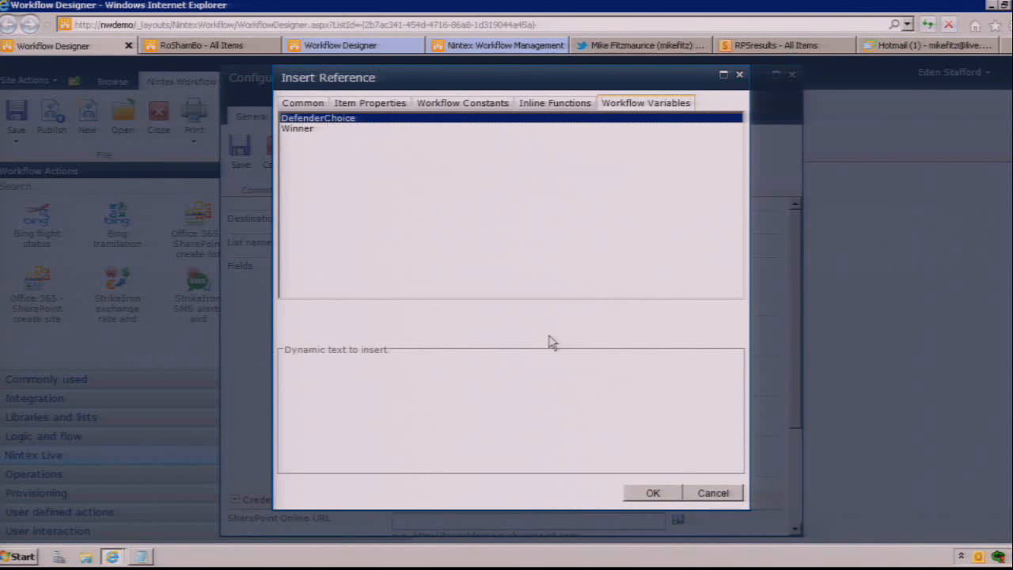
left_click(658, 493)
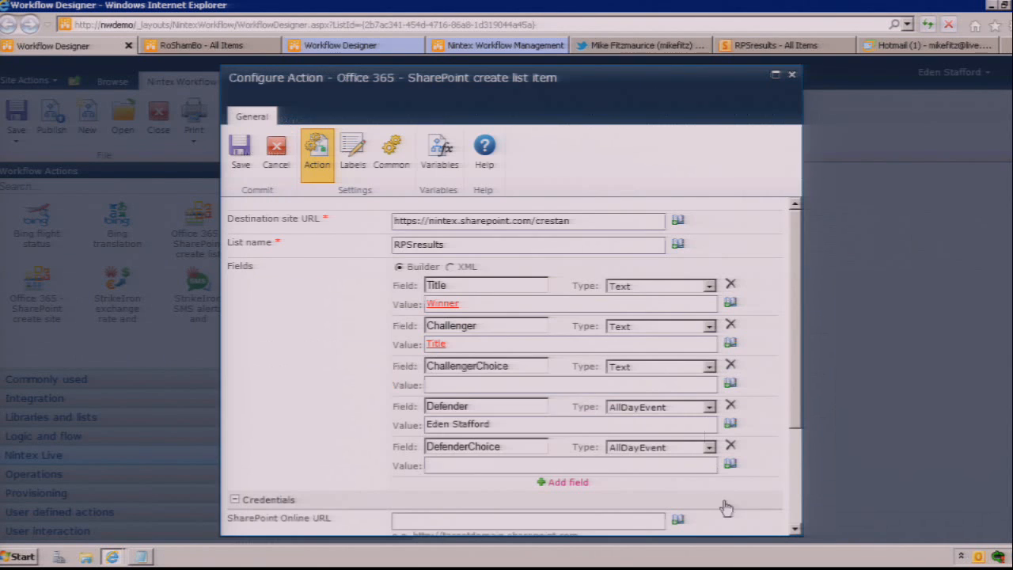
Step: Set the ChallengerChoice field's value to the ChallengerChoice item property
left_click(637, 383)
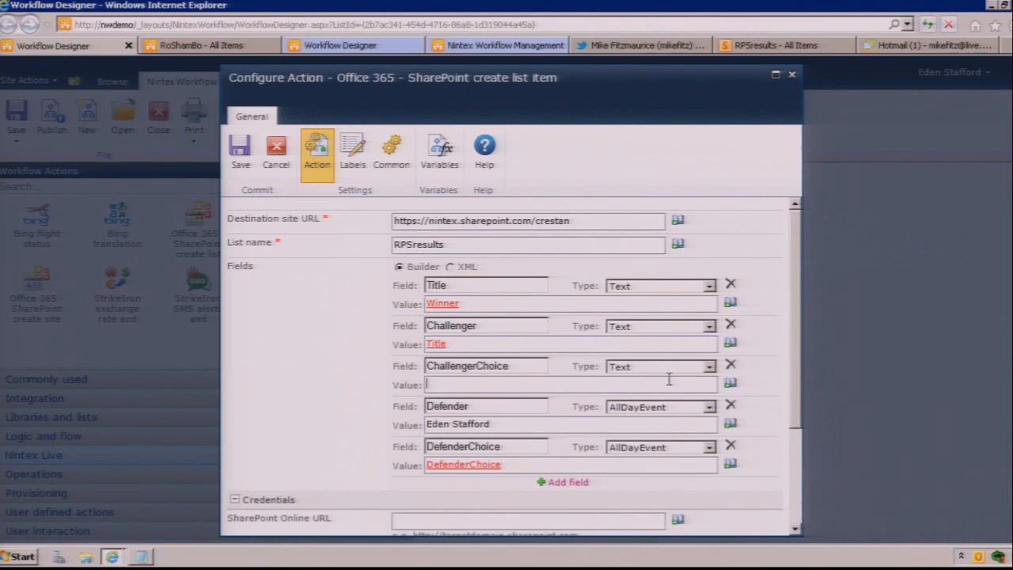
left_click(729, 386)
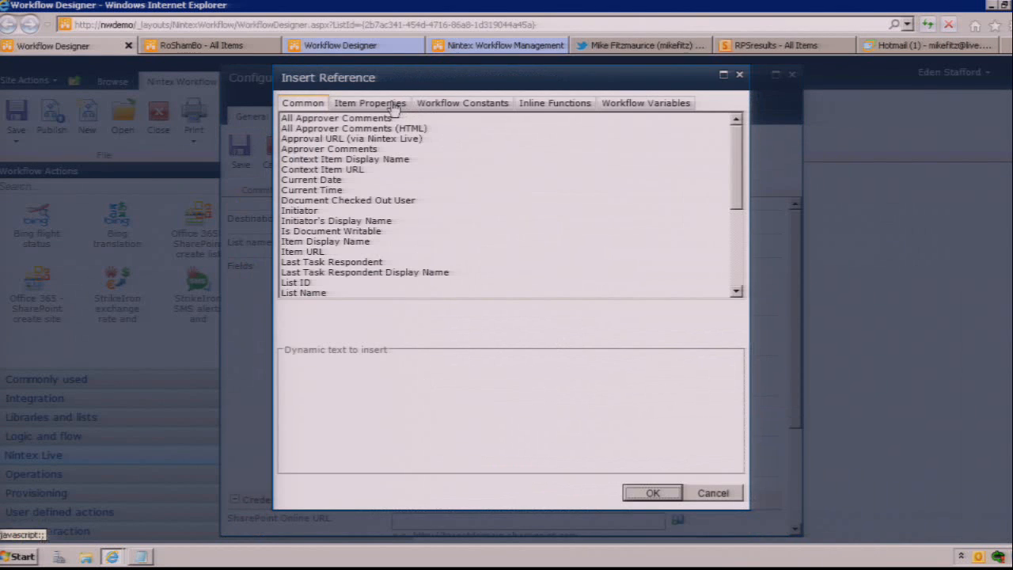
left_click(393, 105)
double_click(353, 129)
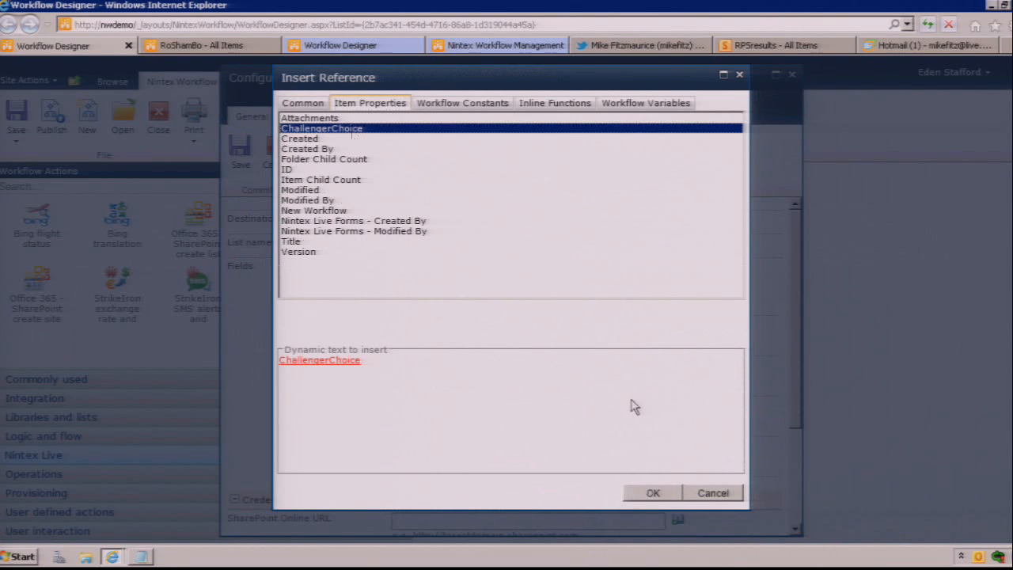
left_click(653, 492)
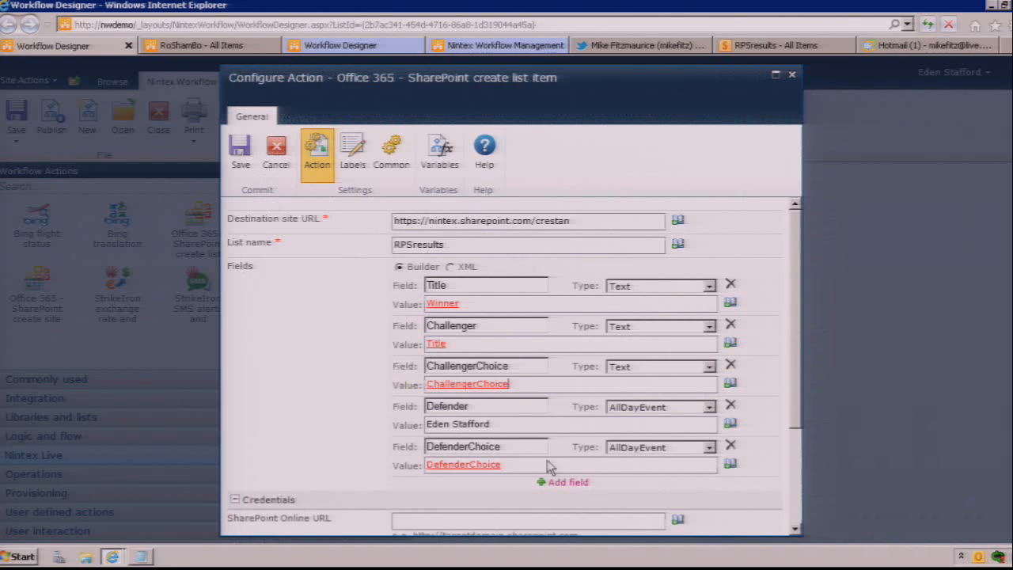
left_click(796, 511)
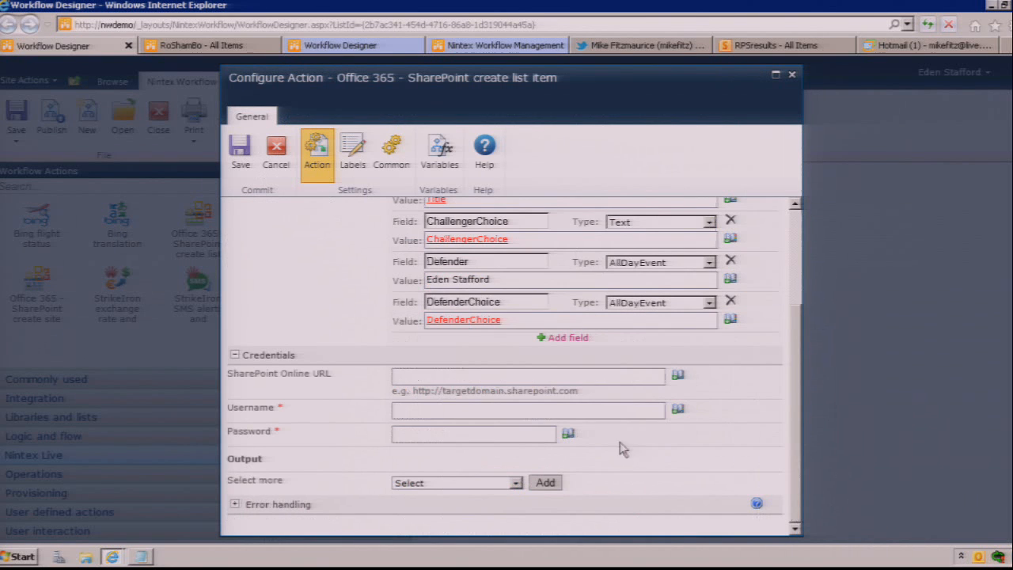
left_click(449, 376)
type("https://nintex.sha")
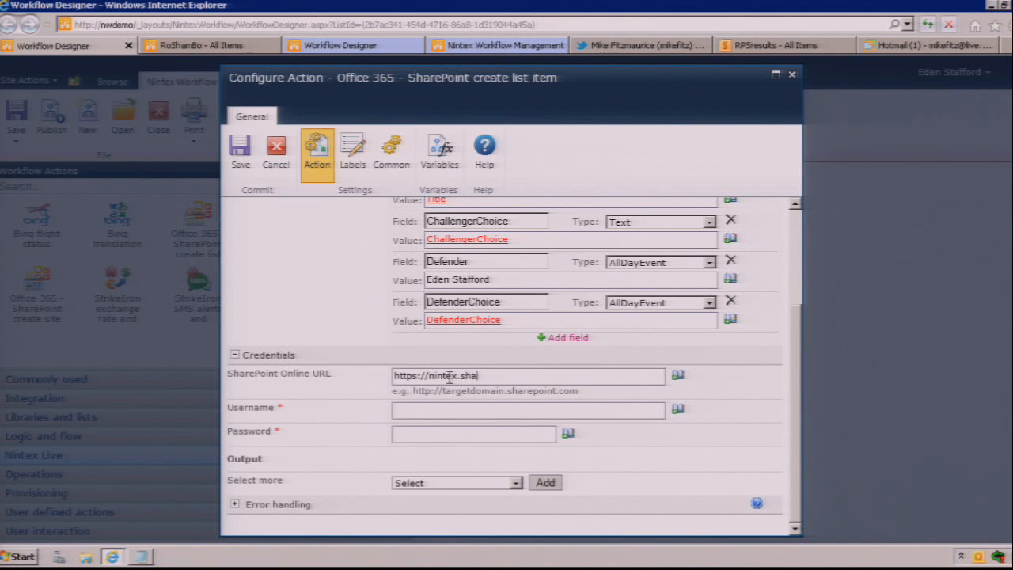
type("repoint.com")
Step: Enter the Office 365 account's username and password in the action's credentials
key("Tab")
key("Tab")
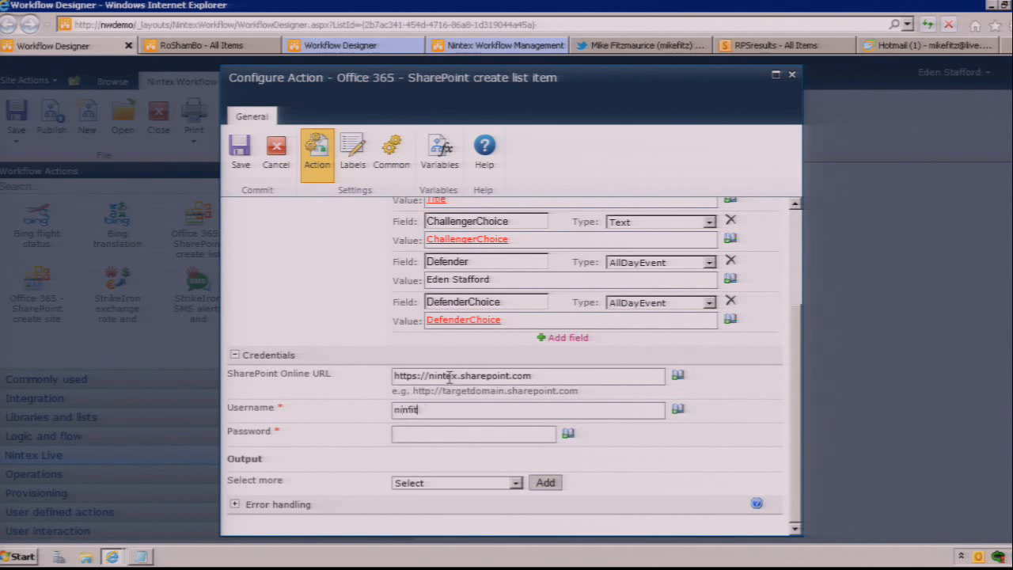
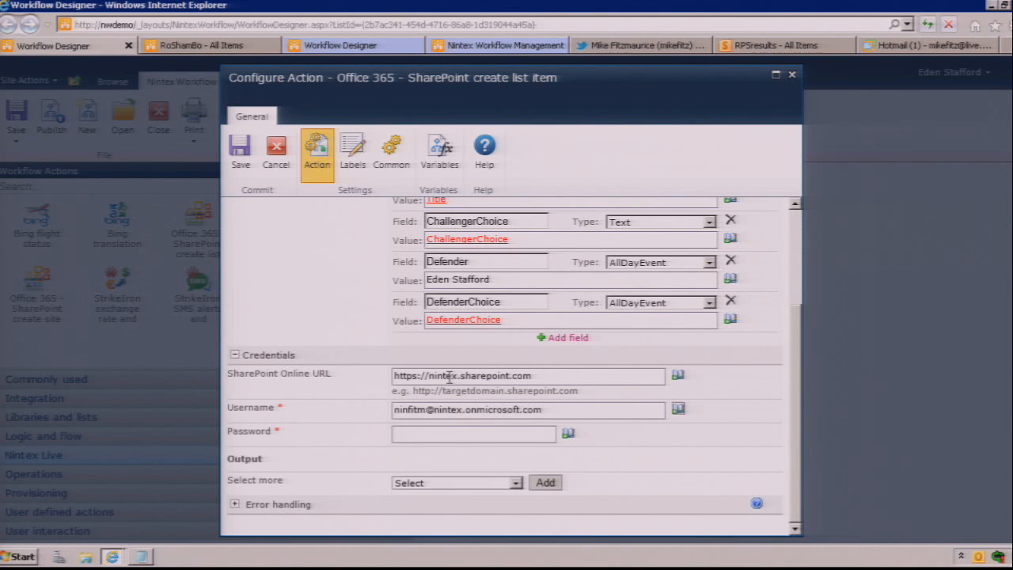
key("Tab")
key("BackSpace")
type("••••••••")
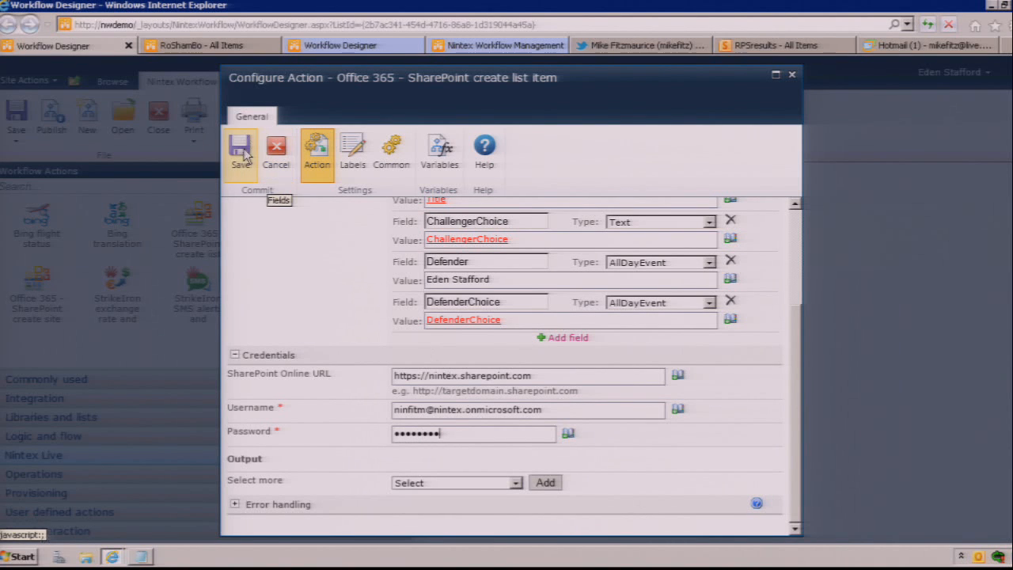
Step: Set the type of the Defender and DefenderChoice fields to Text and save the create list item action
scroll(708, 361, "up", 3)
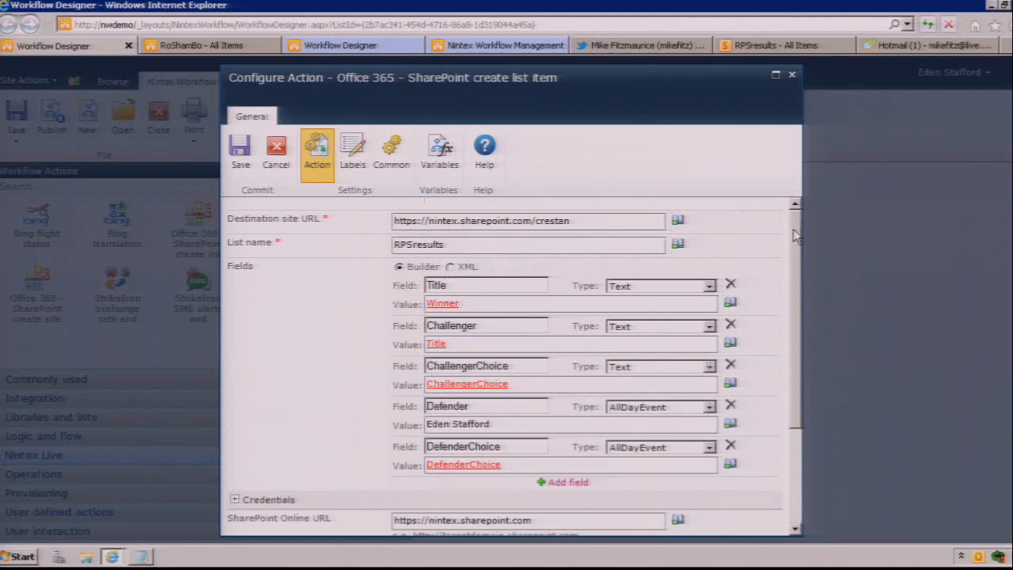
left_click(679, 413)
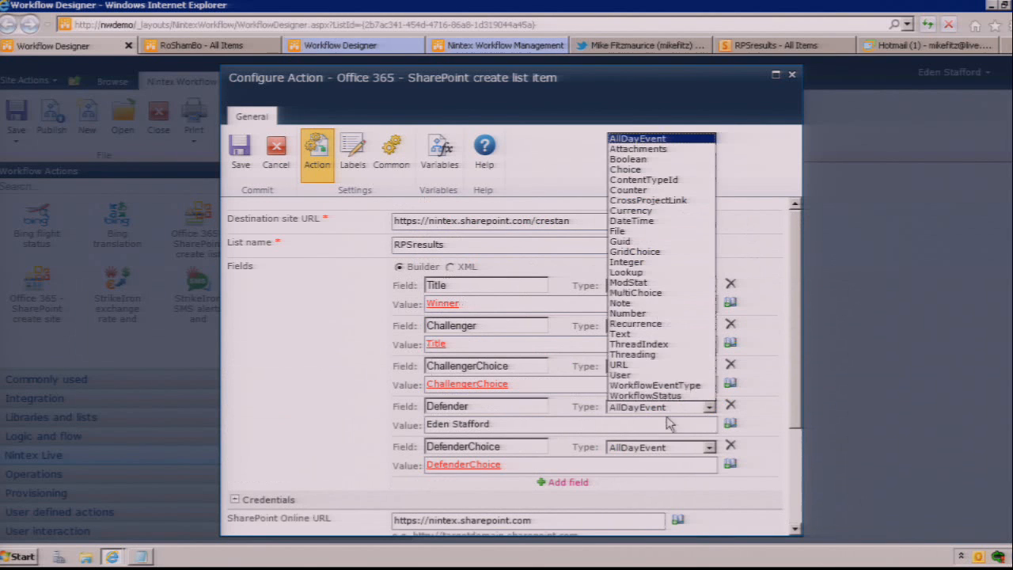
left_click(669, 342)
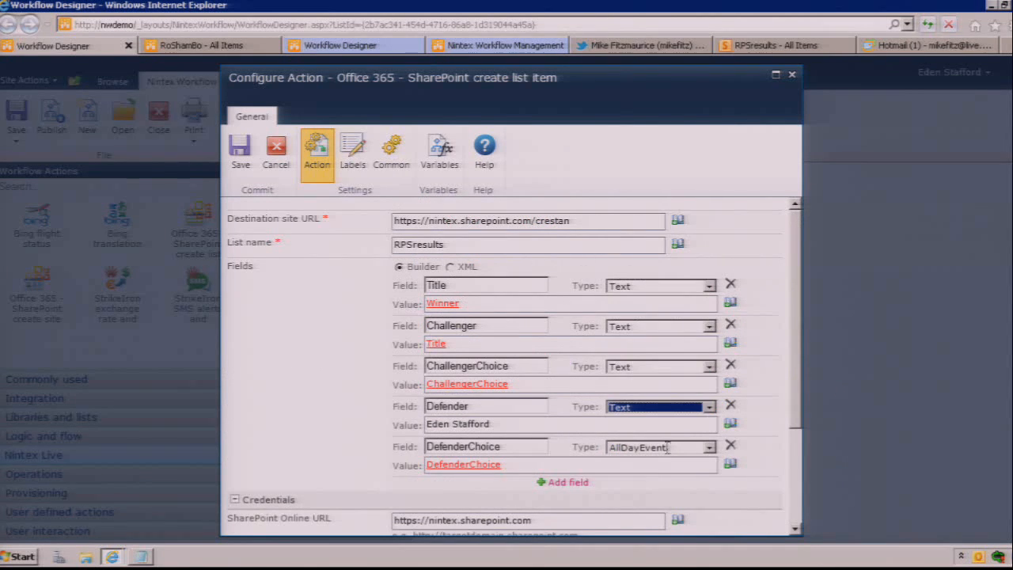
left_click(668, 448)
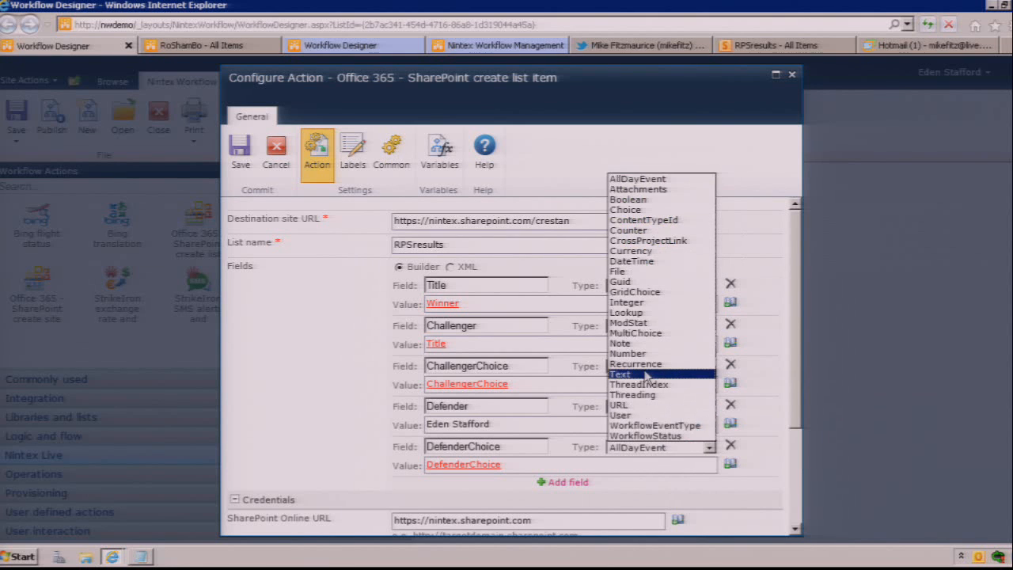
left_click(646, 374)
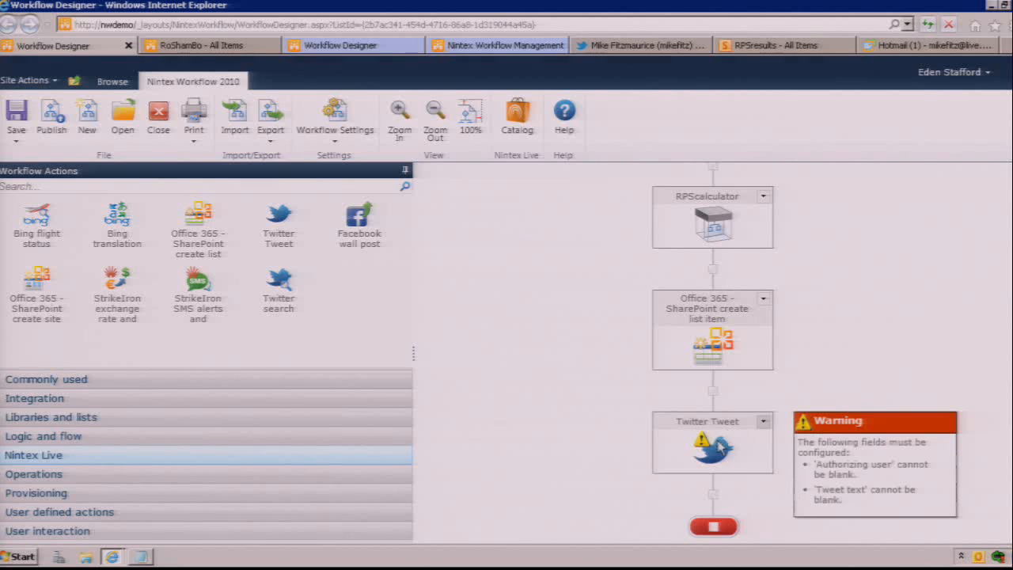
Step: Open the Twitter Tweet action's configuration and enter the authorizing user's e-mail address
double_click(716, 448)
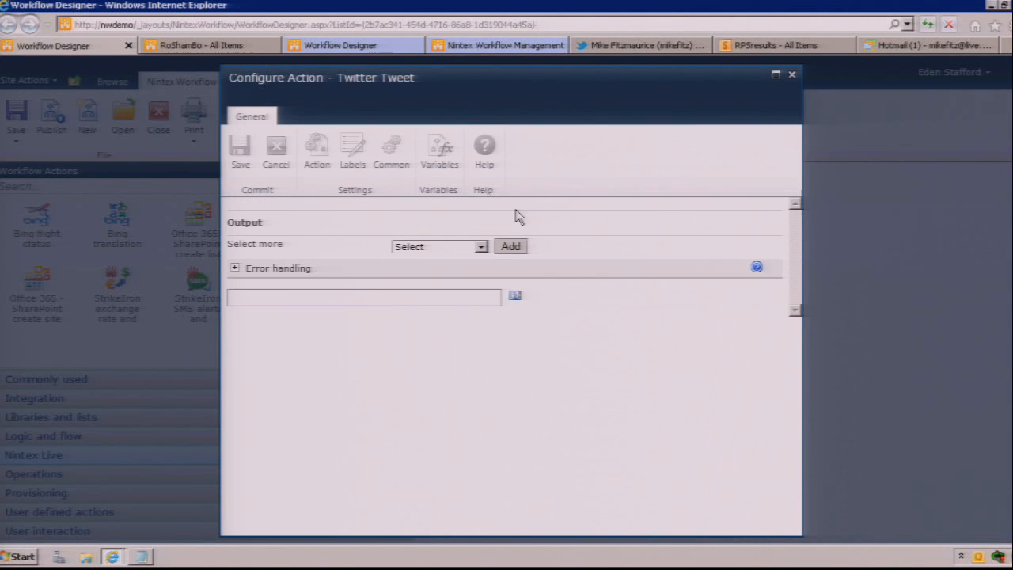
left_click(479, 219)
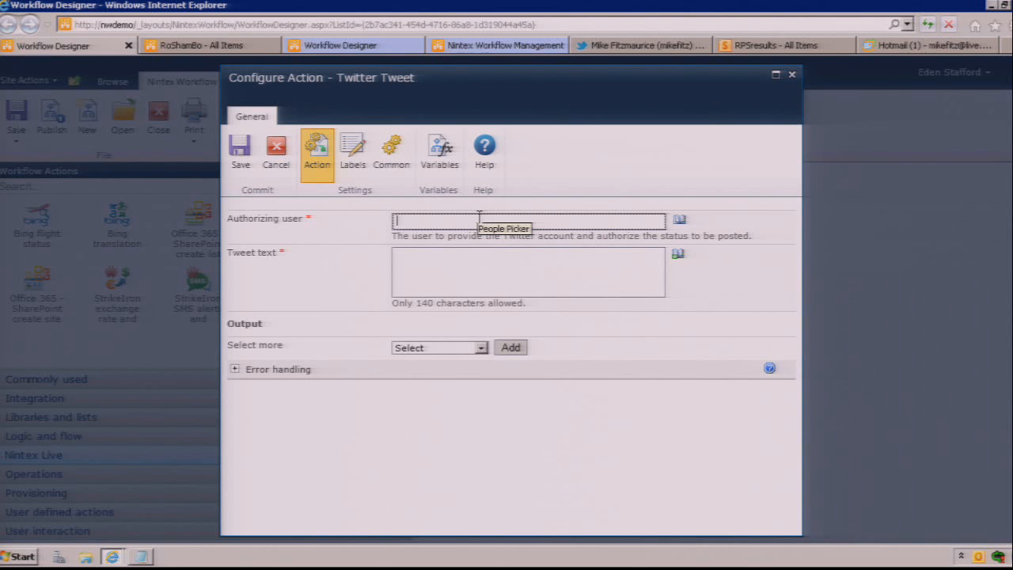
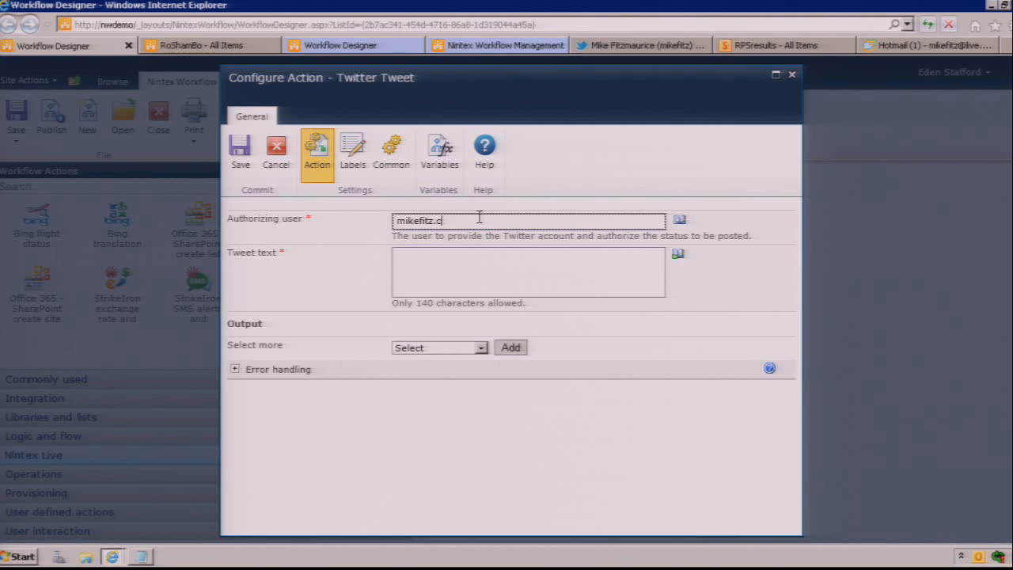
left_click(462, 265)
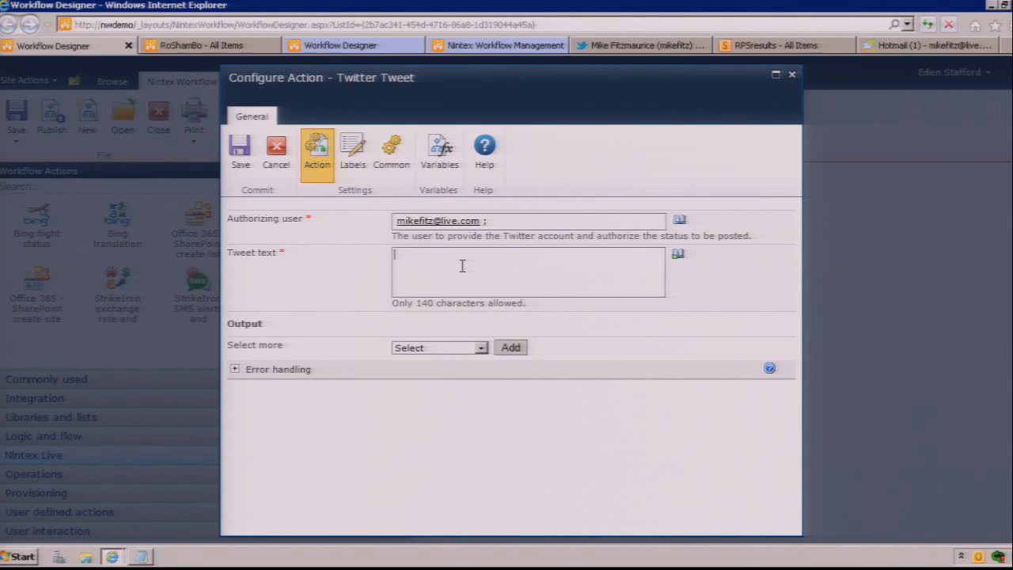
Step: Start the Twitter Tweet action's tweet text with "RoShamBo with"
type("RoShamBo outcome:")
key("BackSpace")
key("BackSpace")
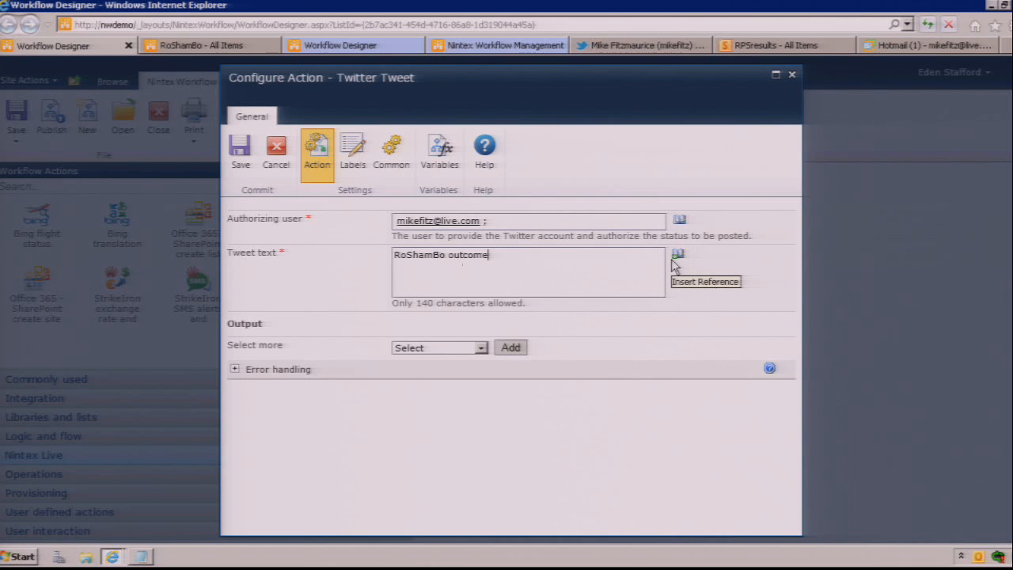
key("BackSpace")
key("BackSpace")
key("BackSpace")
key("BackSpace")
key("BackSpace")
key("BackSpace")
key("BackSpace")
type("with")
Step: Extend the tweet text with the Title item property, the text "outcome:" and the Winner workflow variable
left_click(677, 254)
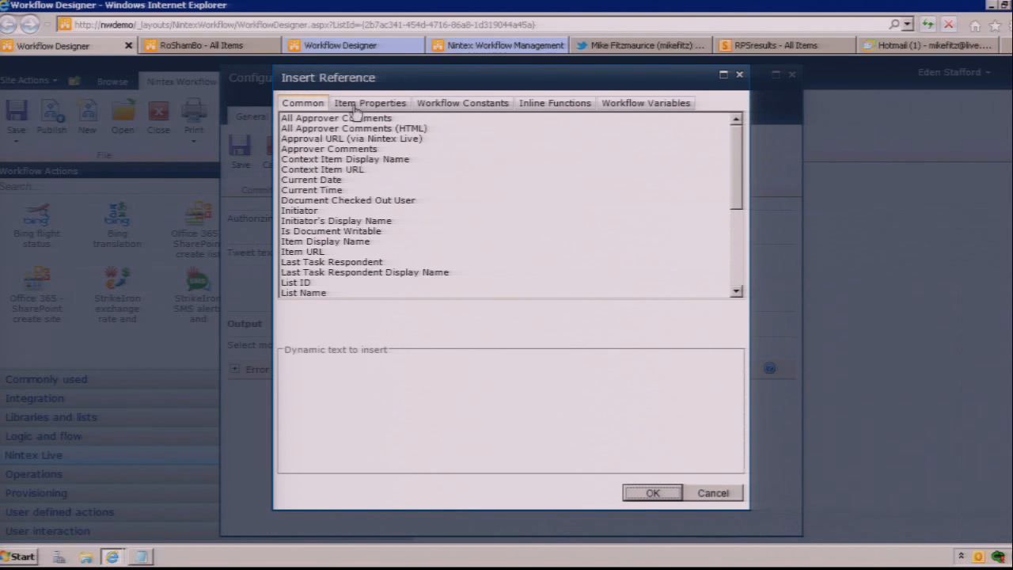
left_click(354, 106)
left_click(295, 241)
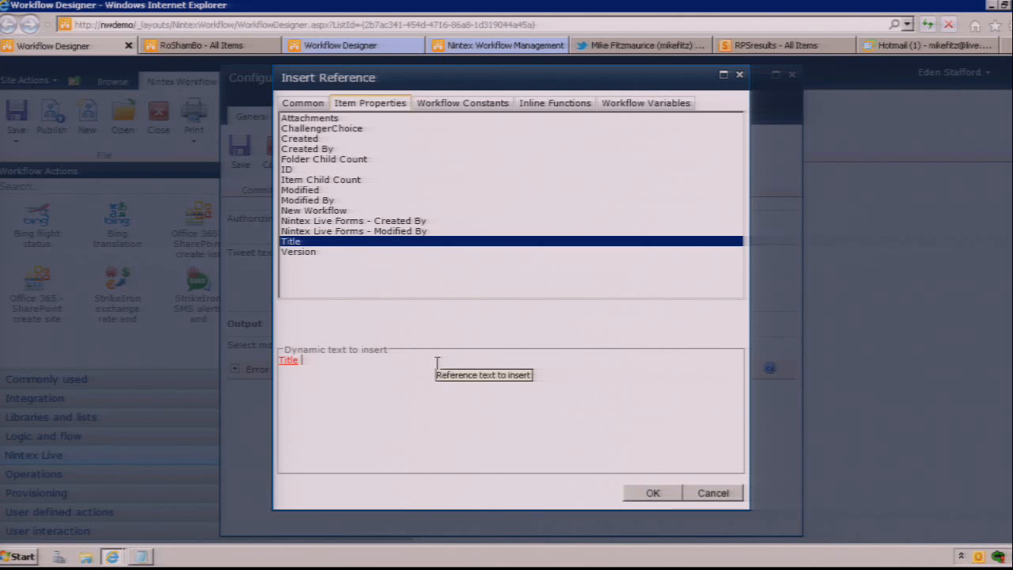
key("BackSpace")
type("outcome:")
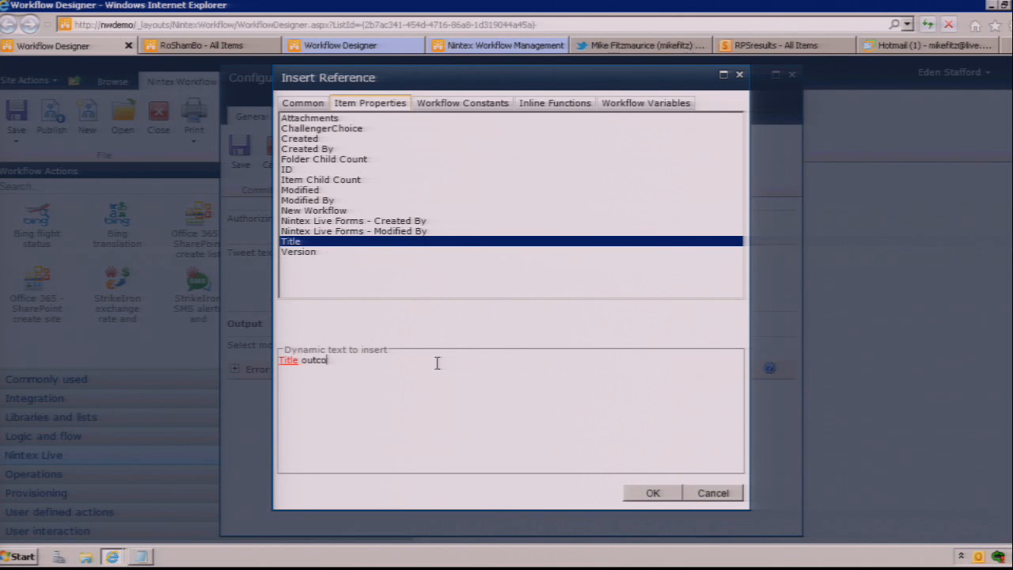
left_click(615, 107)
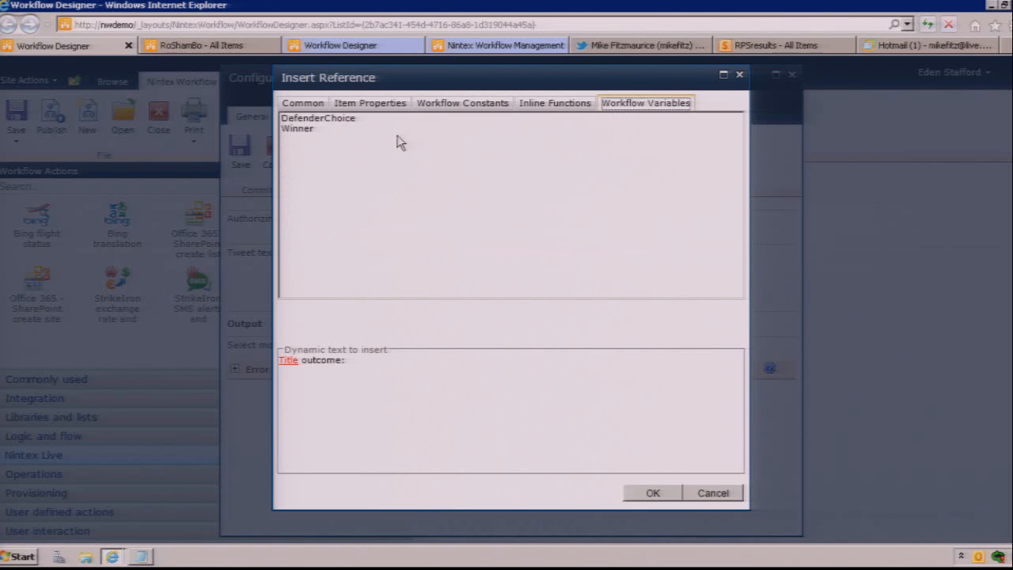
double_click(322, 129)
left_click(671, 494)
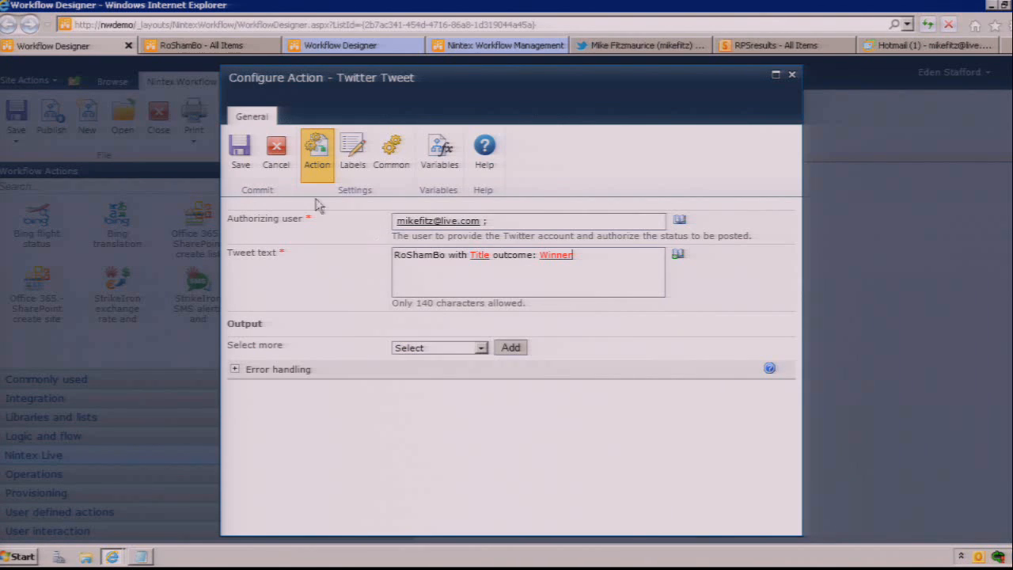
Step: Save the Twitter Tweet action and publish the workflow
left_click(239, 152)
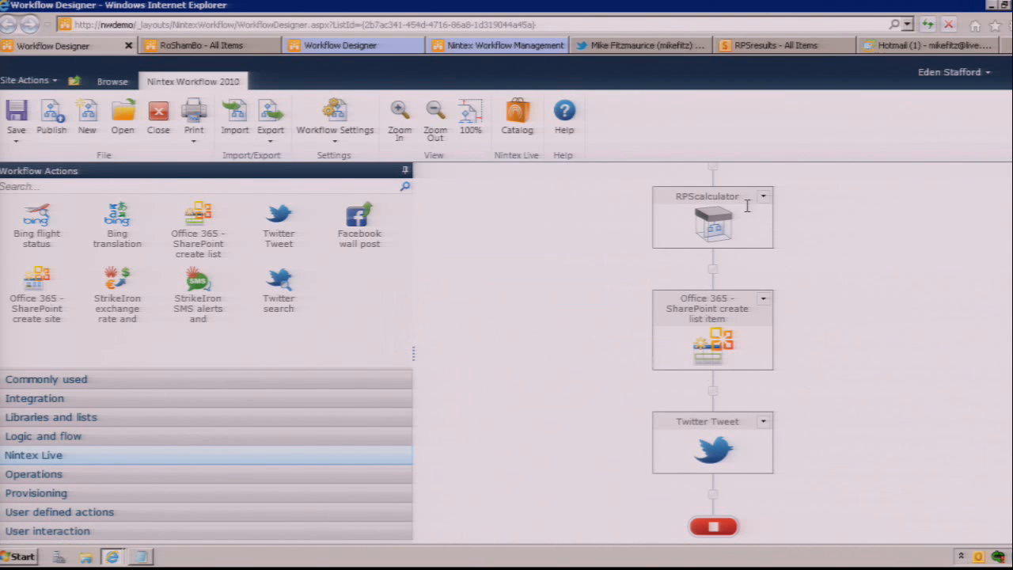
left_click(50, 119)
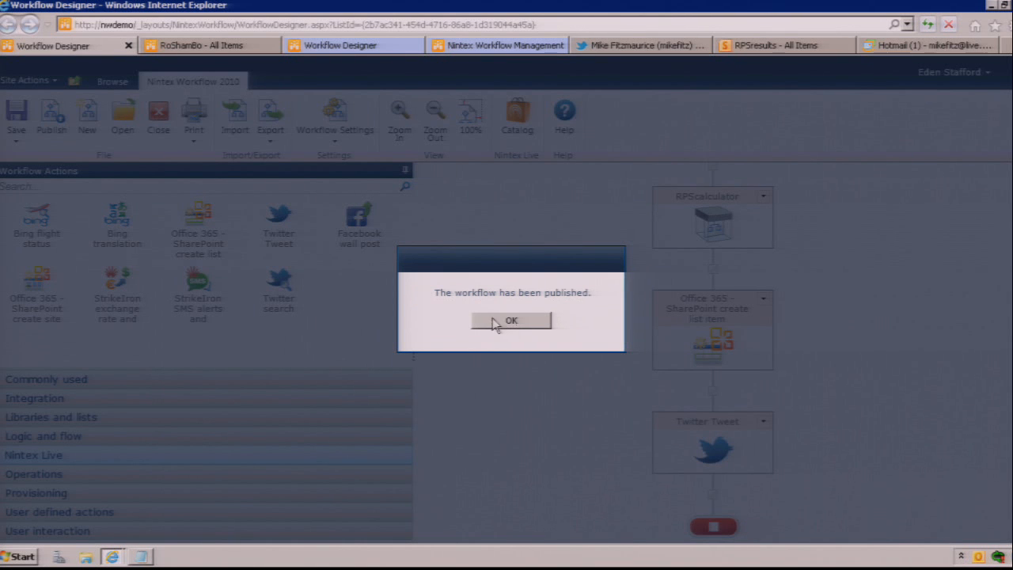
left_click(496, 320)
Step: In the workflow settings, enable verbose logging, publishing without validation and starting the workflow from the item menu
left_click(357, 125)
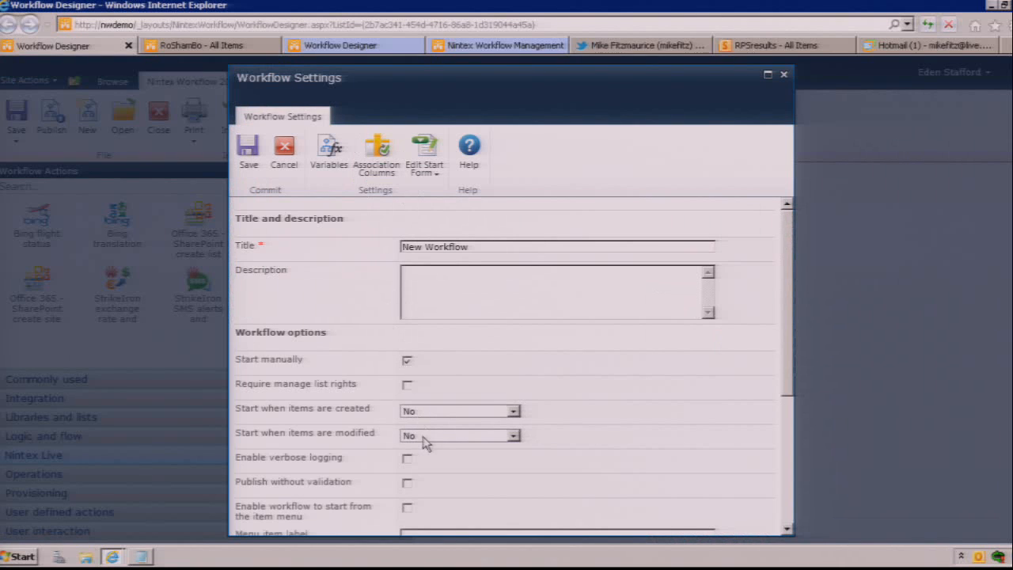
left_click(407, 486)
left_click(408, 461)
left_click(407, 510)
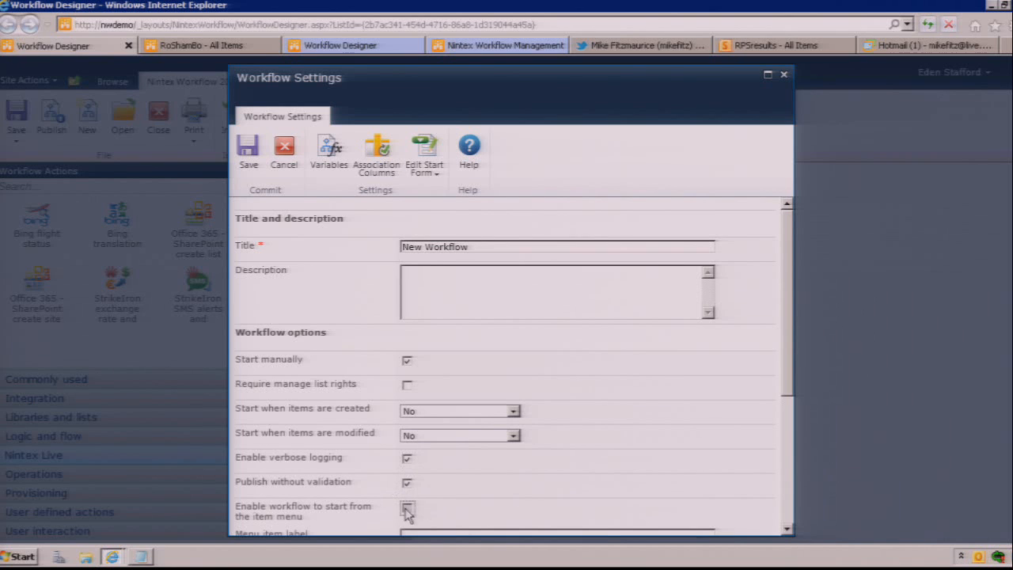
Step: Set the workflow to start when items are created to Yes and save the workflow settings
left_click(787, 529)
left_click(787, 529)
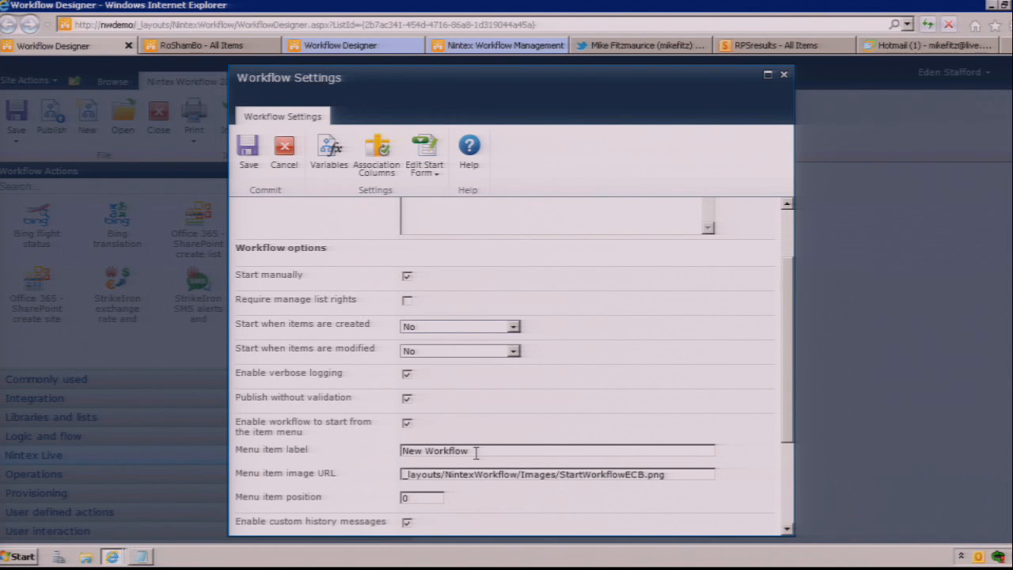
left_click(409, 328)
left_click(411, 339)
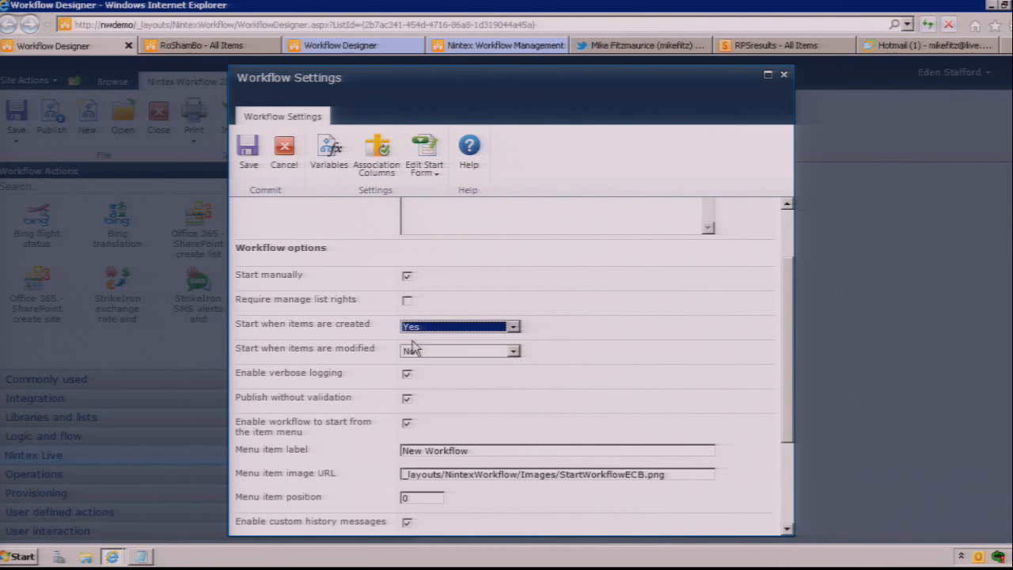
scroll(781, 248, "up", 2)
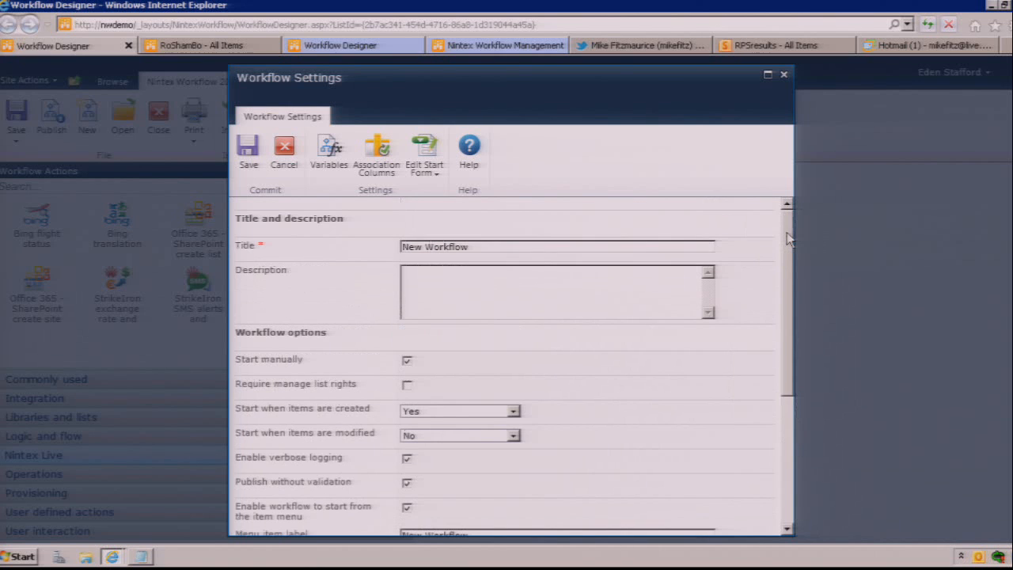
left_click(249, 162)
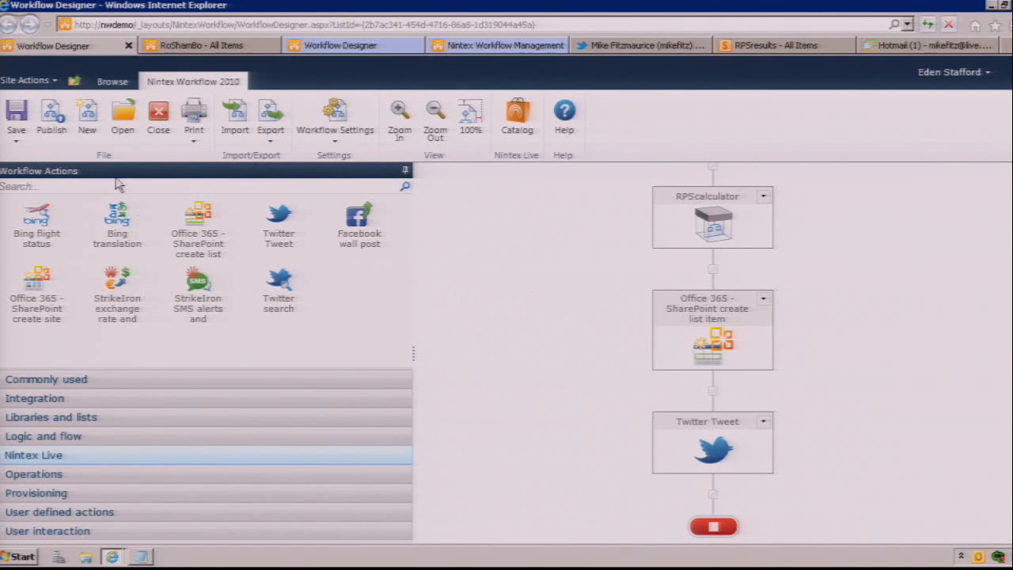
Step: Republish the workflow under its existing title, overwriting the existing version
left_click(61, 127)
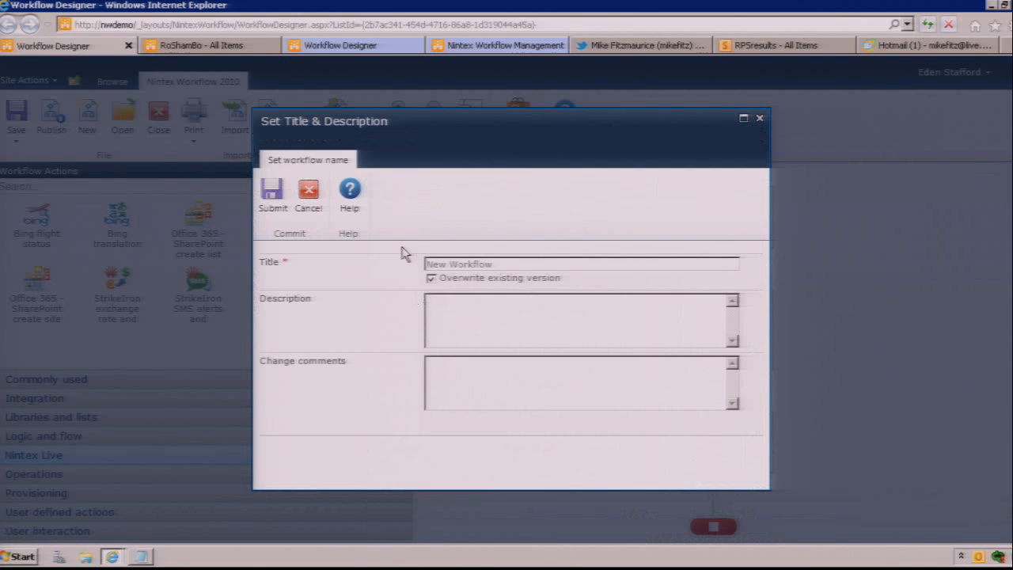
left_click(269, 203)
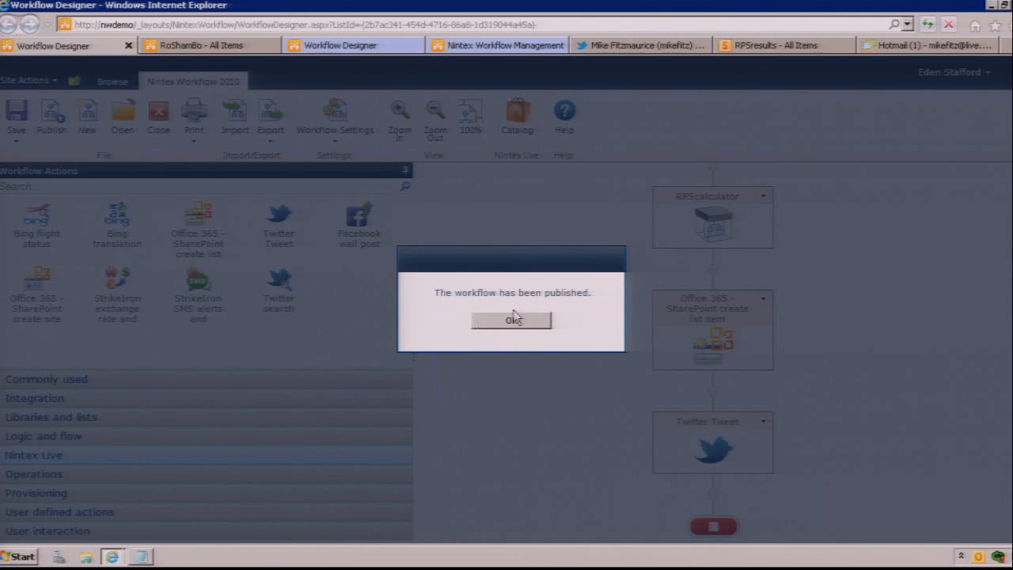
left_click(514, 320)
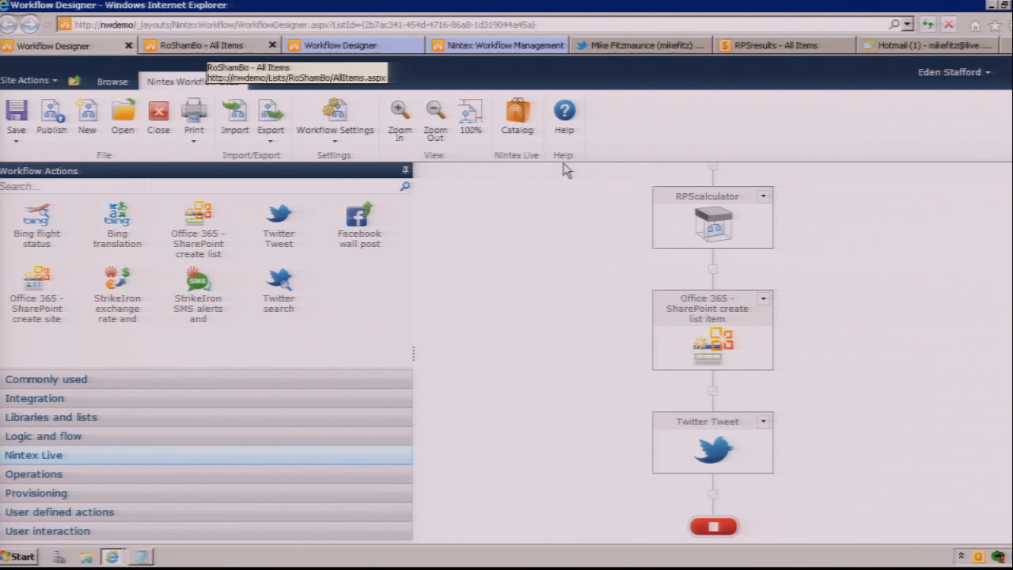
Step: Page through the RoShamBo list's items up to the third page to examine the challengers' entries
left_click(227, 49)
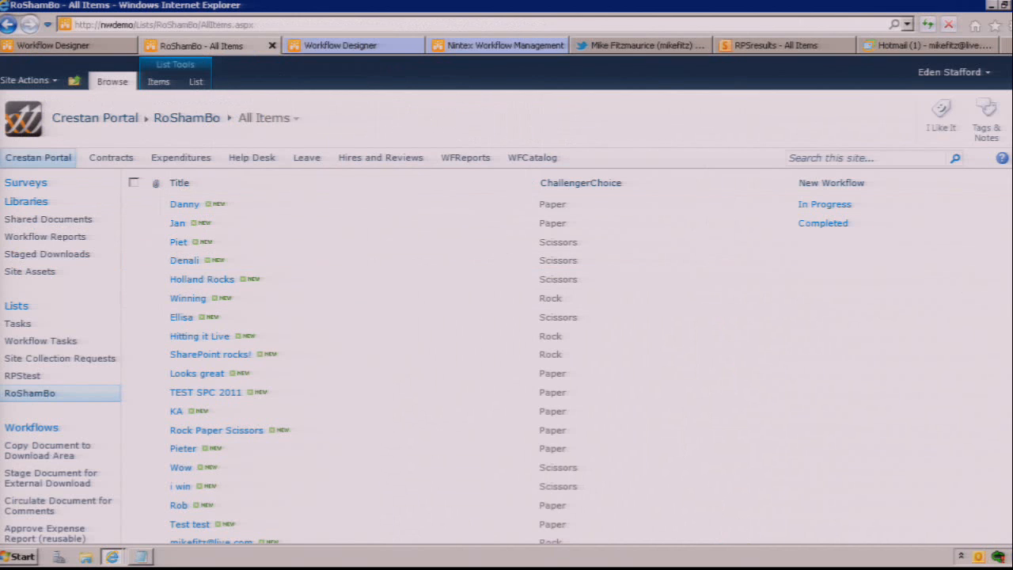
scroll(554, 317, "down", 5)
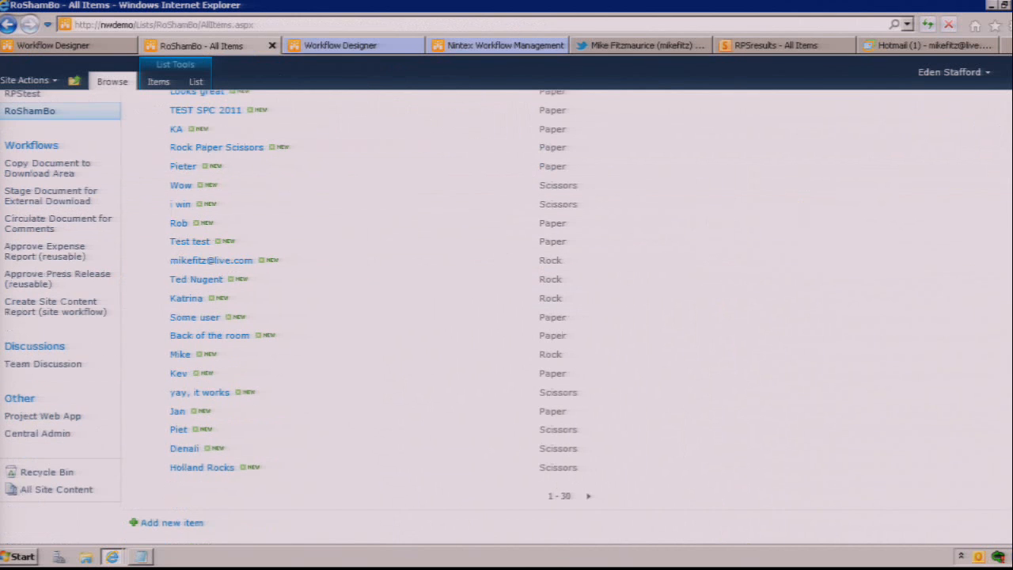
left_click(588, 498)
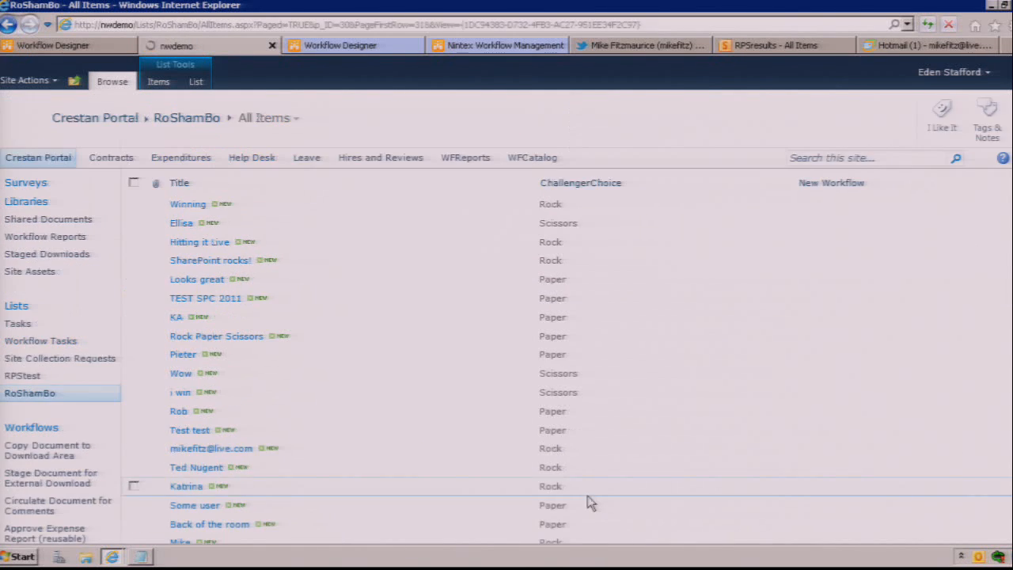
scroll(712, 434, "down", 5)
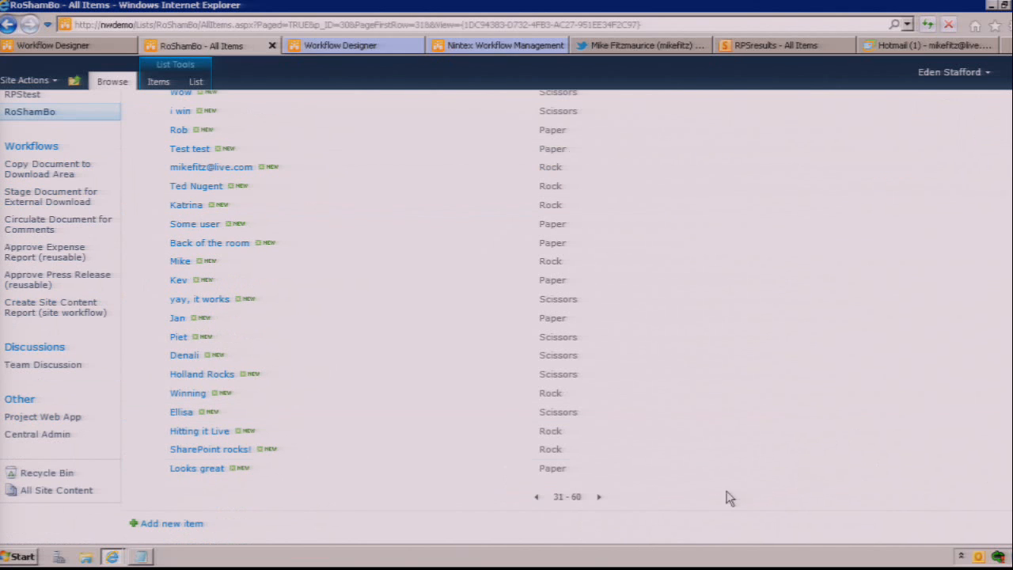
left_click(599, 498)
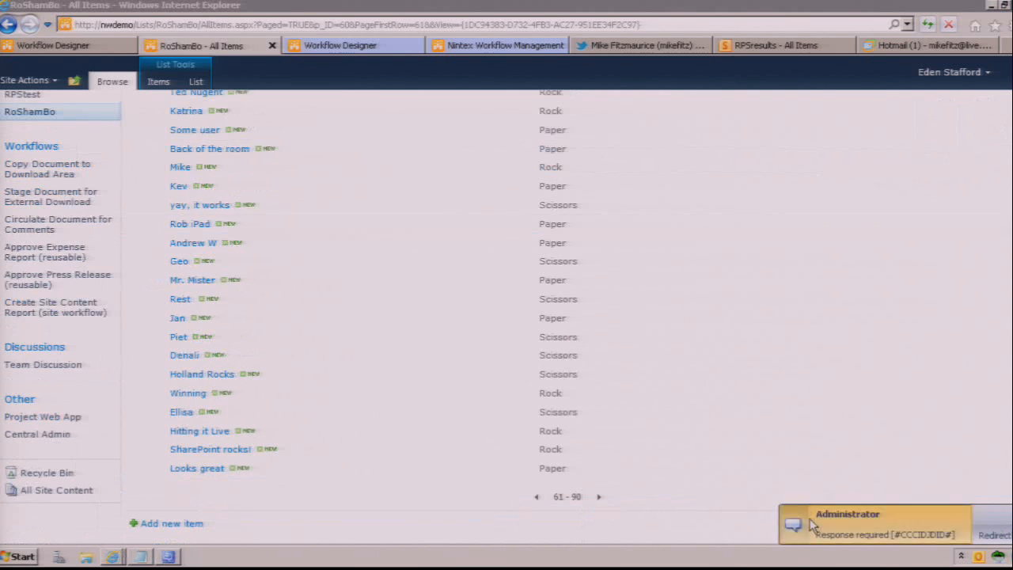
Step: Accept the first incoming challenge in the chat, choose rock and add the comment "ha"
left_click(810, 525)
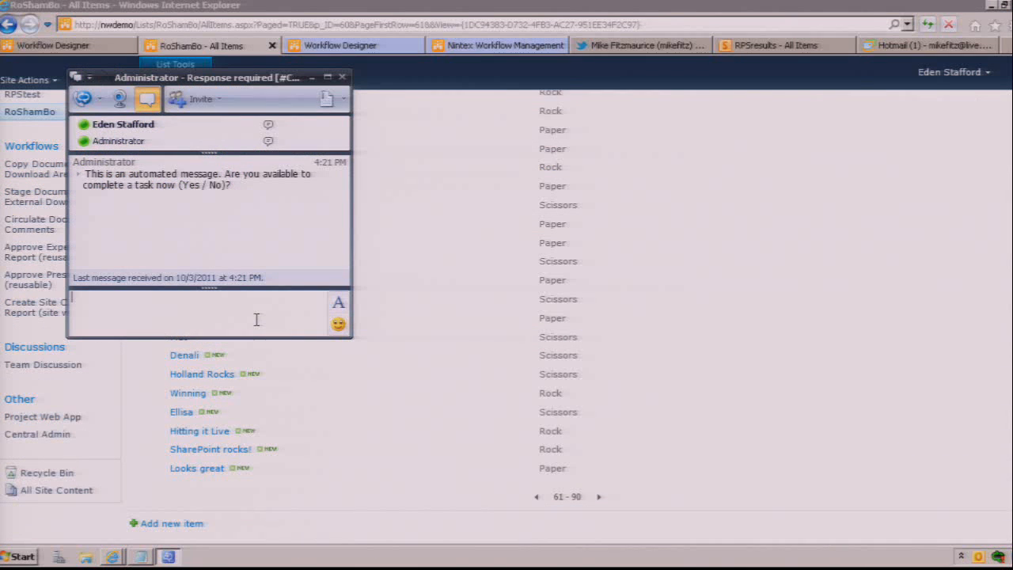
type("yes")
key("Return")
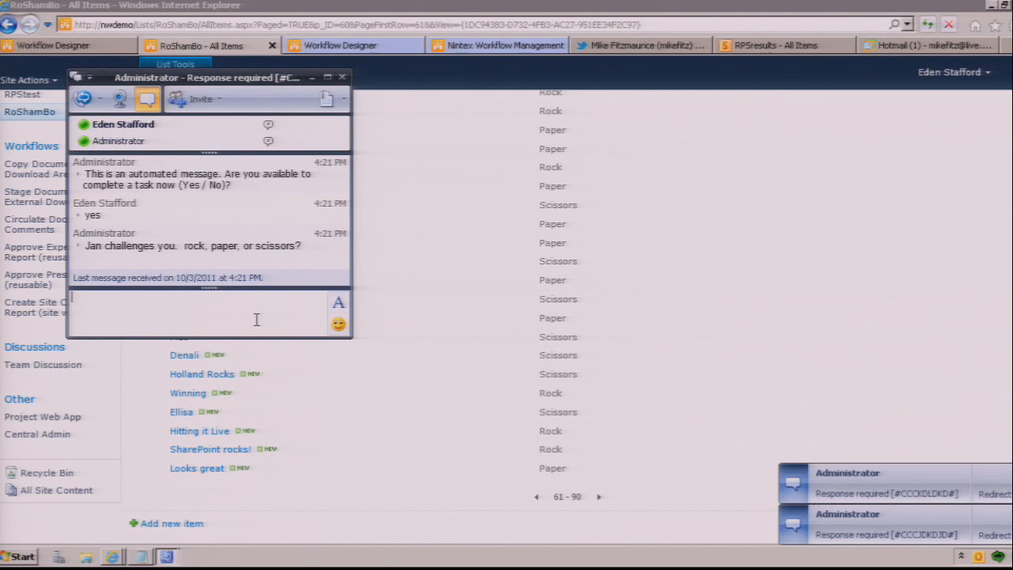
type("rock")
key("Return")
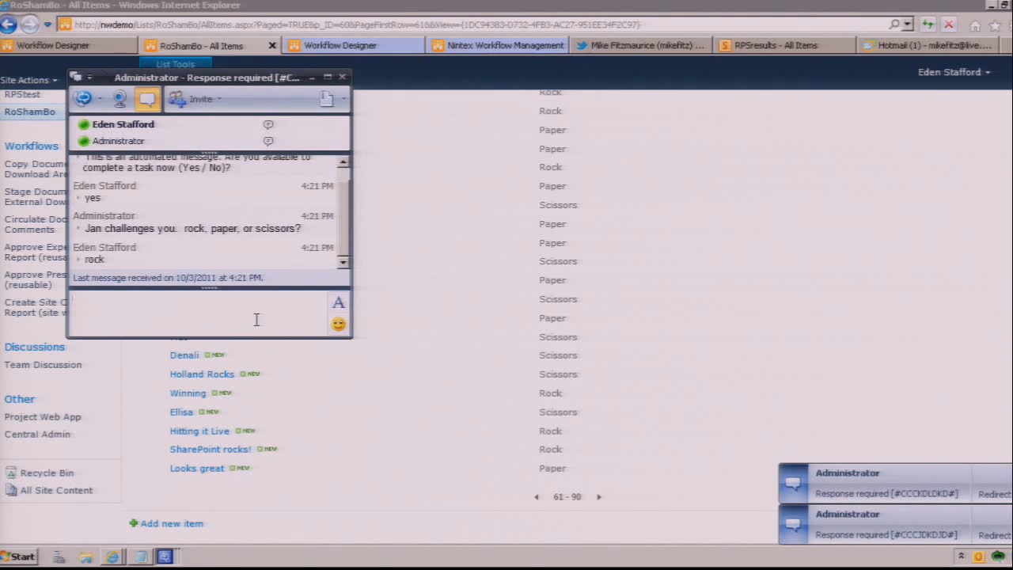
type("ha")
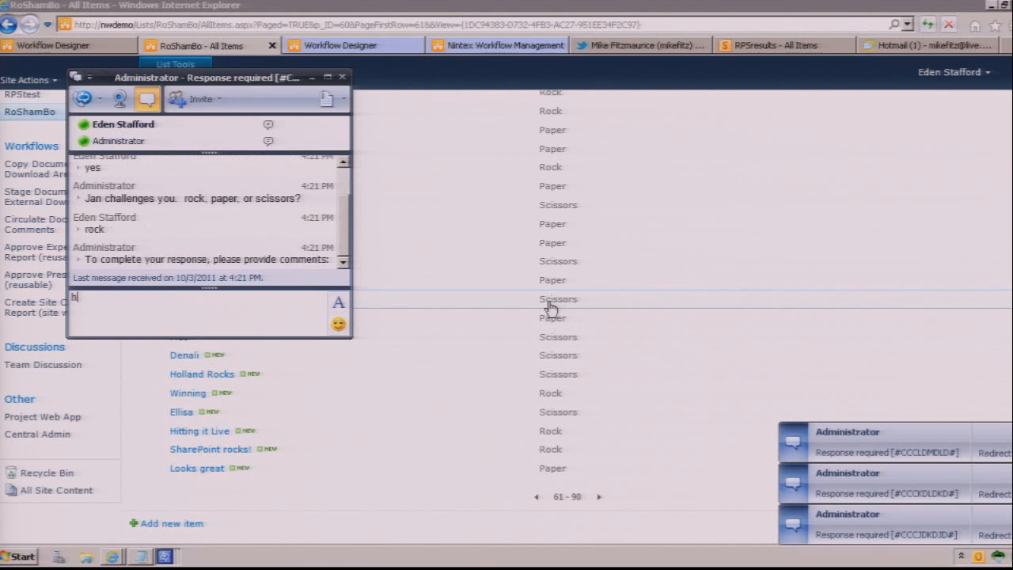
key("Return")
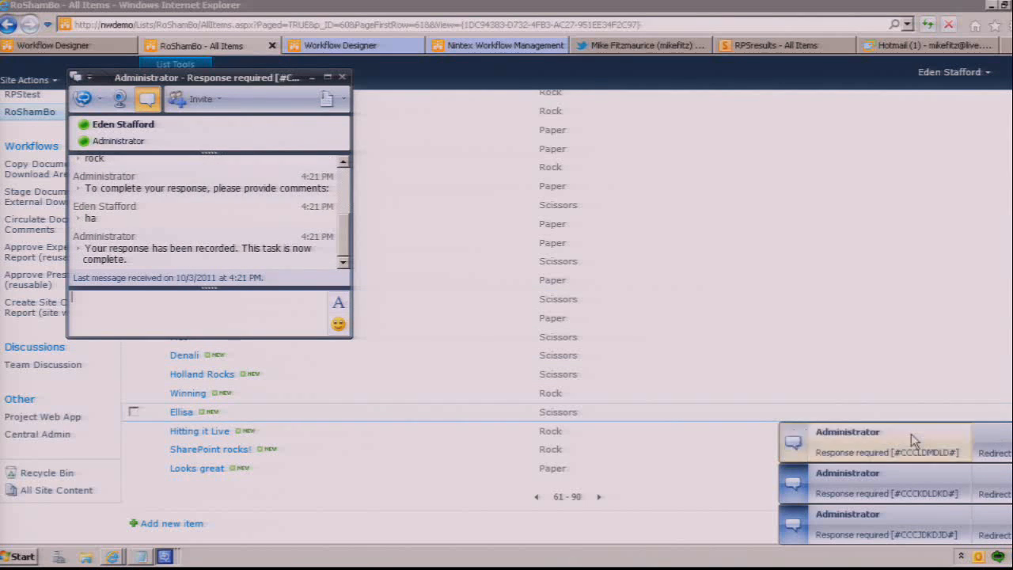
Step: Accept the challenge from Holland Rocks in its chat, choose paper and add the comment "ha"
left_click(911, 433)
type("yes")
key("Return")
type("paper")
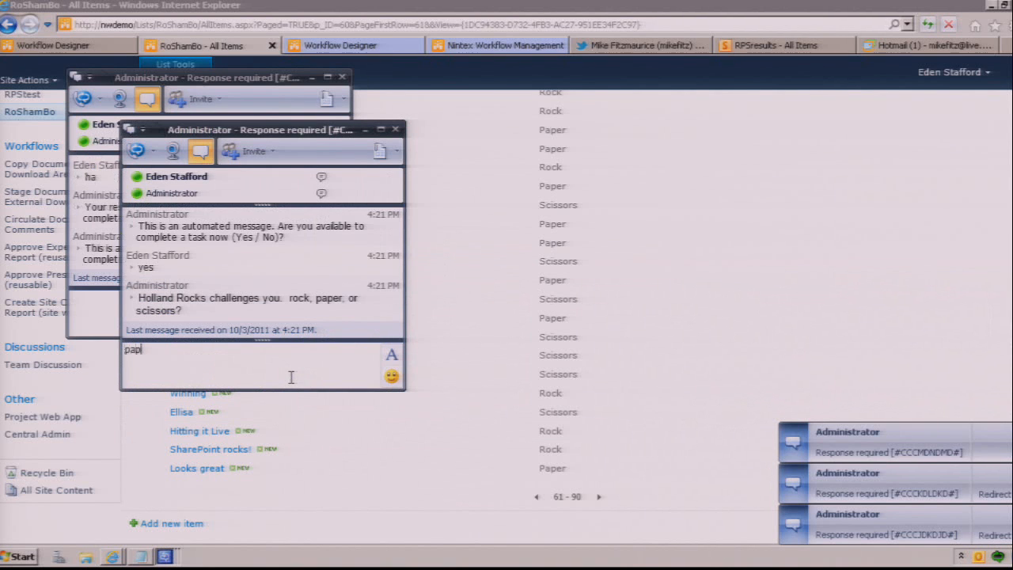
key("Return")
type("ha")
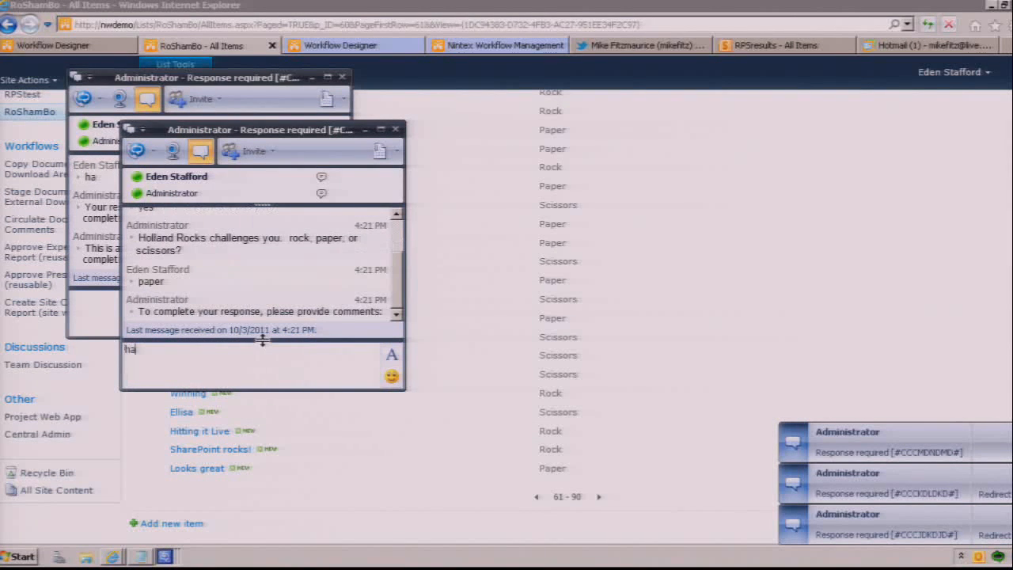
key("Return")
Step: Accept the challenge from Winning in the chat, choose scissors and add the comment "ha!"
left_click(926, 431)
type("scissors")
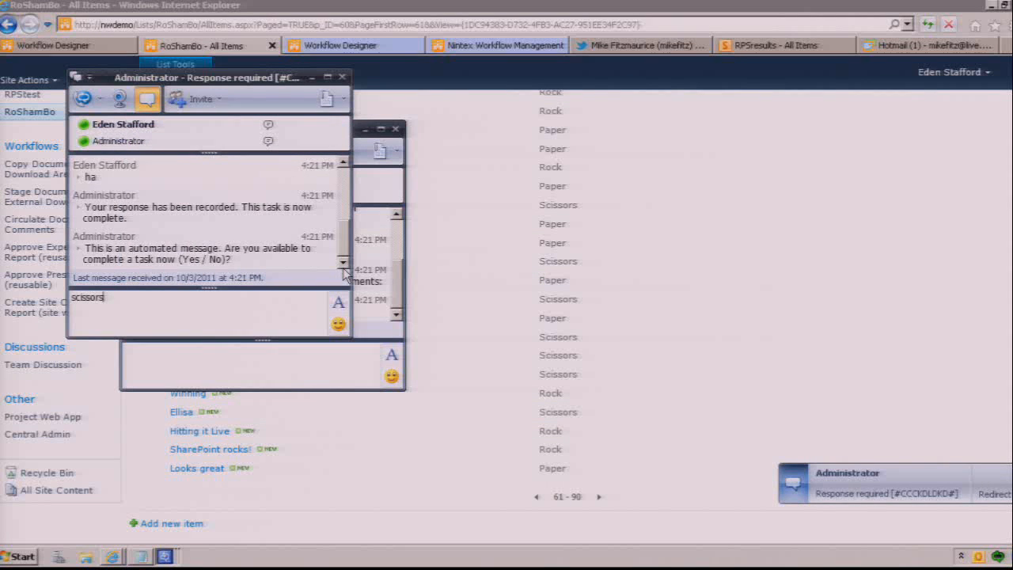
key("Return")
type("yes")
key("Return")
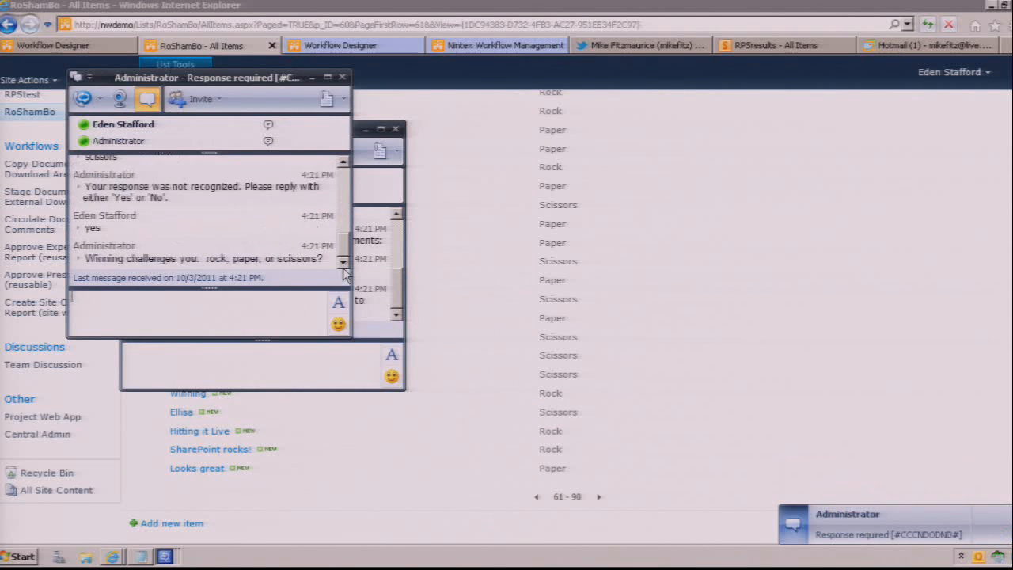
type("scissors")
key("Return")
type("ha!")
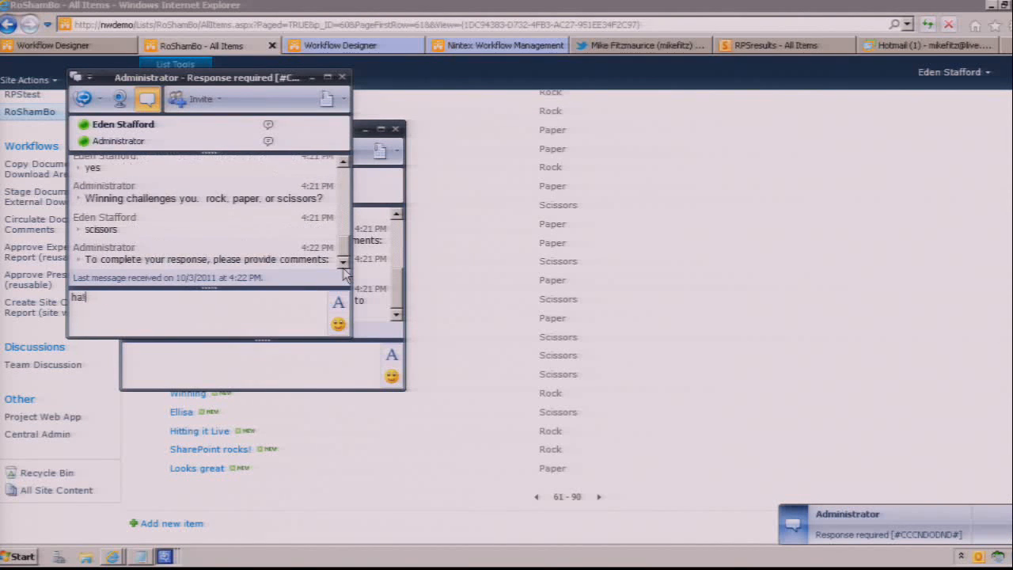
key("Return")
Step: Try to answer the next incoming challenge in its chat with rock, paper and the comment "ha!"
left_click(946, 517)
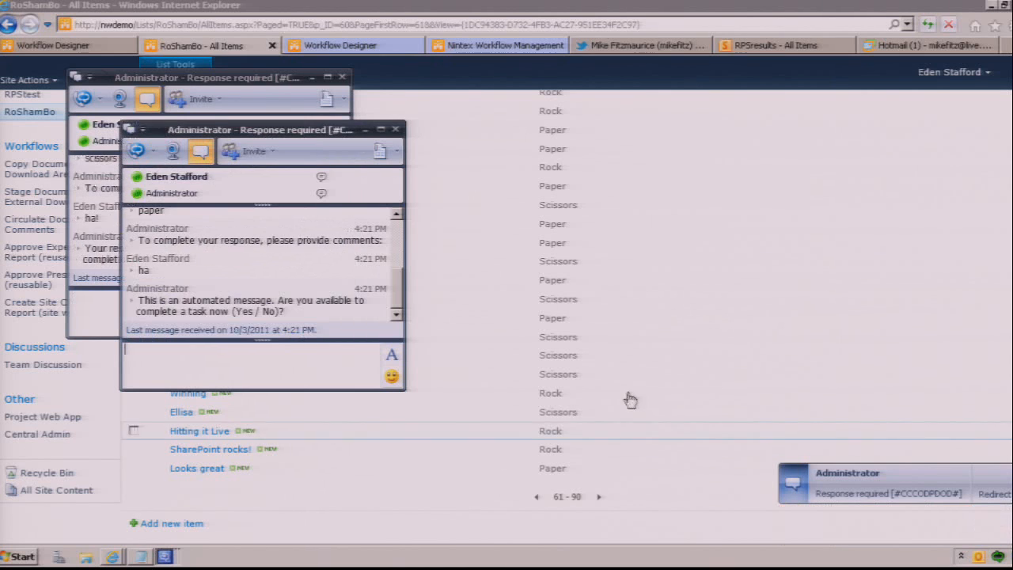
type("rock")
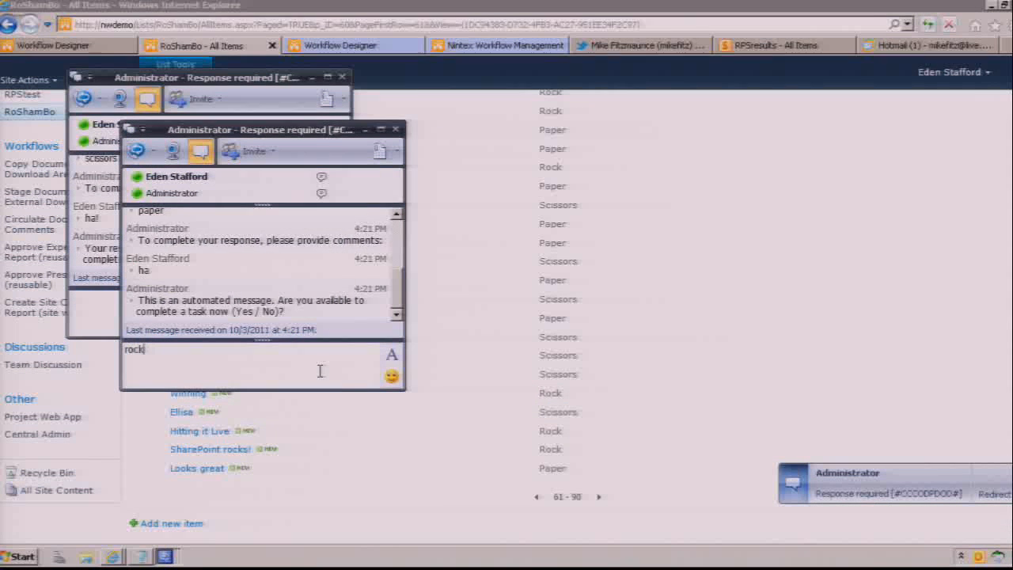
key("Return")
type("paper")
key("Return")
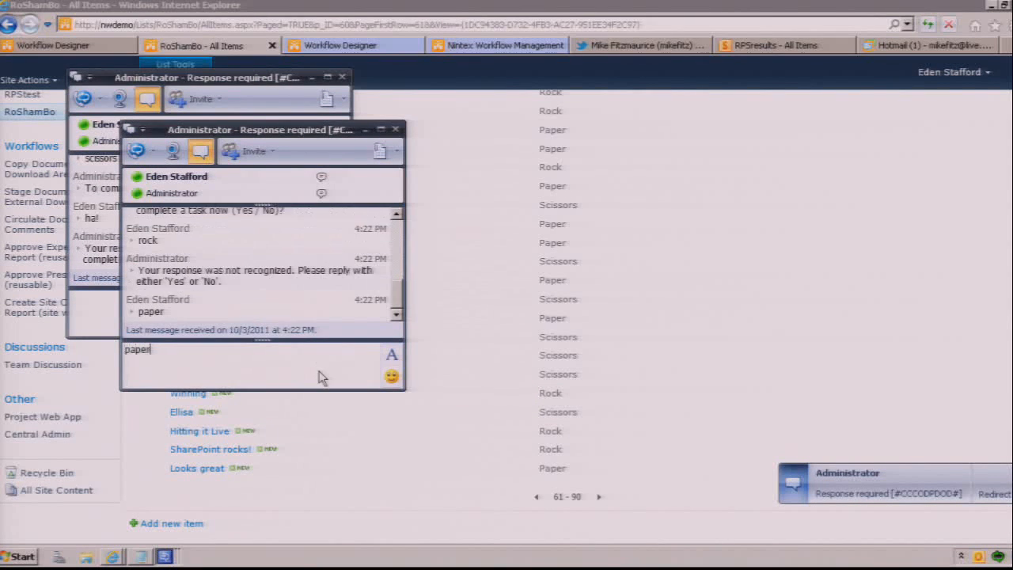
type("ha!")
key("Return")
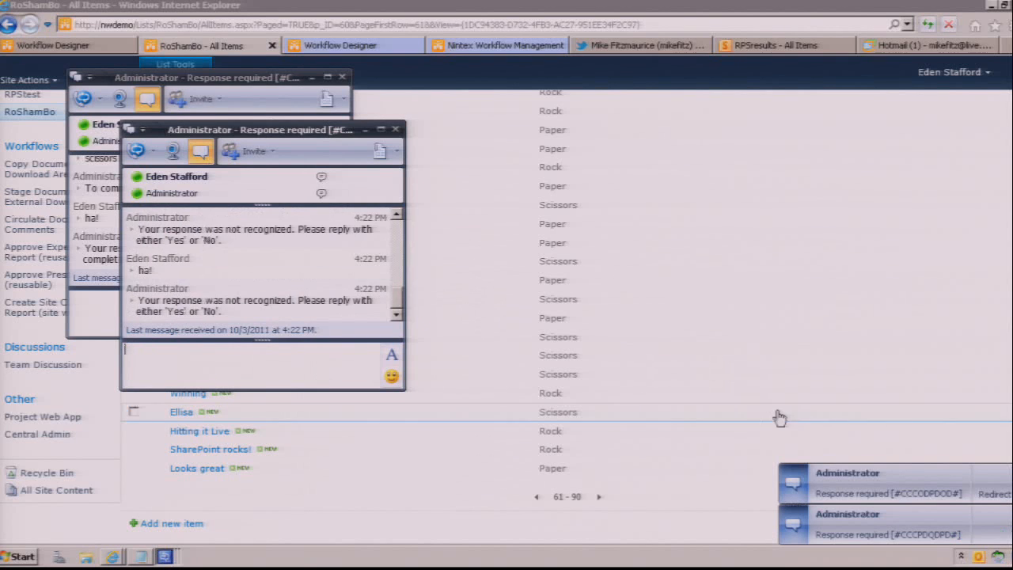
Step: Accept the challenge from Hitting it Live in its chat, choose rock and add the comment "thanks"
left_click(832, 479)
type("yes")
key("Return")
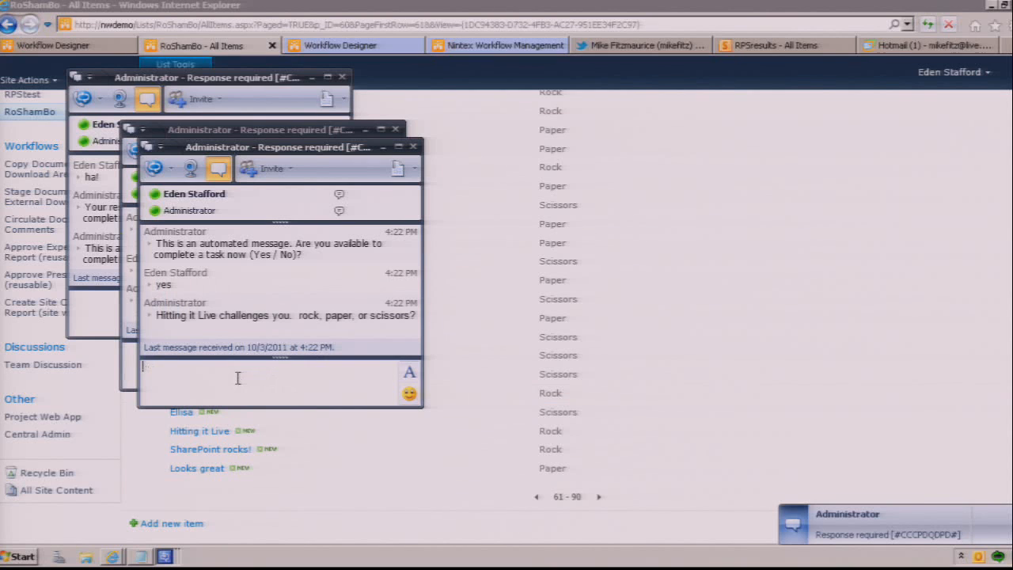
type("rock")
key("Return")
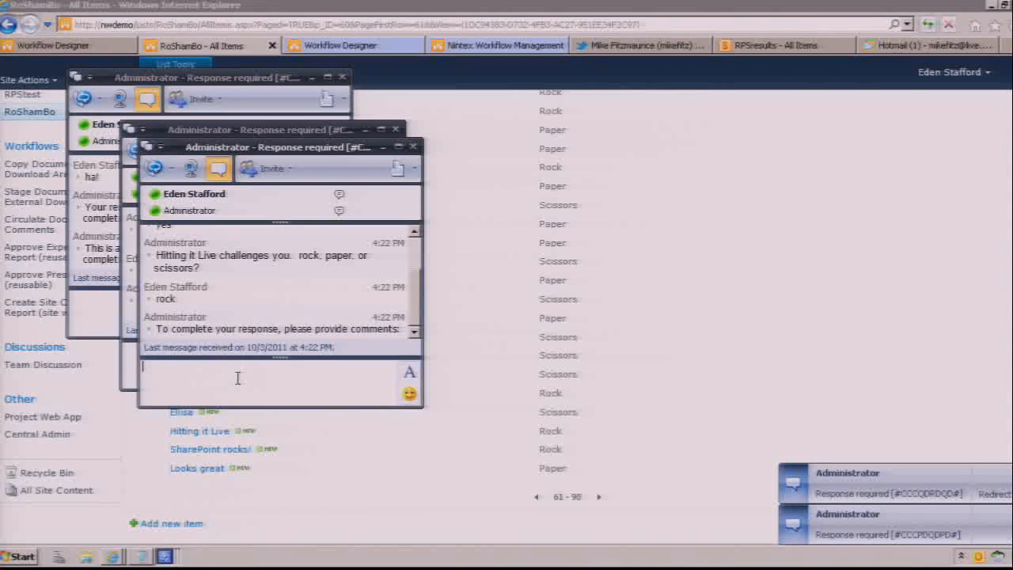
type("thank")
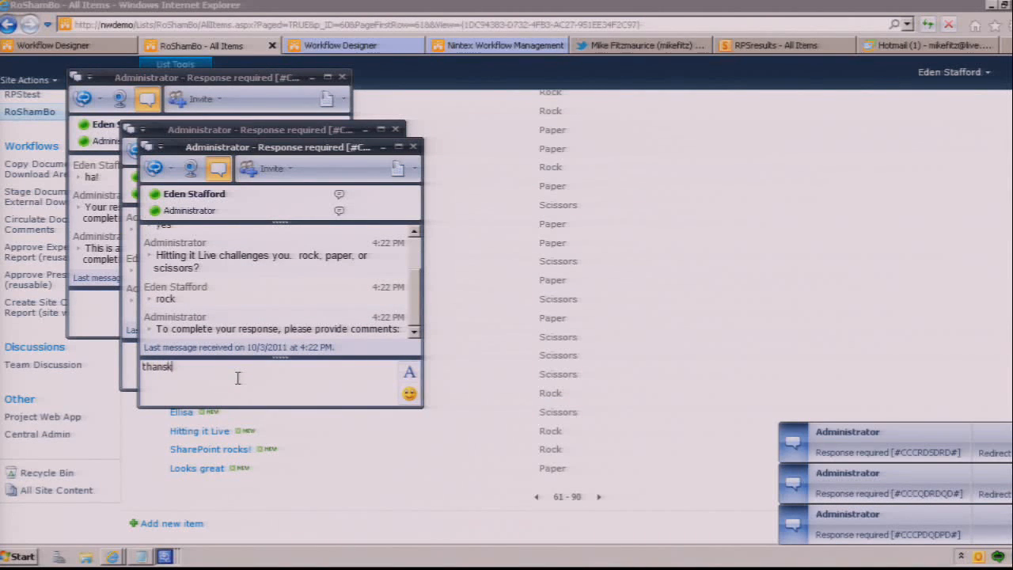
type("s")
key("Return")
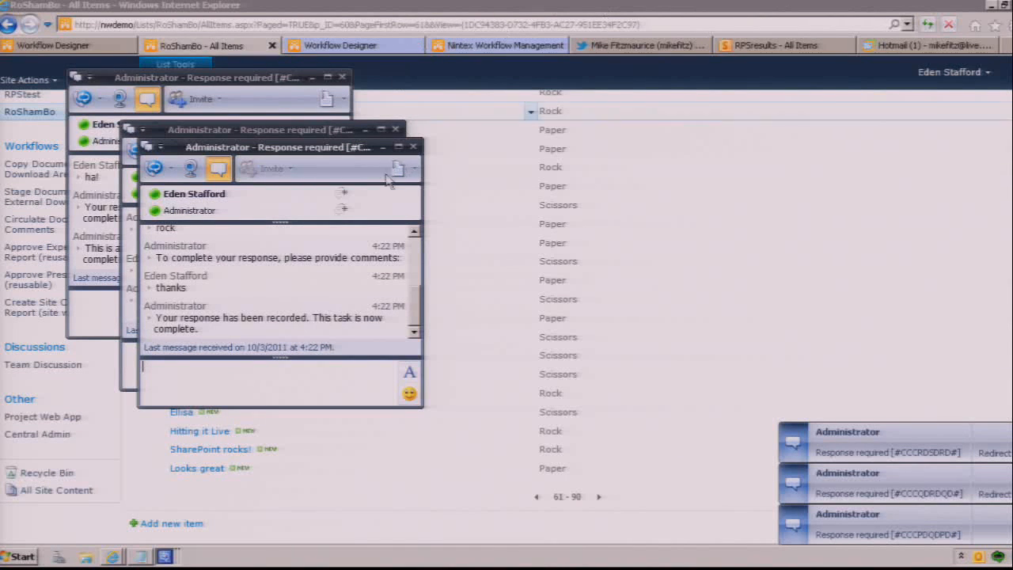
Step: Close the three open chat conversations
left_click(412, 147)
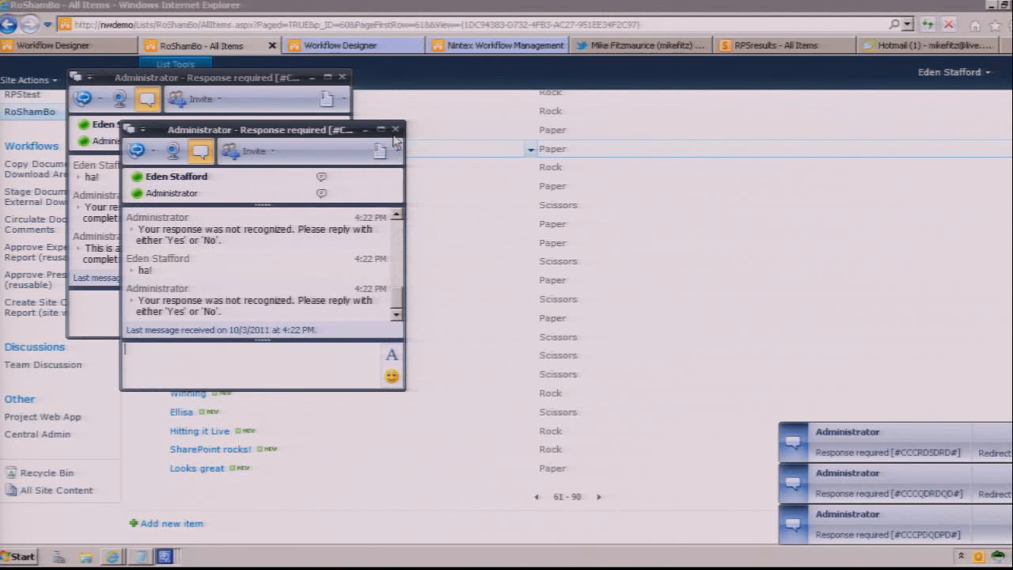
left_click(395, 129)
left_click(342, 77)
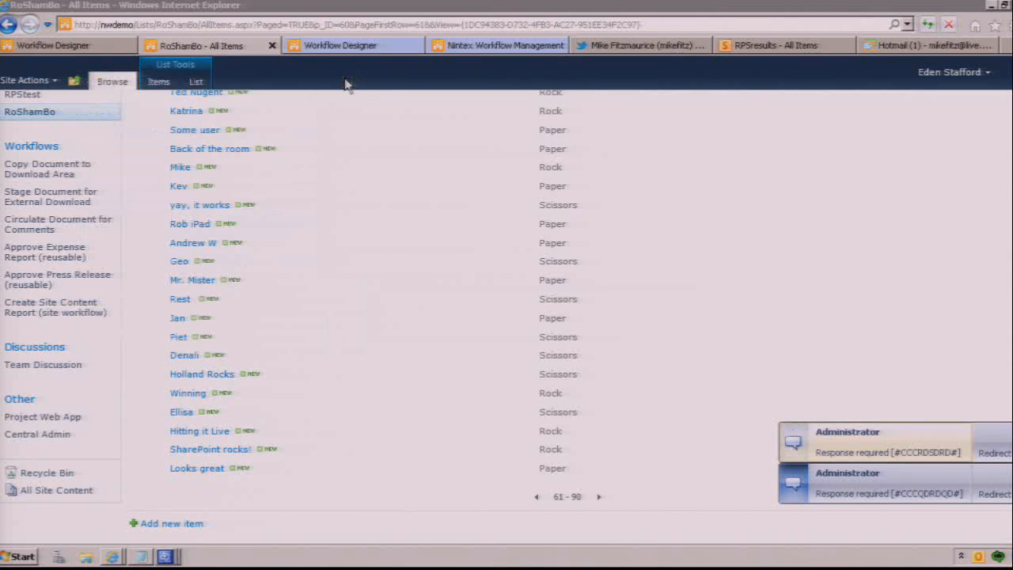
Step: Set the workflow's "Start when items are created" option to No and republish it, overwriting the existing version
left_click(88, 47)
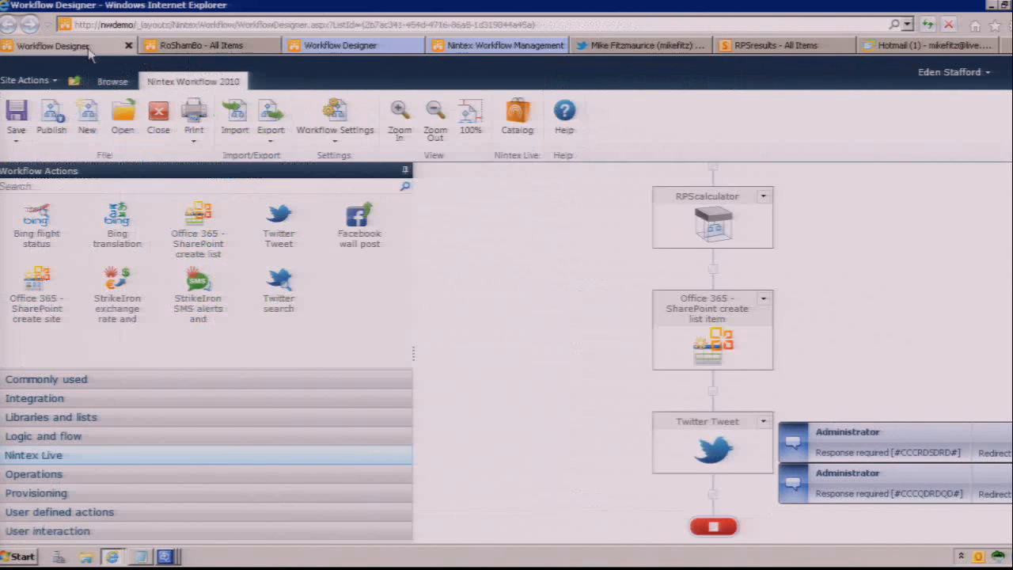
left_click(345, 127)
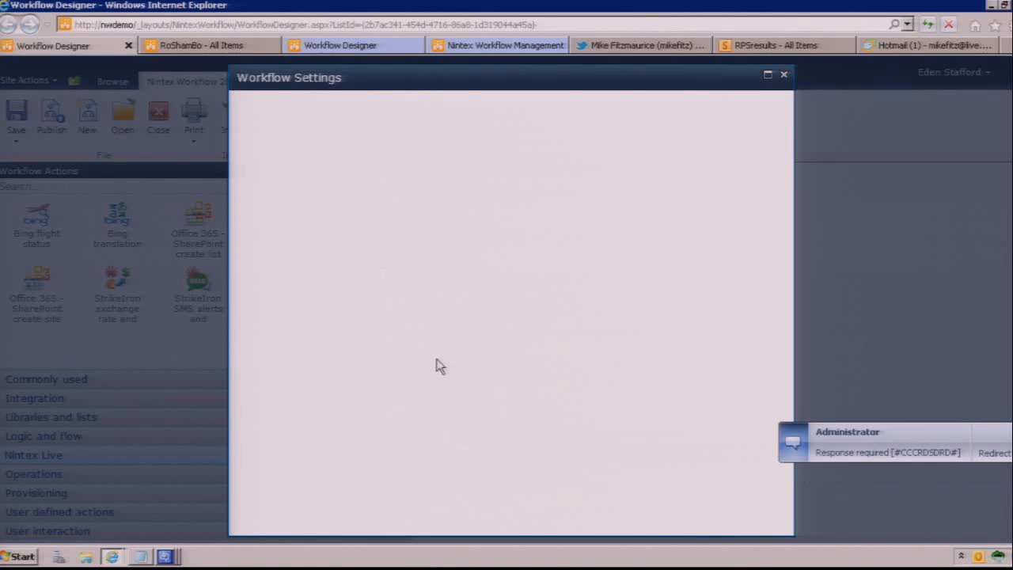
left_click(470, 411)
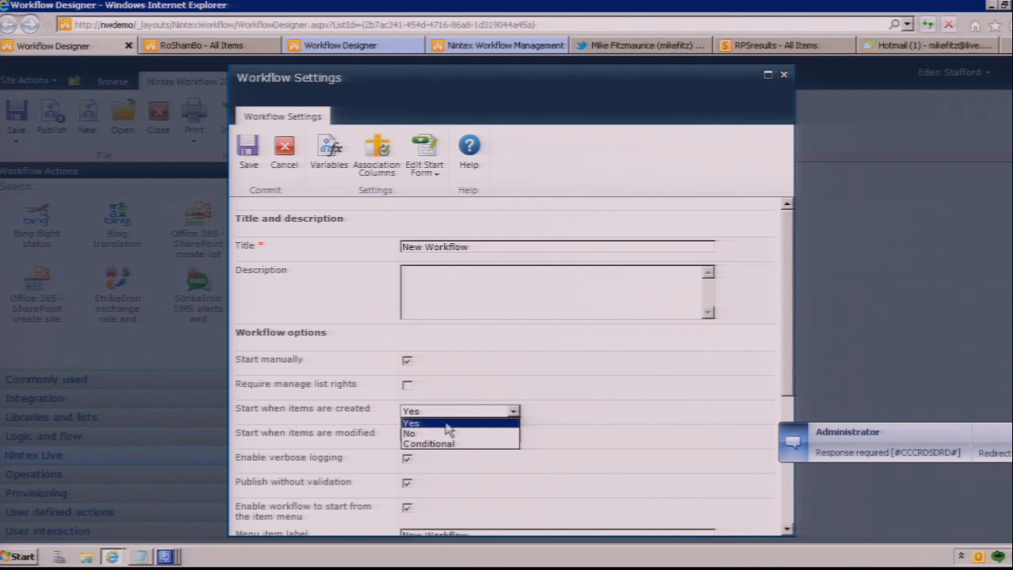
left_click(423, 435)
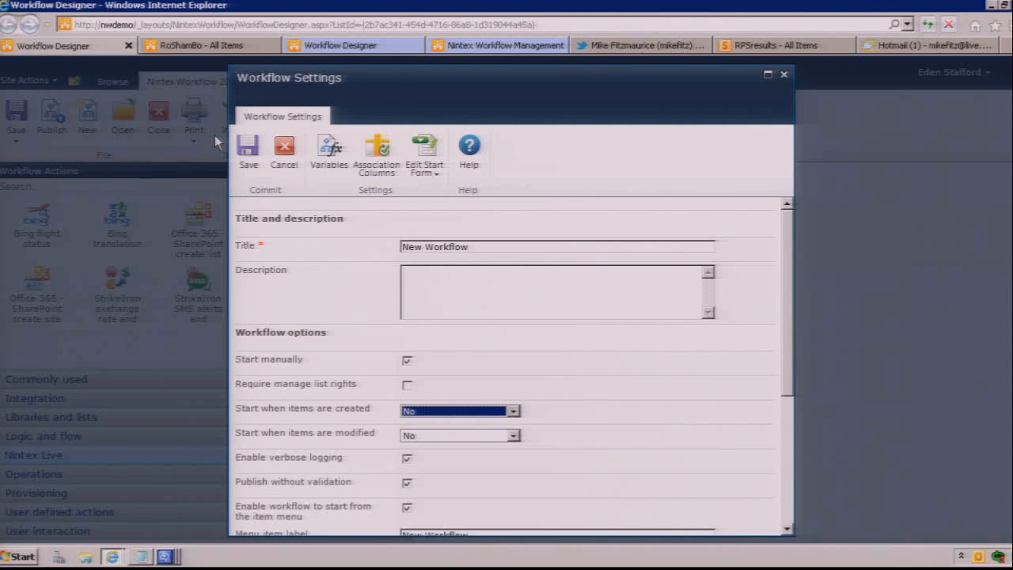
left_click(248, 152)
left_click(52, 133)
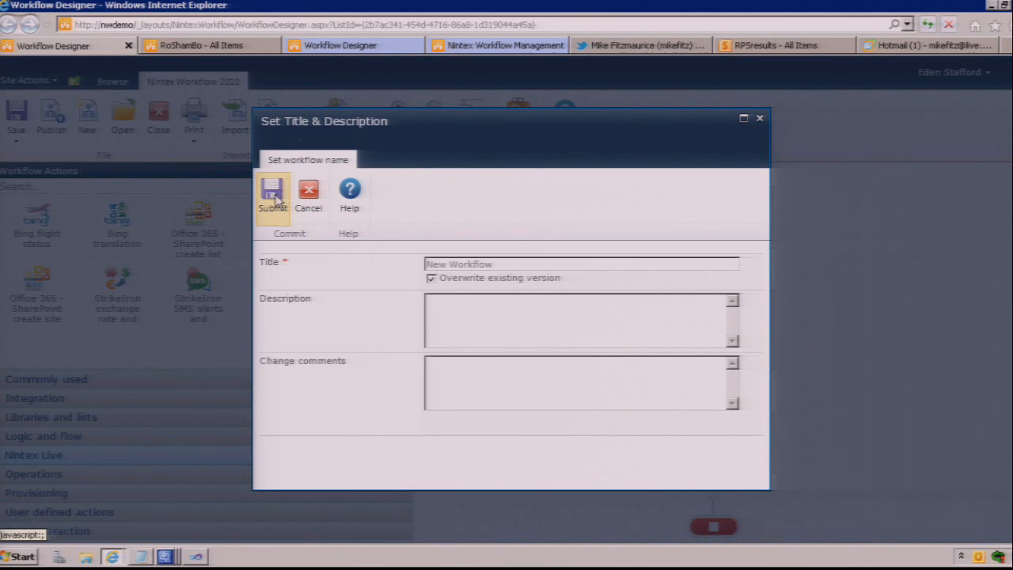
left_click(272, 196)
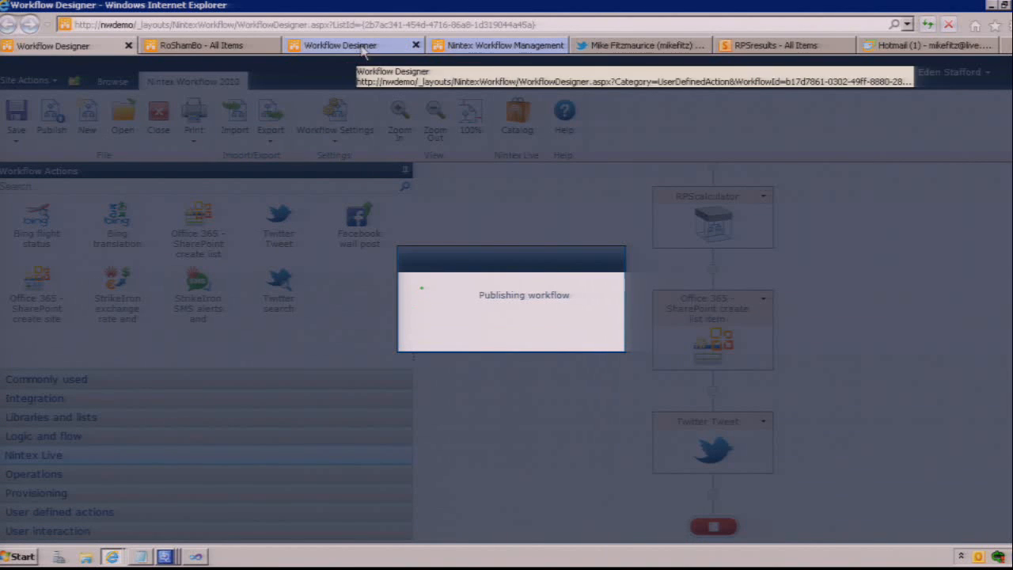
Step: Show the RoShamBo list's next page, then accept the Rock Paper Scissors challenge in chat with paper and the comment "stop!", and close the chat
left_click(220, 48)
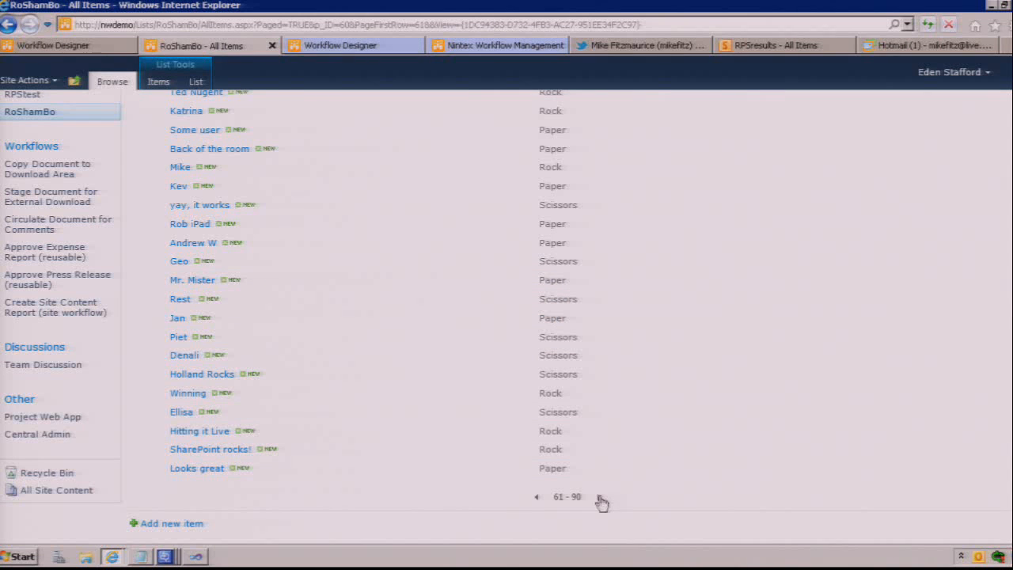
left_click(598, 498)
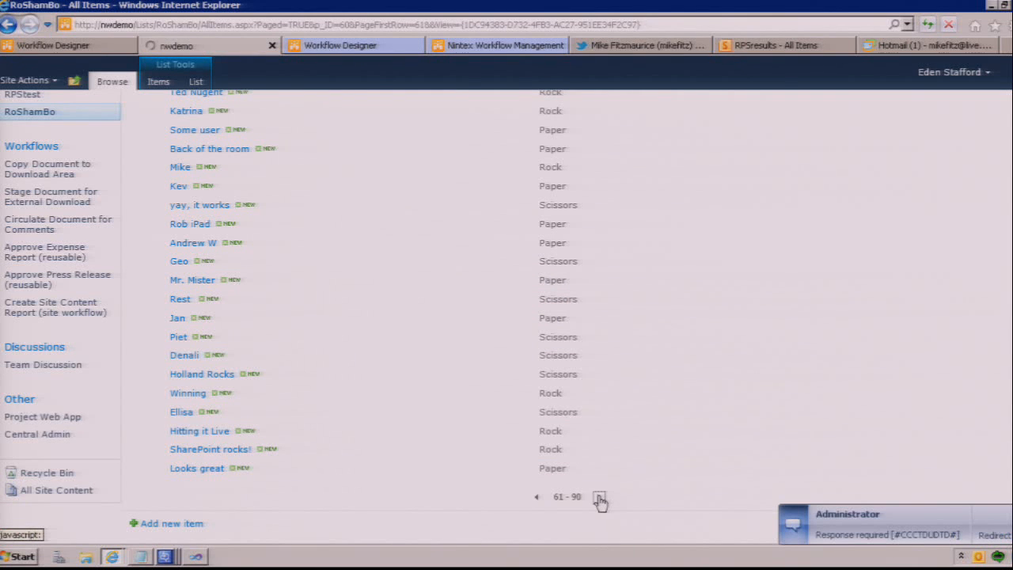
left_click(810, 535)
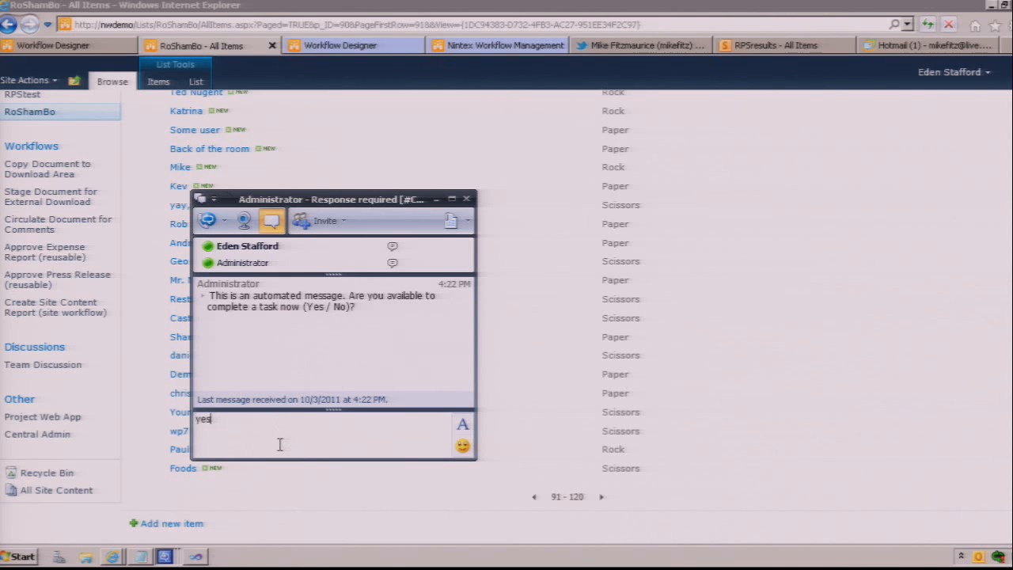
type("yes")
key("Return")
type("p")
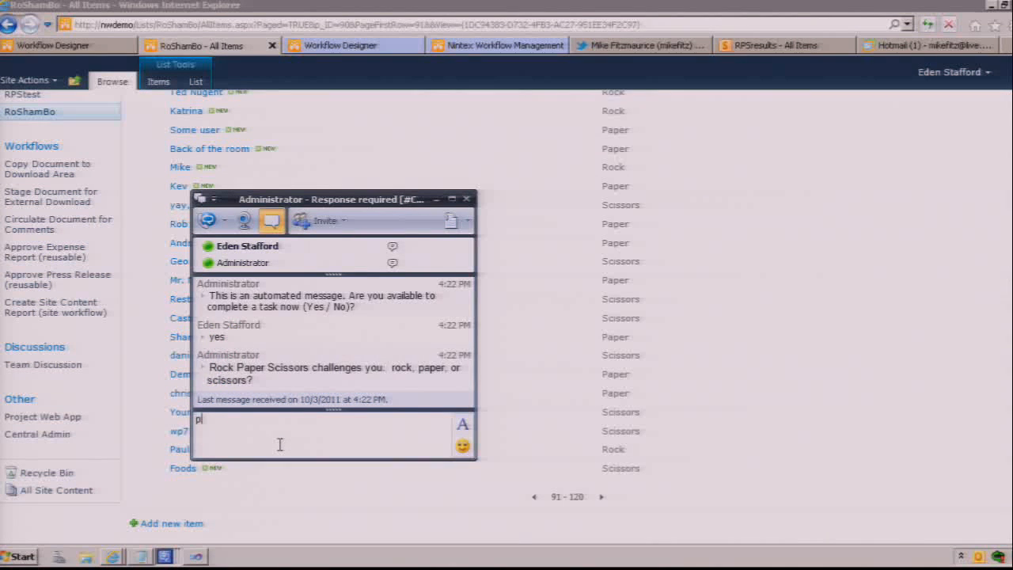
type("aper")
key("Return")
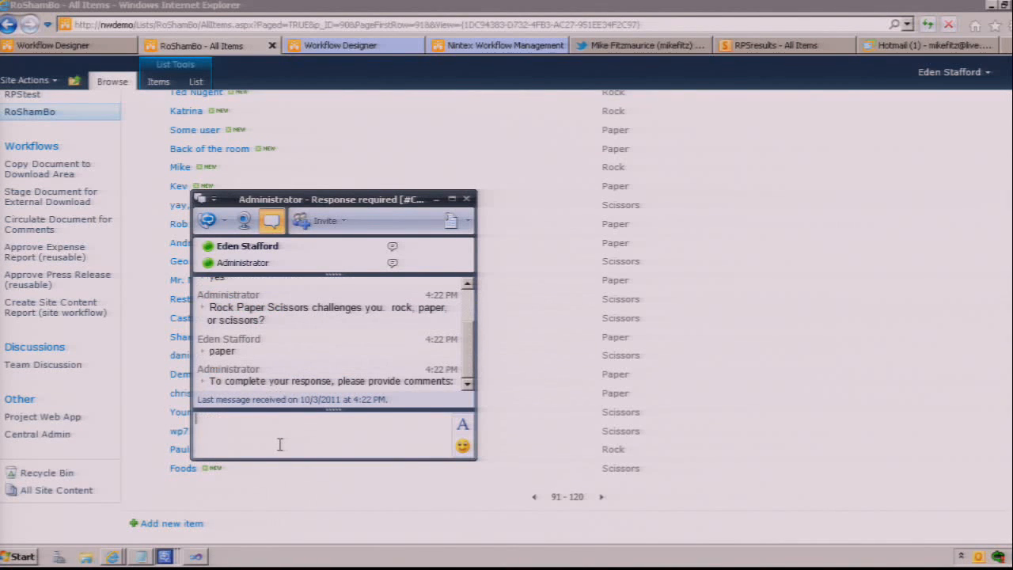
key("Return")
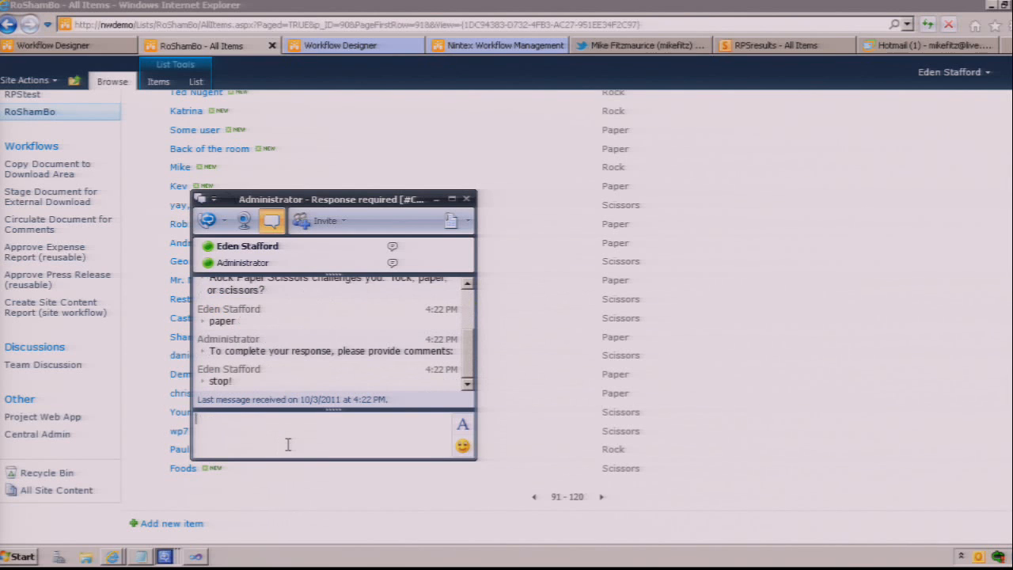
left_click(466, 198)
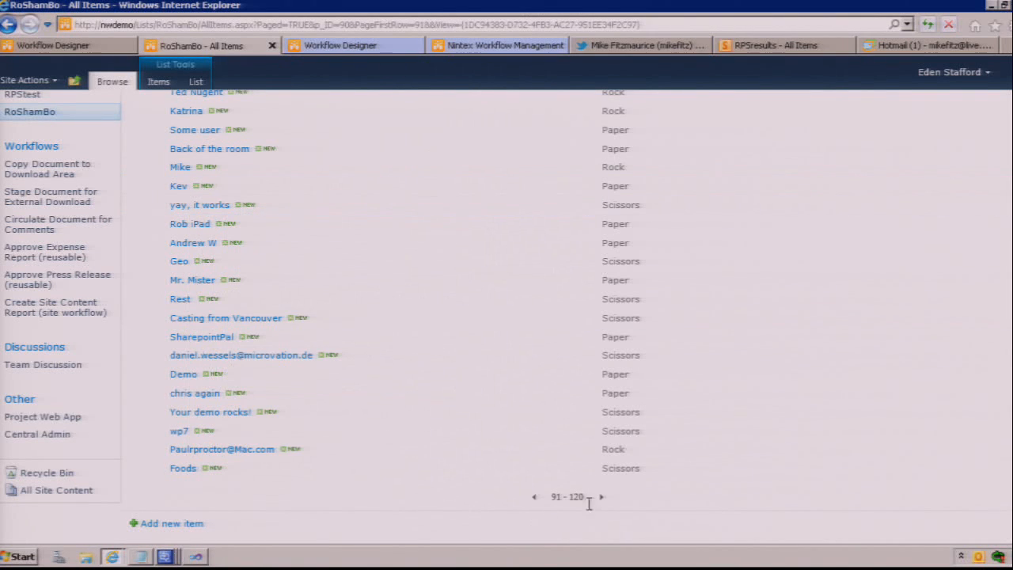
Step: Page through the RoShamBo list up to items 631 - 660 to examine the challengers' entries and choices
scroll(952, 167, "up", 5)
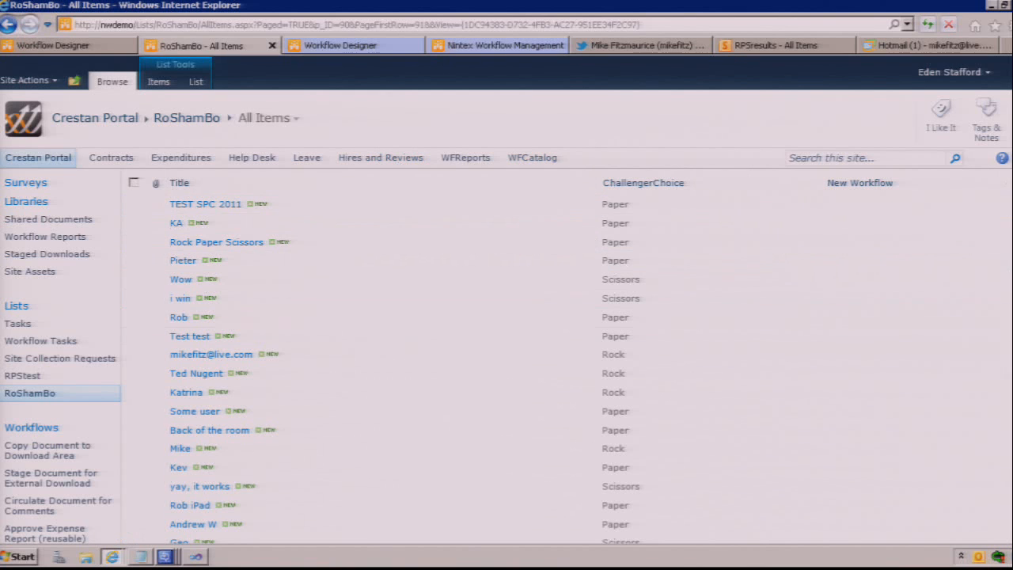
scroll(506, 317, "down", 4)
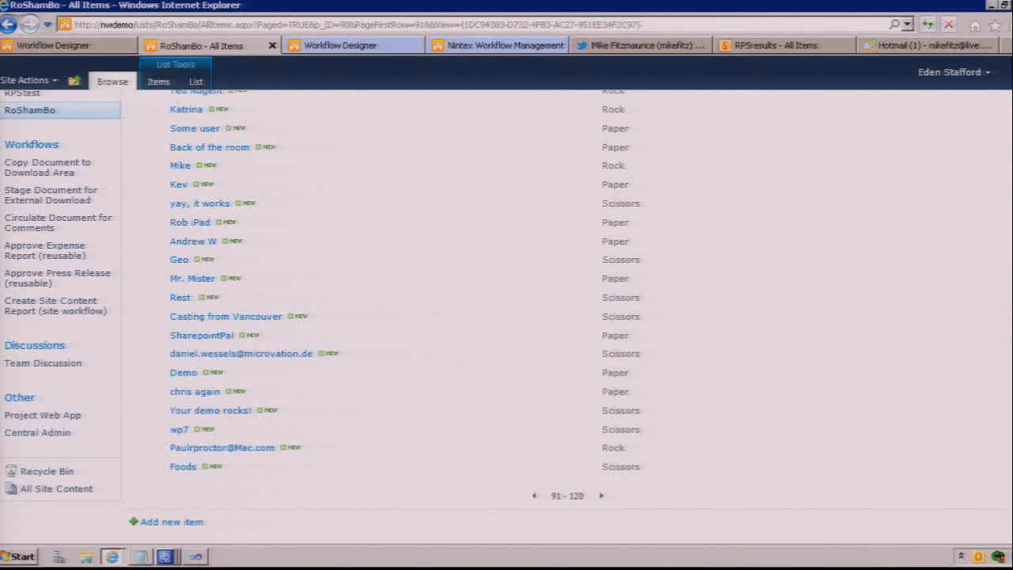
left_click(602, 496)
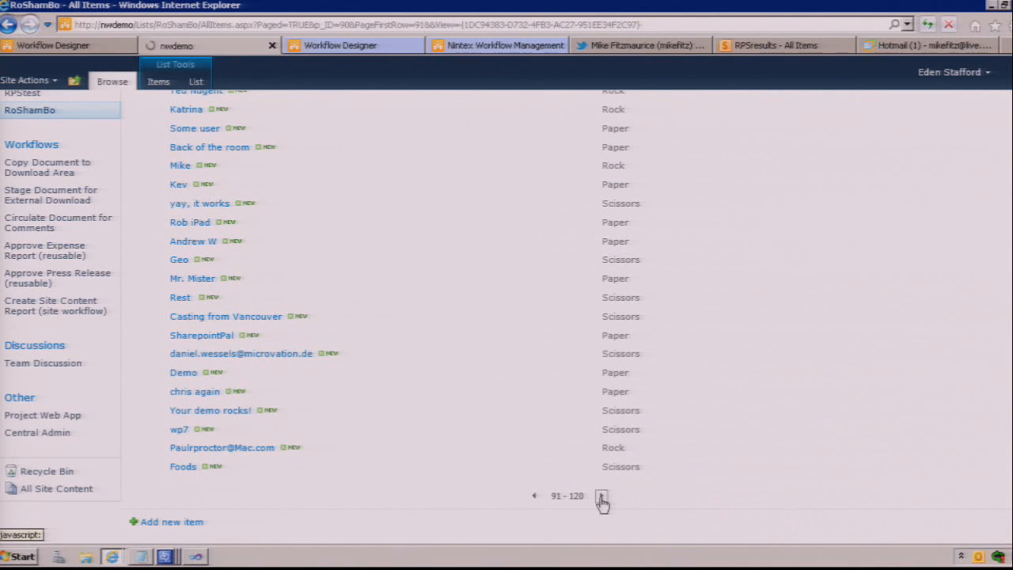
left_click(601, 496)
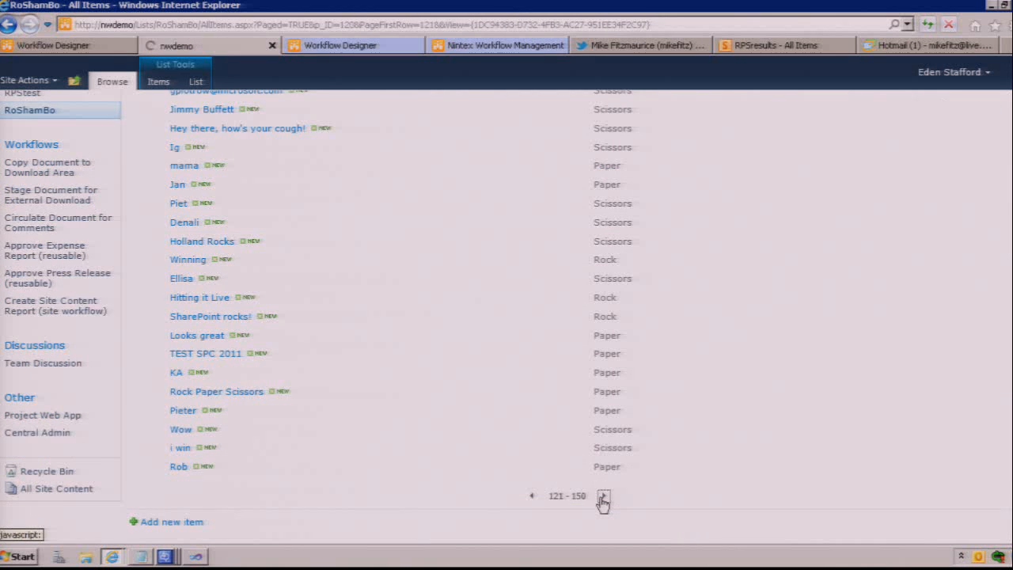
left_click(601, 497)
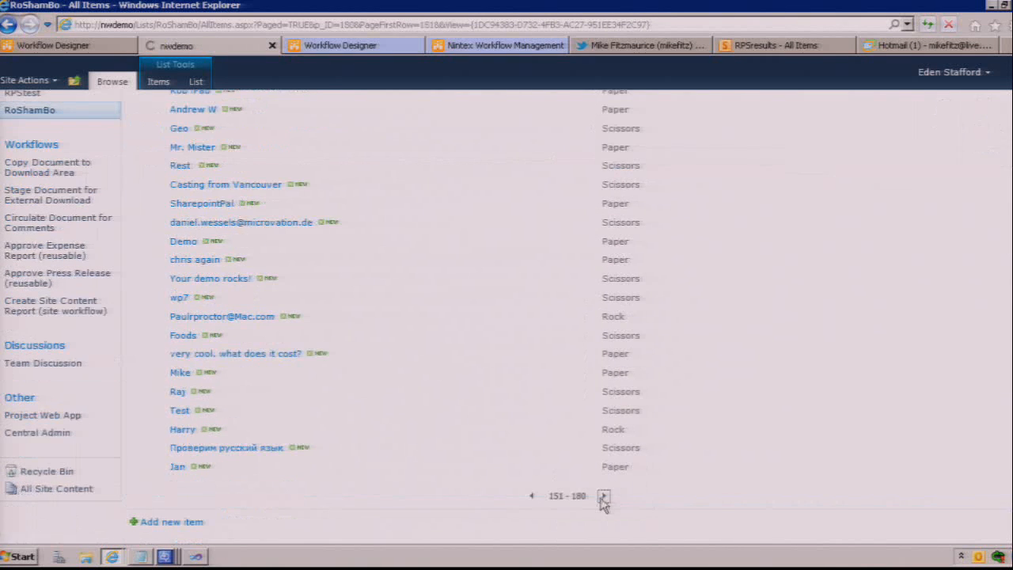
left_click(605, 498)
left_click(603, 498)
left_click(601, 497)
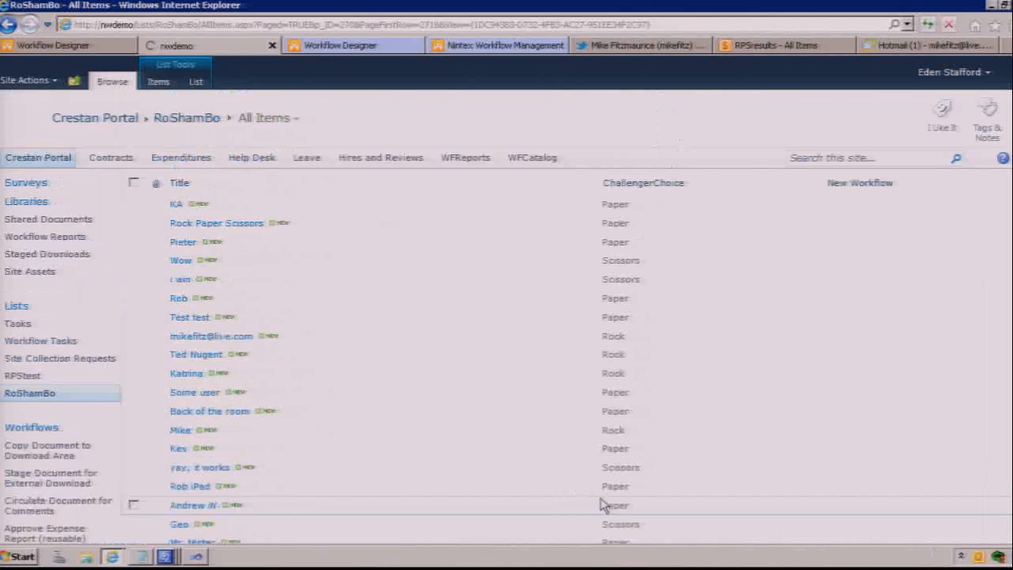
left_click(602, 498)
left_click(602, 499)
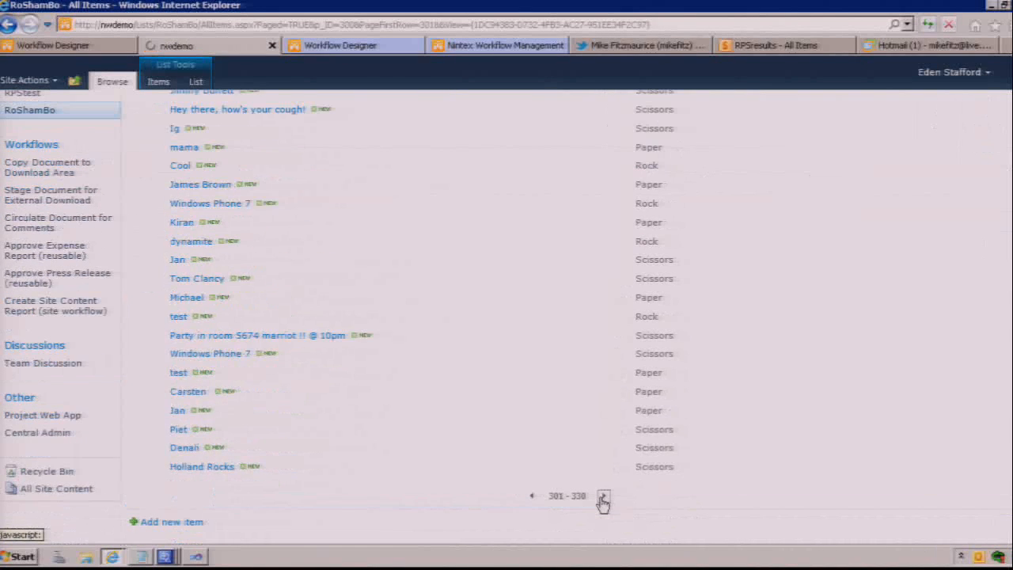
left_click(602, 498)
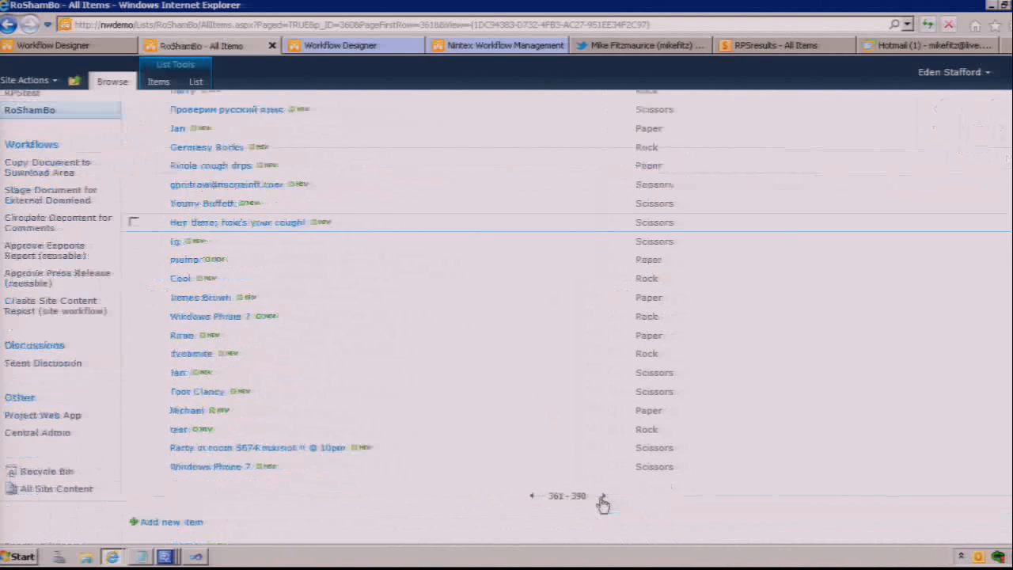
left_click(602, 499)
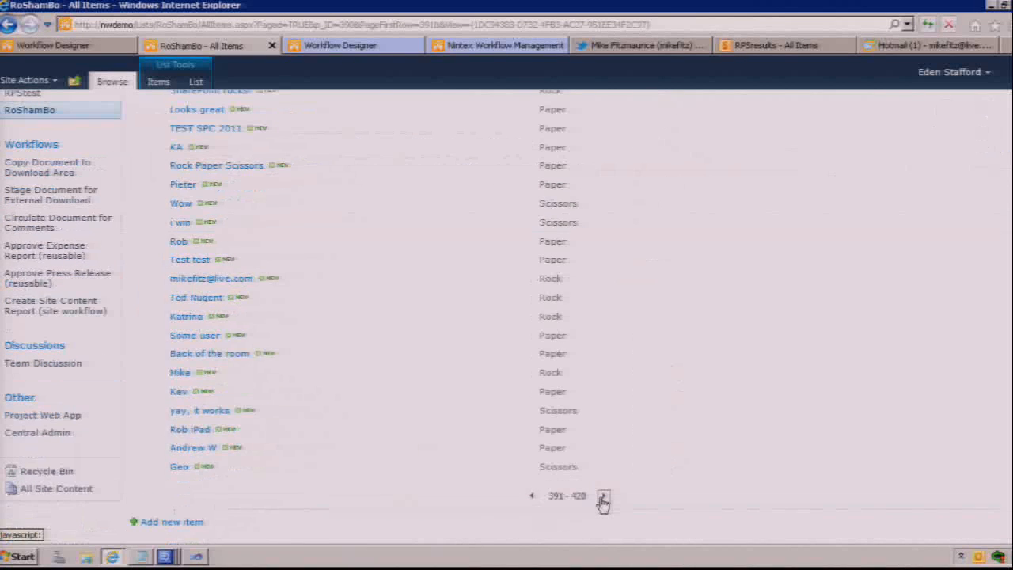
left_click(602, 499)
left_click(602, 498)
left_click(602, 499)
left_click(602, 498)
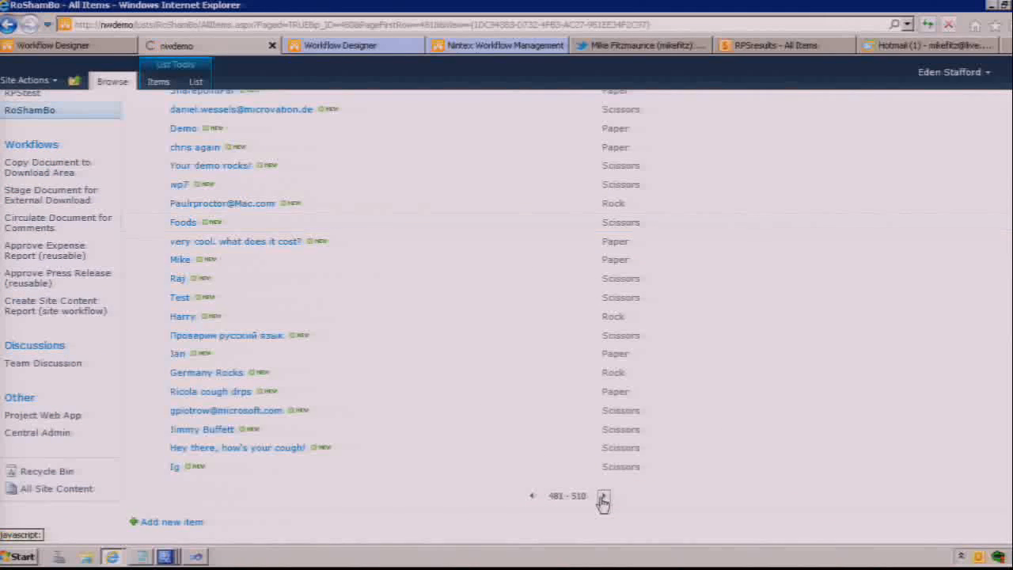
left_click(602, 499)
left_click(602, 498)
left_click(602, 498)
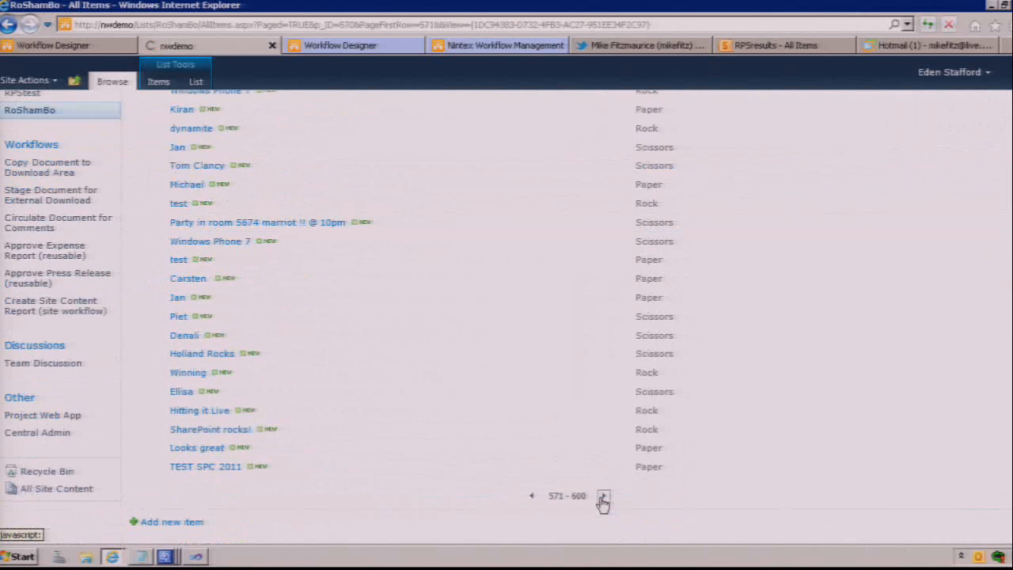
left_click(602, 499)
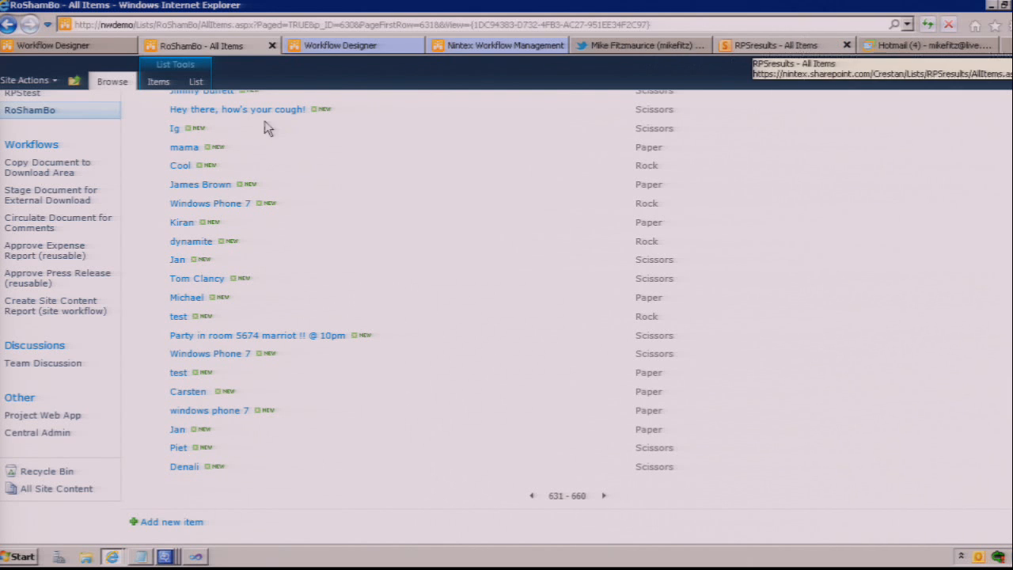
Step: Refresh the RPSresults list on the hosted team site to examine the recorded game results
scroll(507, 316, "up", 4)
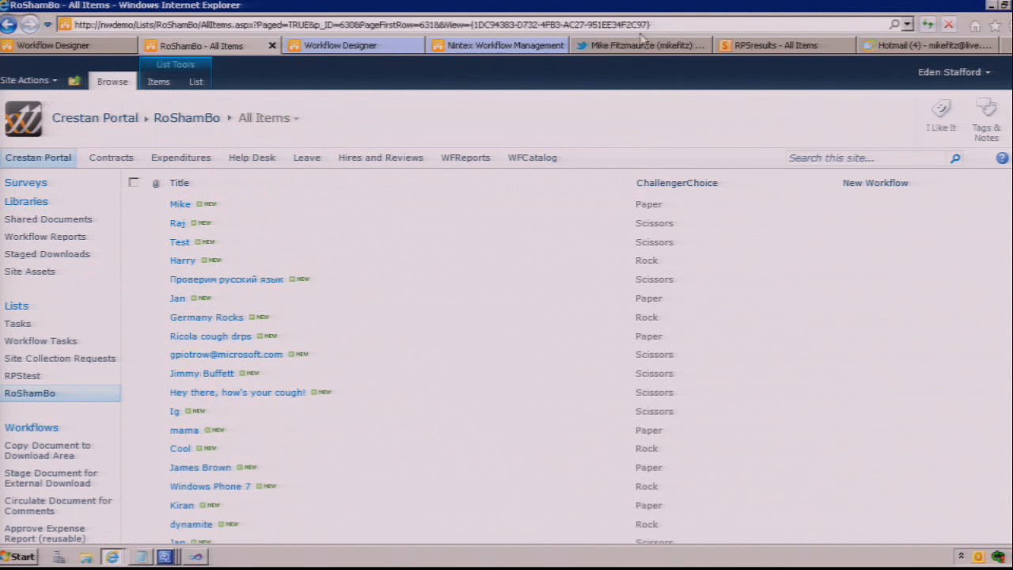
left_click(771, 46)
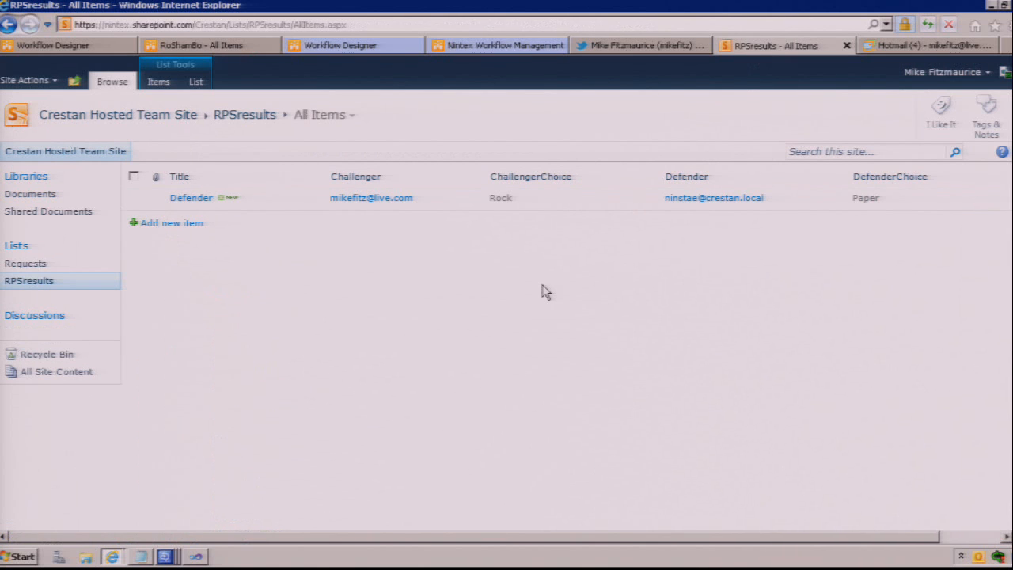
key("F5")
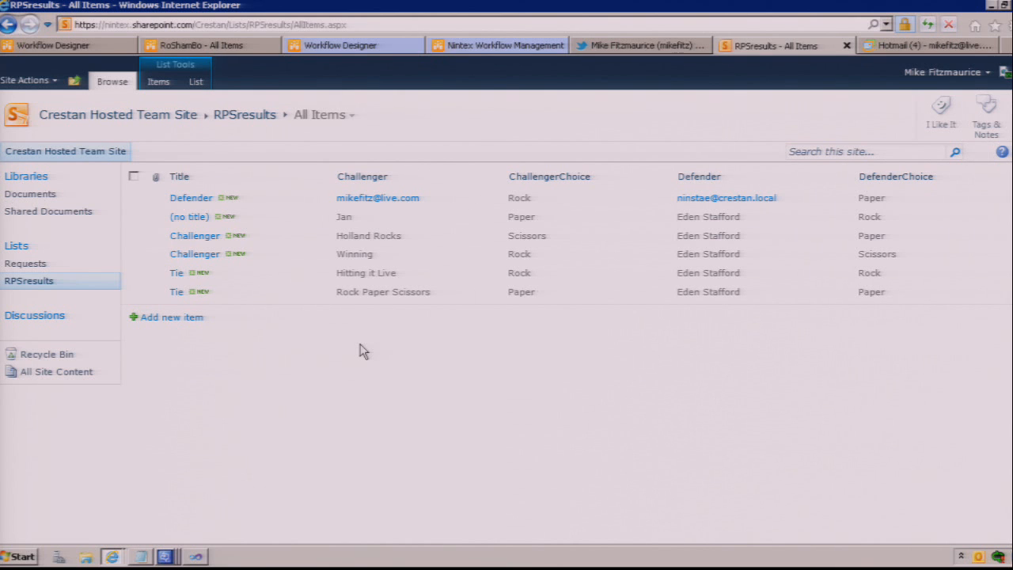
Step: Authorize the Twitter status update from the Nintex Live request e-mail and allow future updates without asking for authorization
left_click(932, 49)
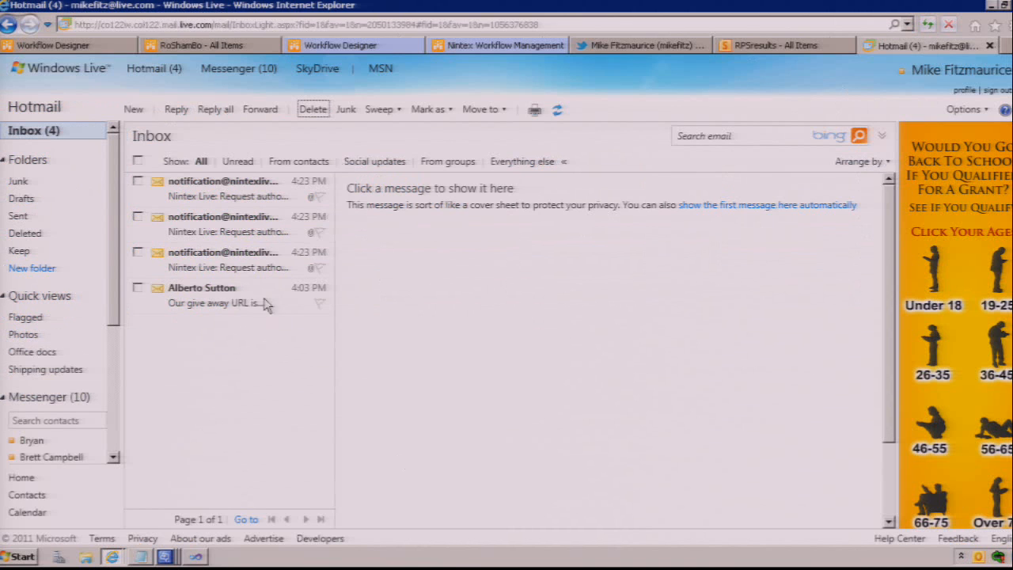
double_click(248, 202)
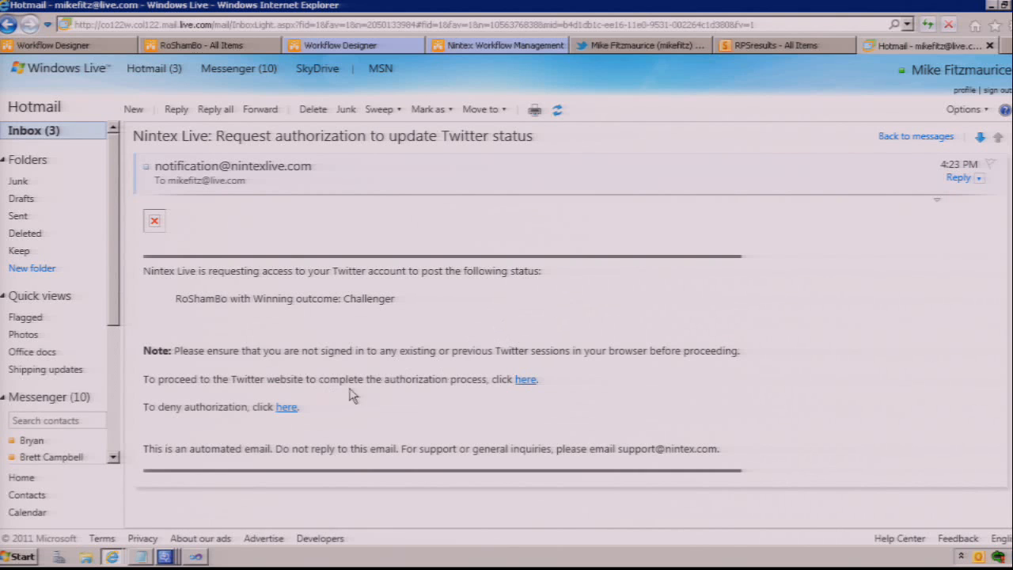
left_click(526, 381)
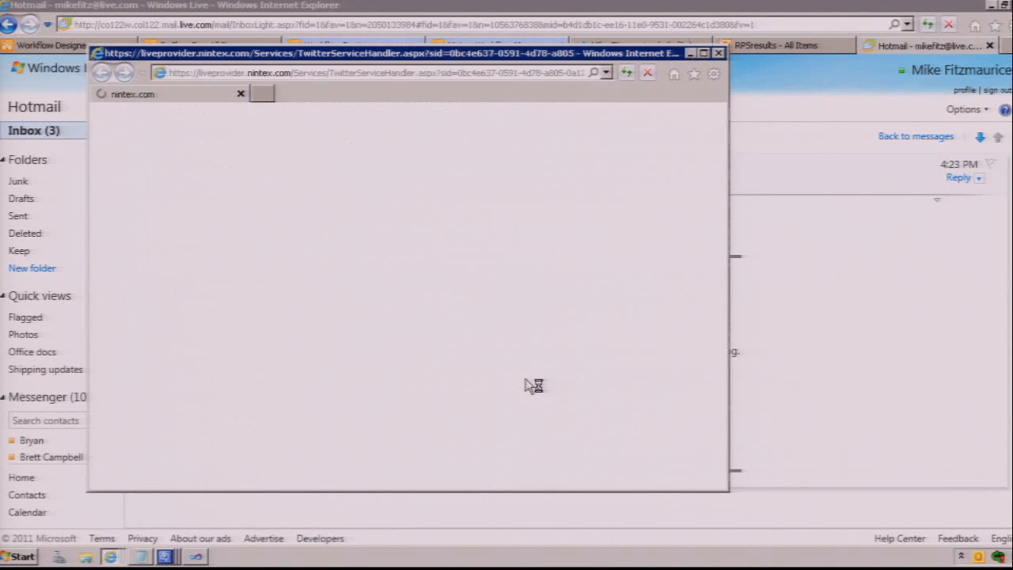
left_click(198, 338)
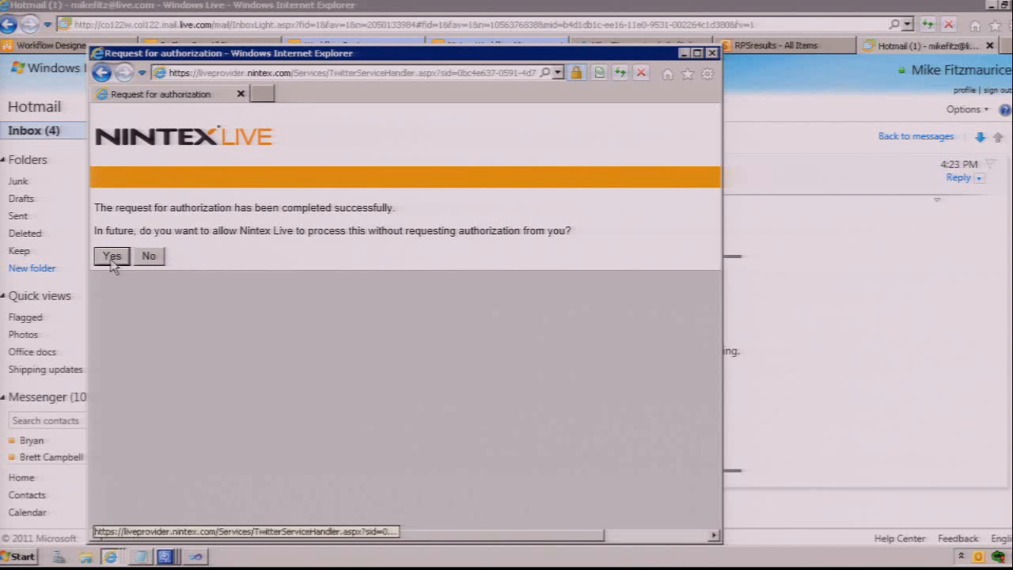
left_click(111, 257)
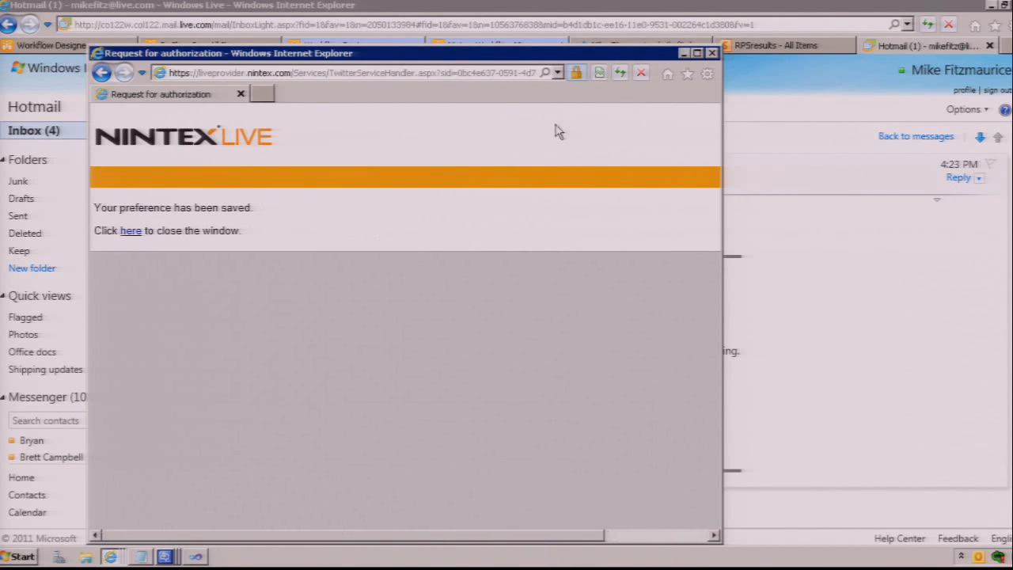
left_click(712, 53)
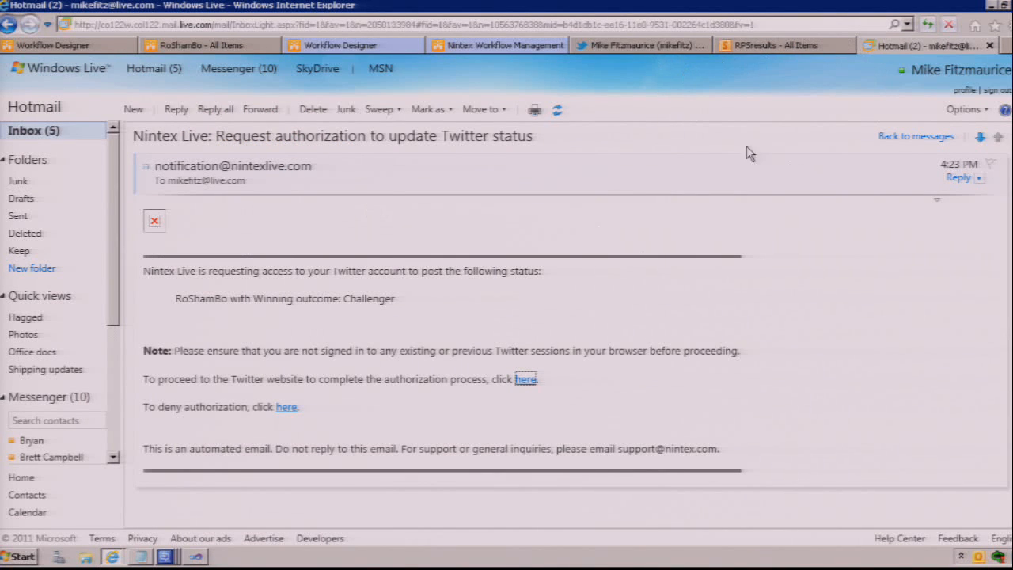
Step: Refresh the Twitter profile to check for the posted RoShamBo outcome tweets
left_click(657, 48)
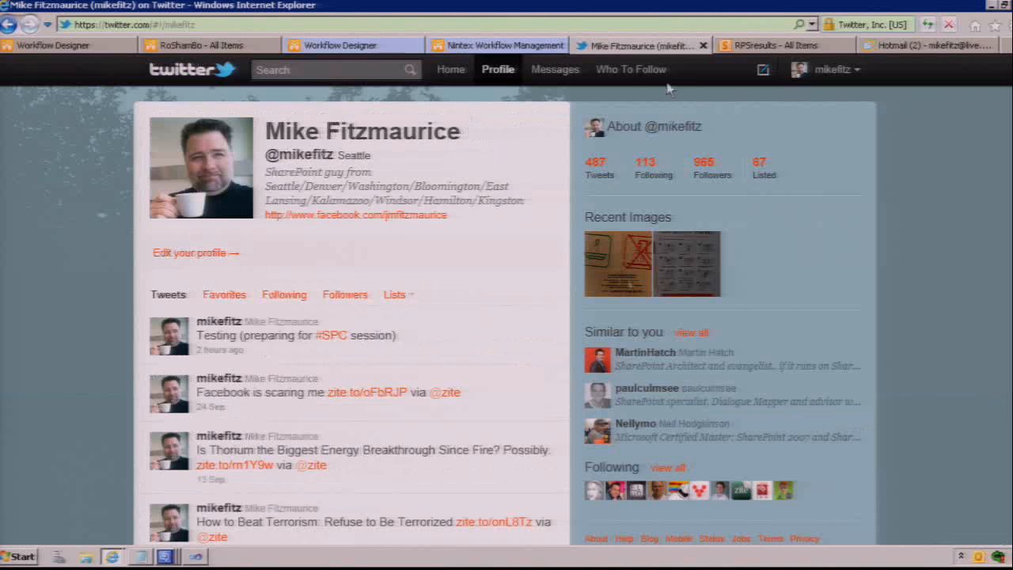
left_click(531, 318)
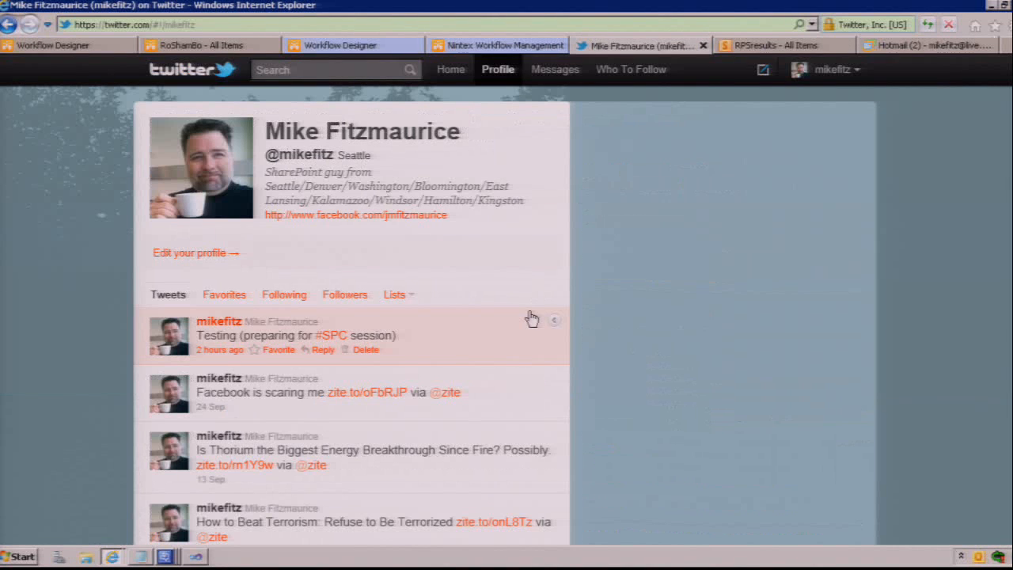
key("F5")
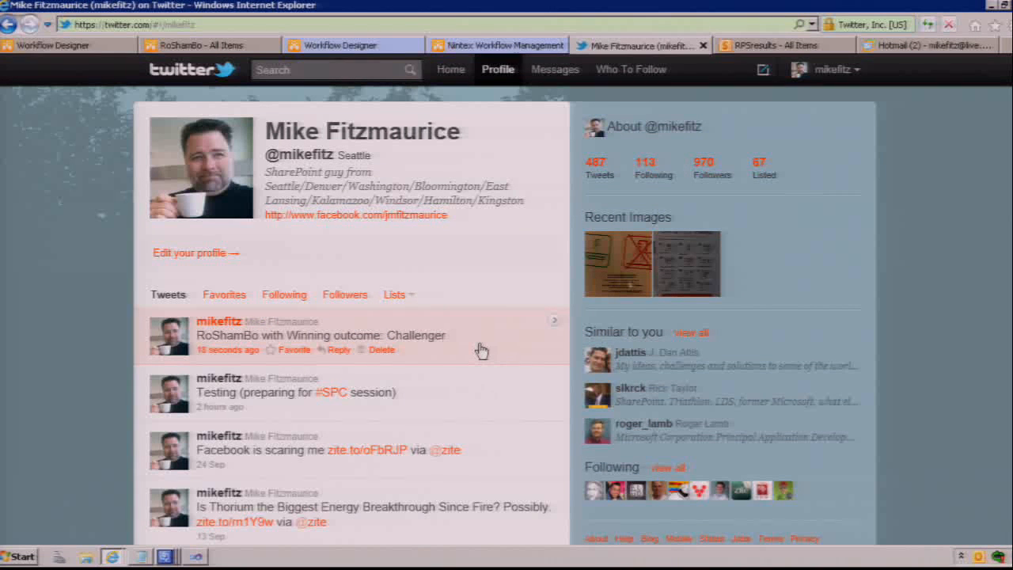
key("F5")
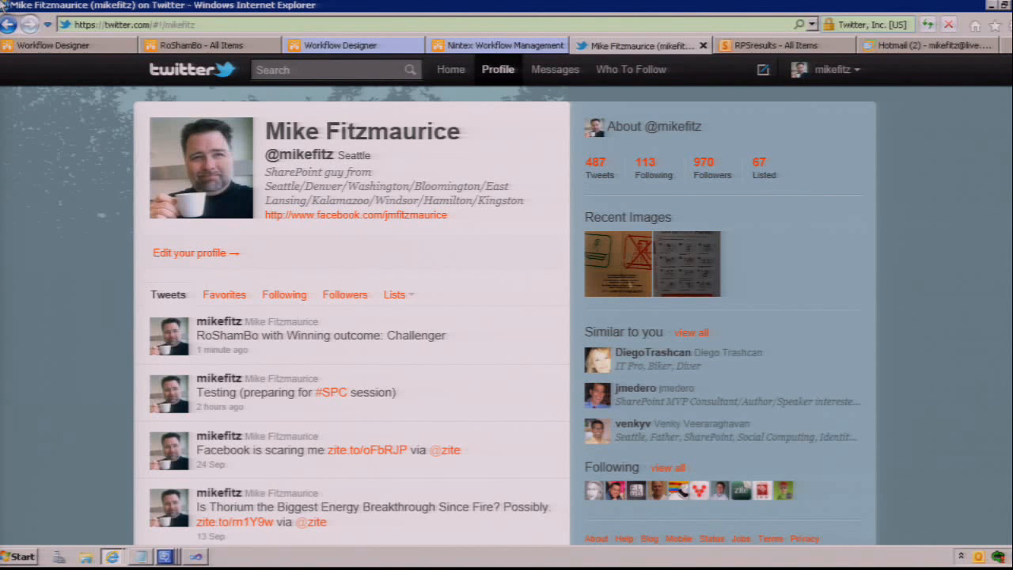
Step: Dismiss the Workflow Designer's publish confirmation, minimize the browser window and decline debugging in the Visual Studio Just-In-Time Debugger
left_click(102, 47)
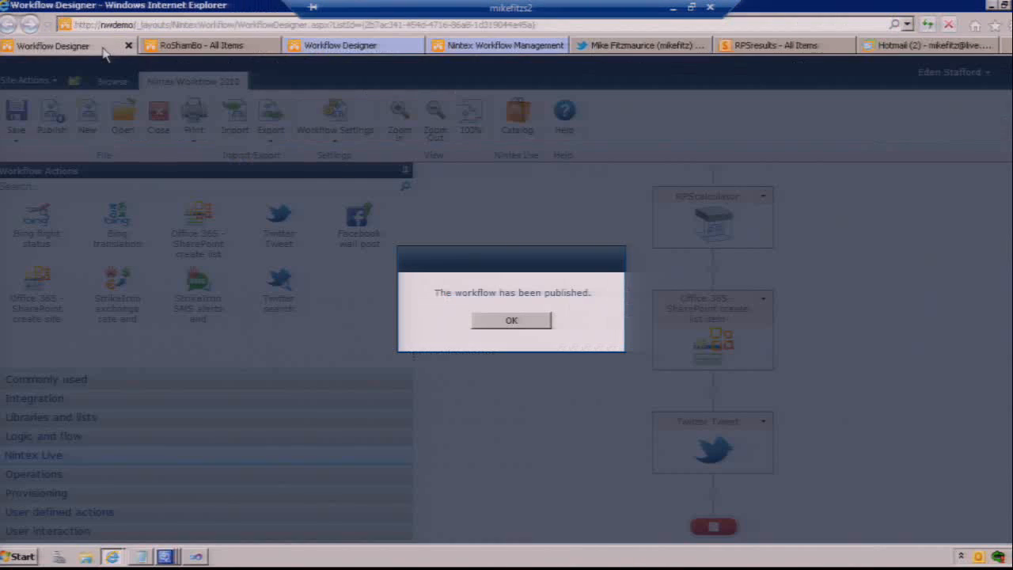
left_click(490, 319)
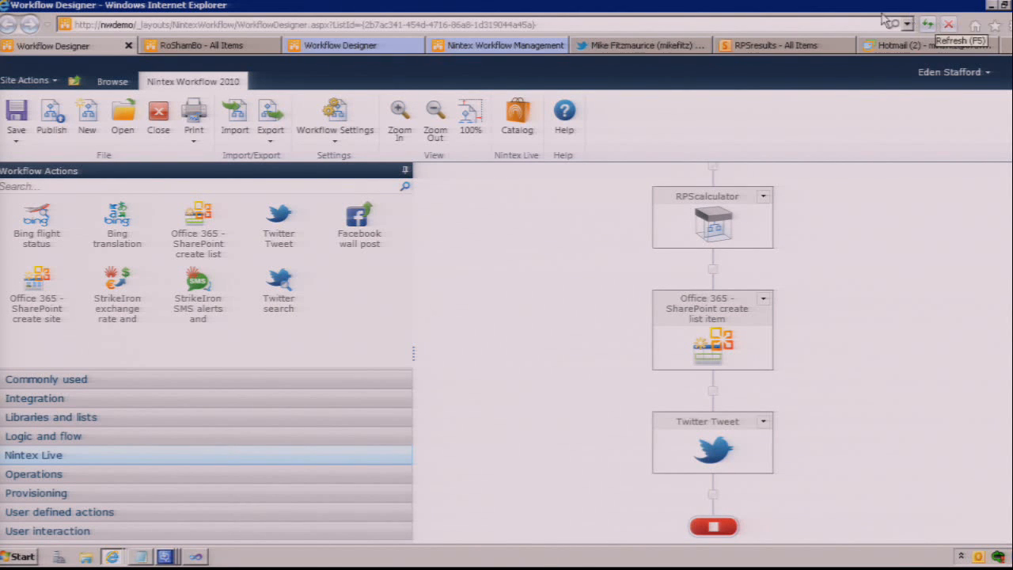
mouse_move(892, 7)
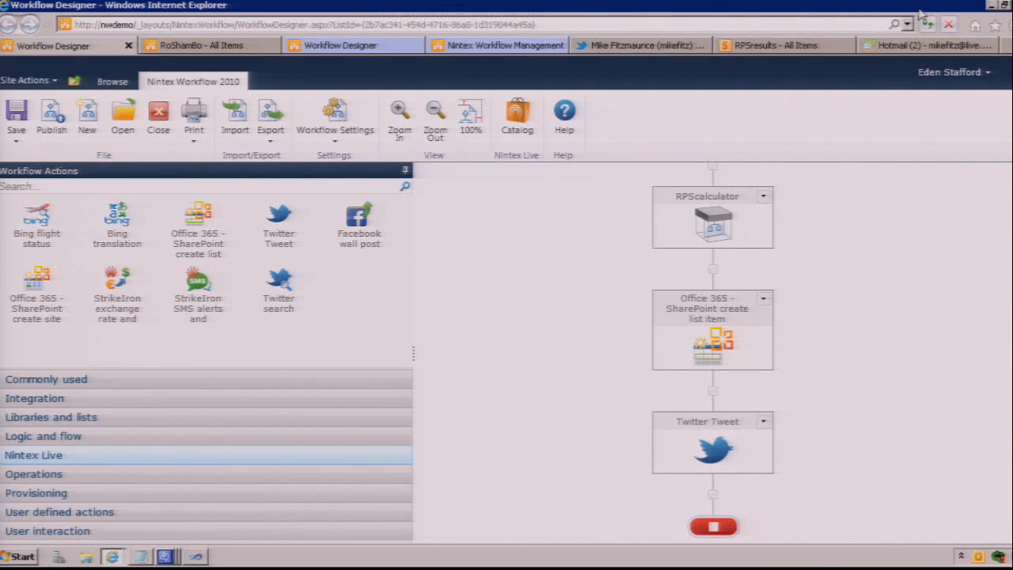
left_click(991, 5)
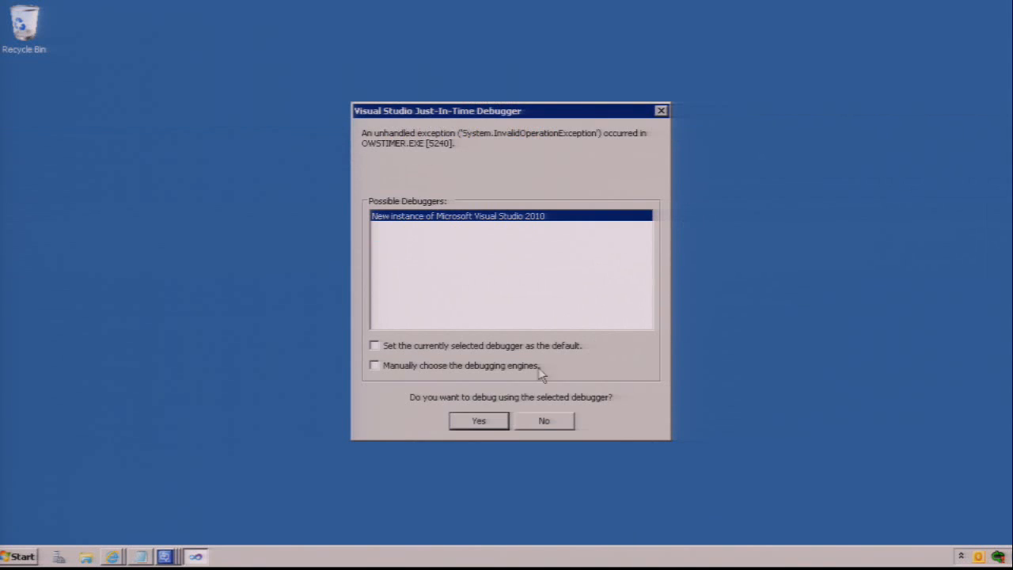
left_click(543, 420)
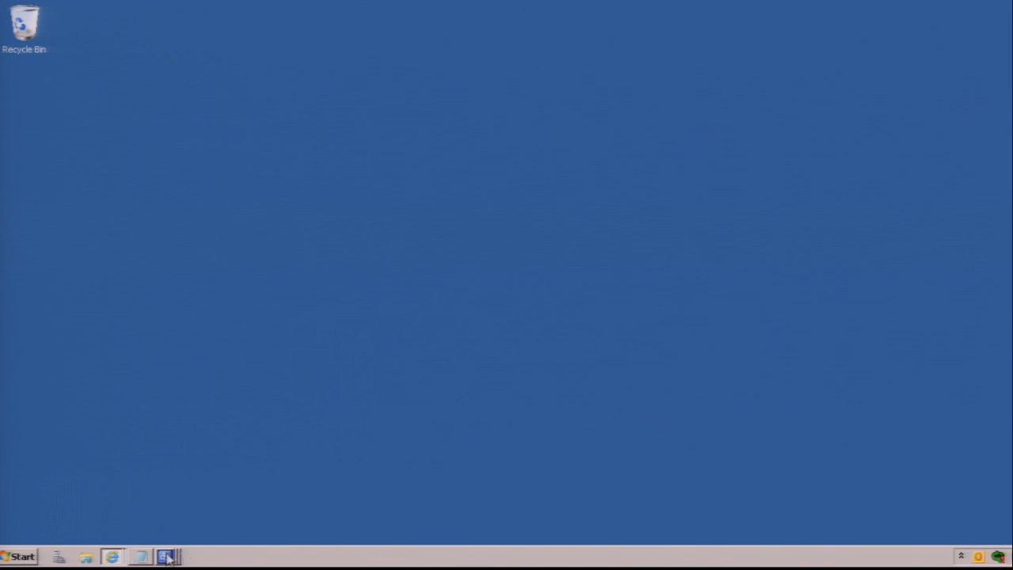
left_click(114, 558)
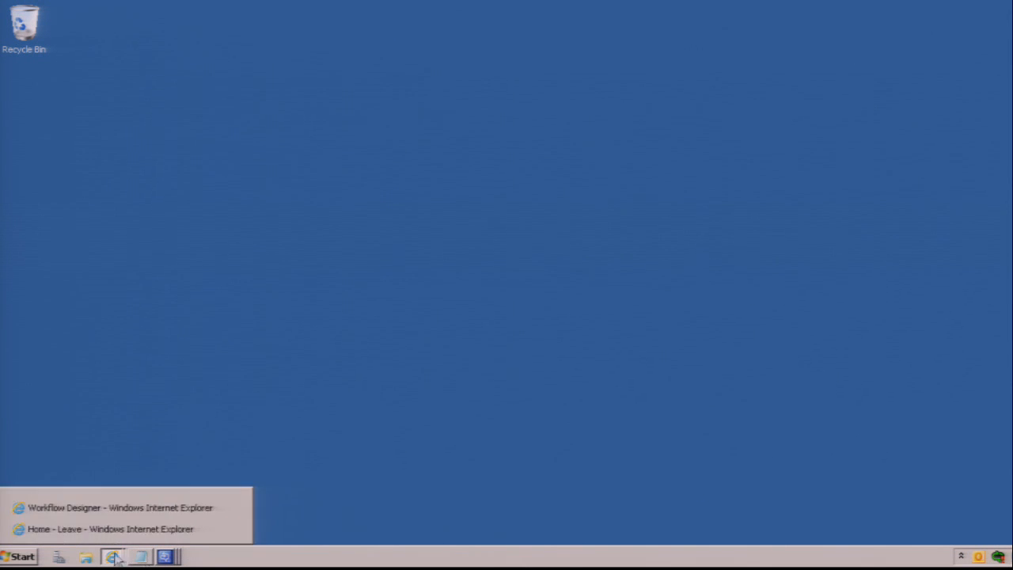
left_click(114, 509)
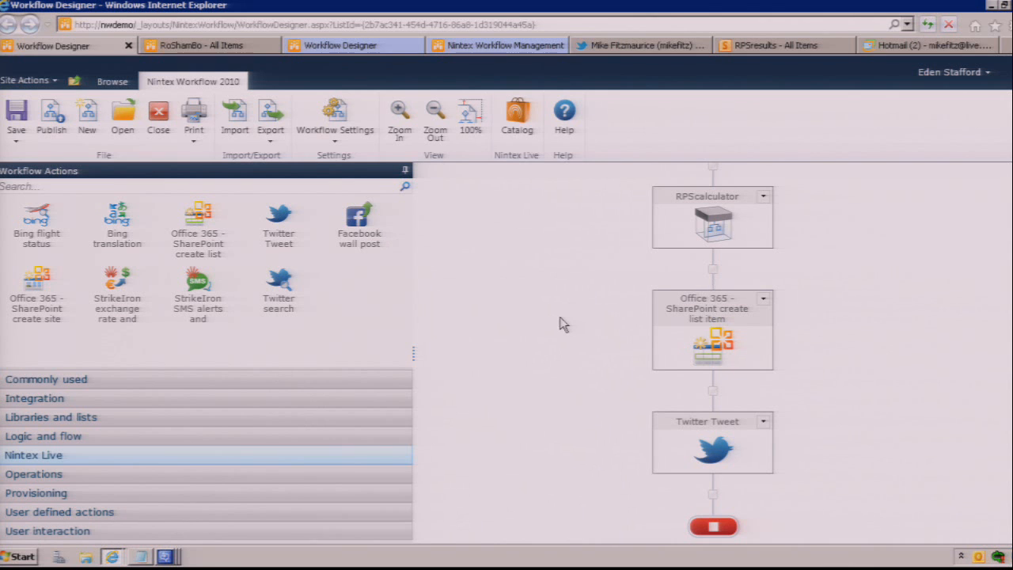
left_click(989, 5)
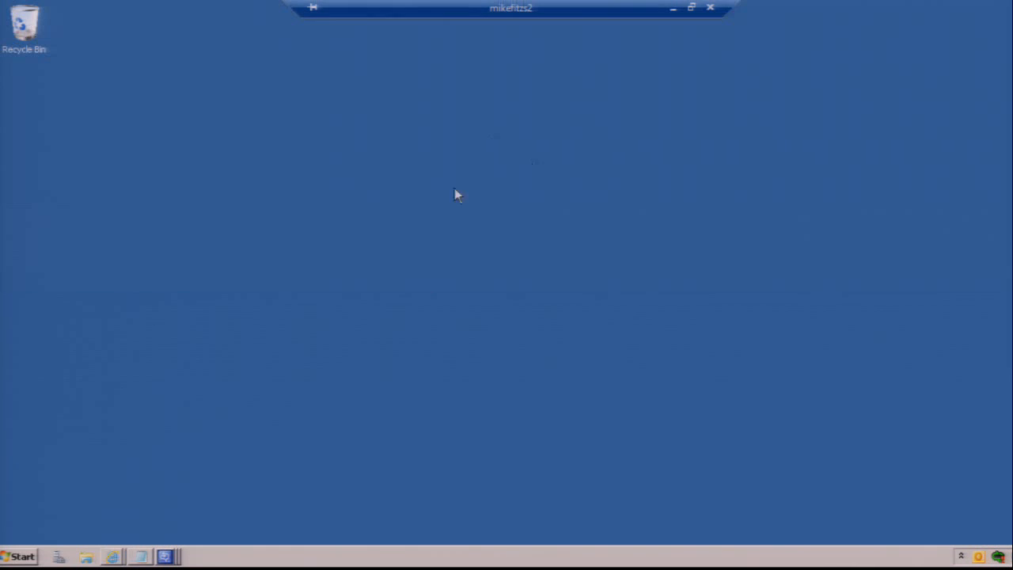
Step: Switch to the browser window with the Leave site and open the Leave Requests list's form in the Nintex Forms designer
left_click(113, 556)
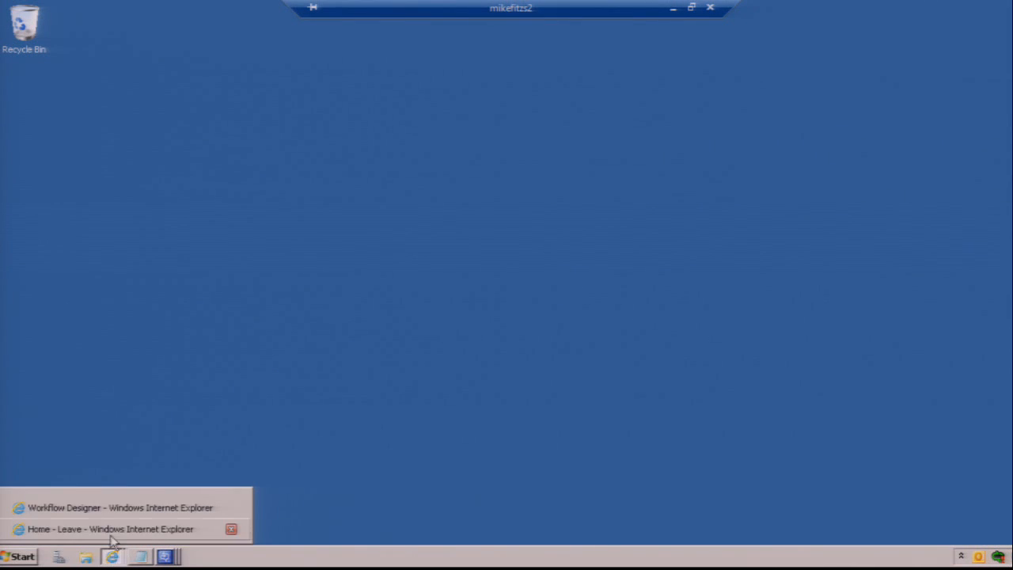
left_click(110, 529)
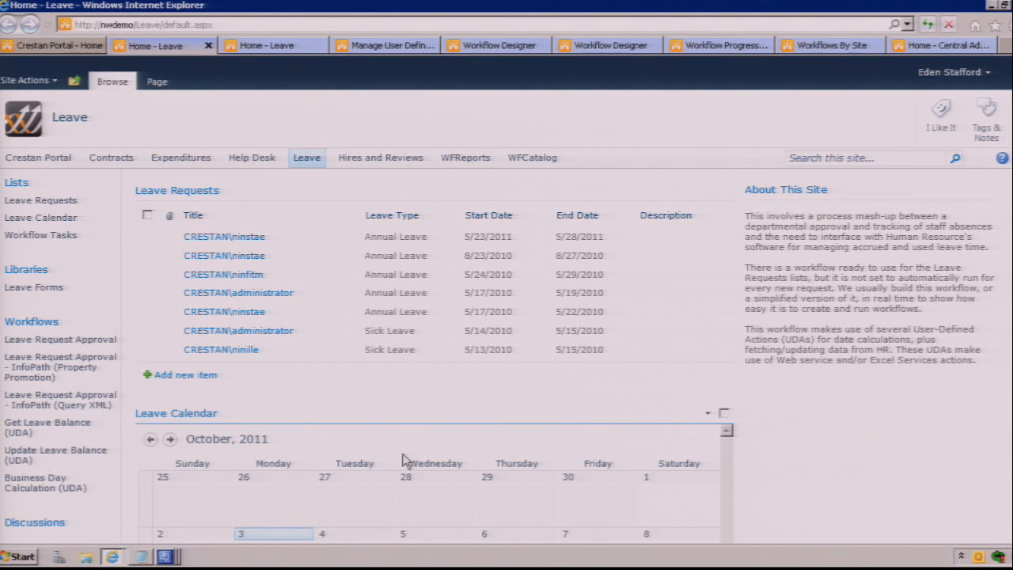
left_click(212, 192)
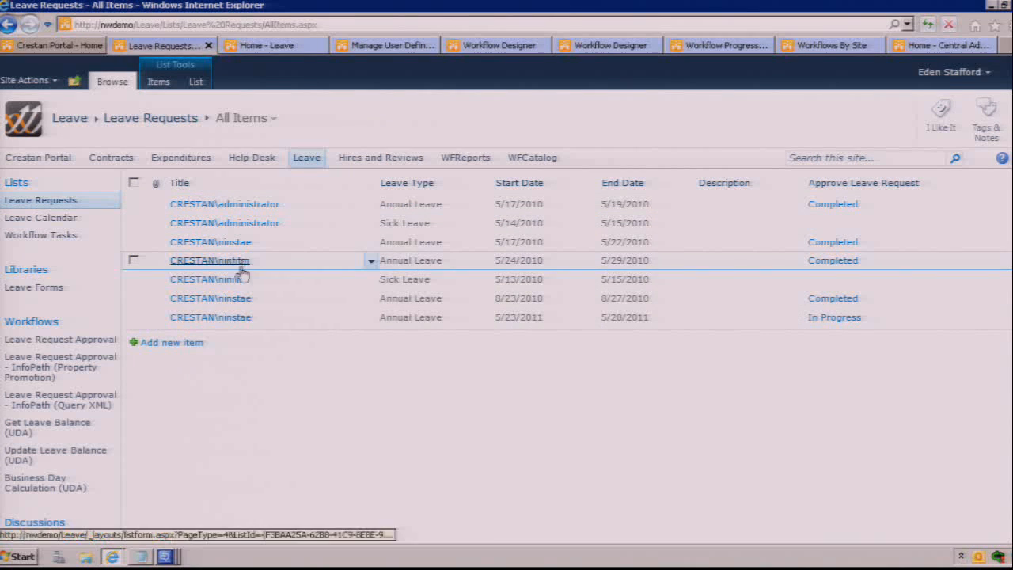
left_click(196, 81)
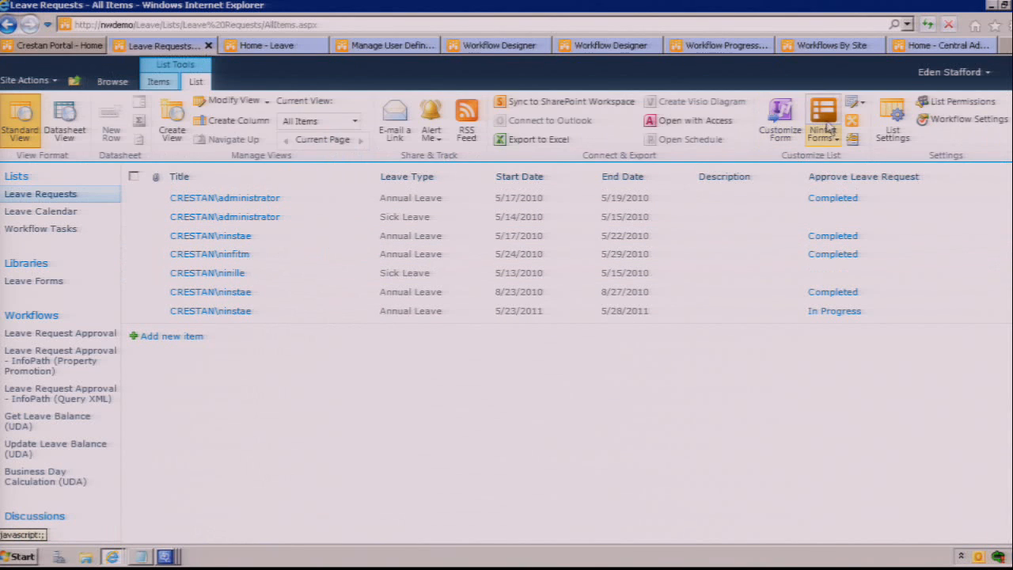
left_click(827, 123)
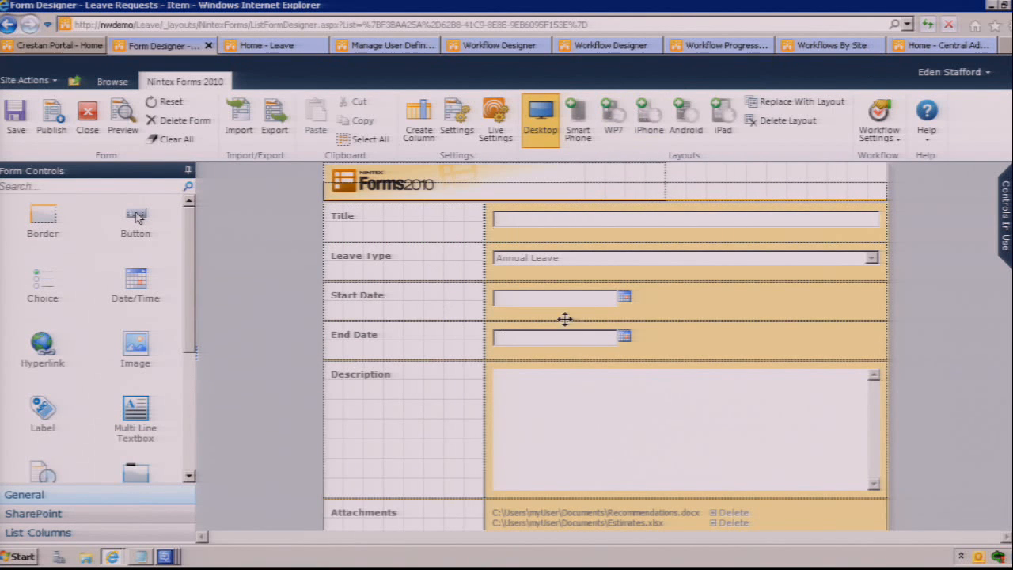
Step: Add iPad, Smart Phone, WP7, iPhone and Android layouts to the Leave Requests form
left_click(721, 114)
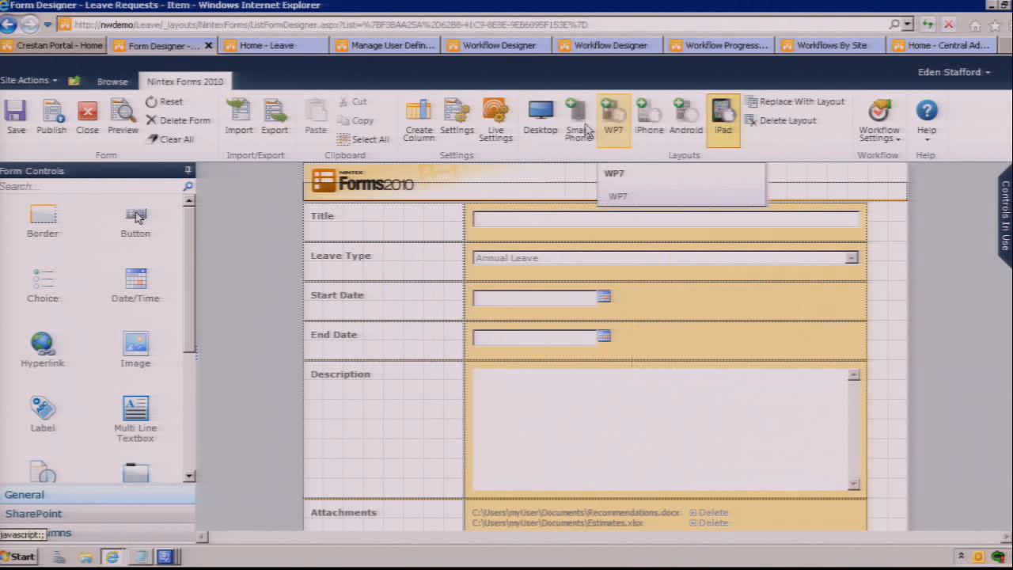
left_click(578, 127)
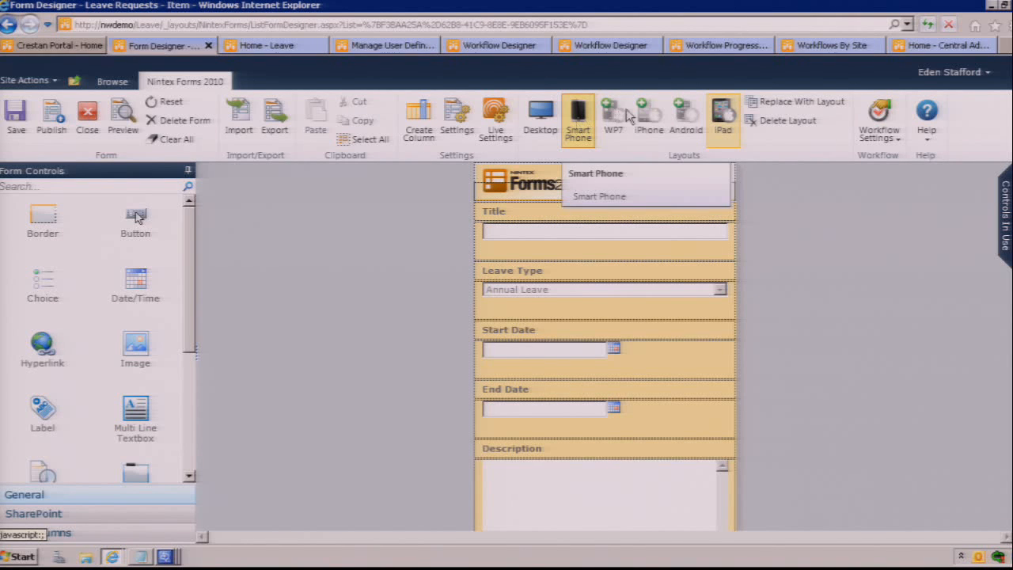
left_click(615, 120)
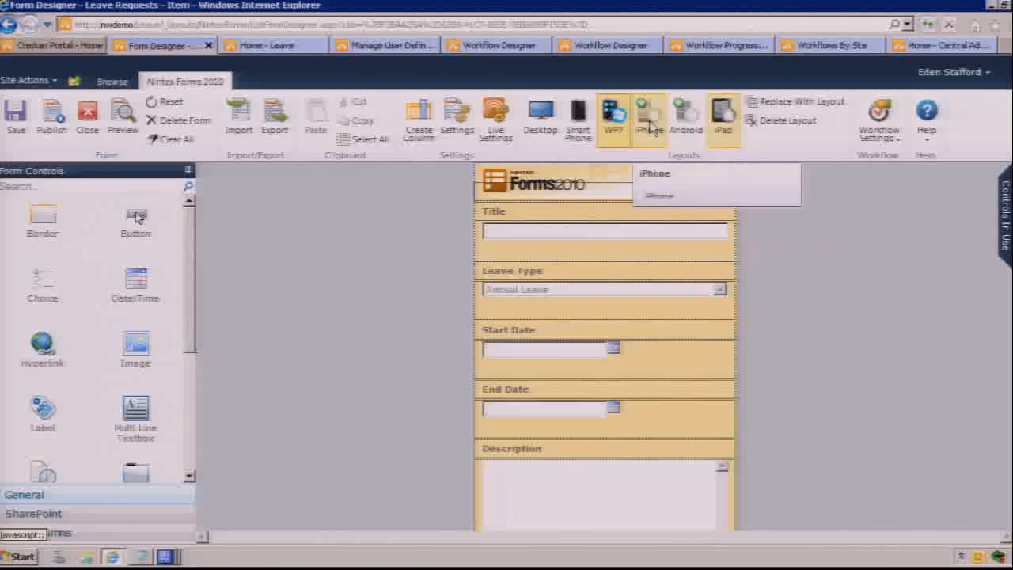
left_click(649, 125)
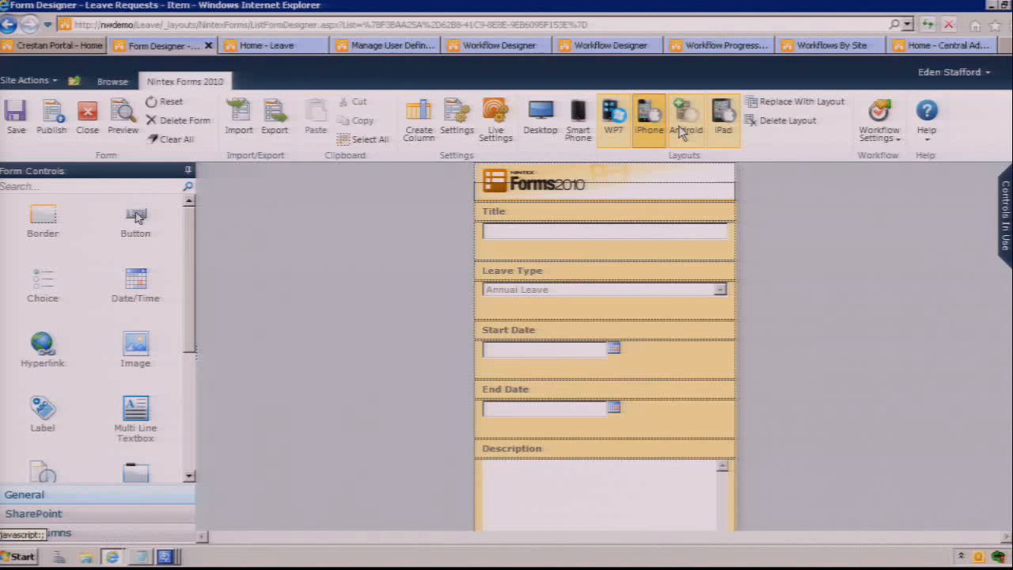
left_click(678, 127)
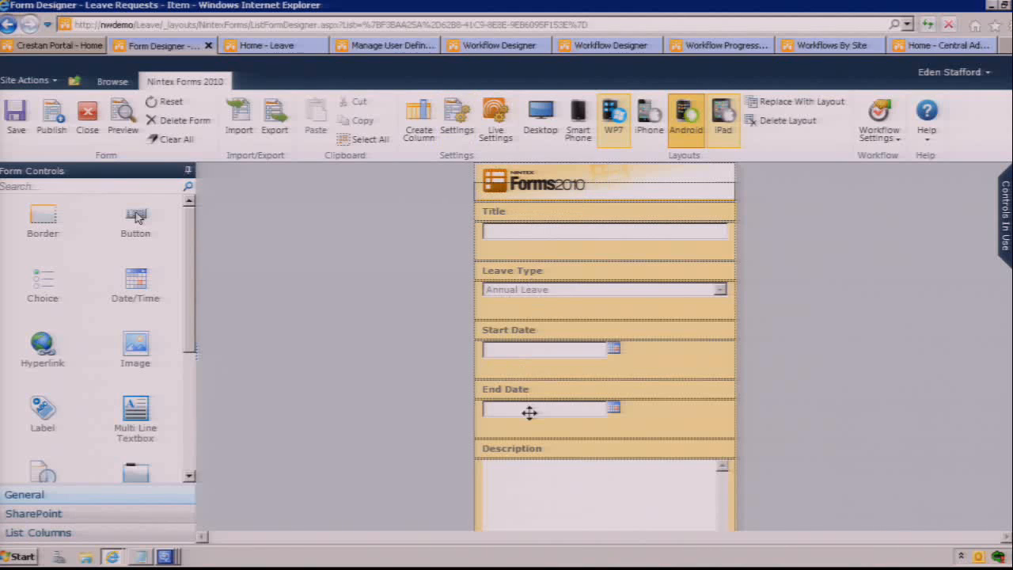
Step: In the End Date control's validation settings, set "Use range validation" to Yes
mouse_move(530, 413)
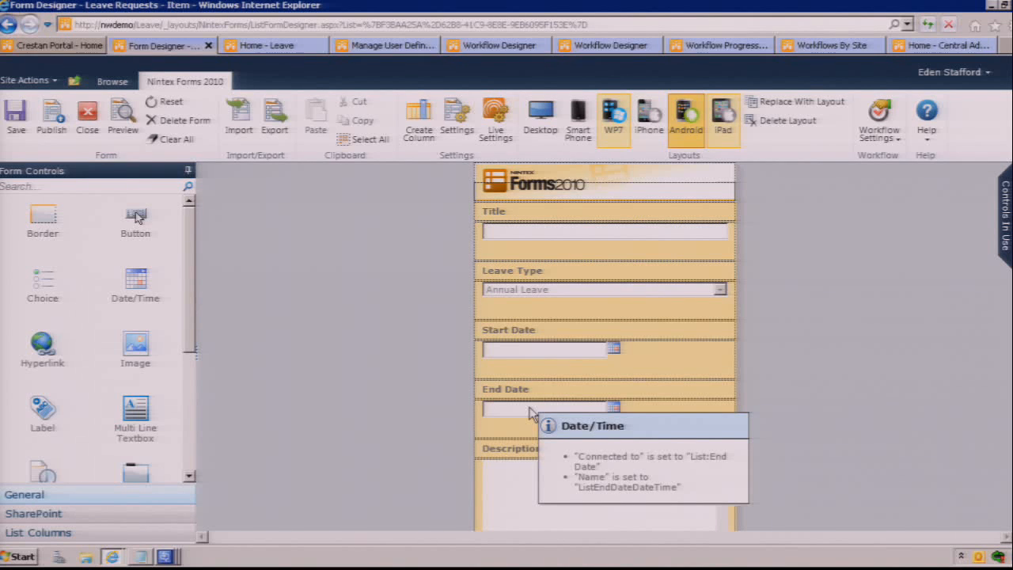
double_click(530, 413)
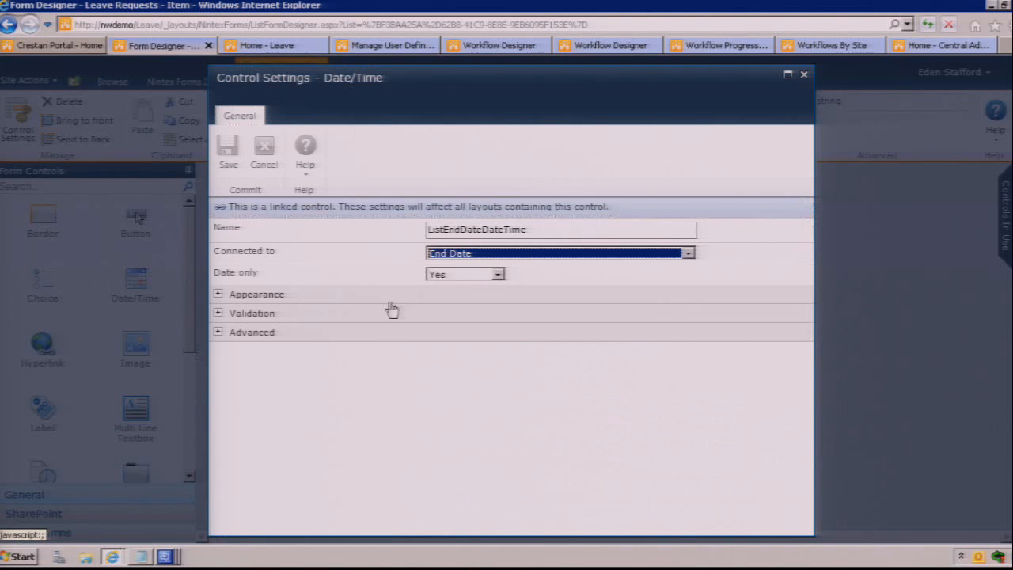
left_click(220, 315)
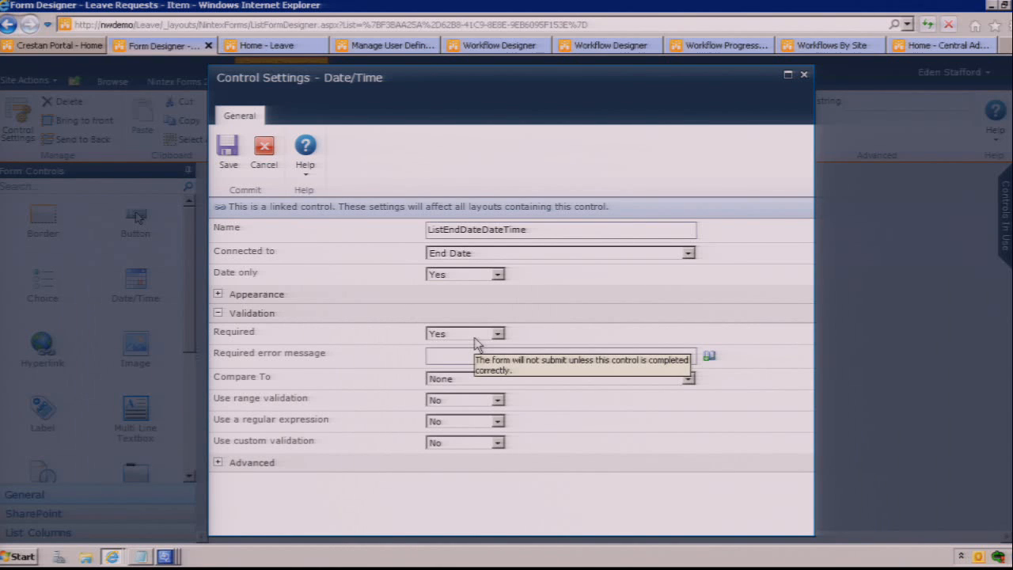
left_click(438, 401)
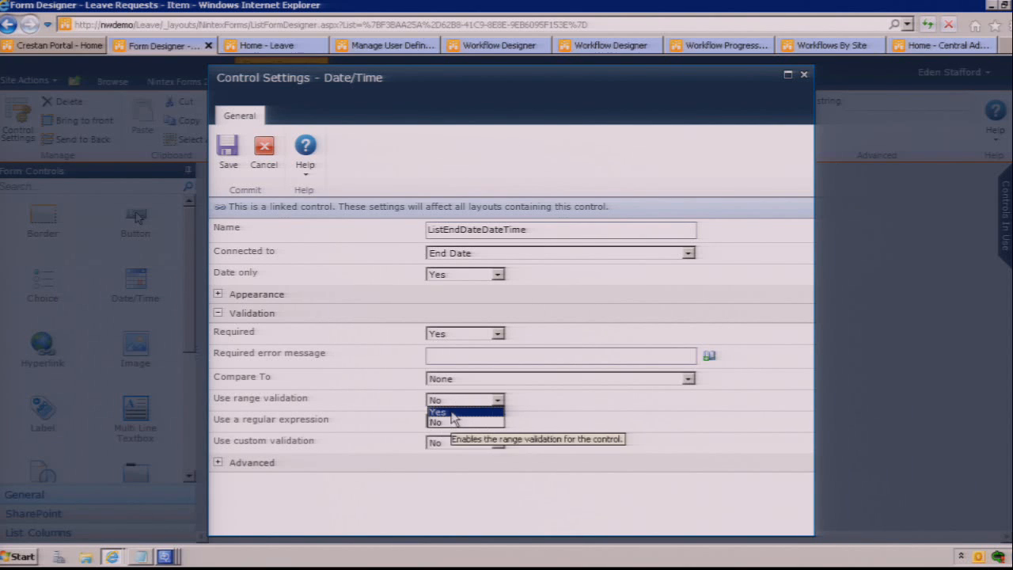
left_click(454, 412)
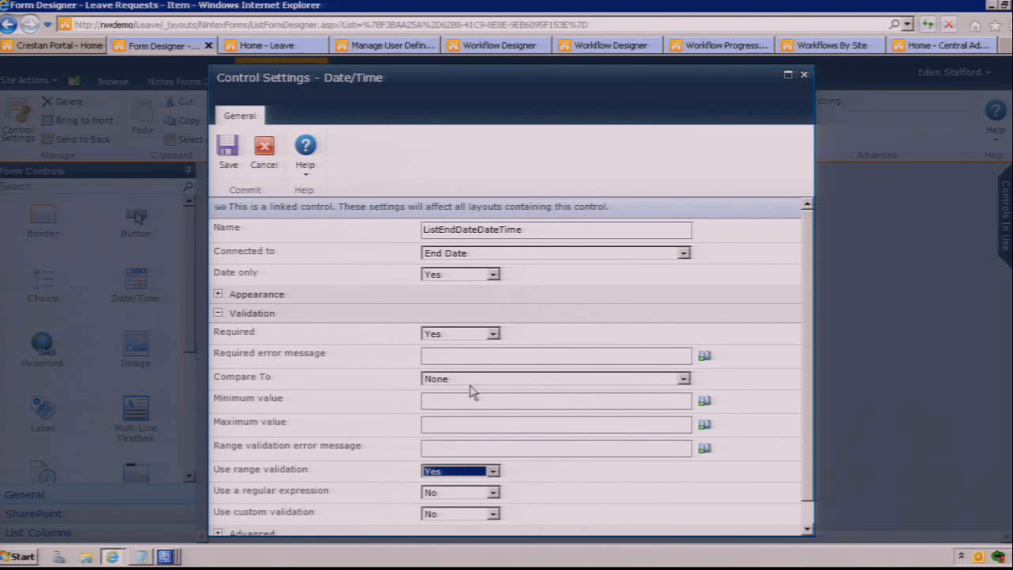
Step: Set "Use range validation" back to No and check the regular expression and Compare To options of the End Date control
left_click(457, 472)
left_click(447, 494)
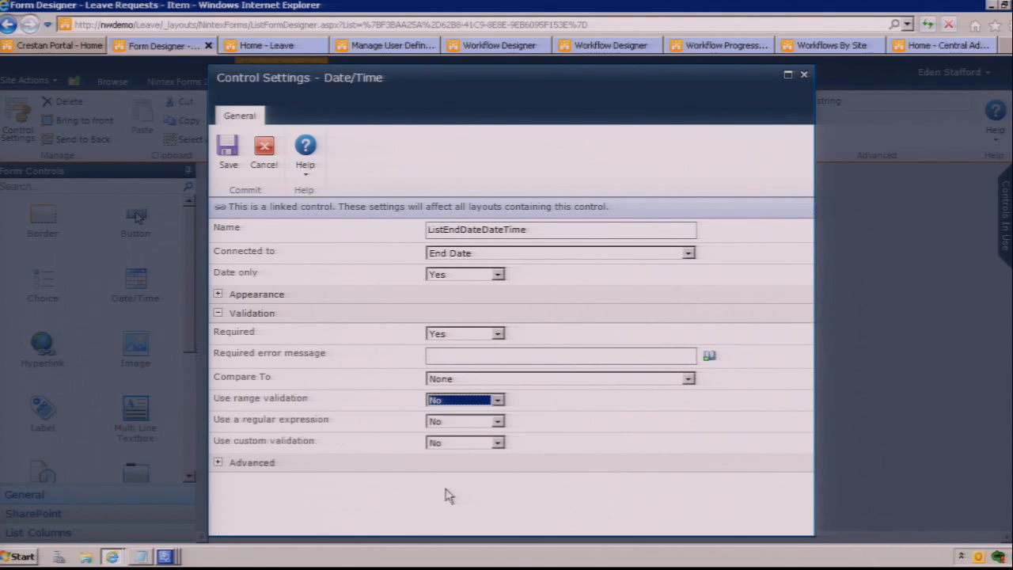
left_click(448, 423)
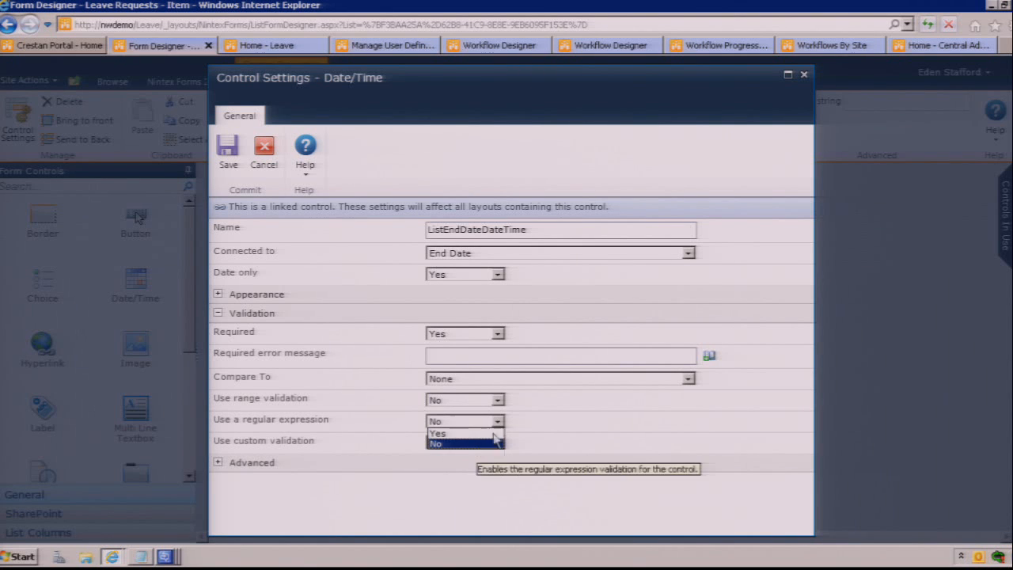
left_click(537, 432)
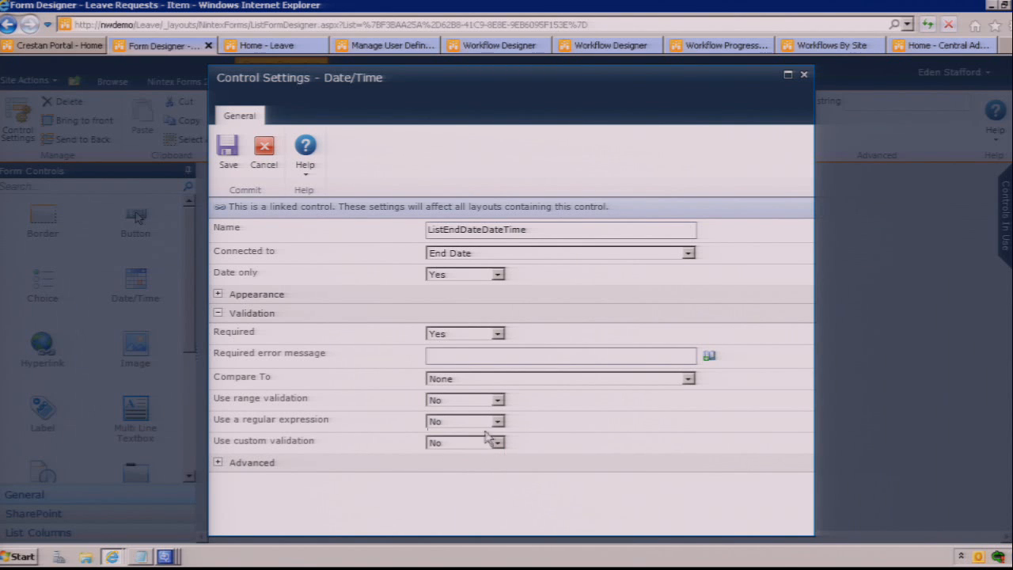
left_click(482, 379)
left_click(482, 390)
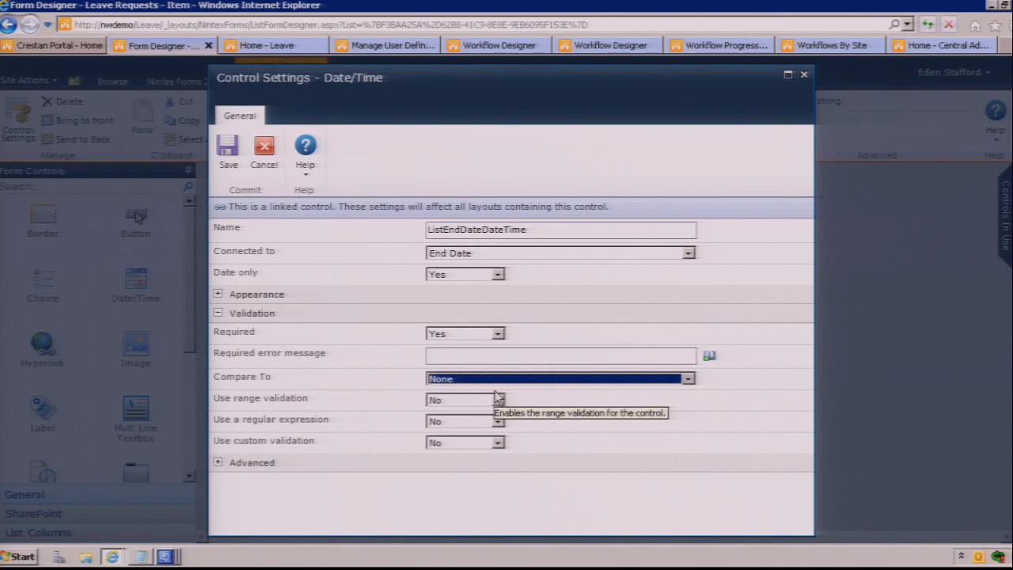
Step: Set "Use custom validation" to Yes to inspect the custom function and error message fields, and set it back to No
left_click(456, 445)
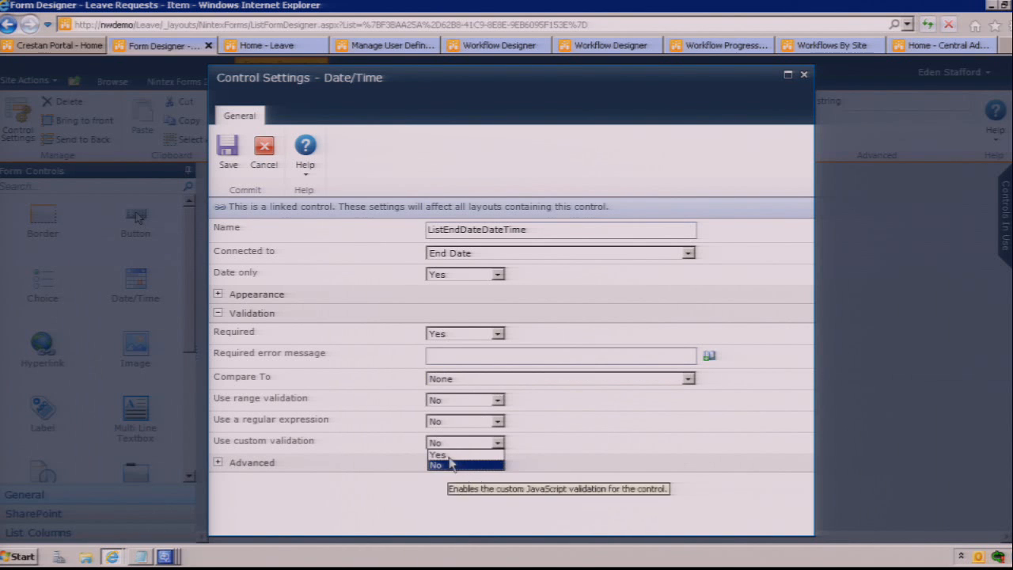
left_click(447, 456)
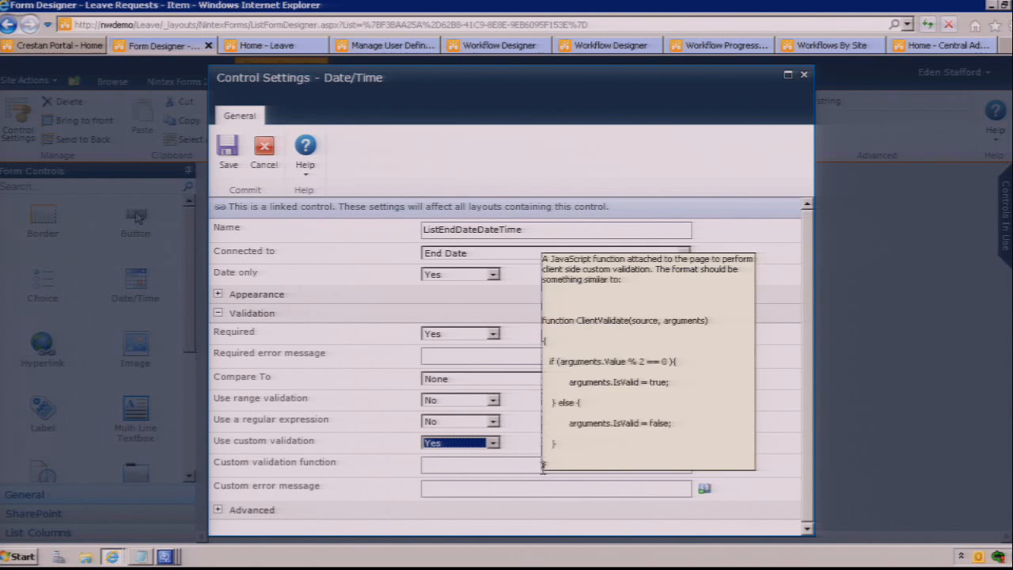
left_click(543, 466)
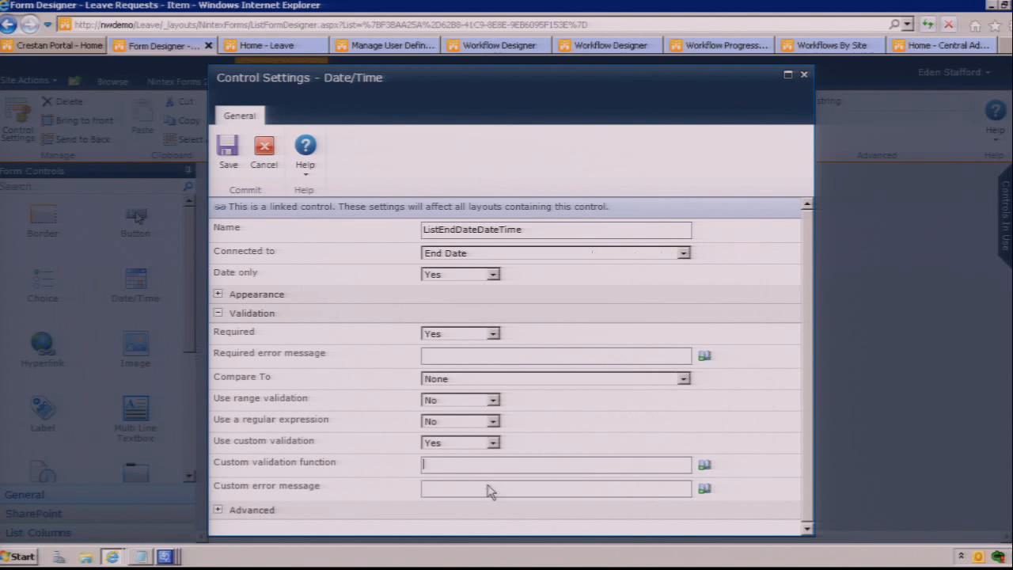
left_click(481, 444)
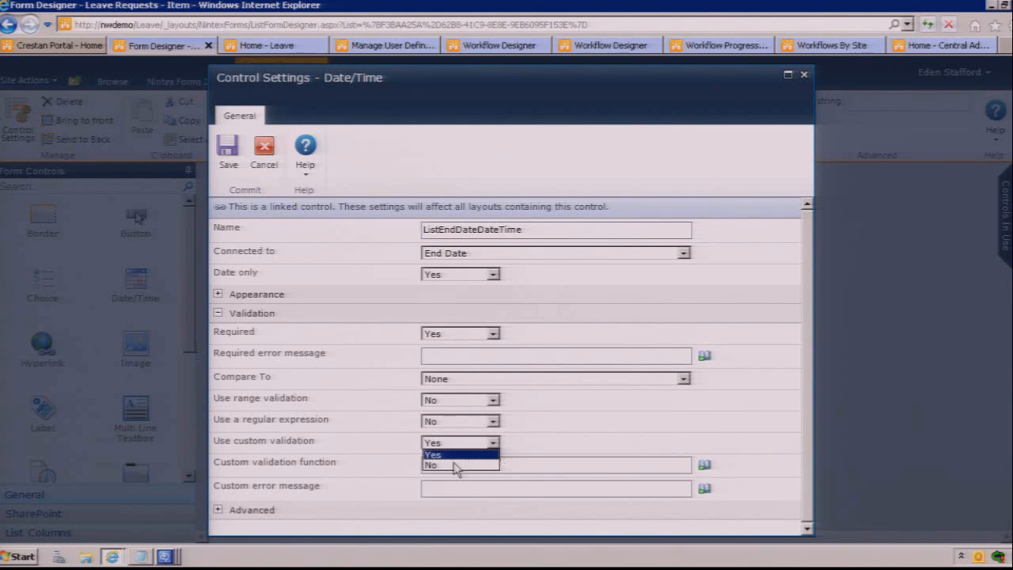
left_click(451, 465)
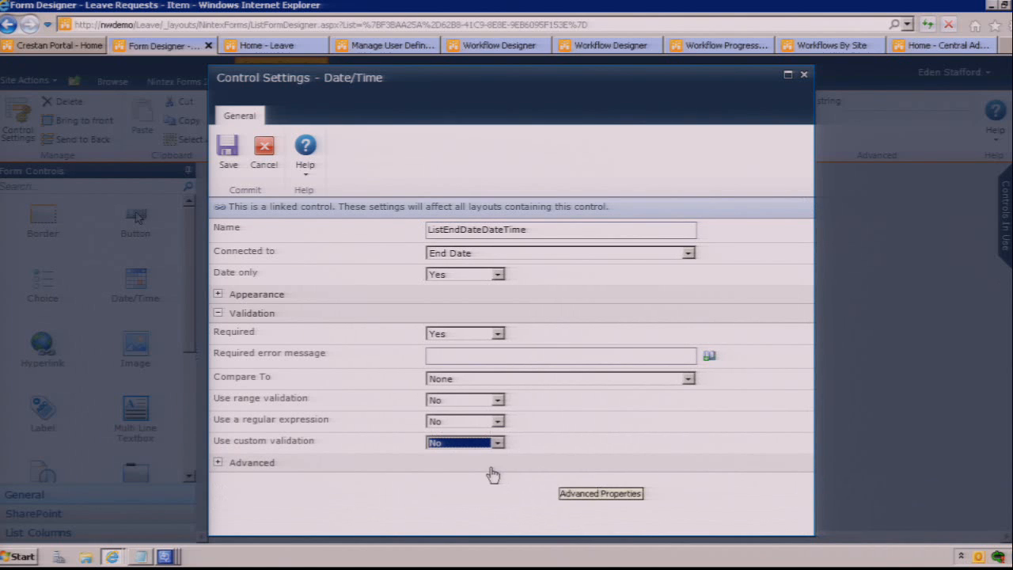
Step: Review the End Date control's Advanced and Appearance settings, and close the control settings without saving
left_click(217, 315)
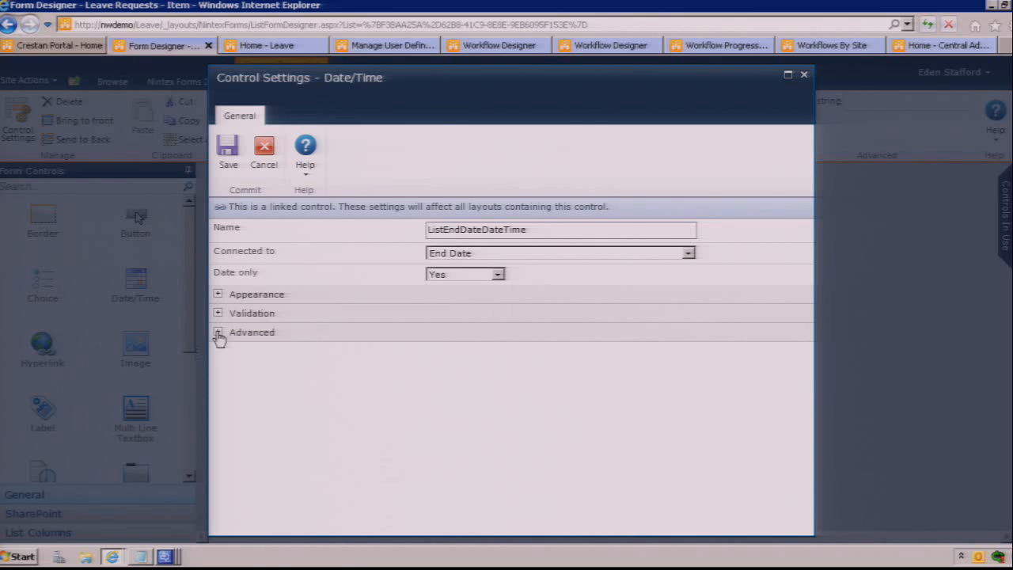
left_click(219, 333)
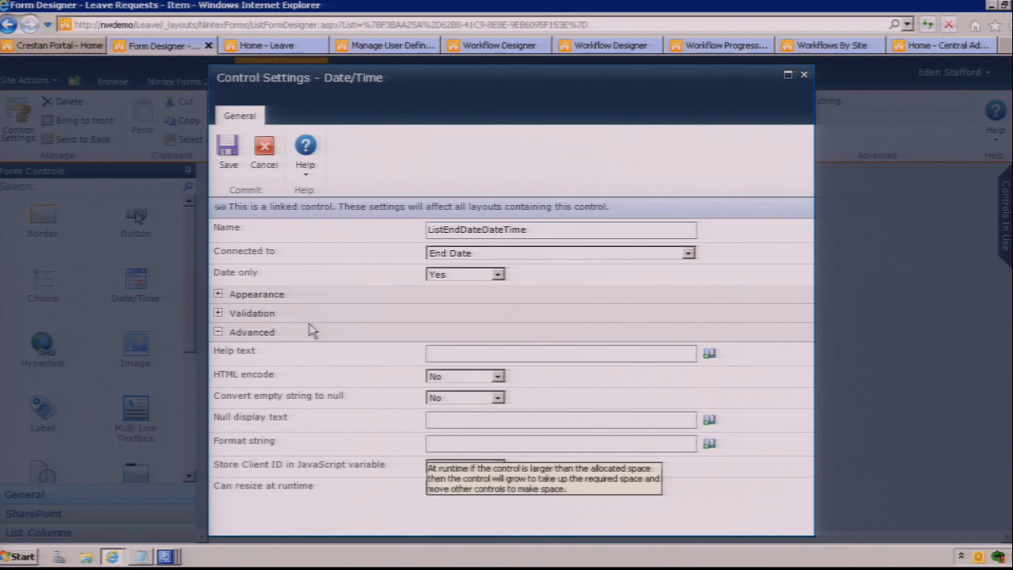
left_click(219, 333)
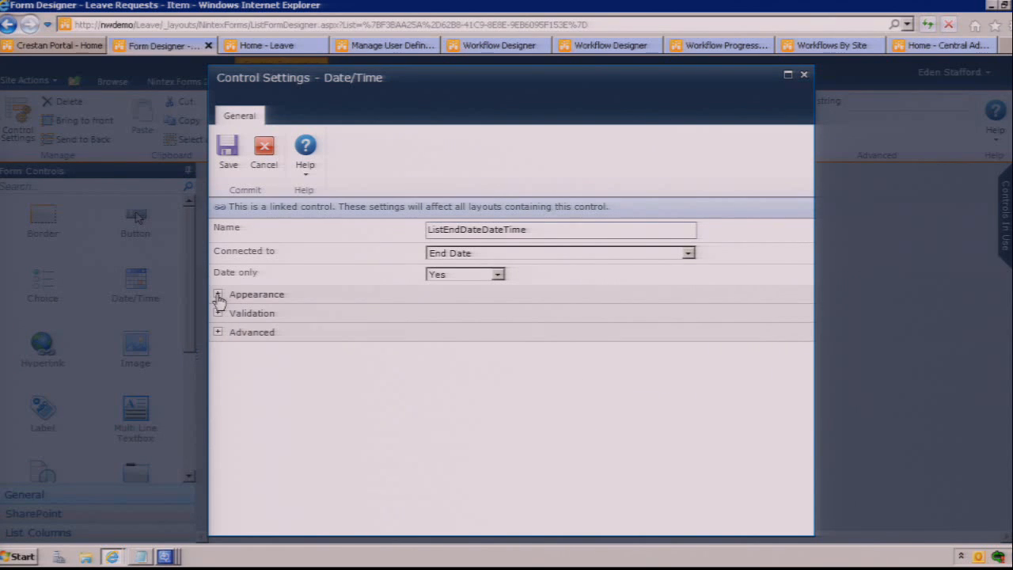
left_click(218, 294)
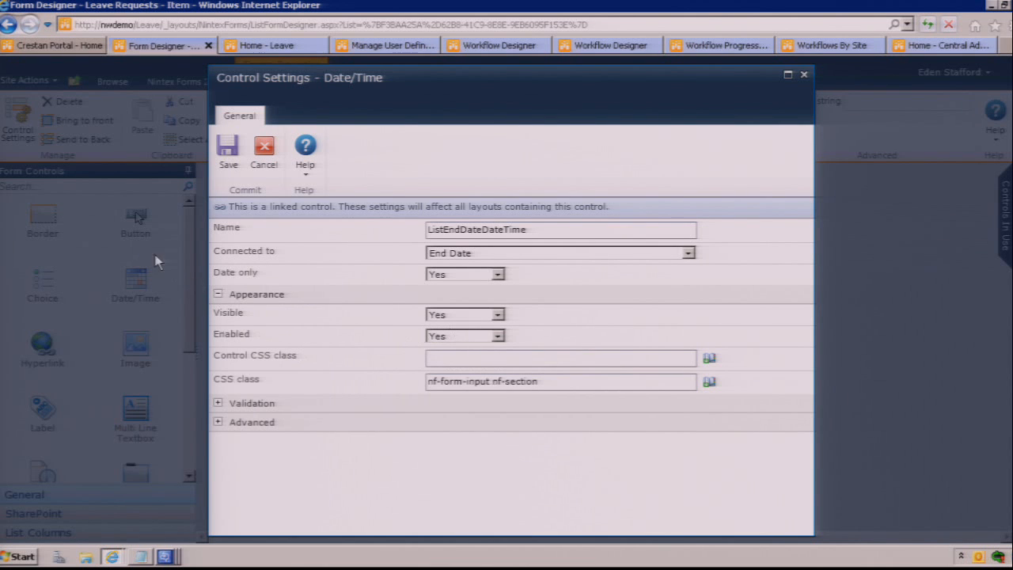
left_click(219, 294)
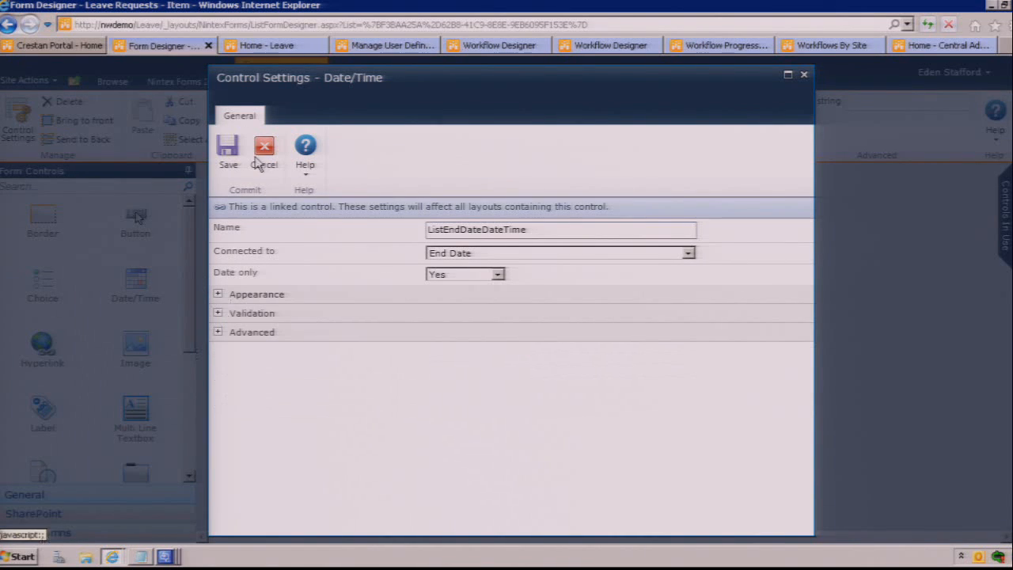
left_click(264, 152)
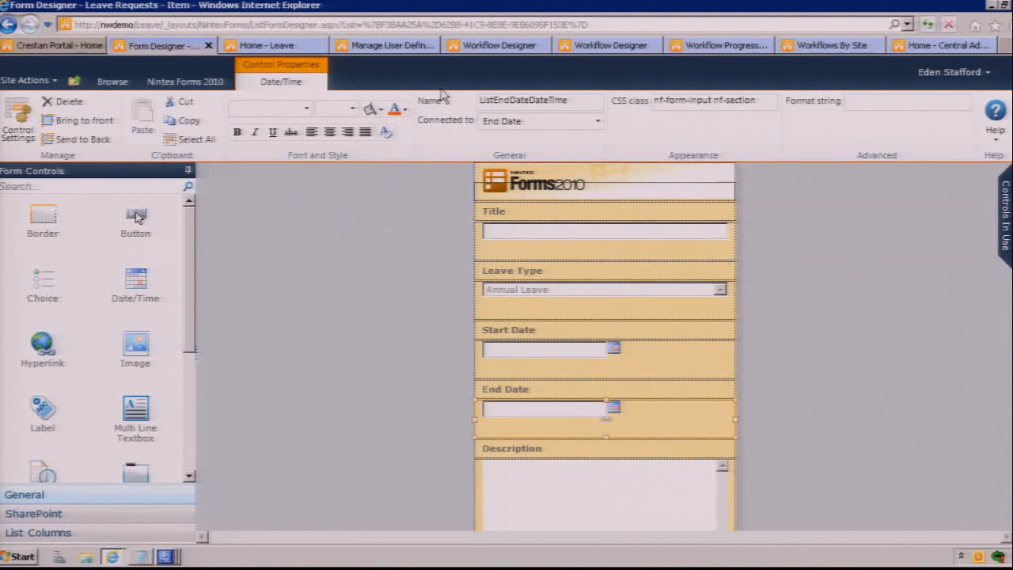
Step: Switch to the form's Desktop layout and place a Page Viewer control over the Description row
left_click(207, 82)
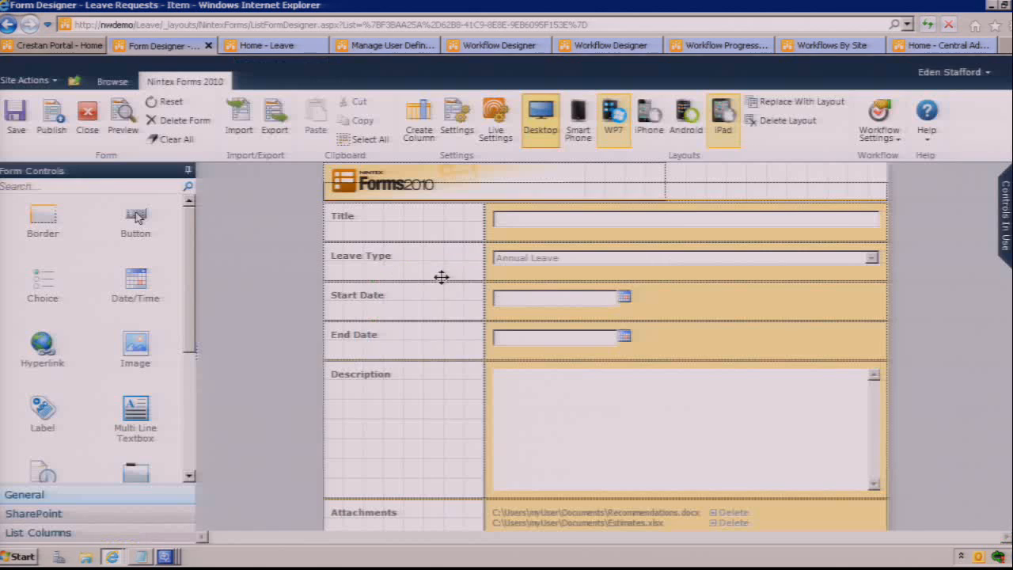
mouse_move(441, 276)
left_click(189, 477)
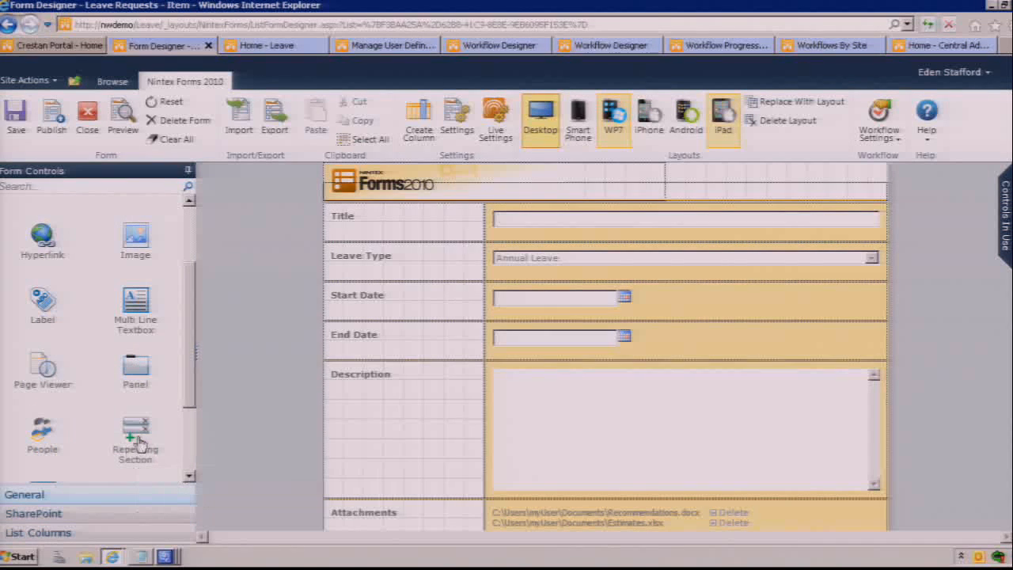
left_click_drag(47, 369, 401, 416)
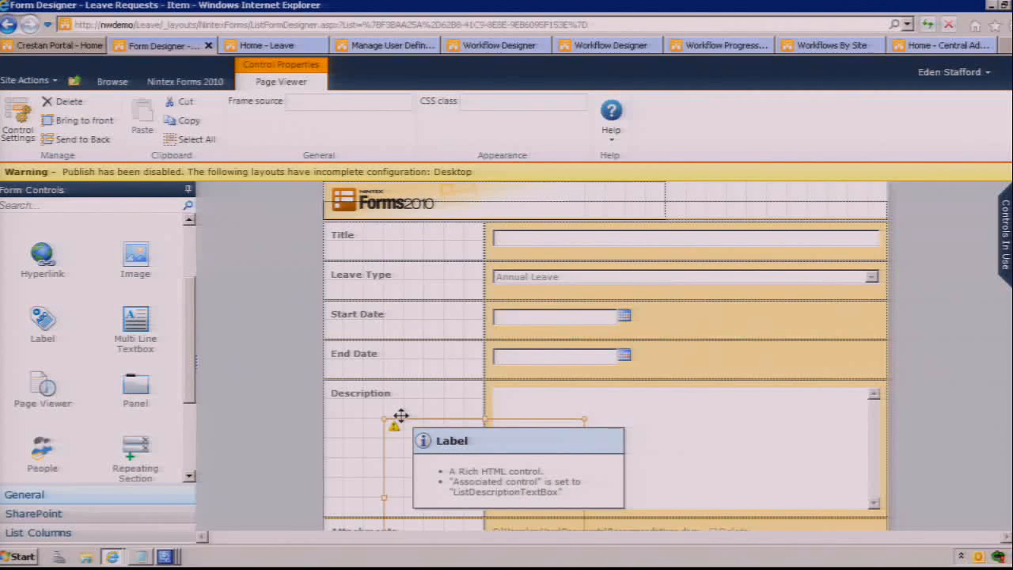
Step: Examine the Page Viewer control's Frame source, Appearance and Advanced settings, and cancel the dialog
double_click(431, 466)
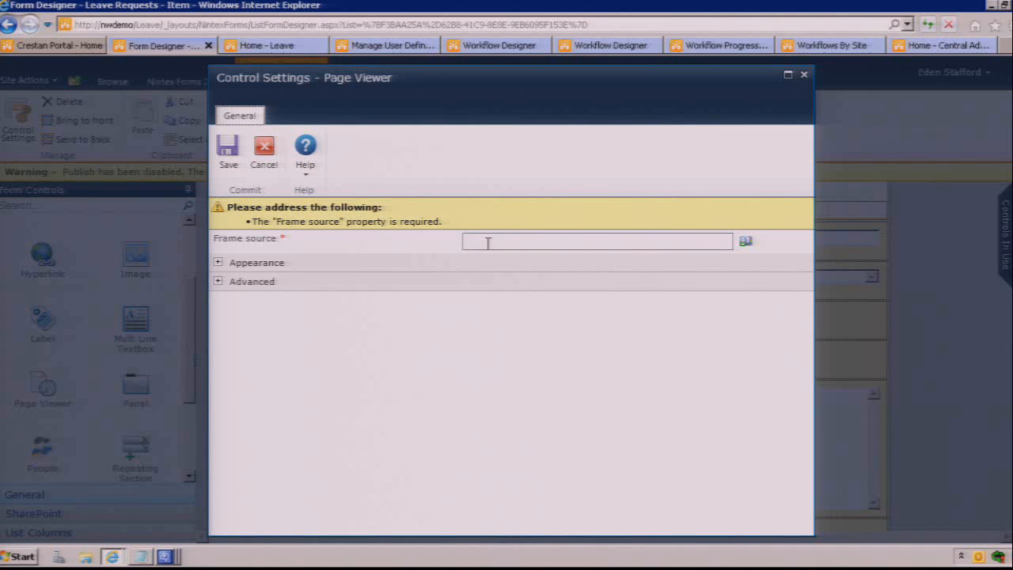
left_click(218, 284)
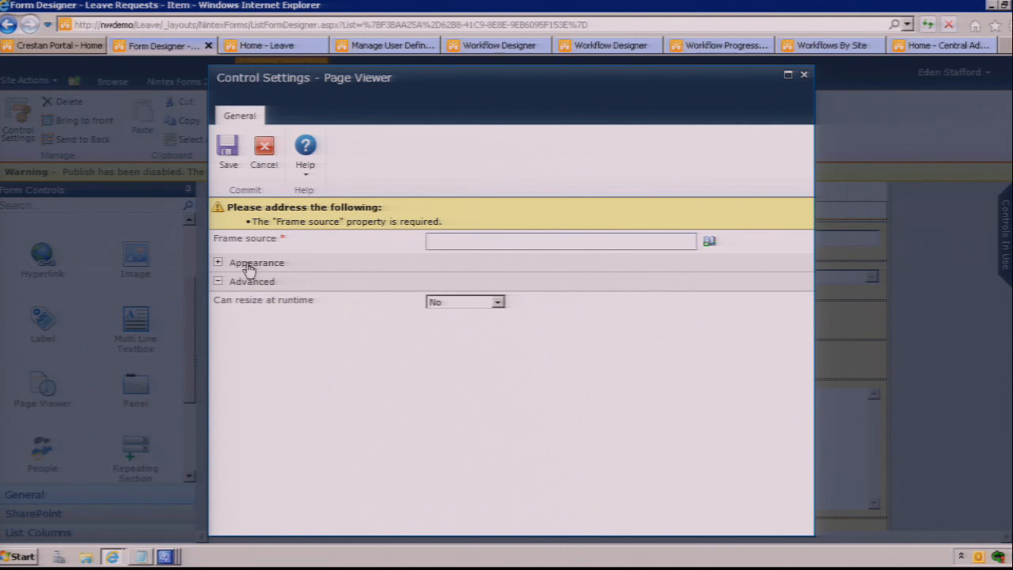
left_click(218, 262)
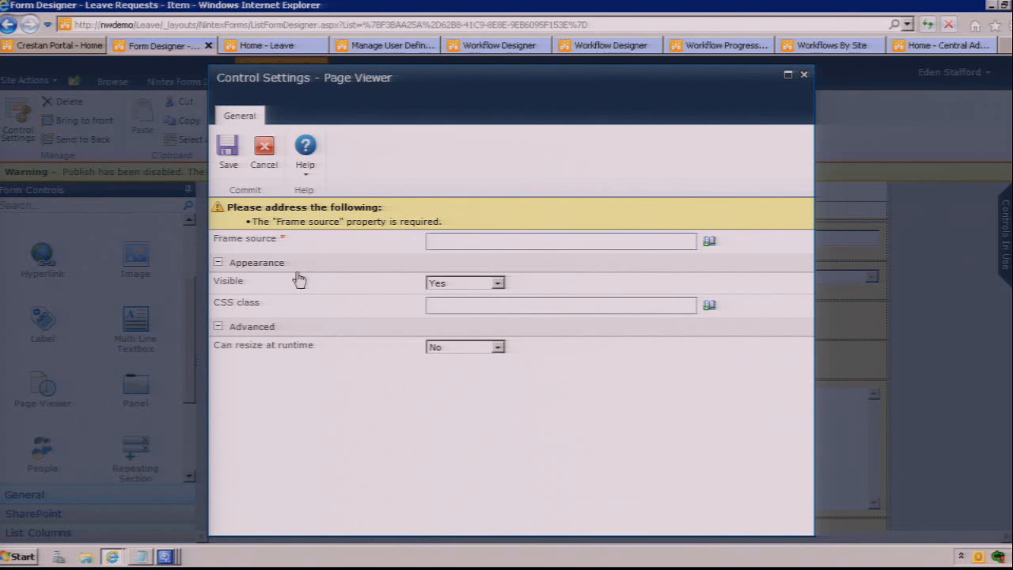
left_click(263, 145)
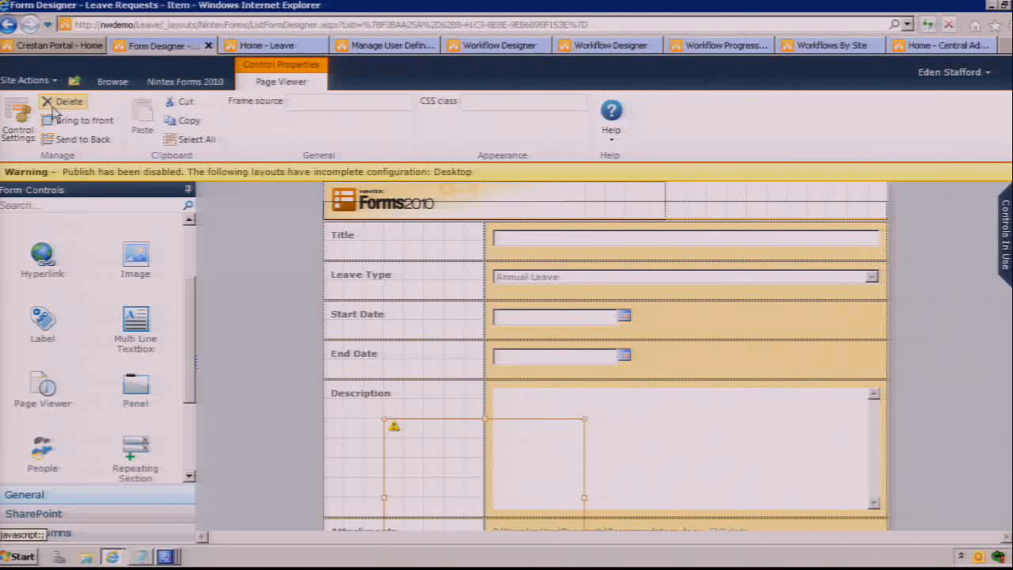
Step: Delete the Leave Requests form and leave the form designer, discarding unsaved changes
left_click(197, 86)
left_click(172, 120)
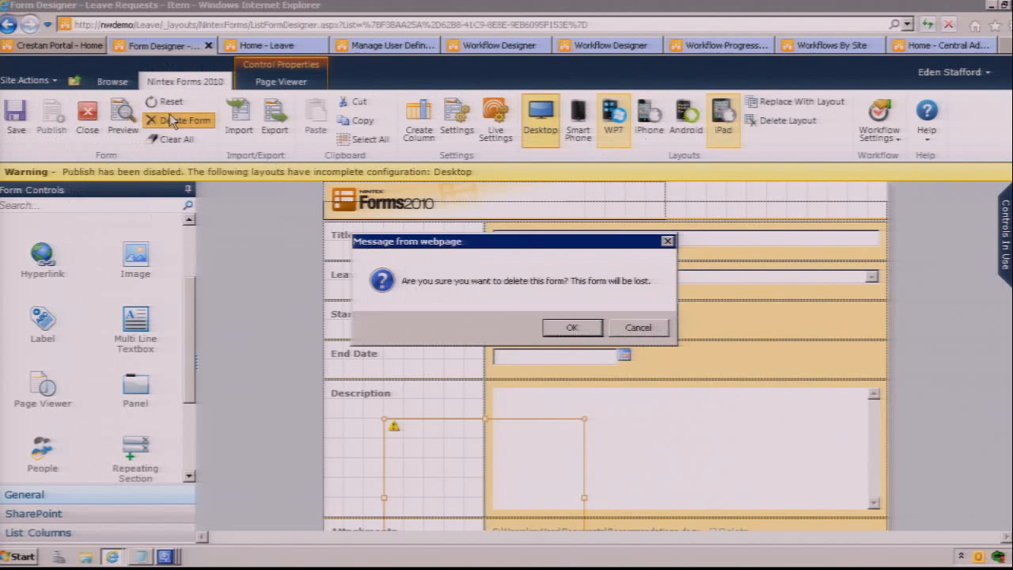
left_click(552, 327)
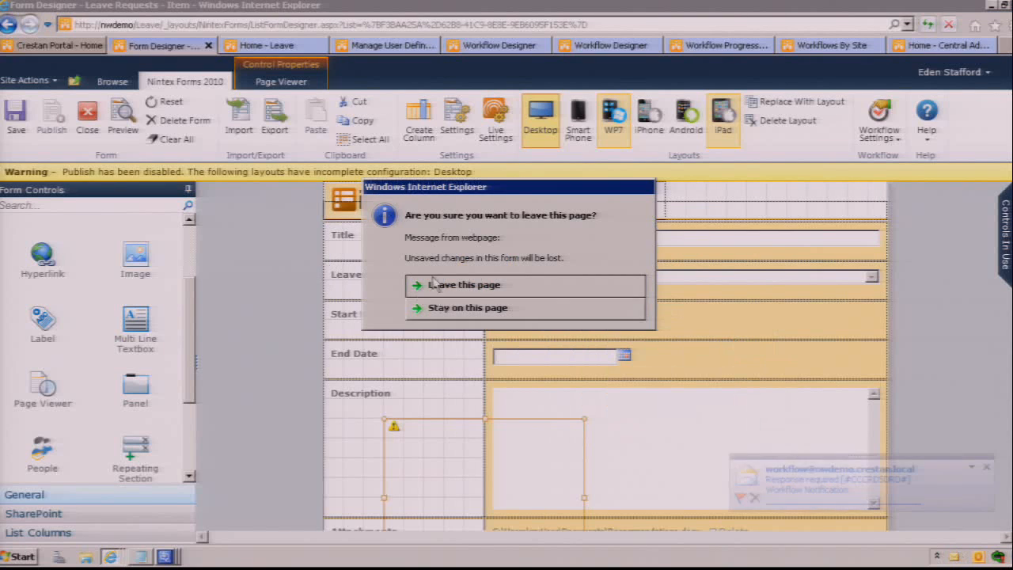
left_click(506, 291)
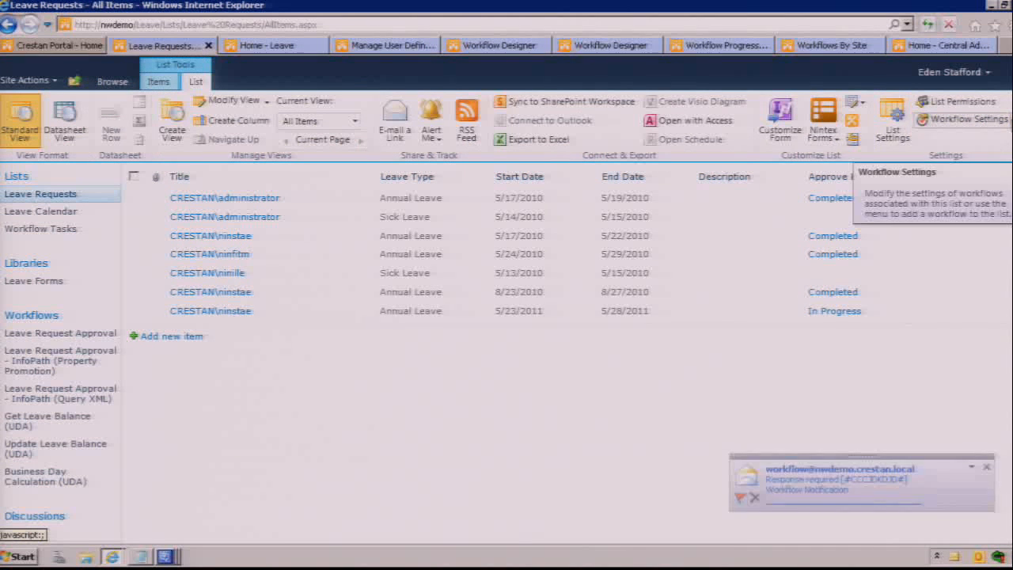
Step: Open the Approve Leave Request workflow from the Leave Requests list's Nintex workflow gallery
left_click(961, 120)
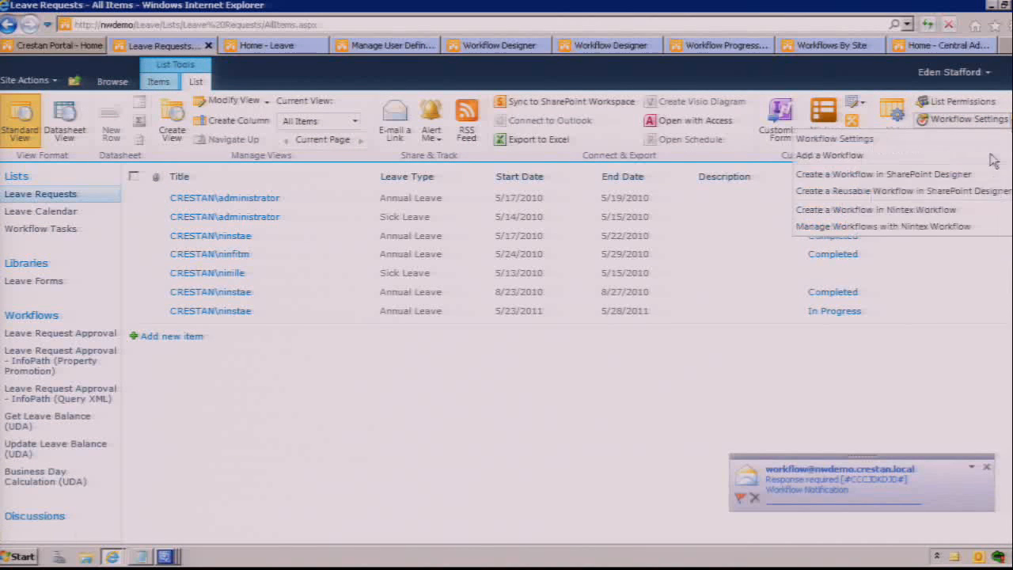
left_click(939, 227)
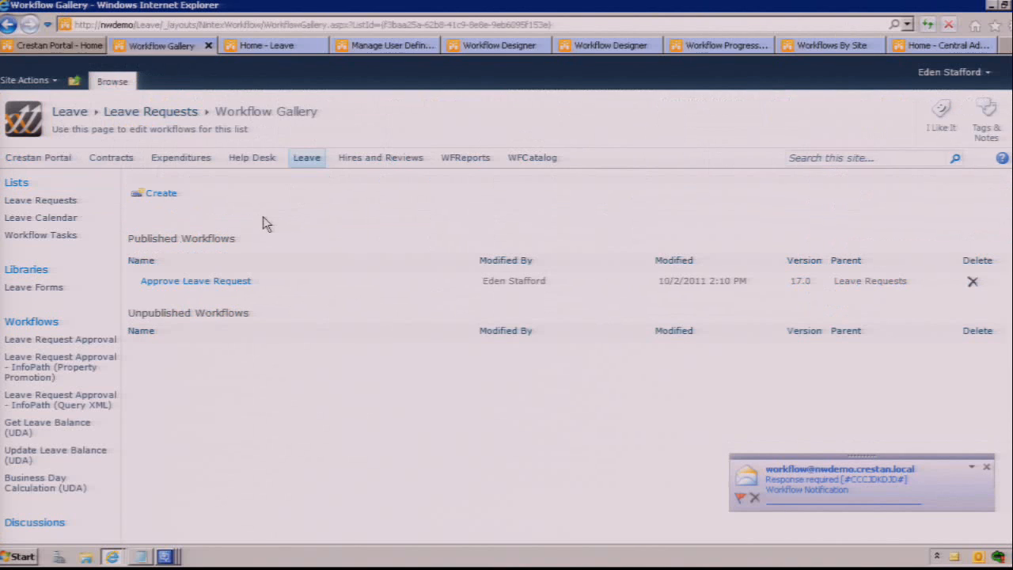
left_click(223, 283)
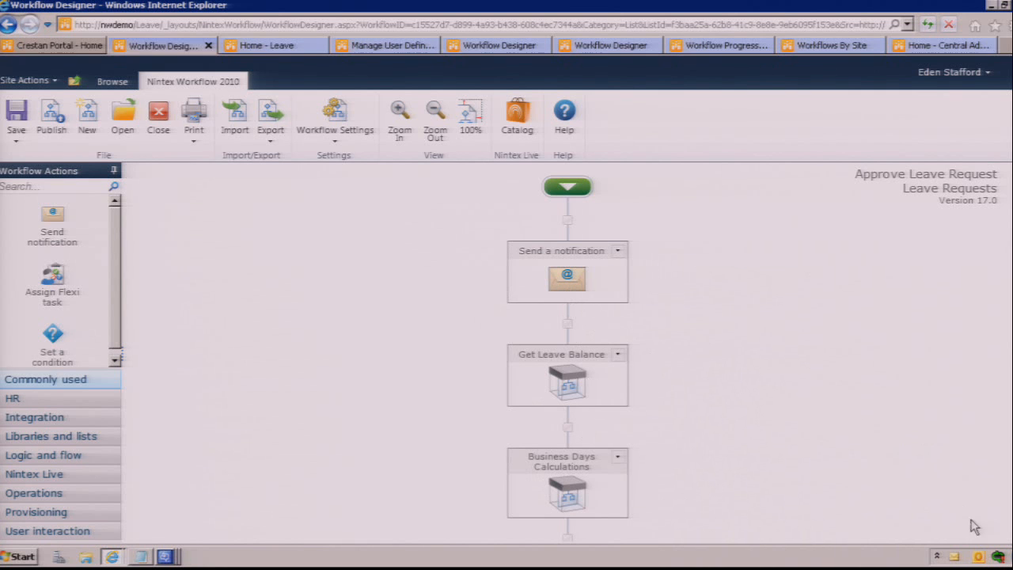
Step: Inspect the Get Manager Approval action's Flexi task configuration and its assignee picker, closing both without changes
scroll(957, 427, "down", 3)
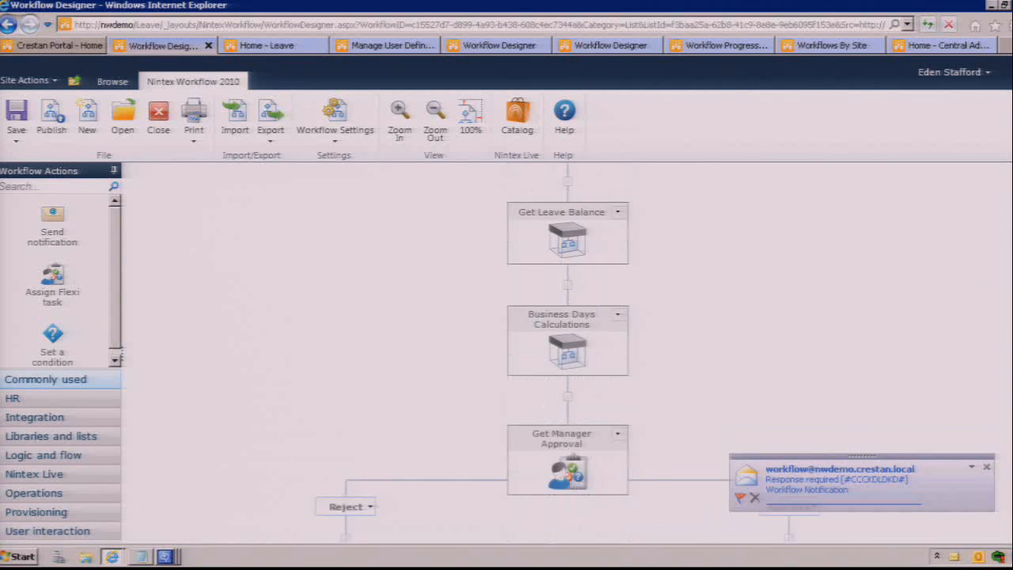
double_click(574, 429)
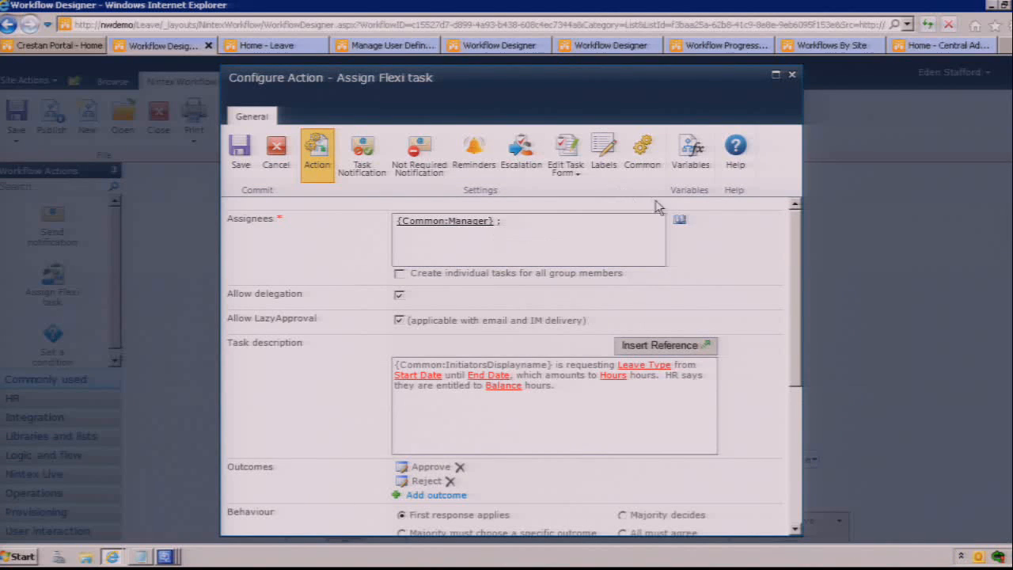
left_click(679, 220)
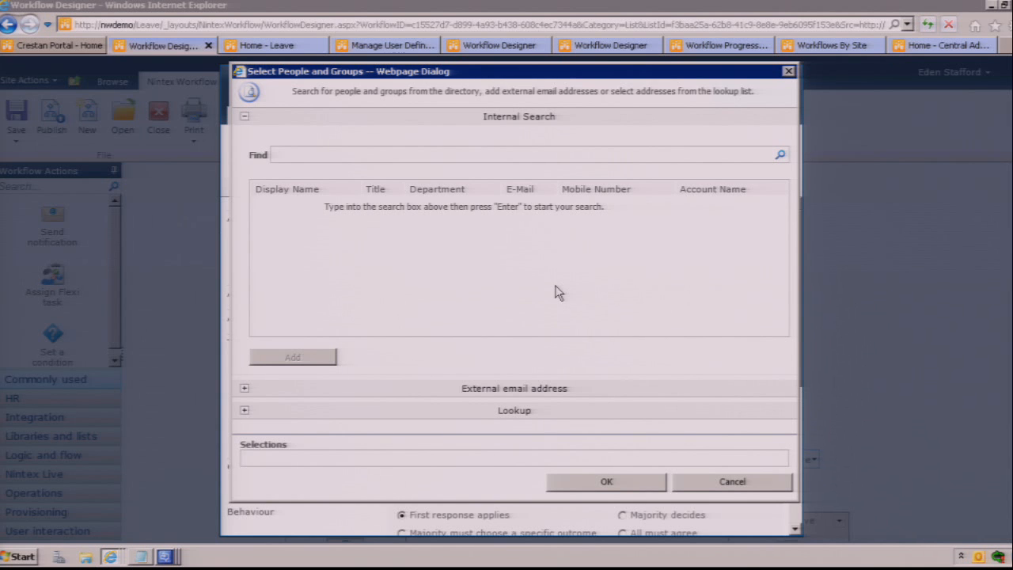
left_click(704, 477)
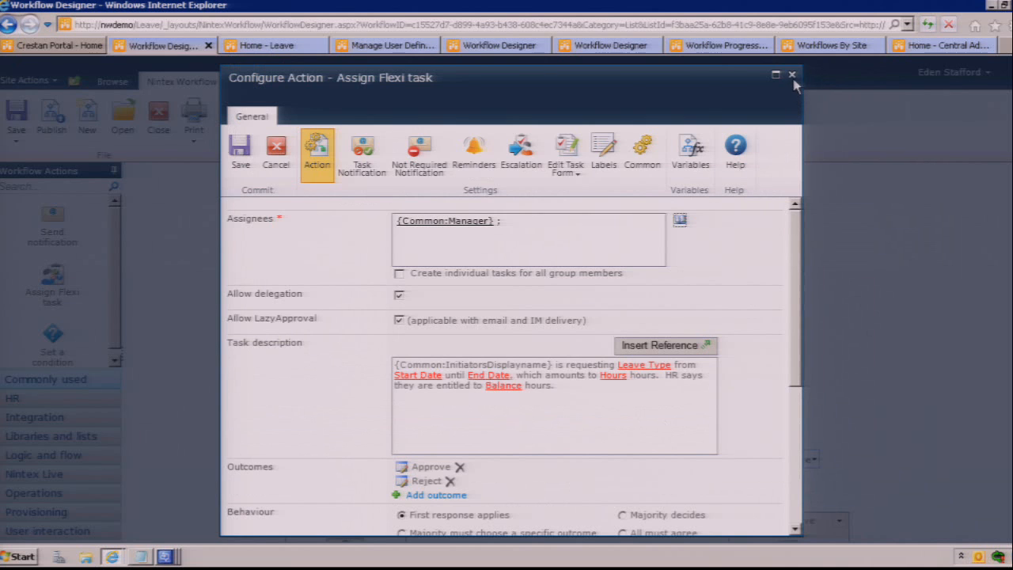
left_click(791, 75)
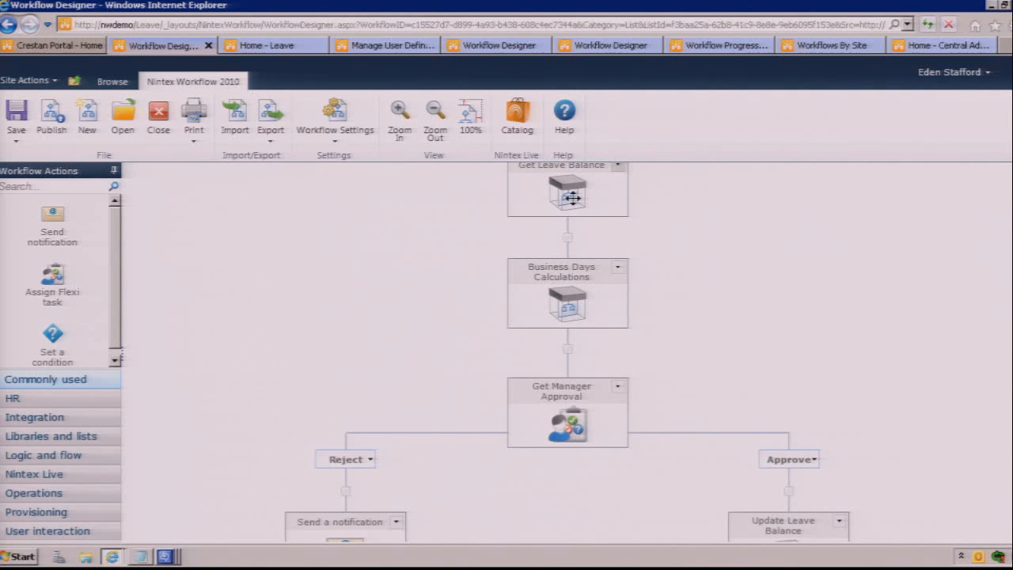
Step: Open the Get Manager Approval action's Flexi task configuration
mouse_move(565, 420)
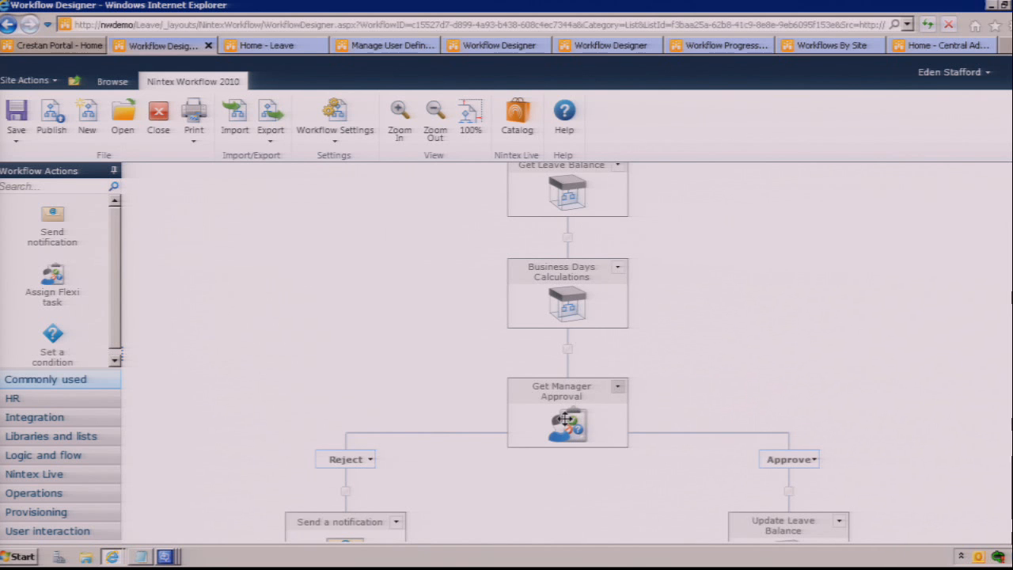
double_click(565, 419)
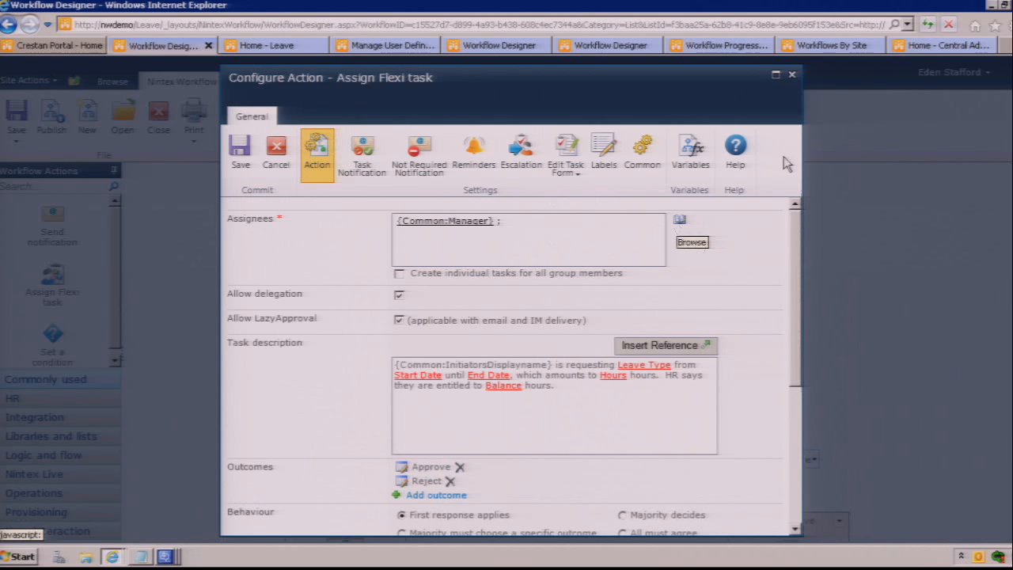
Step: Open the Manage Context Data page under Nintex Workflow Management in Central Administration
left_click(945, 46)
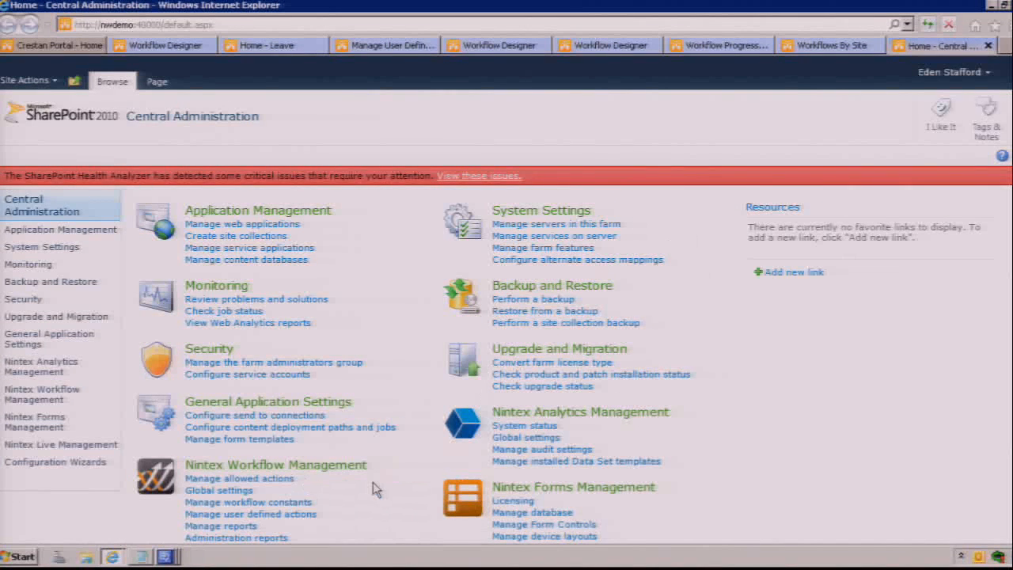
scroll(375, 489, "down", 2)
left_click(264, 371)
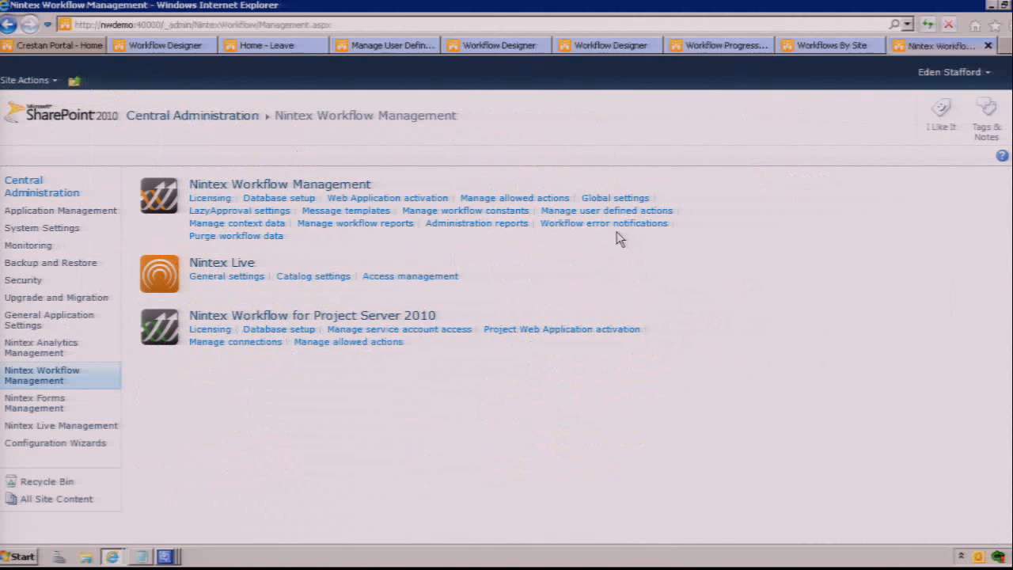
left_click(266, 225)
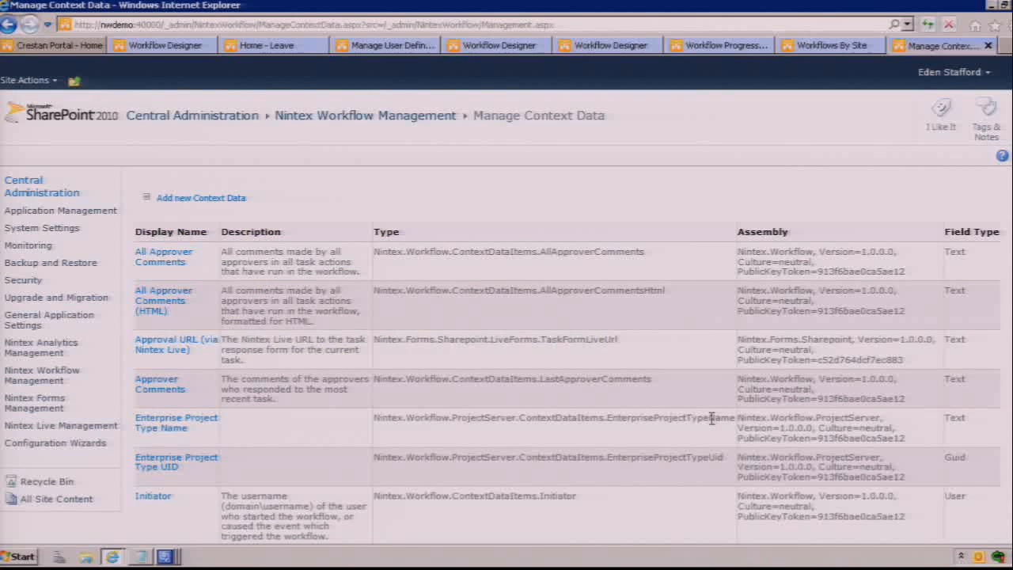
Step: Find the Manager context data item, inspect its definition, and return to the Nintex Workflow Management page without changes
scroll(710, 419, "down", 2)
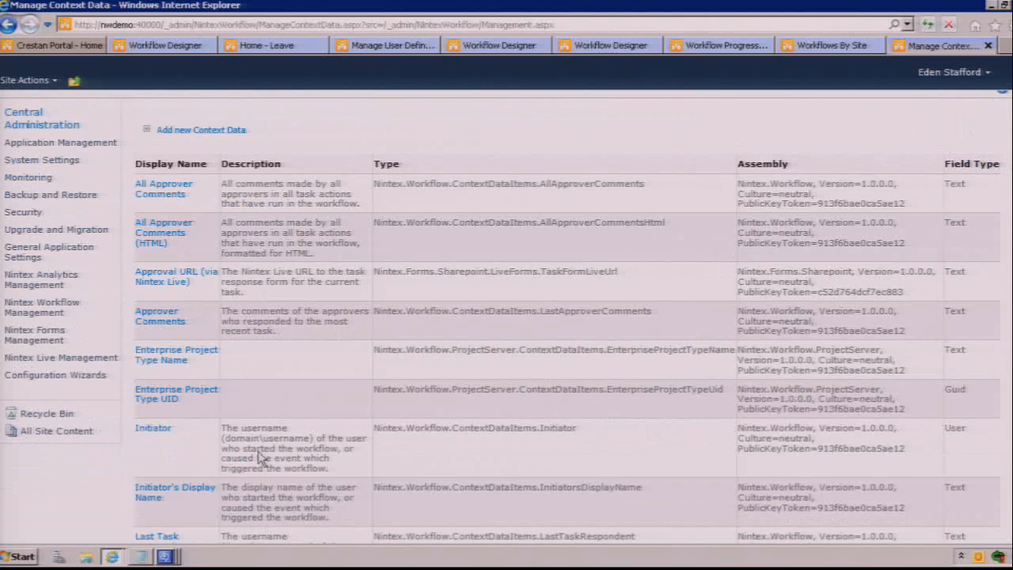
scroll(253, 443, "down", 6)
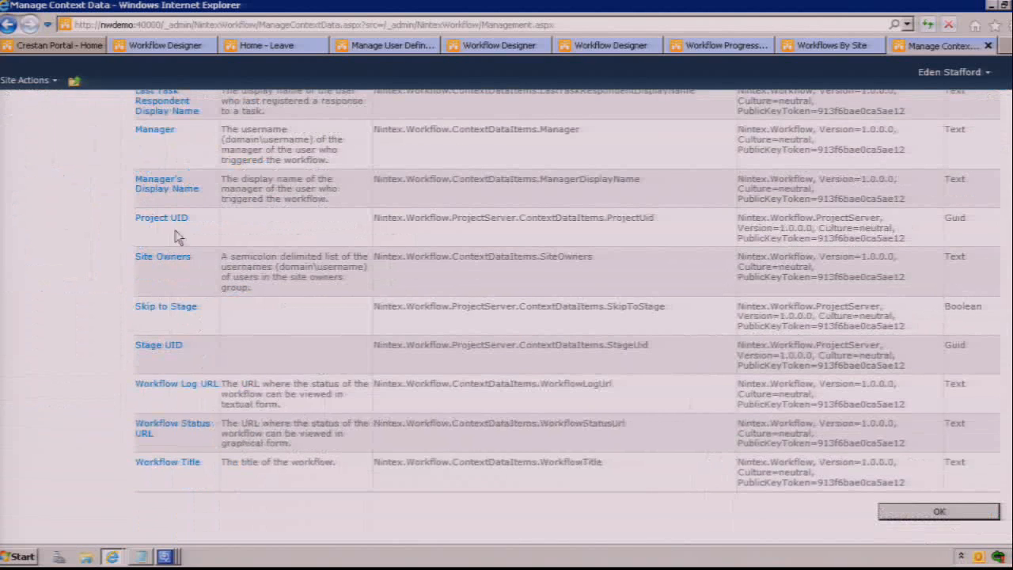
left_click(155, 131)
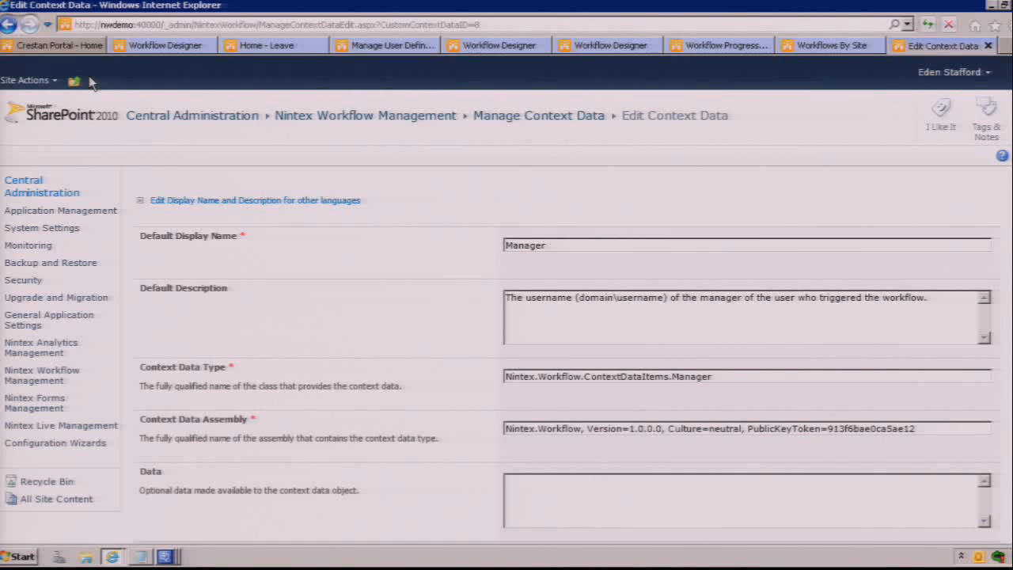
left_click(8, 26)
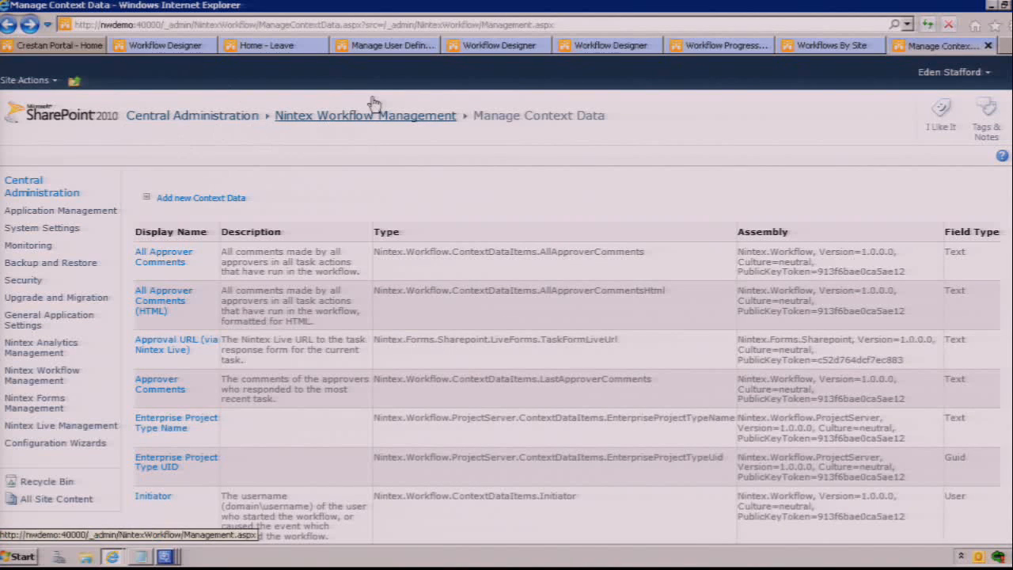
left_click(9, 25)
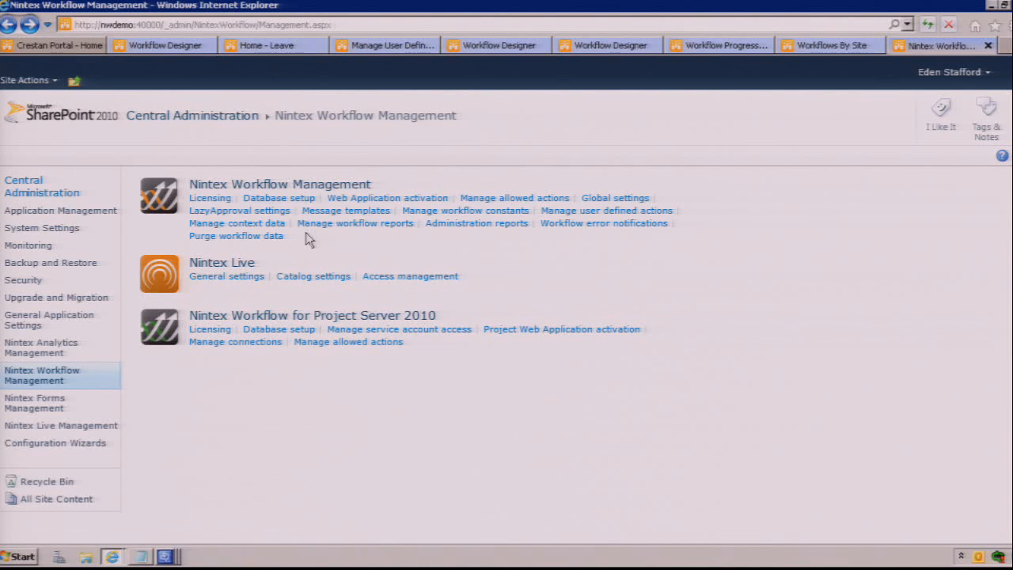
Step: Return to the open Flexi task configuration and open its task form in the Nintex Forms designer
left_click(281, 47)
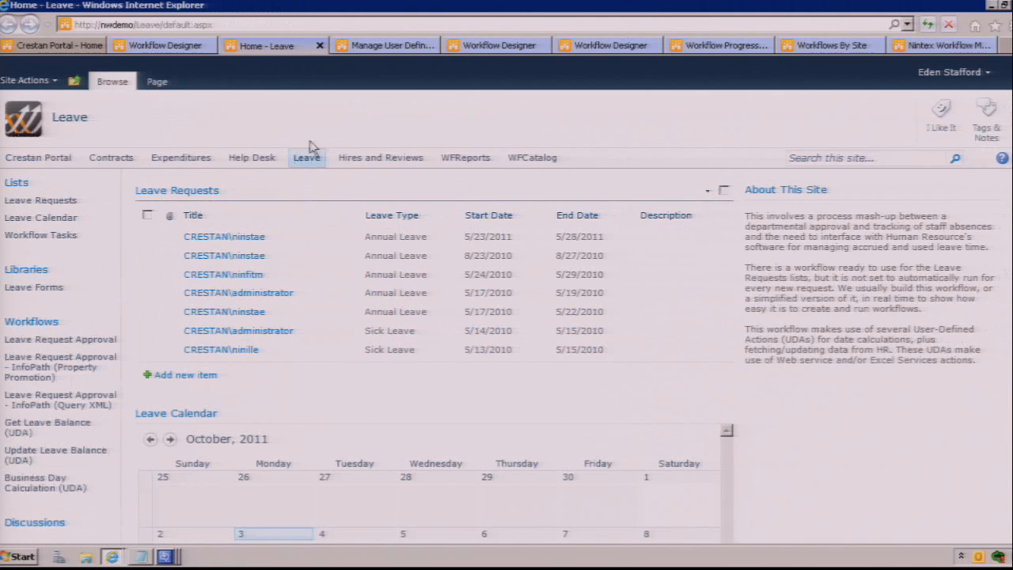
left_click(163, 46)
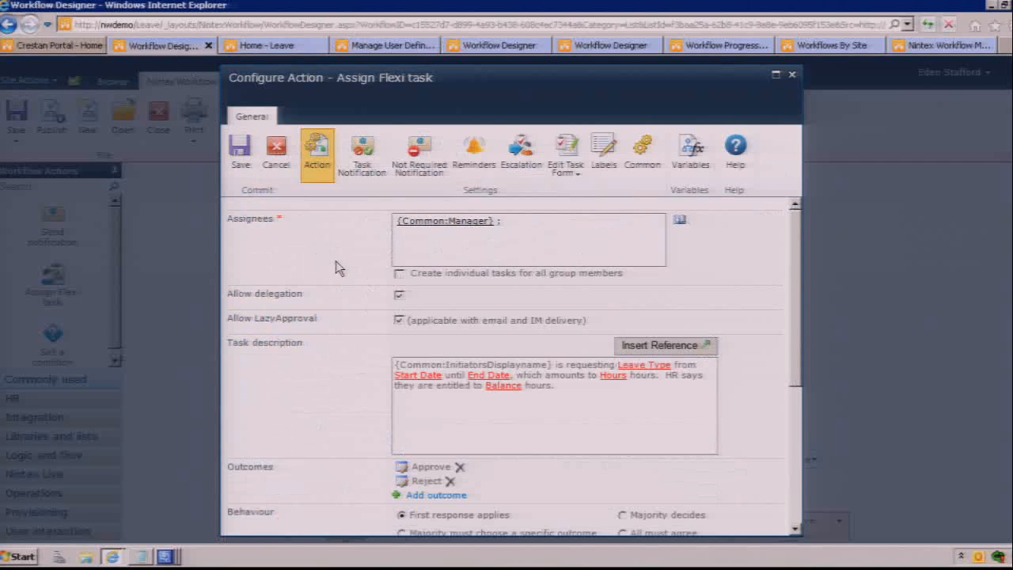
left_click(567, 157)
left_click(601, 229)
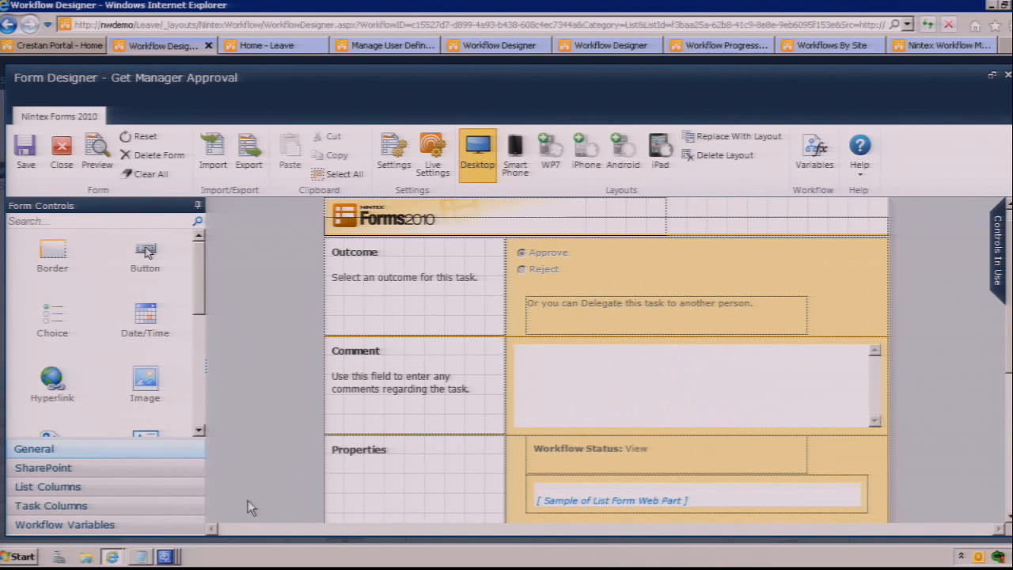
Step: Add the Title, Leave Type, Start Date and End Date list columns to the form's Comment row, stacked and left-aligned
left_click(95, 507)
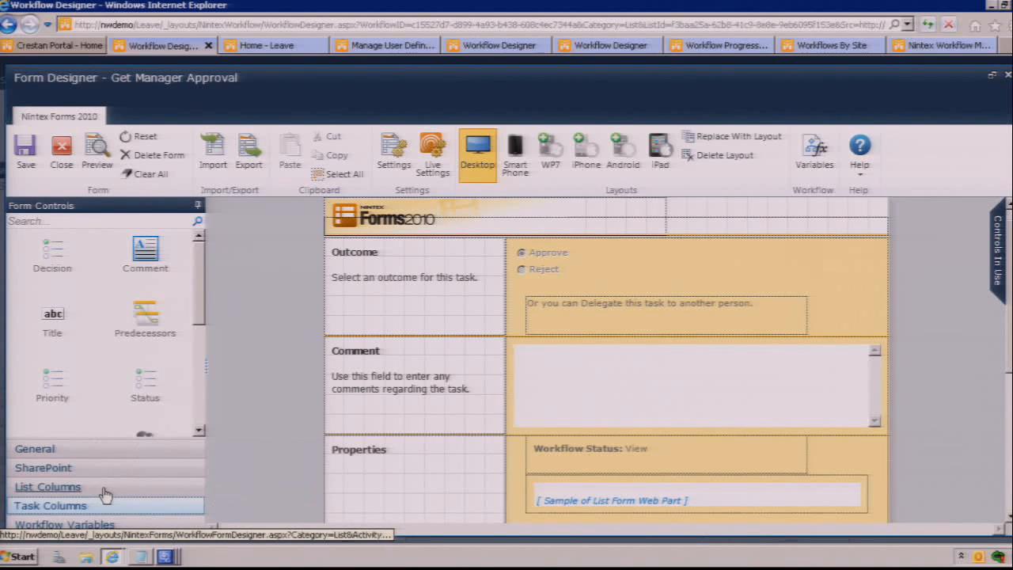
left_click(106, 493)
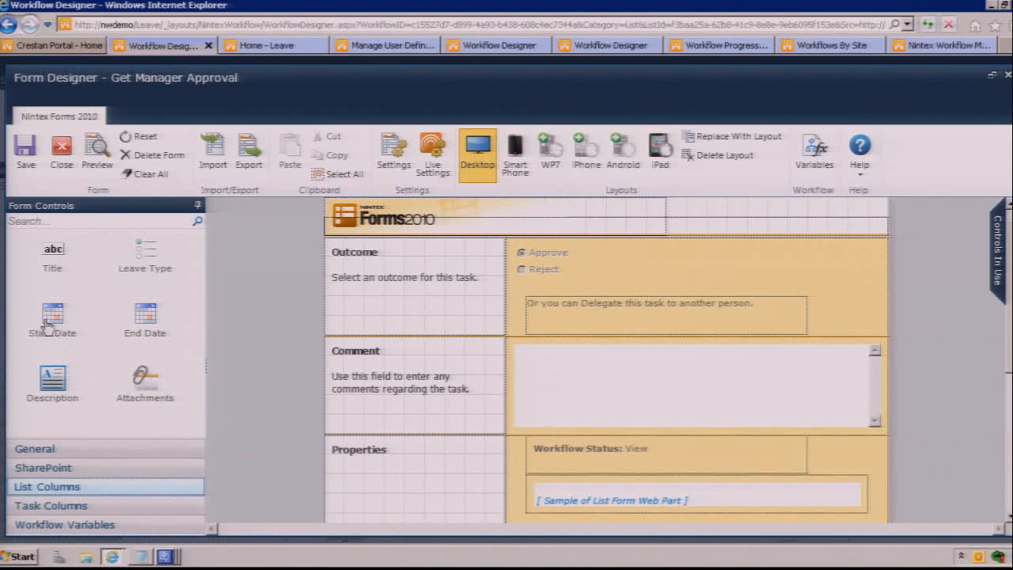
left_click_drag(210, 288, 362, 352)
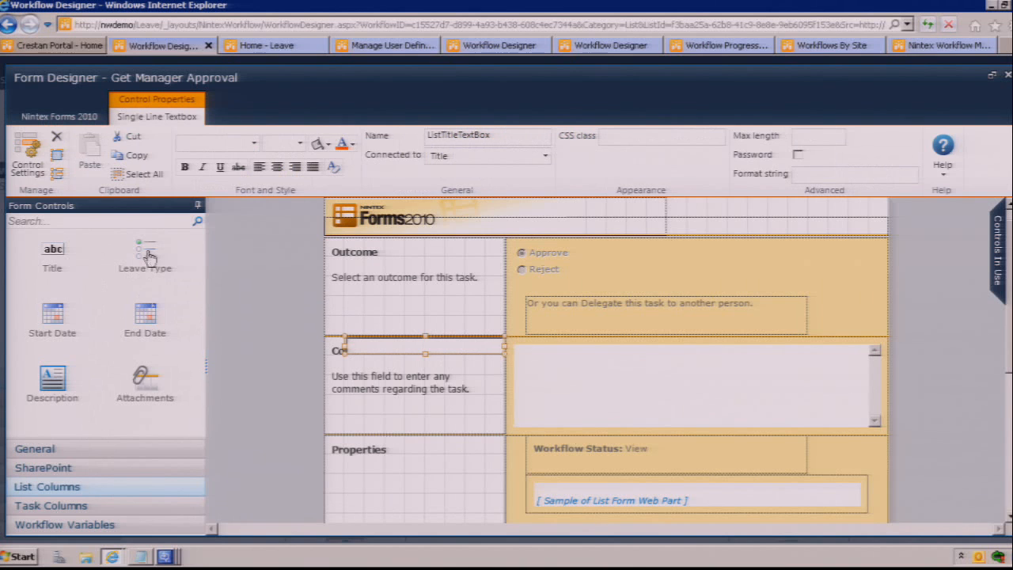
left_click_drag(149, 257, 368, 368)
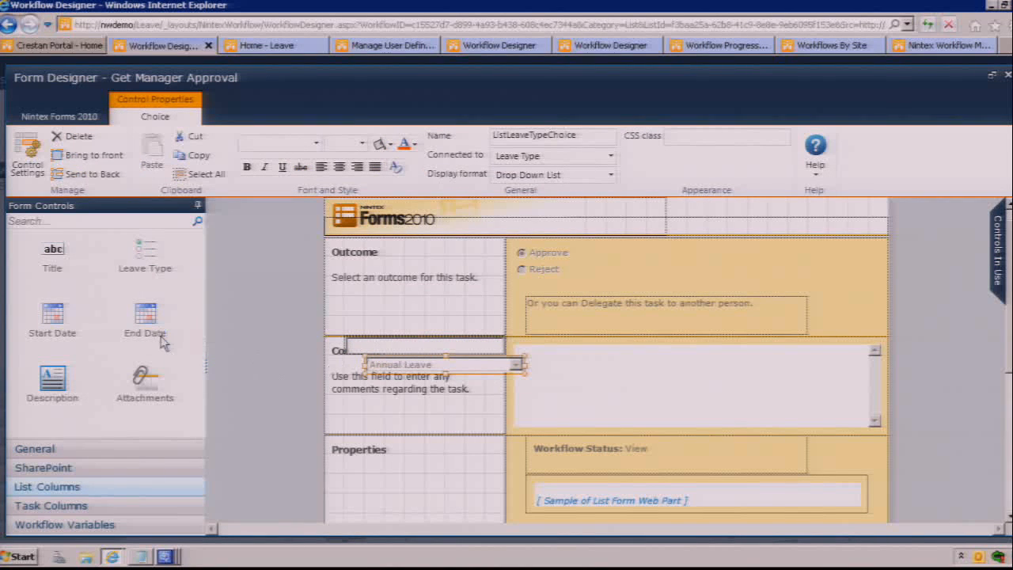
left_click_drag(57, 318, 385, 383)
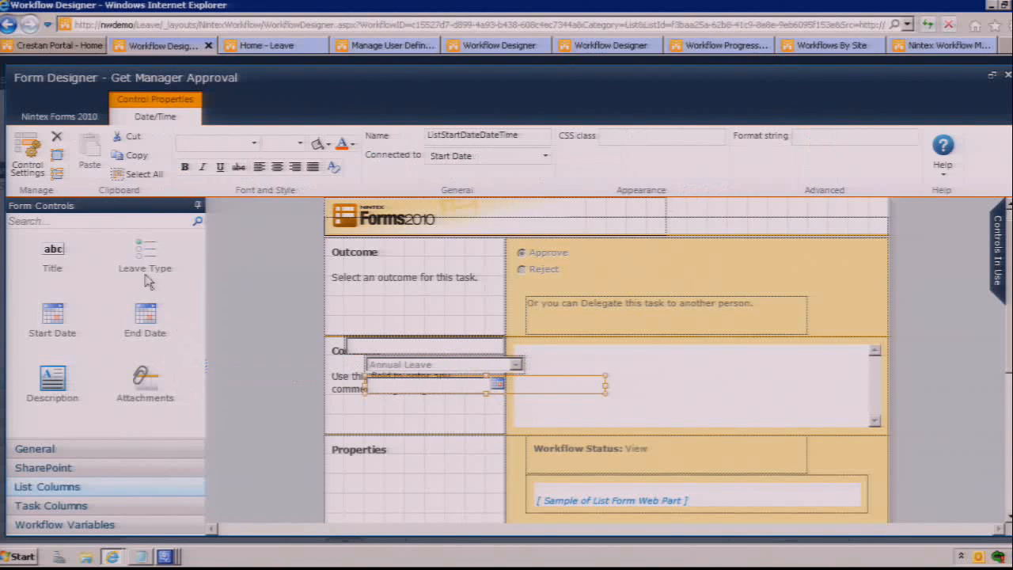
left_click_drag(146, 316, 370, 405)
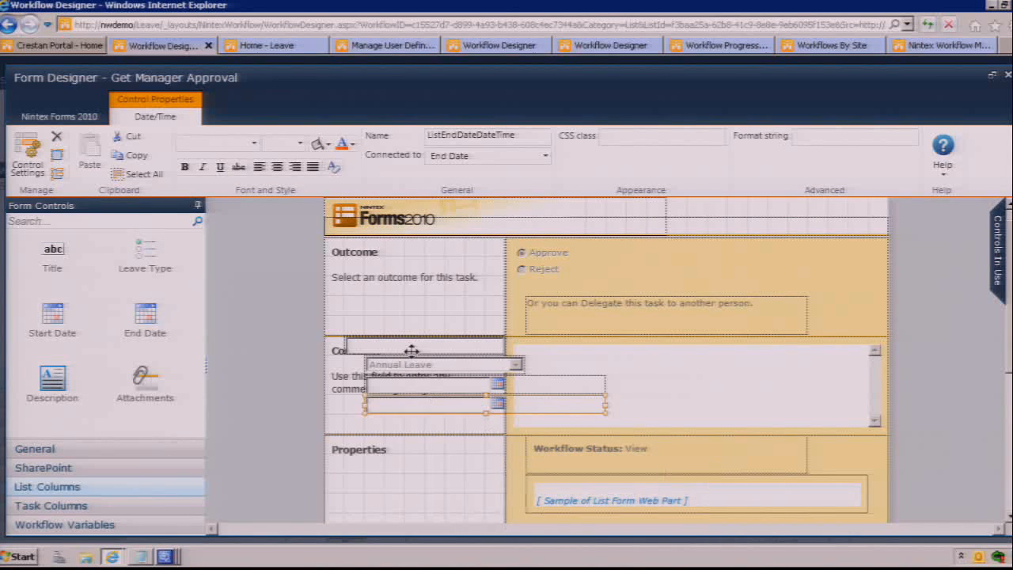
left_click_drag(408, 346, 420, 347)
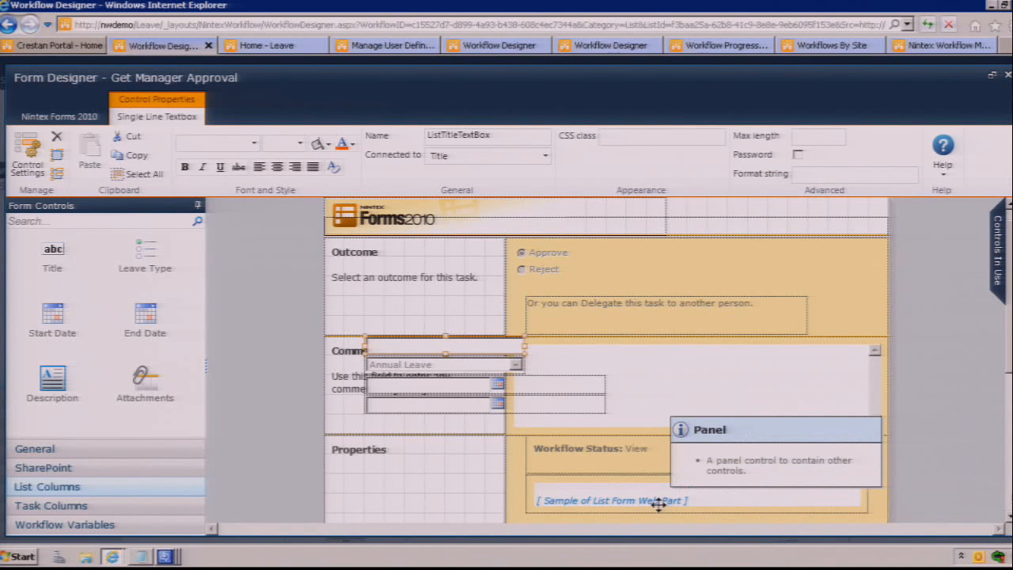
Step: Look at the SharePoint and Workflow Variables controls available for the task form
left_click(102, 470)
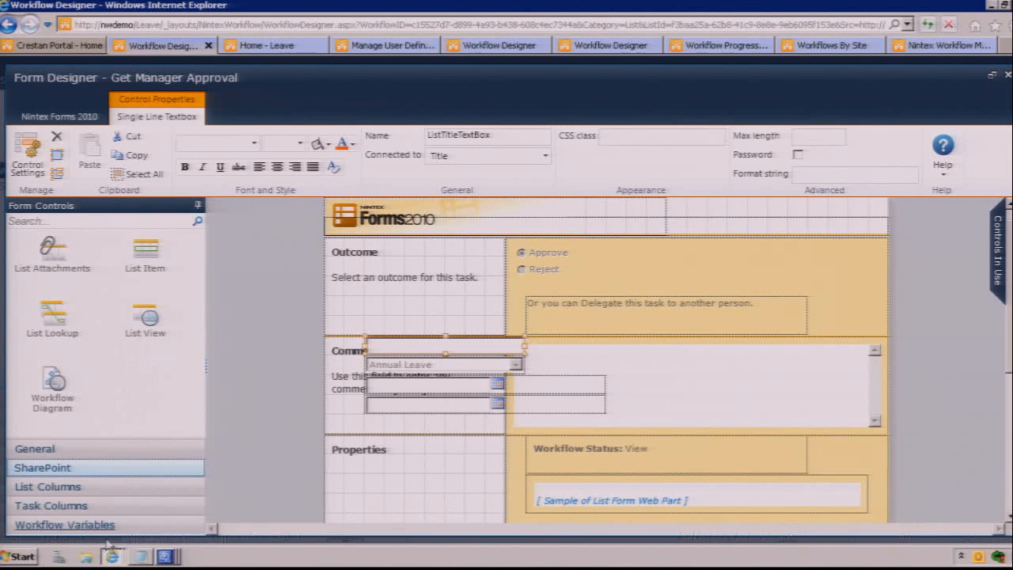
left_click(134, 529)
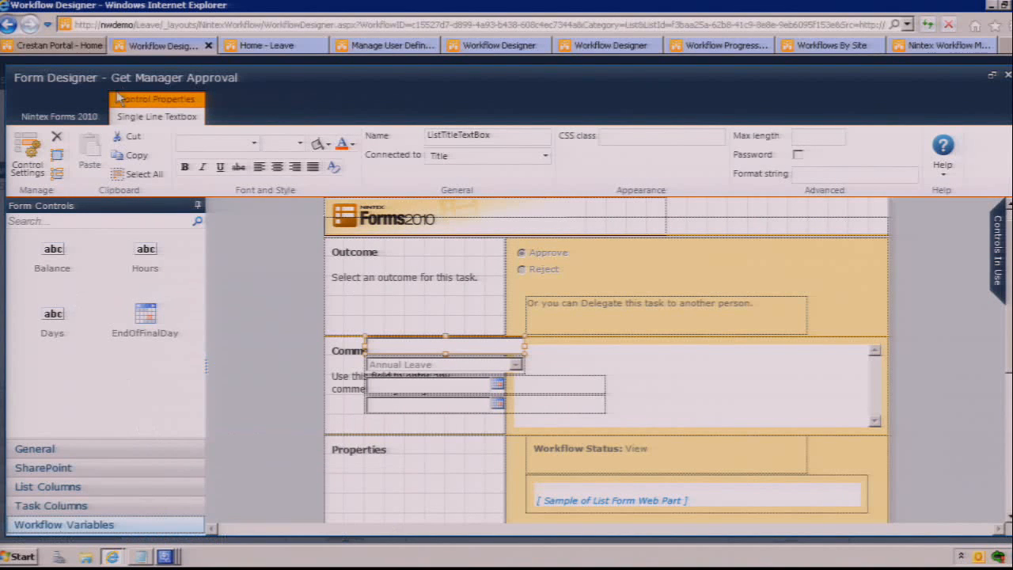
Step: Examine the task form's Nintex Live publishing options and close the live settings without saving
left_click(89, 120)
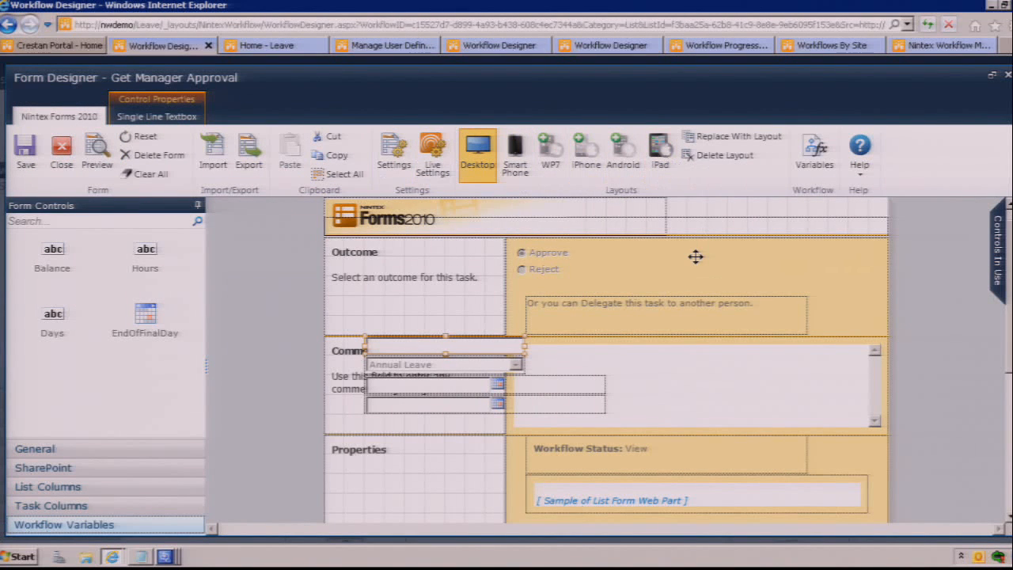
mouse_move(694, 256)
left_click(422, 163)
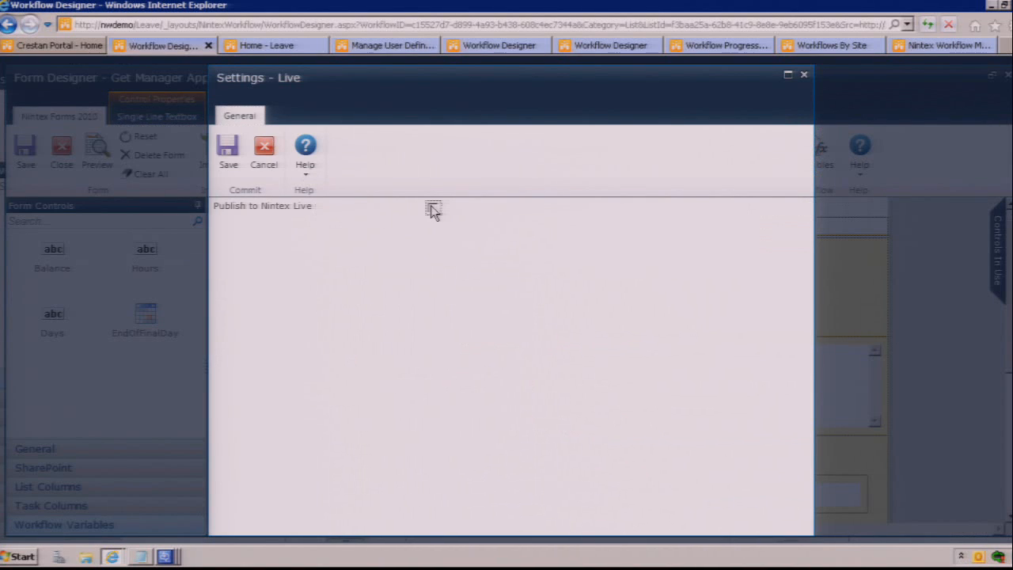
left_click(431, 208)
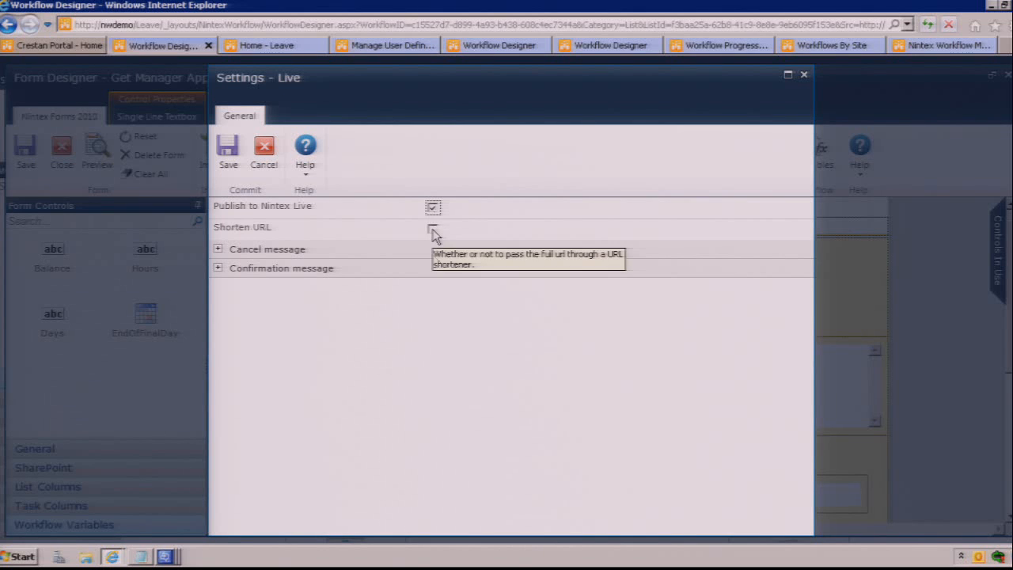
left_click(432, 208)
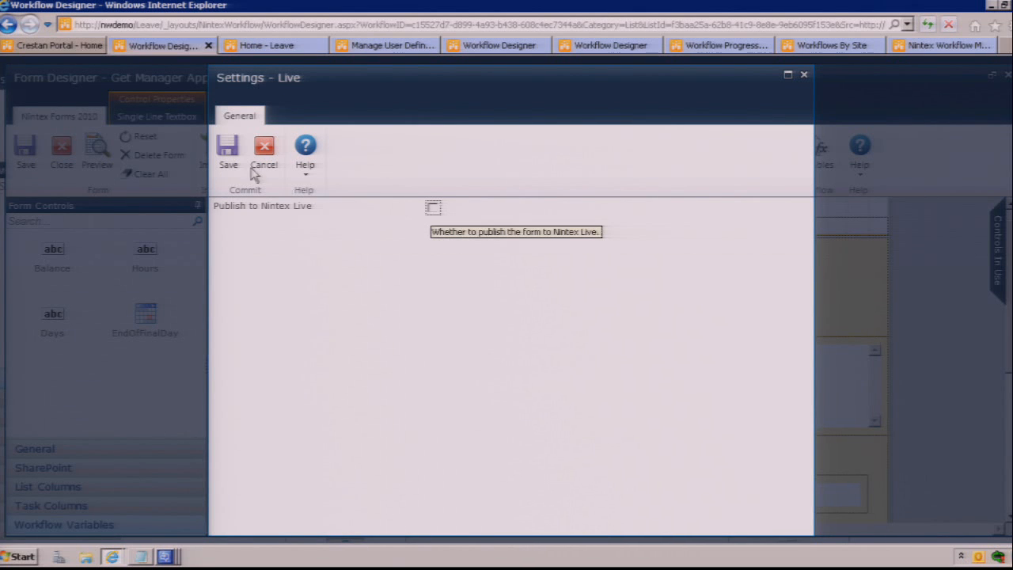
left_click(274, 154)
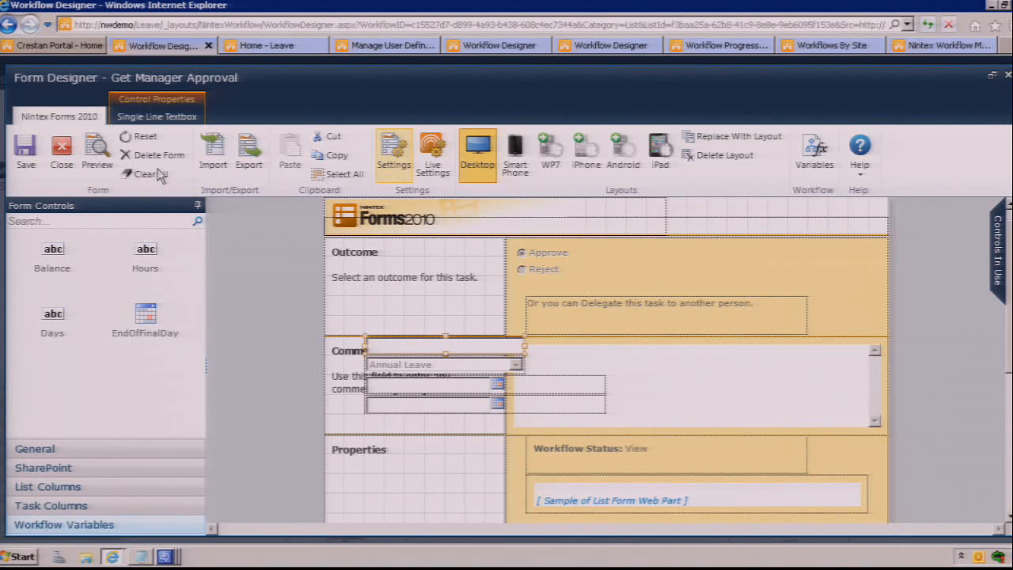
left_click(433, 155)
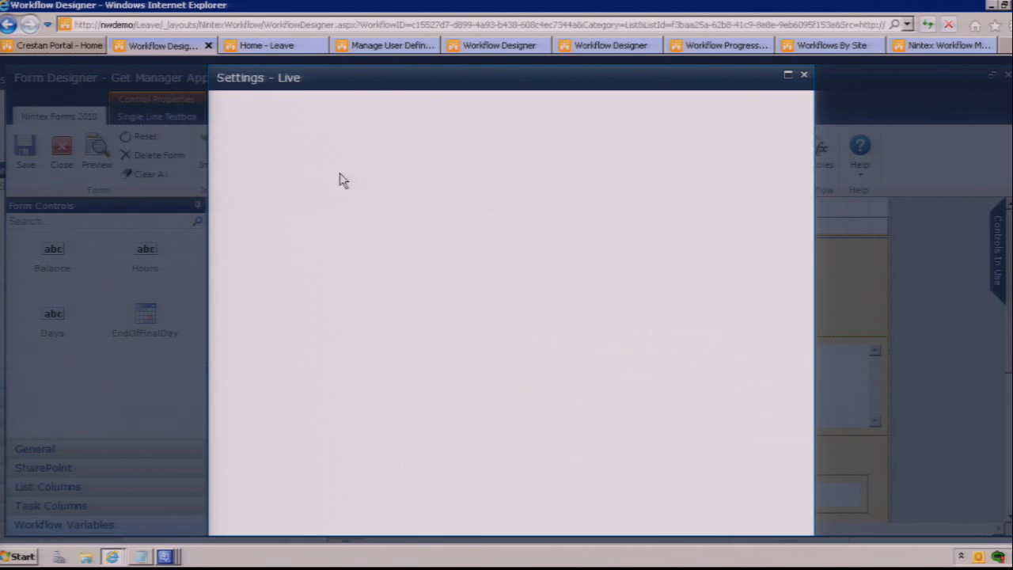
left_click(804, 74)
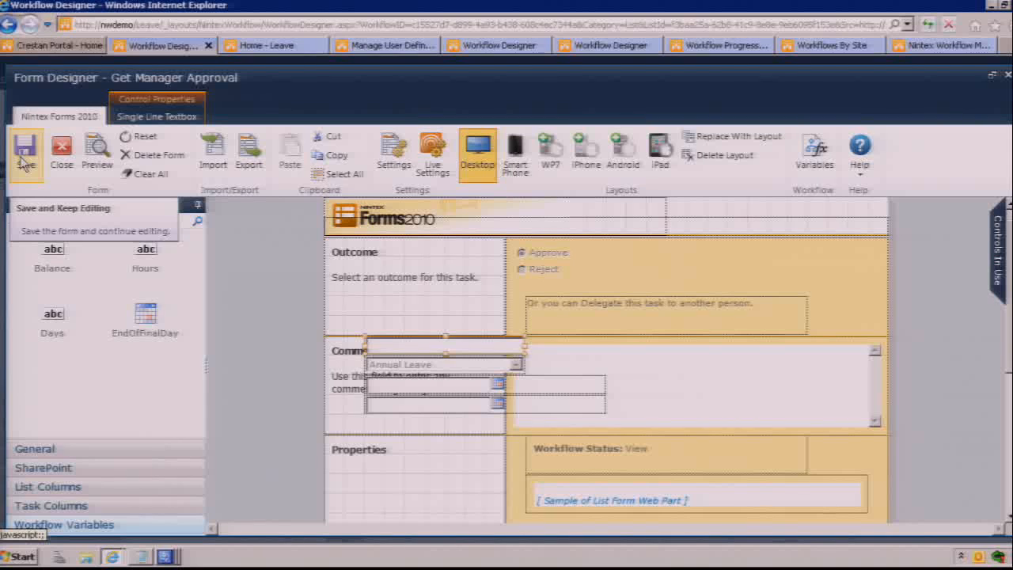
Step: Save the task form, close the form designer, and save the Get Manager Approval action's configuration
left_click(24, 162)
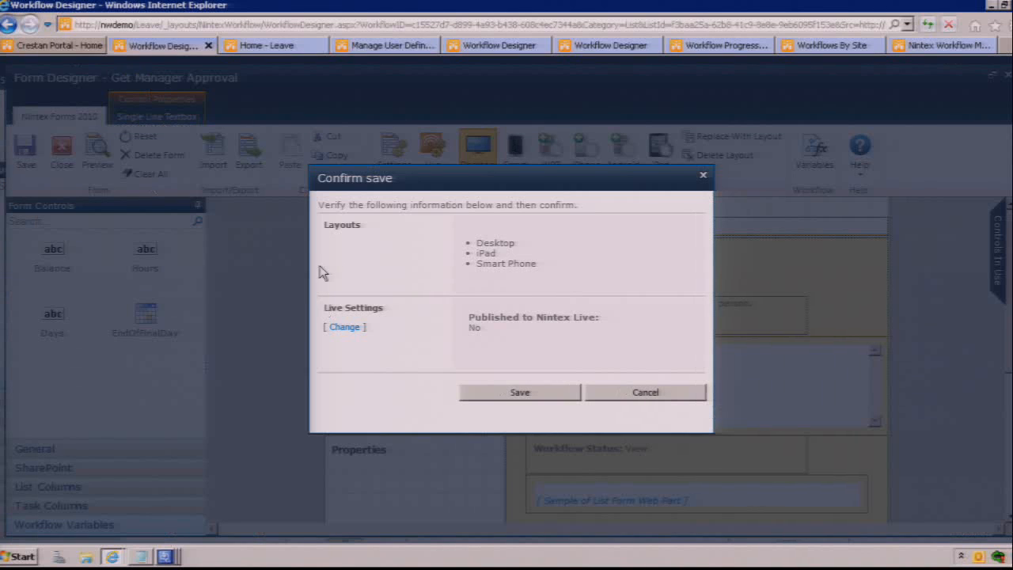
left_click(510, 393)
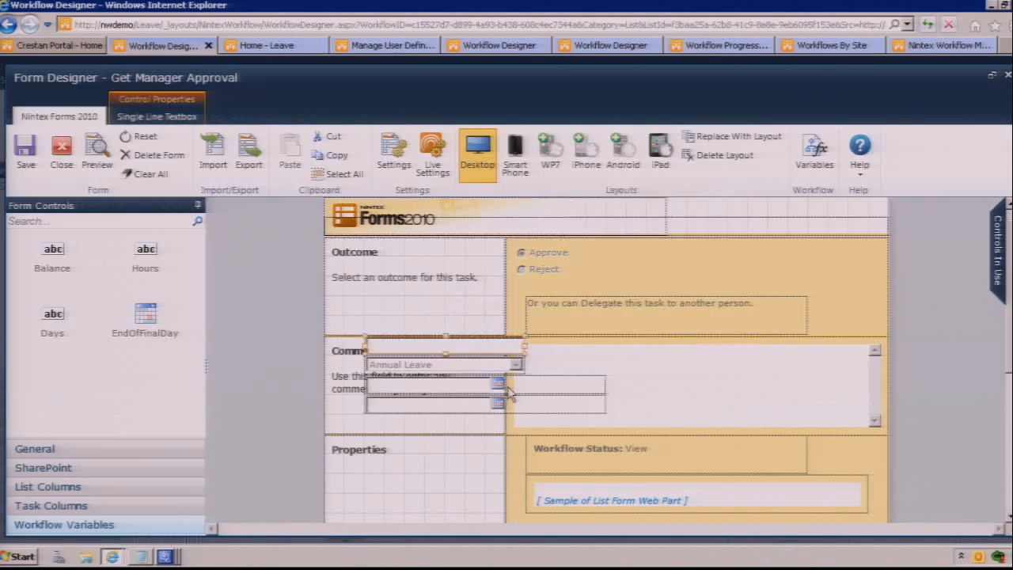
left_click(486, 316)
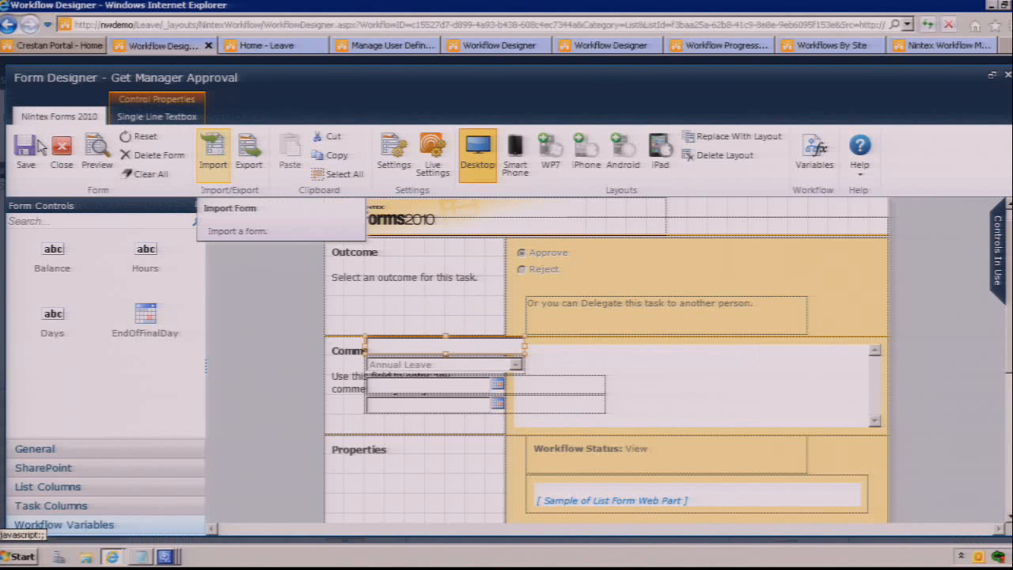
left_click(62, 152)
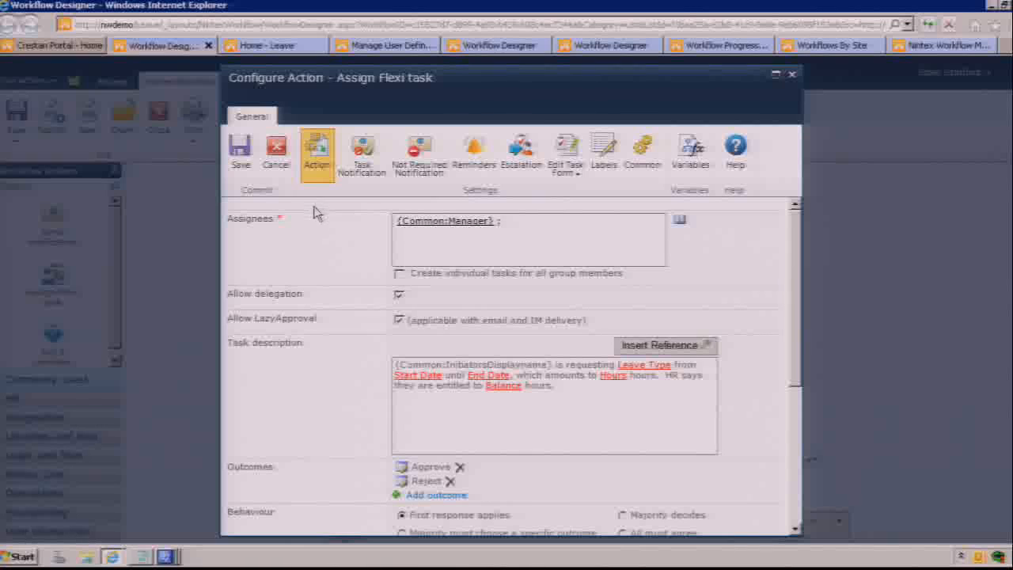
left_click(241, 154)
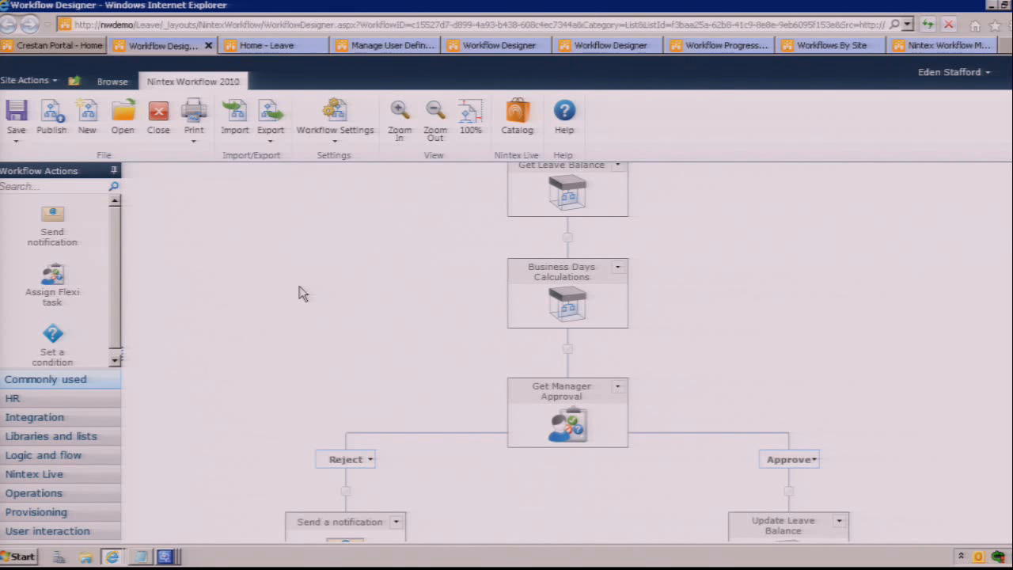
Step: Request an export of the Approve Leave Request workflow and cancel the Approve_Leave_Request.nwf download
left_click(274, 133)
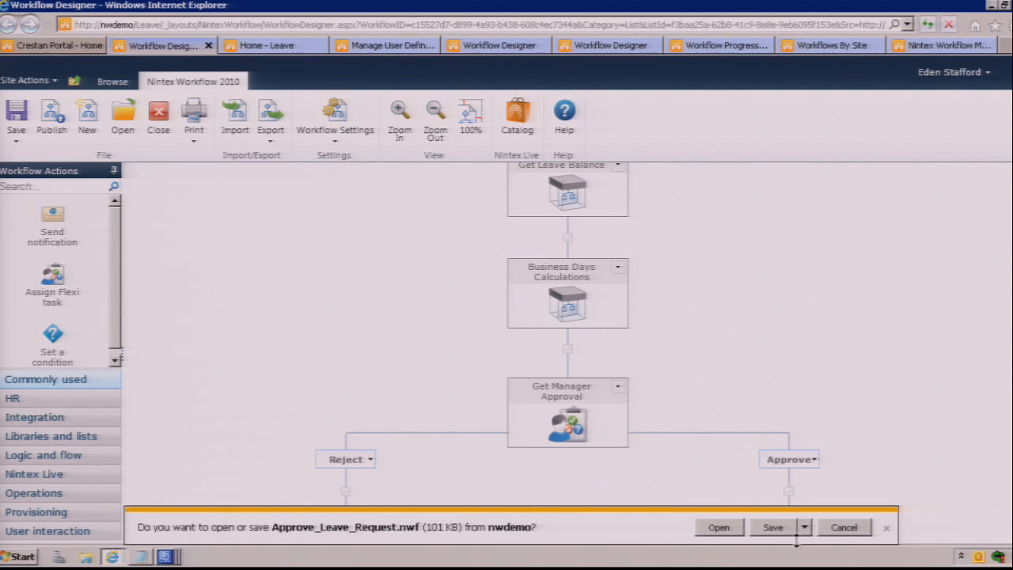
left_click(842, 528)
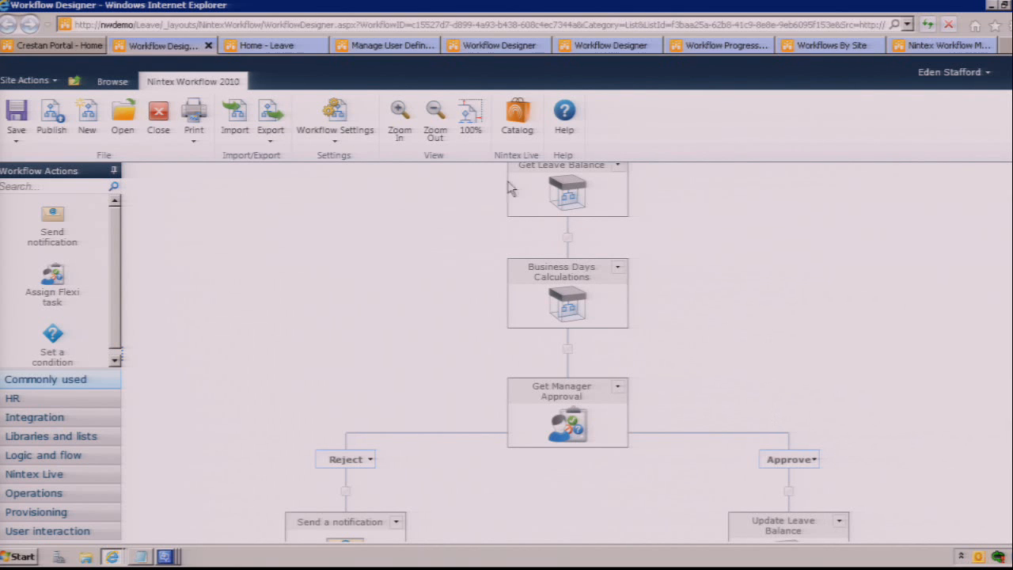
Step: Publish the Approve Leave Request workflow, overwriting the existing version
left_click(88, 131)
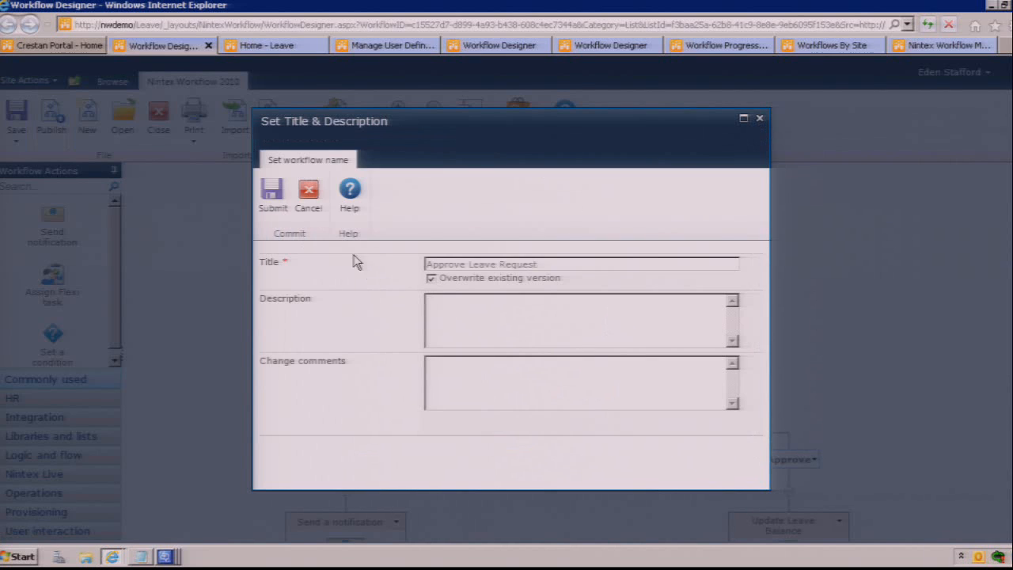
left_click(271, 208)
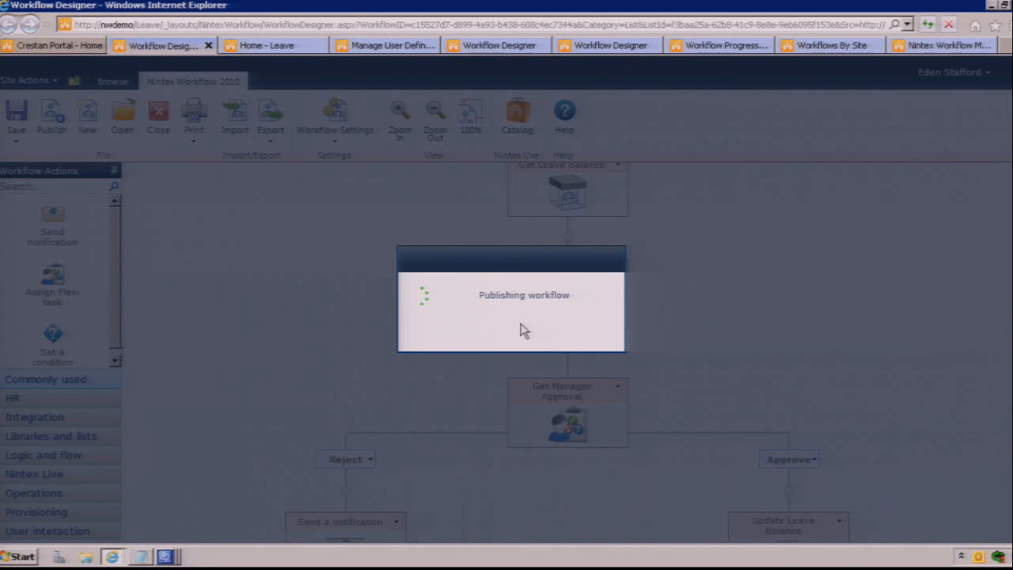
left_click(511, 320)
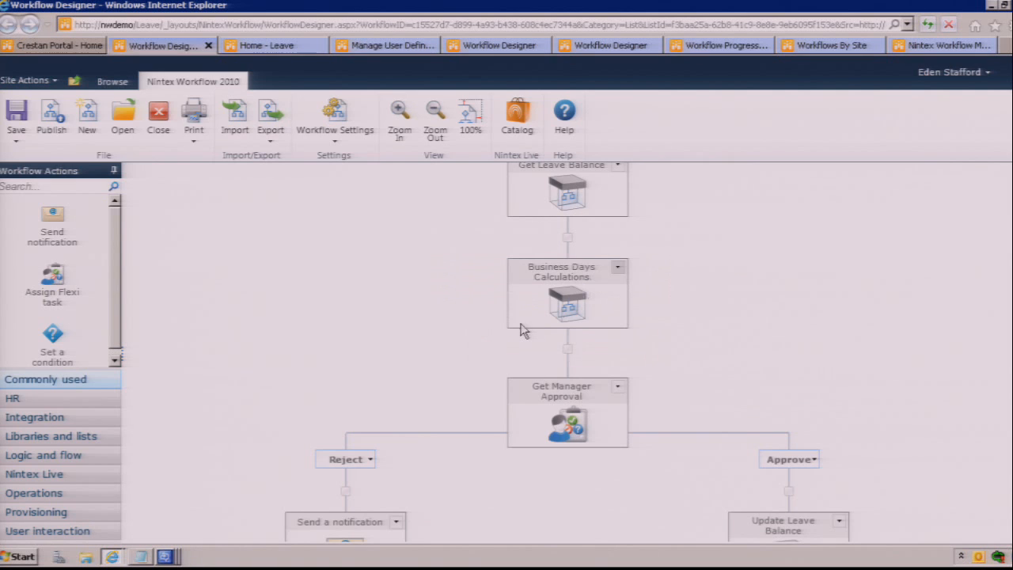
Step: Start Get Approval For Leave Request on the 8/23/2010 to 8/27/2010 annual leave item in the Leave Requests list
left_click(265, 46)
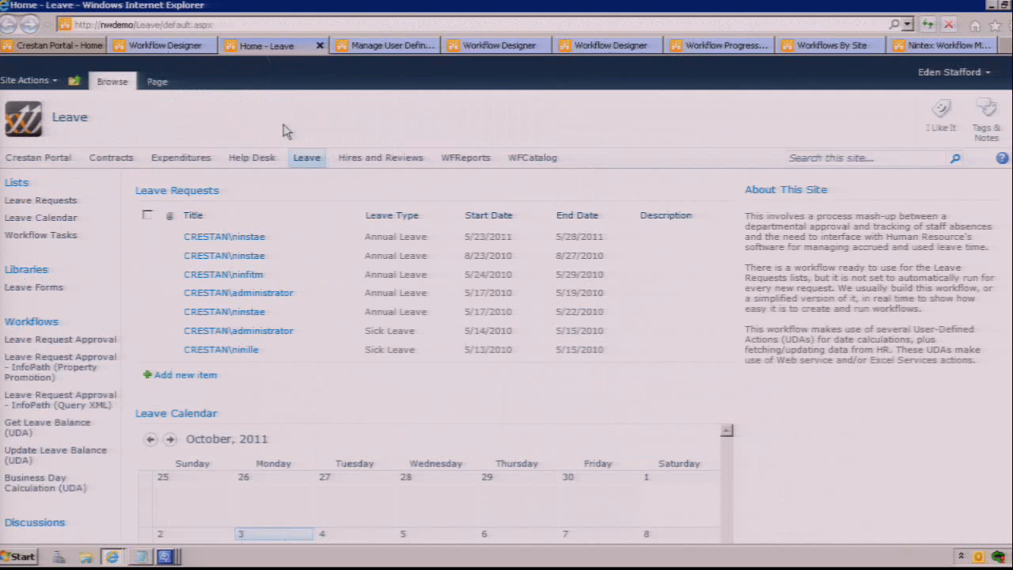
left_click(202, 192)
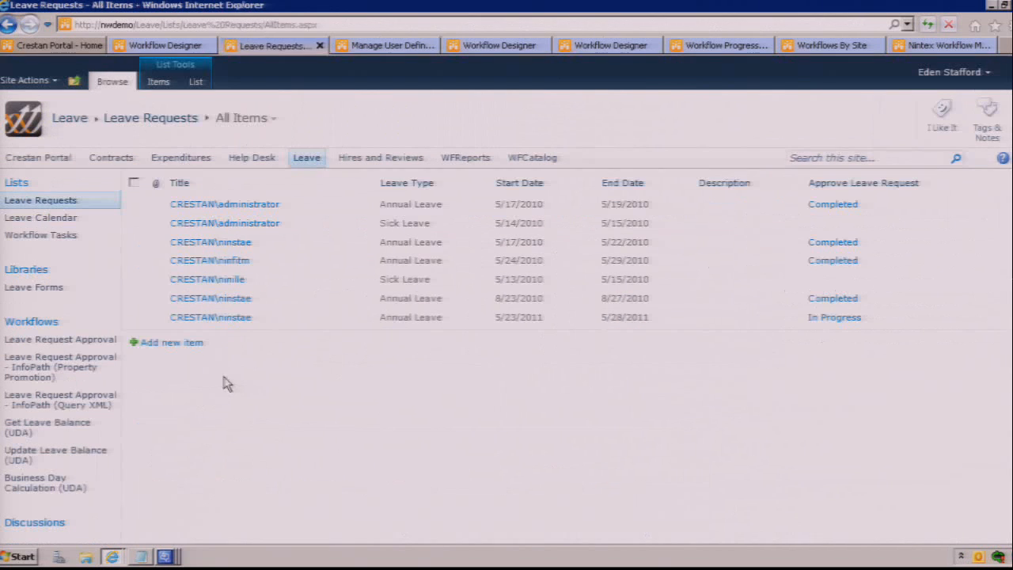
left_click(370, 299)
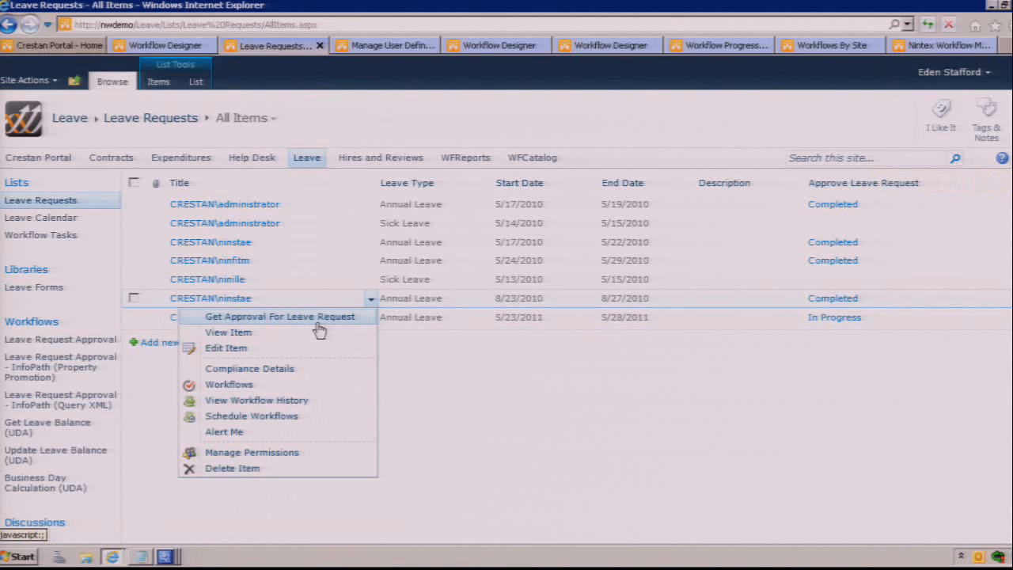
left_click(315, 320)
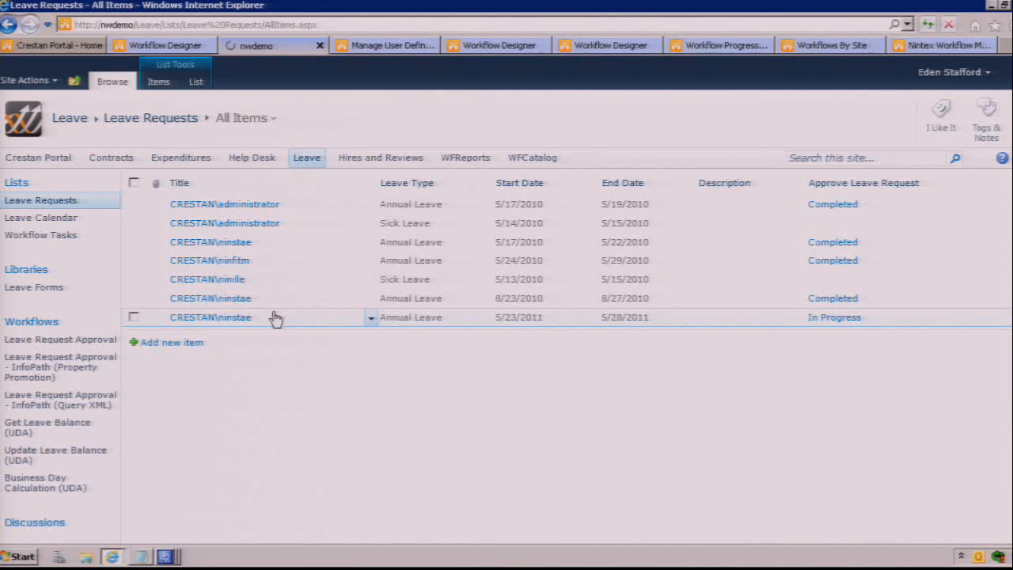
left_click(220, 202)
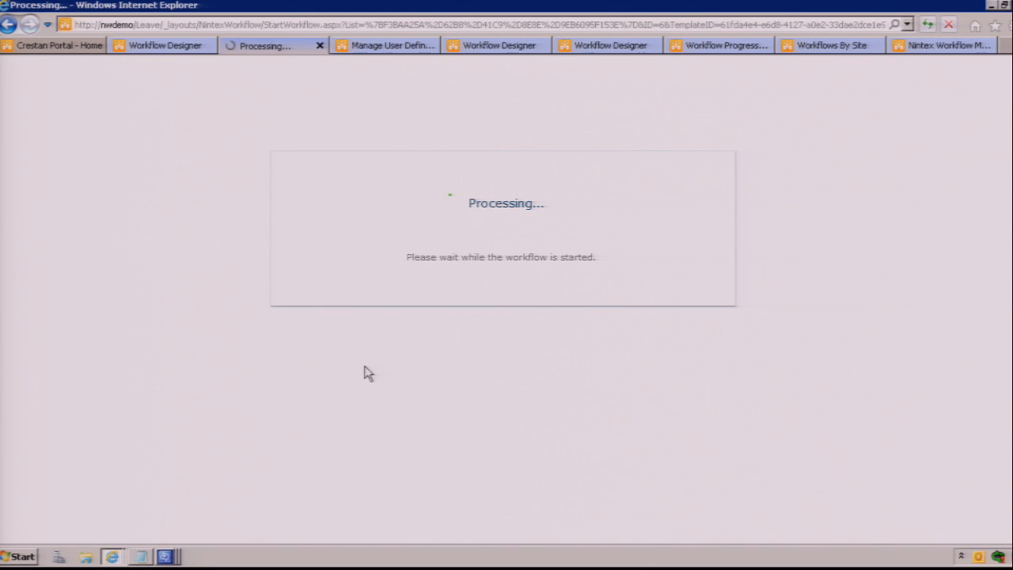
Step: Connect to nwdemo through Remote Desktop Connection, entering the manager account's password
left_click(21, 556)
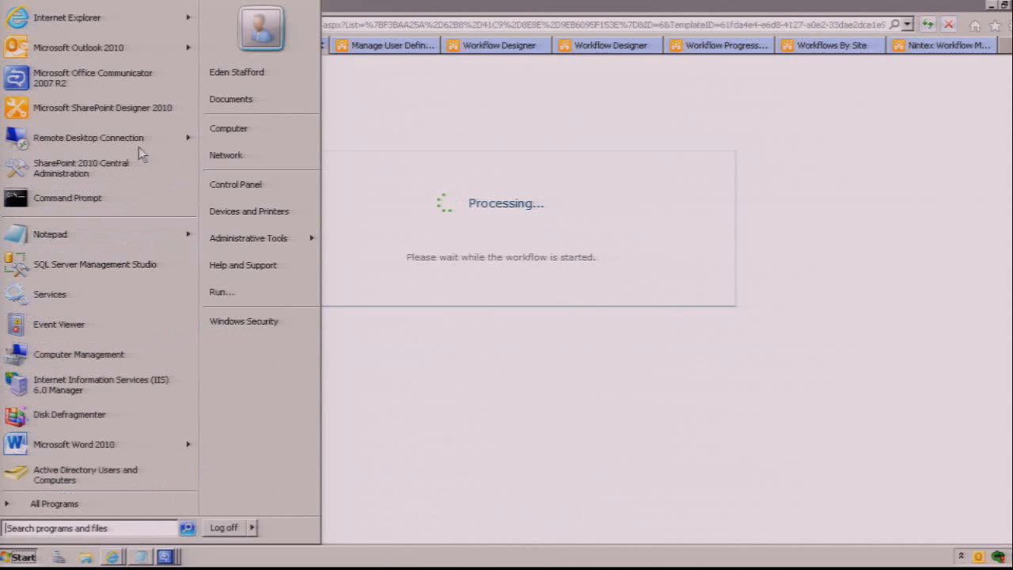
mouse_move(141, 151)
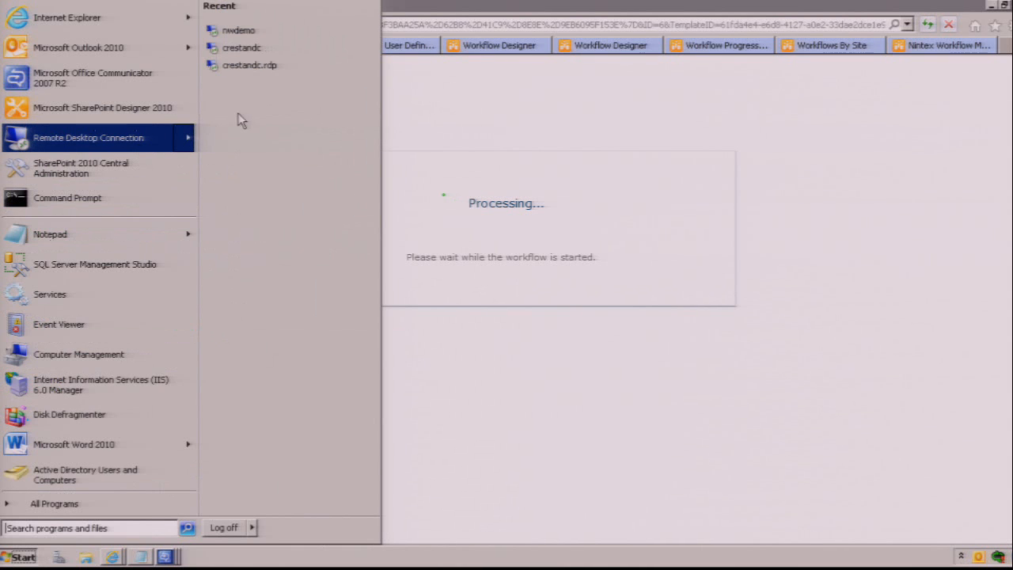
left_click(242, 31)
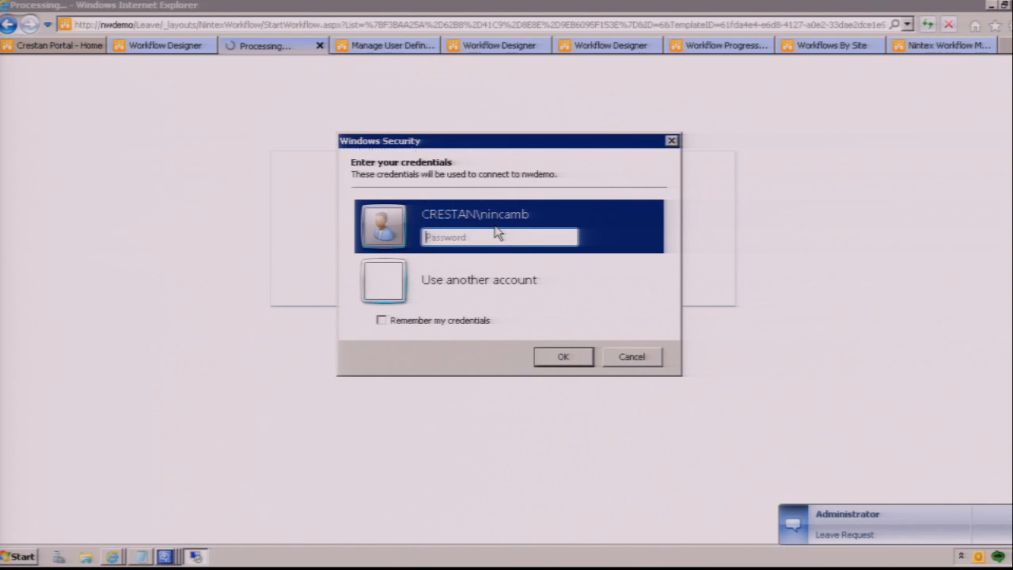
type("•••••••")
key("BackSpace")
key("BackSpace")
key("BackSpace")
key("BackSpace")
key("BackSpace")
key("BackSpace")
type("•••••••••••••")
key("Return")
Step: View the incoming Leave Request instant message from the Administrator and close the conversation
left_click(953, 542)
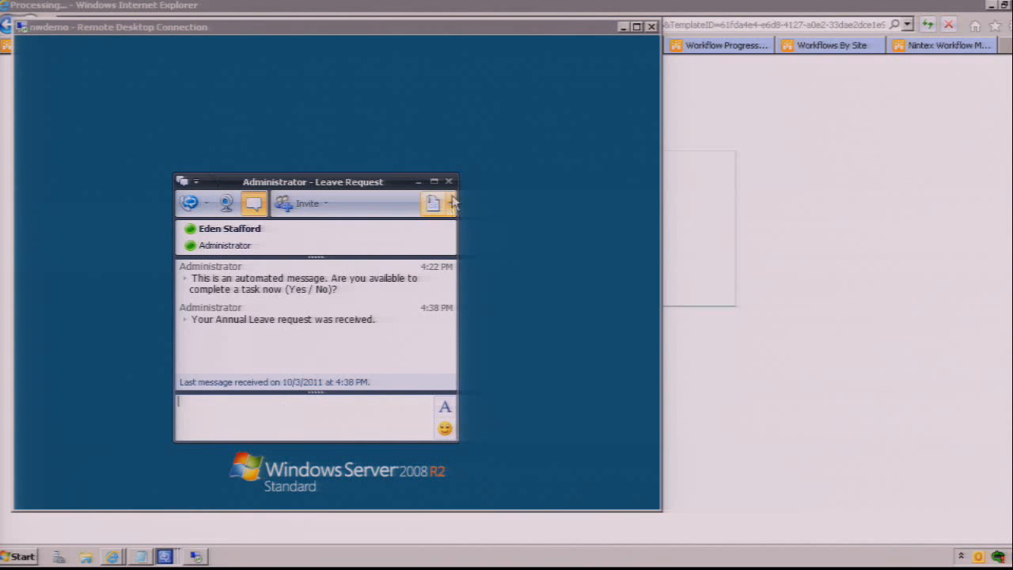
left_click(447, 181)
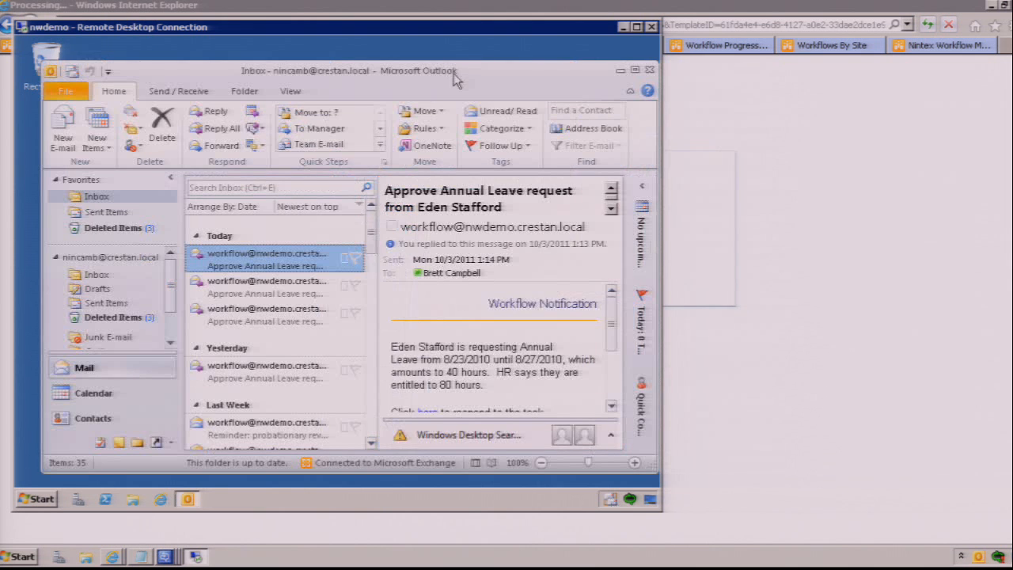
Step: Maximize Outlook in the remote session, select the newest annual leave approval e-mail and follow its link to the task form
double_click(453, 69)
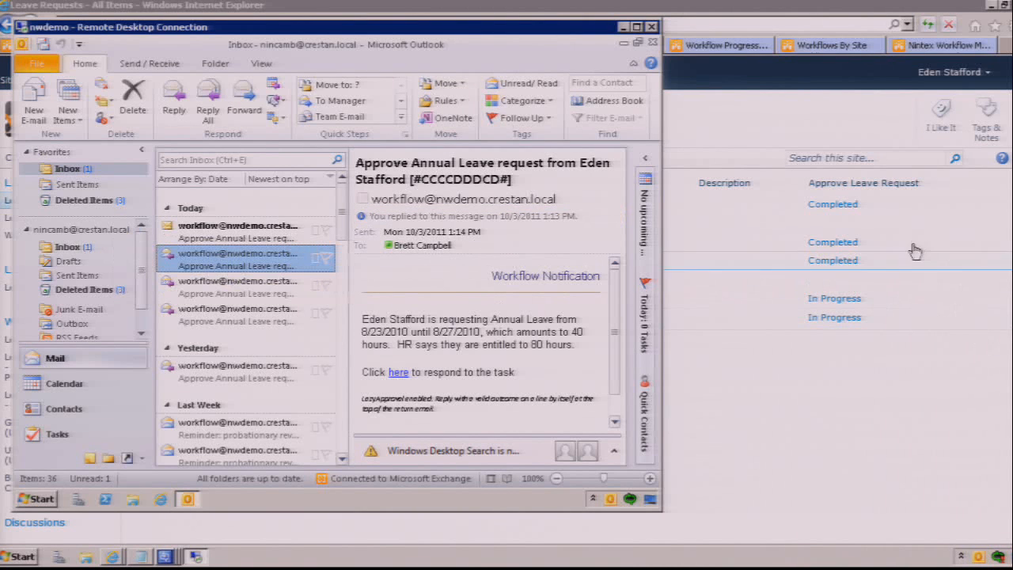
left_click(172, 235)
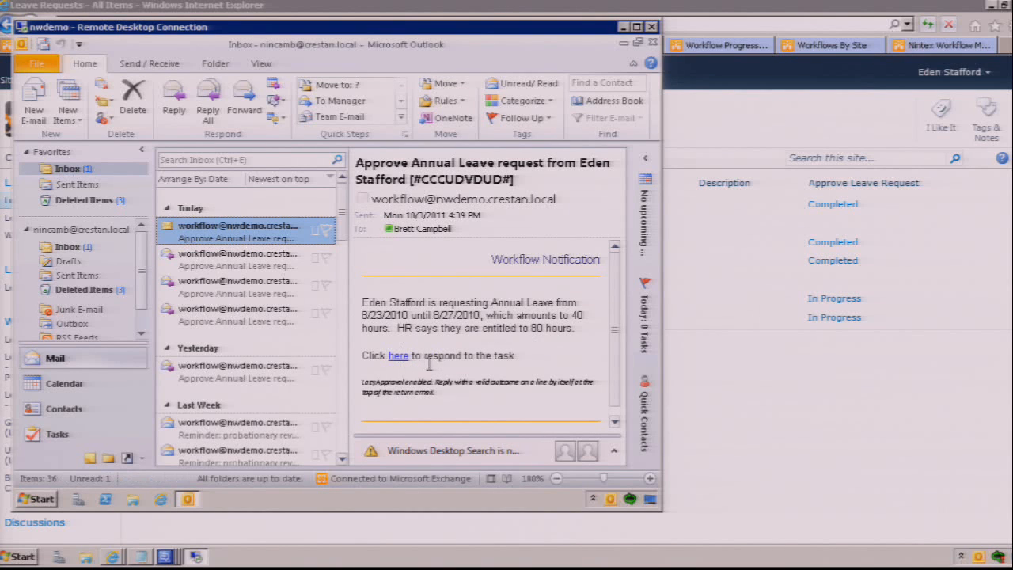
left_click(416, 359)
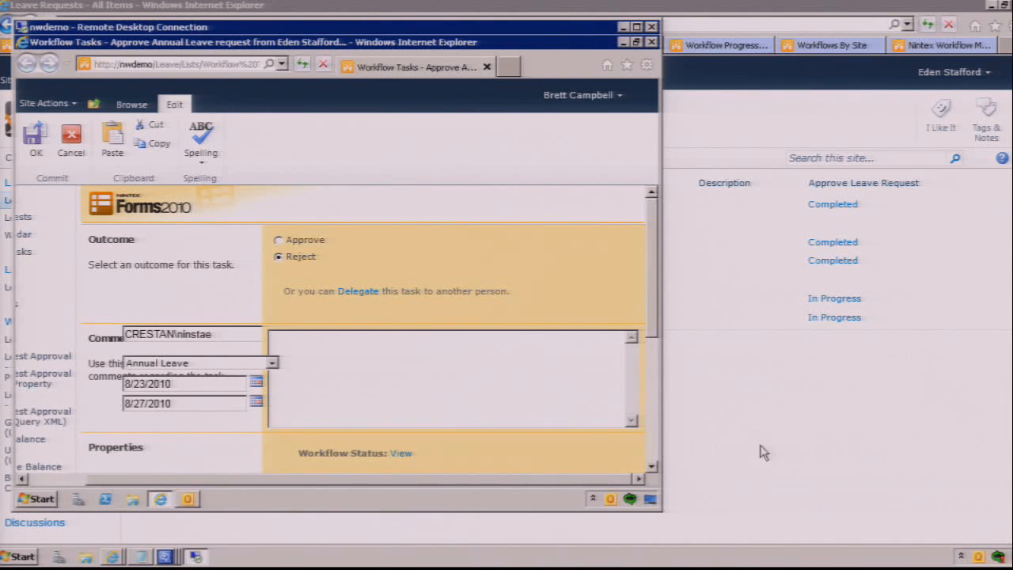
Step: Review the leave details on the task form, set the outcome to Approve and submit the task
left_click(651, 467)
left_click(651, 467)
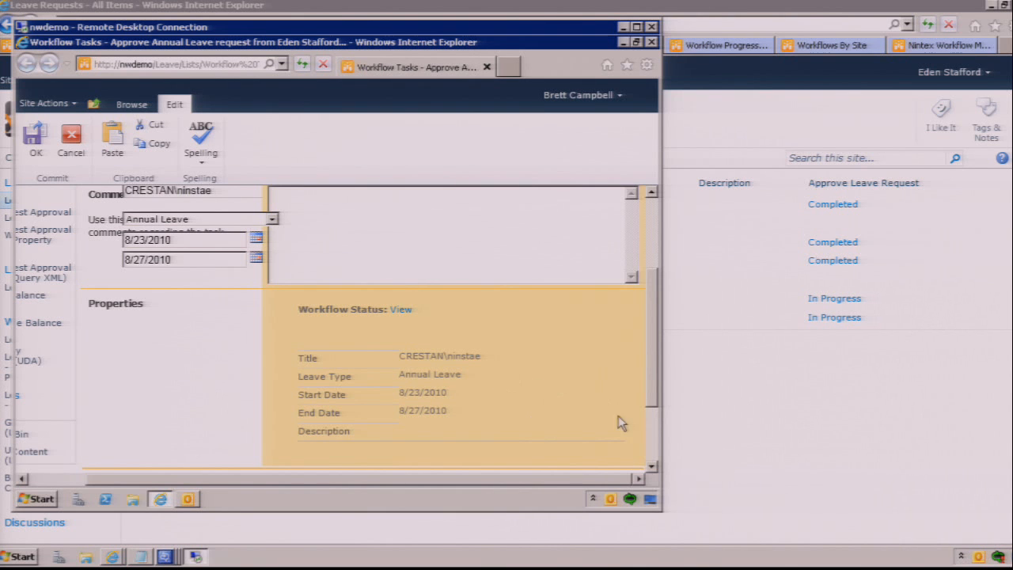
left_click(651, 221)
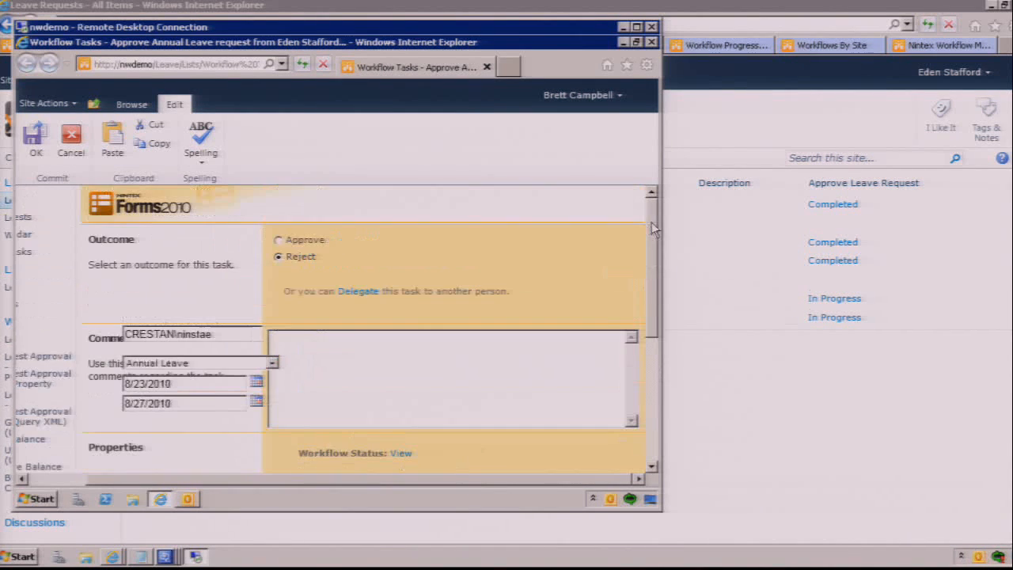
left_click(279, 240)
left_click(649, 451)
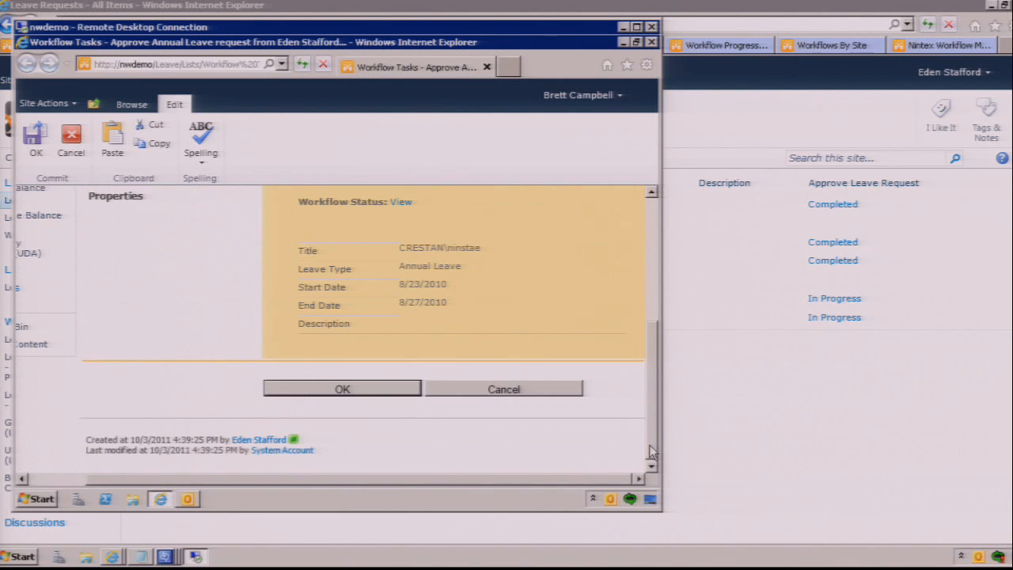
left_click(305, 389)
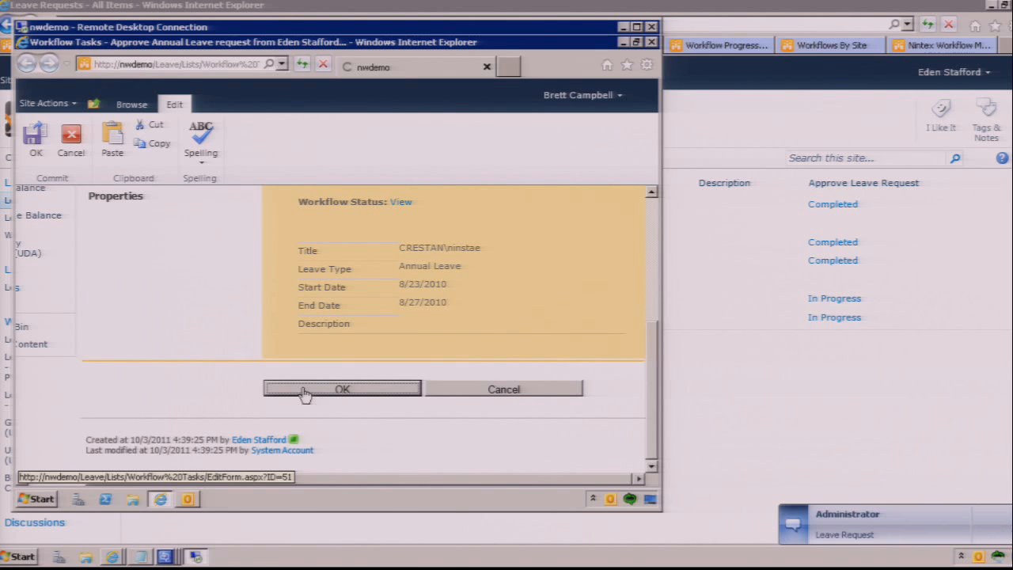
Step: Check and close the new Leave Request instant message, and put away the task page and the remote session window
left_click(845, 532)
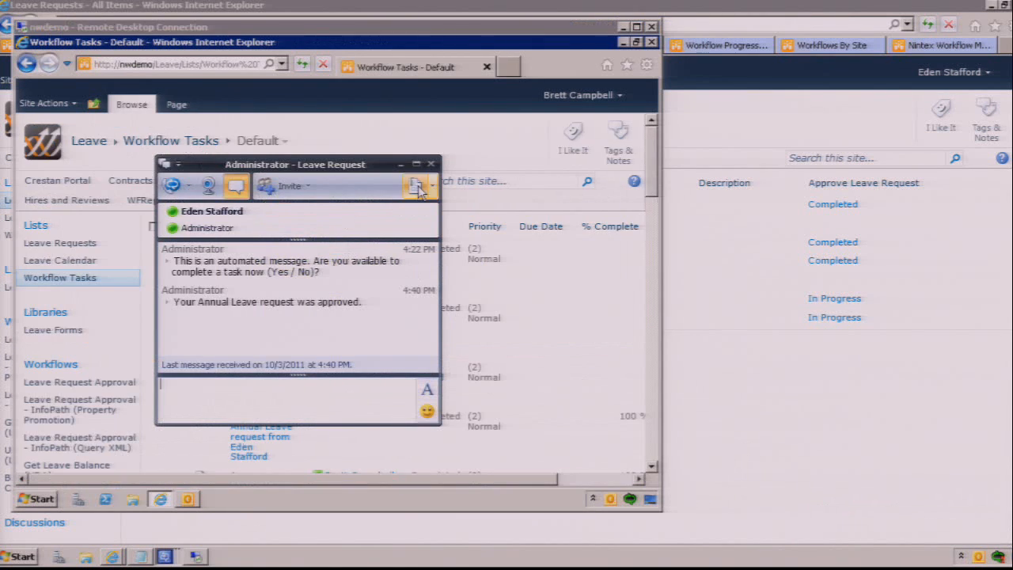
left_click(432, 164)
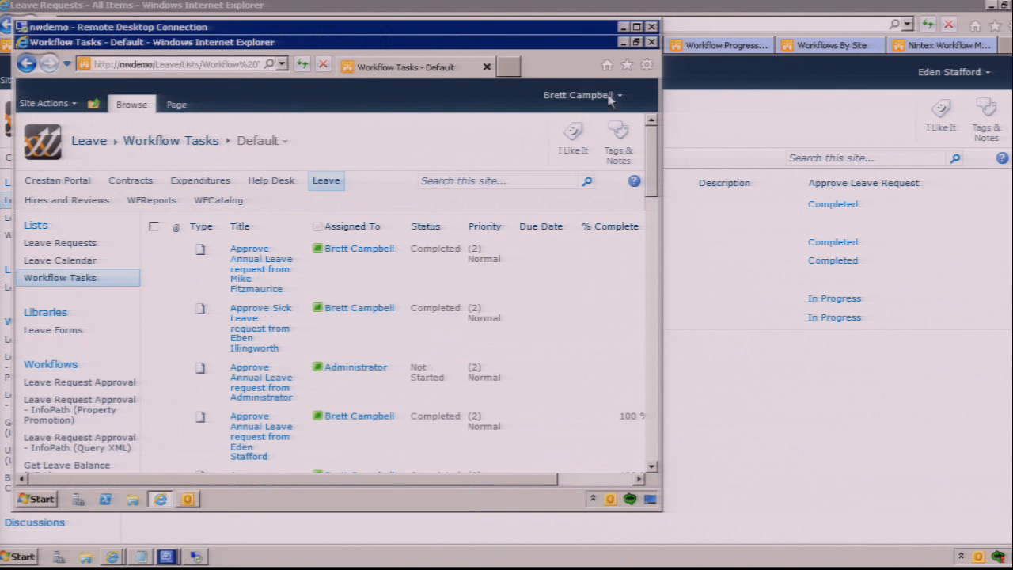
left_click(651, 42)
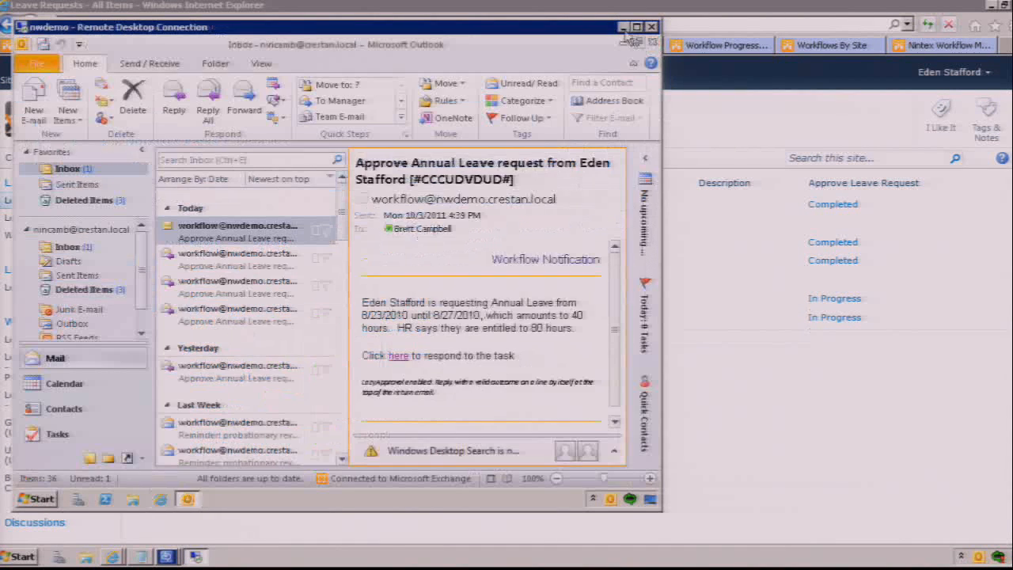
left_click(623, 27)
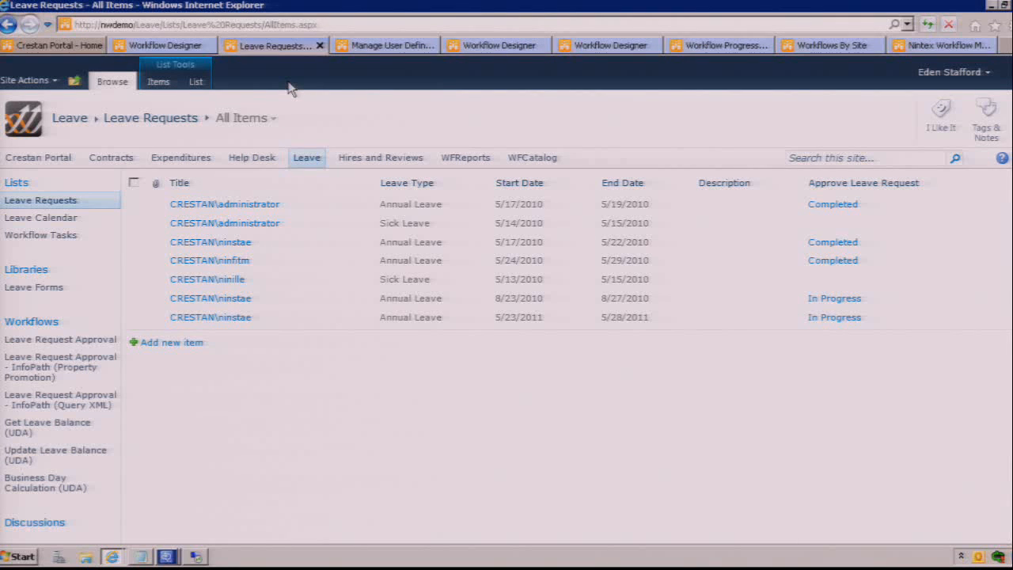
Step: Bring up the Approve Press Release reusable workflow, hide the Workflow Actions pane and look over its approval stages
left_click(399, 46)
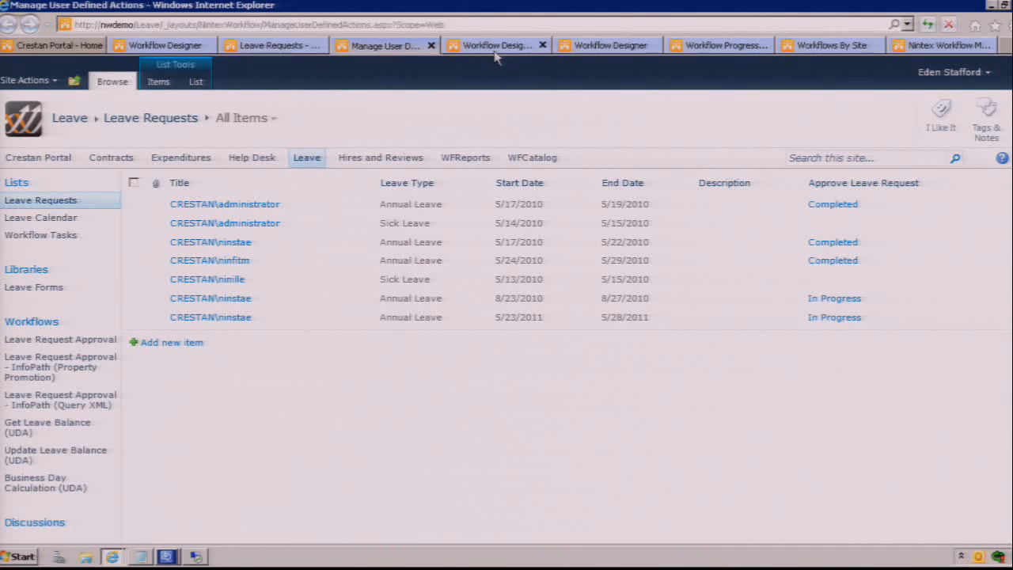
left_click(495, 48)
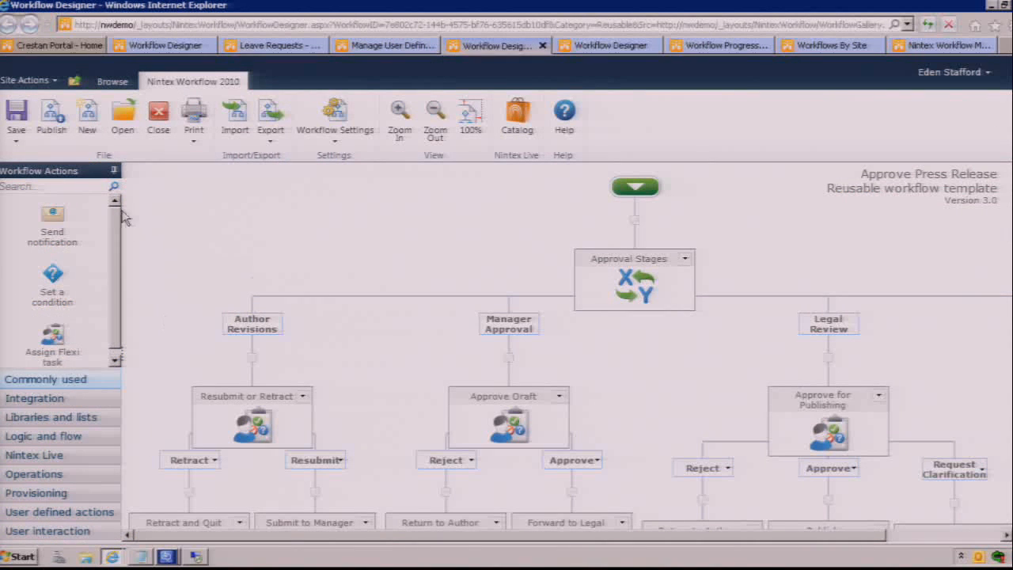
left_click(114, 171)
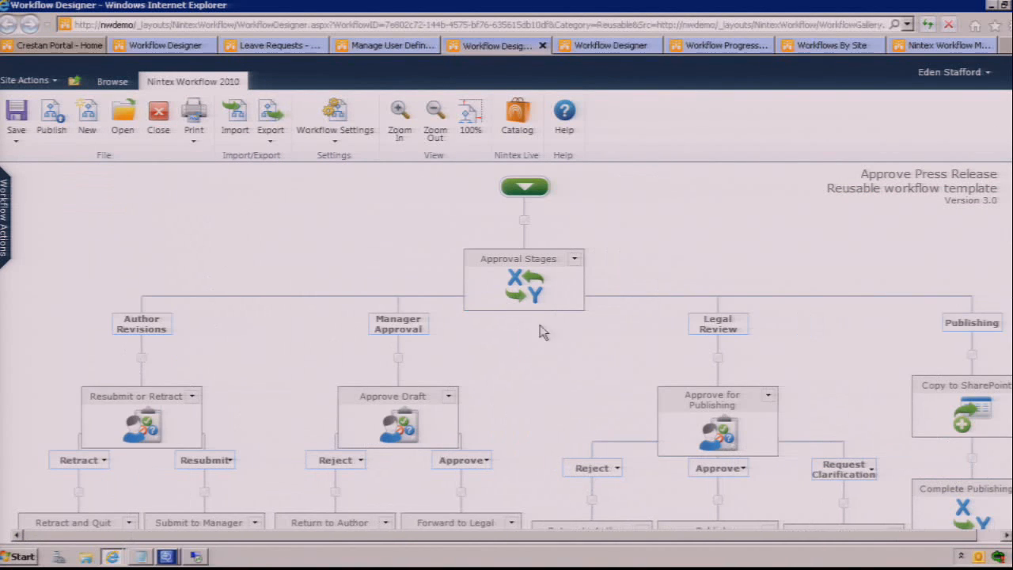
left_click_drag(757, 541, 800, 544)
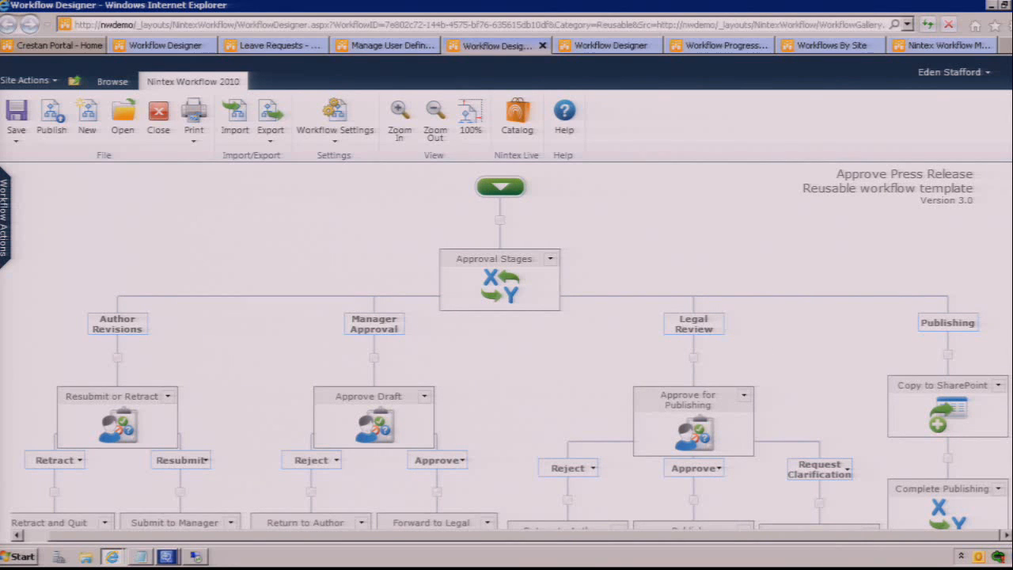
scroll(510, 345, "down", 3)
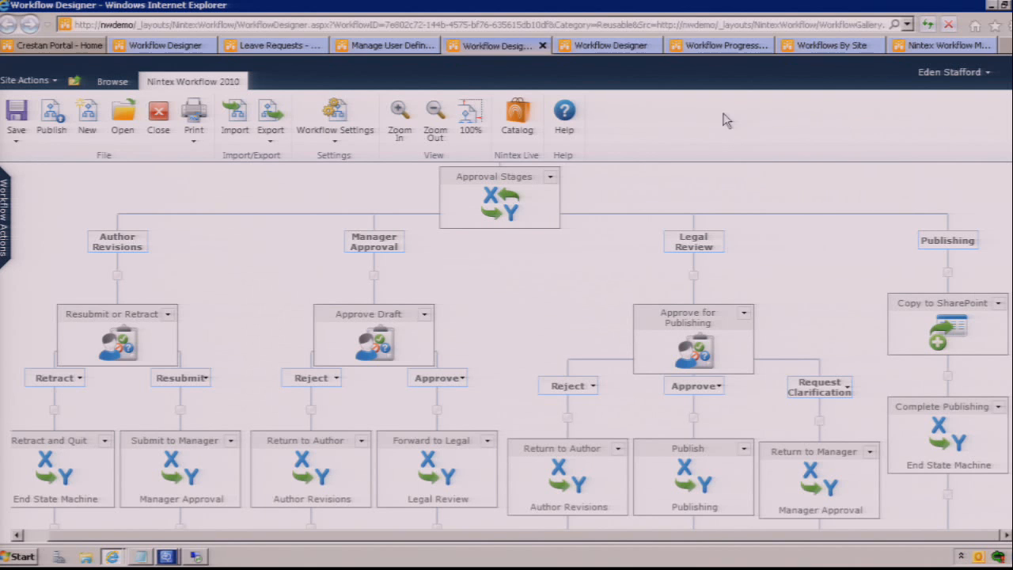
Step: Examine the Approval Stages state machine's starting state and possible states, and close the configuration without saving
double_click(504, 204)
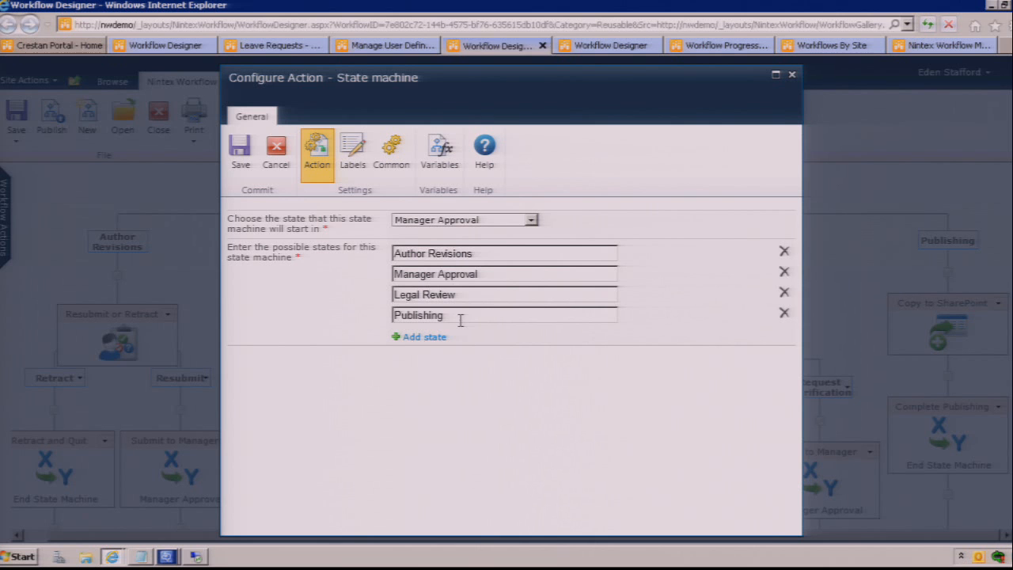
left_click(274, 158)
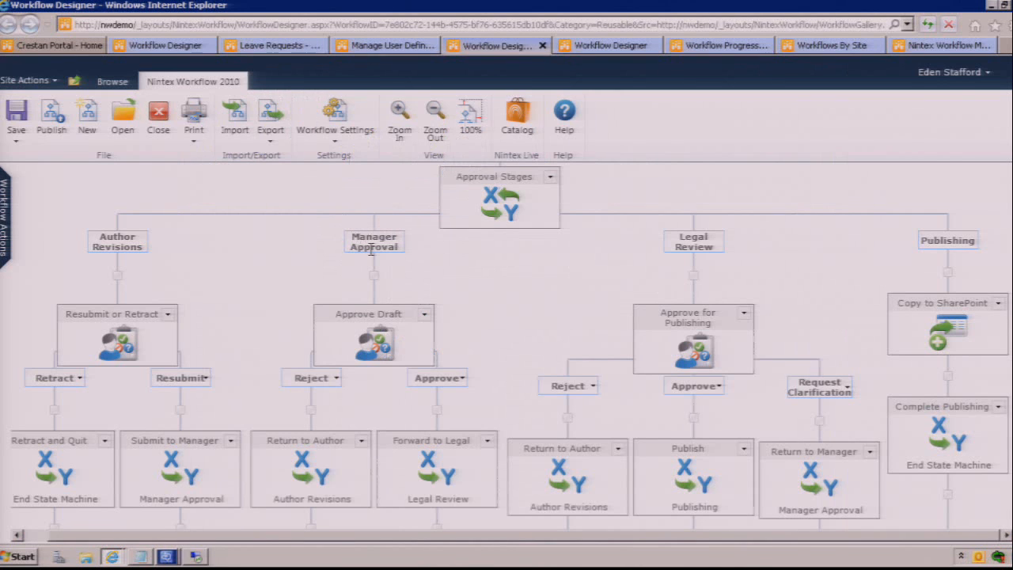
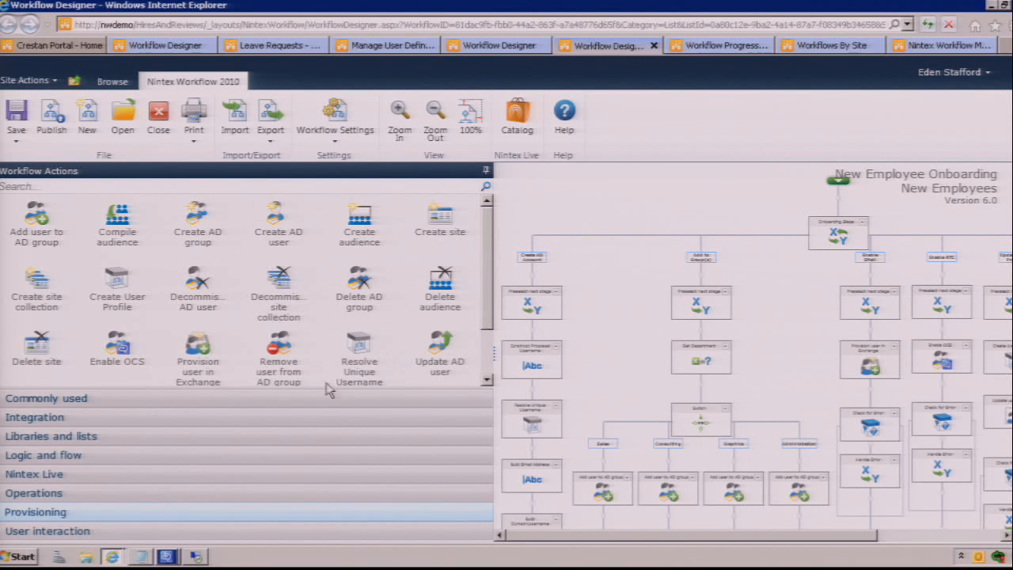
Step: Show the User interaction actions in the onboarding workflow designer and look over the already open Approve Leave Request progress diagram
left_click(202, 532)
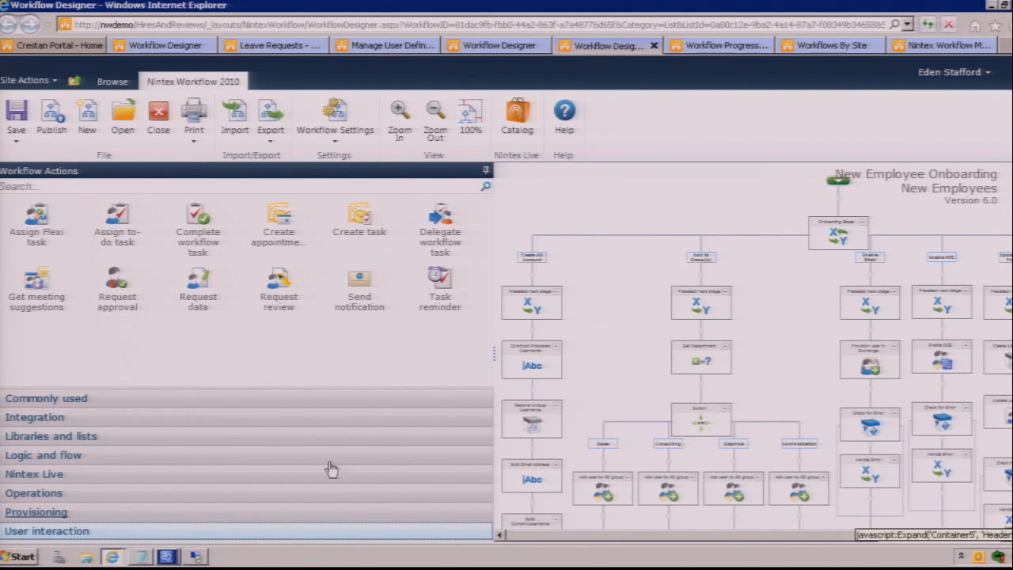
left_click(720, 45)
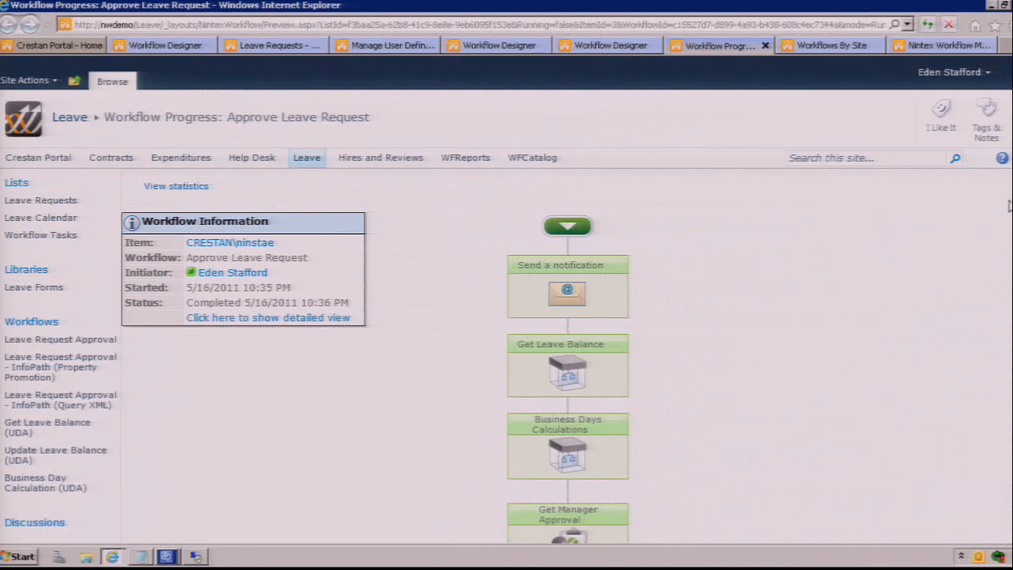
scroll(506, 317, "down", 5)
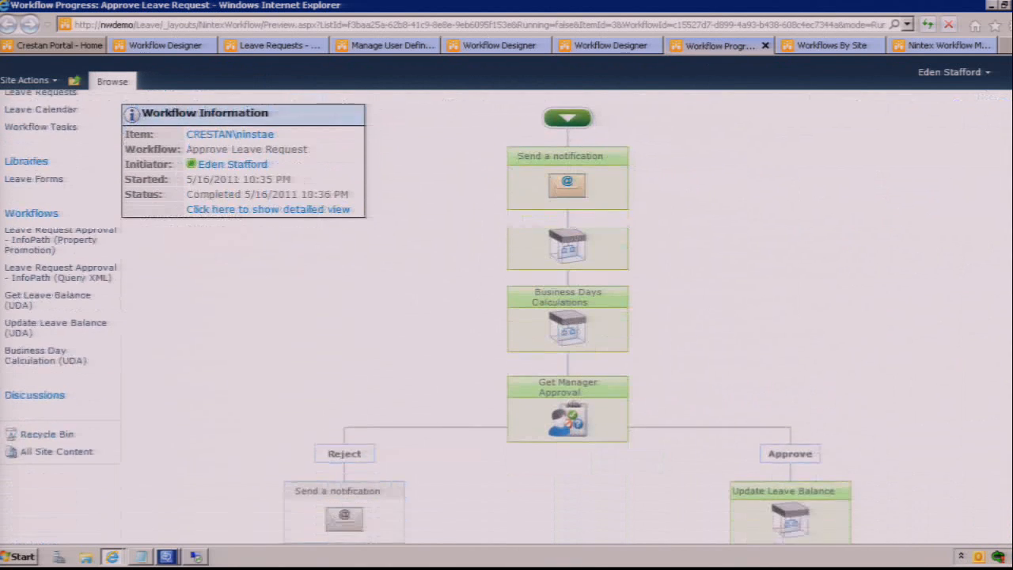
scroll(506, 316, "down", 1)
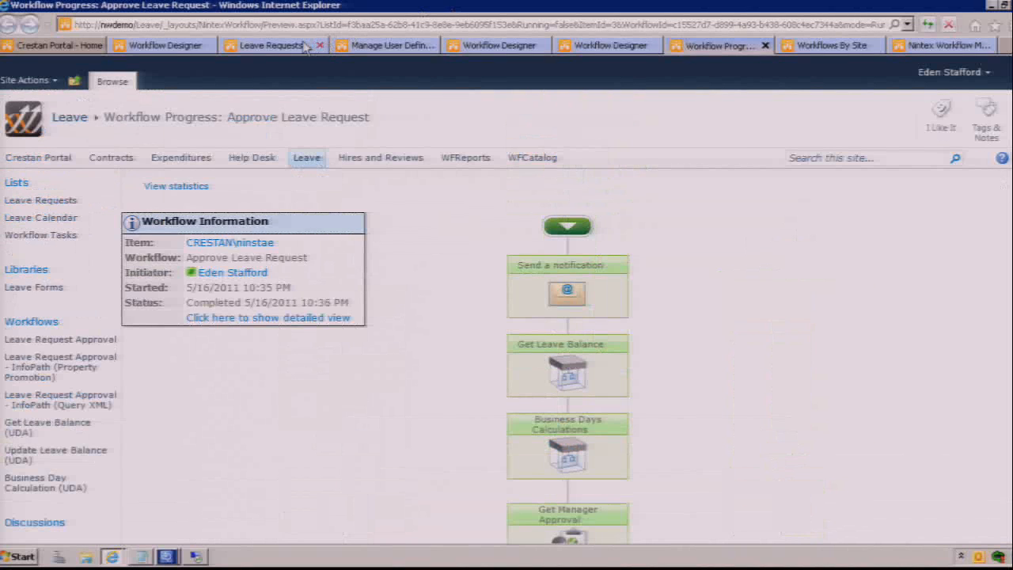
Step: From the Leave Requests list, bring up the 8/23/2010 request's workflow history and examine the latest Approve Leave Request run's progress diagram
left_click(305, 45)
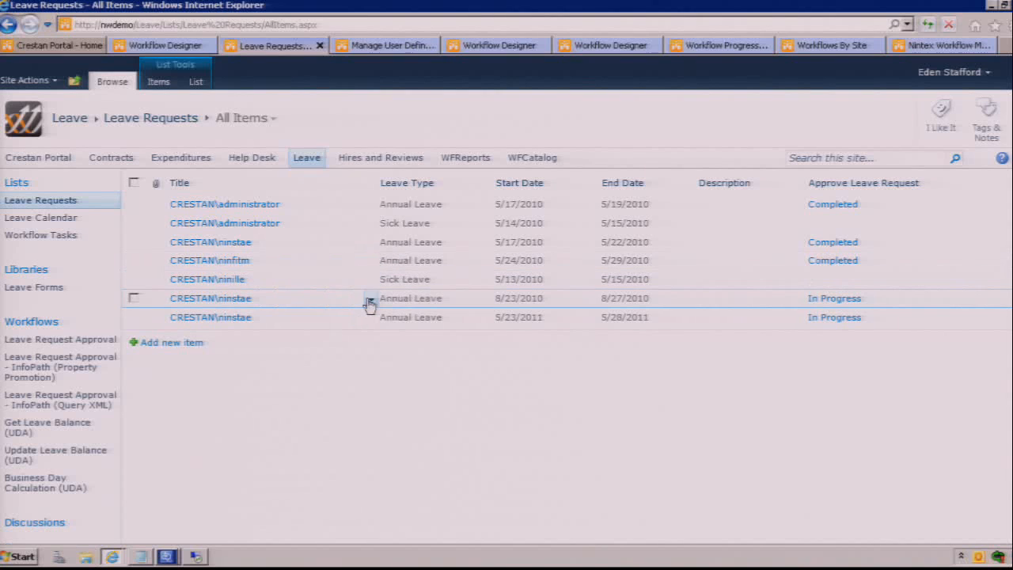
left_click(369, 302)
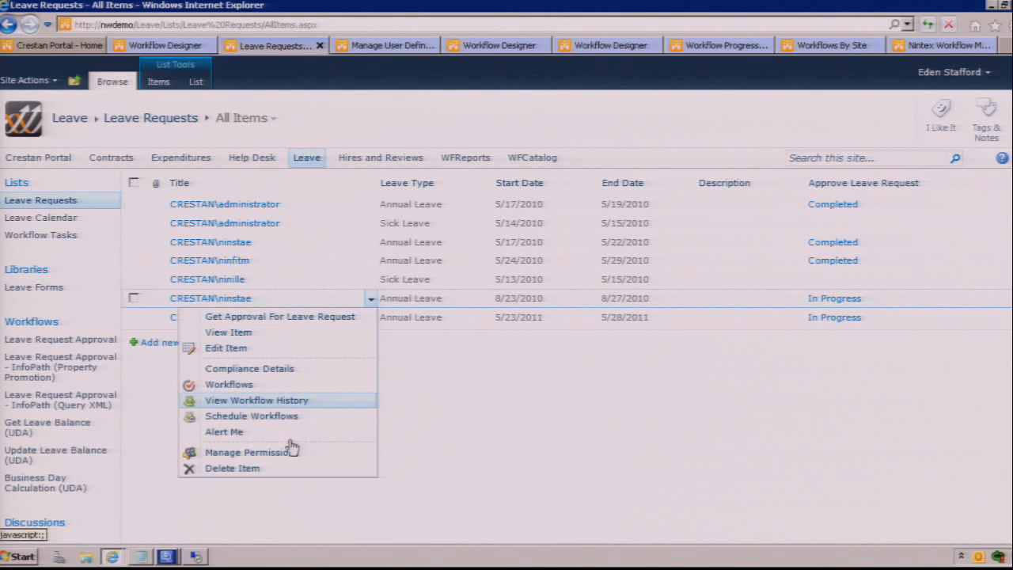
left_click(305, 400)
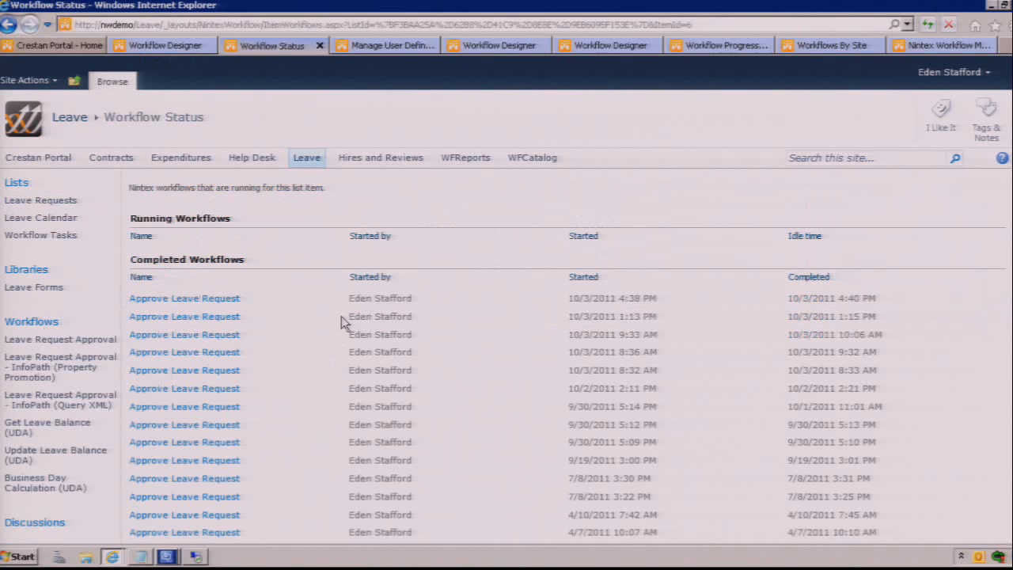
left_click(194, 302)
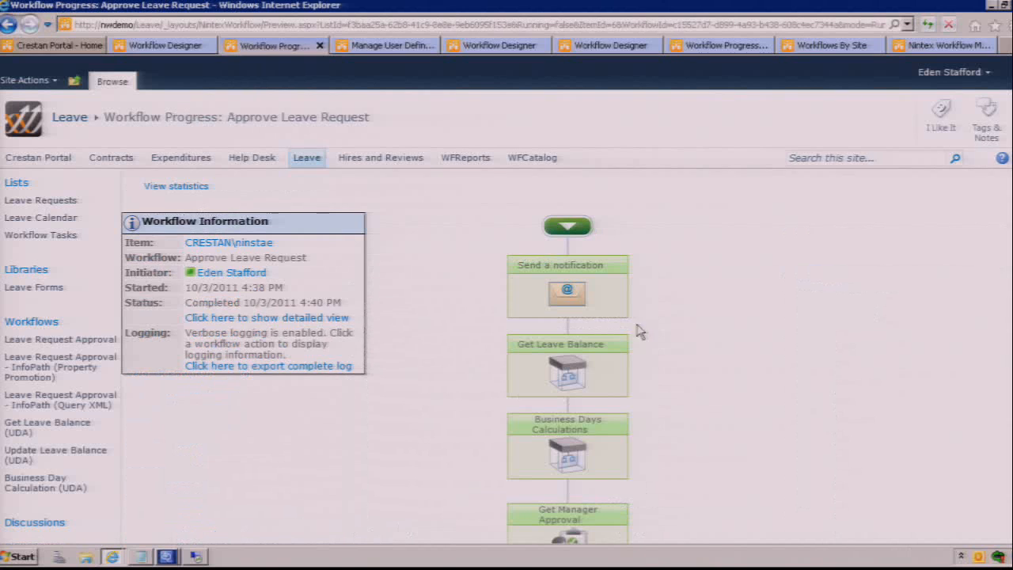
scroll(672, 355, "down", 5)
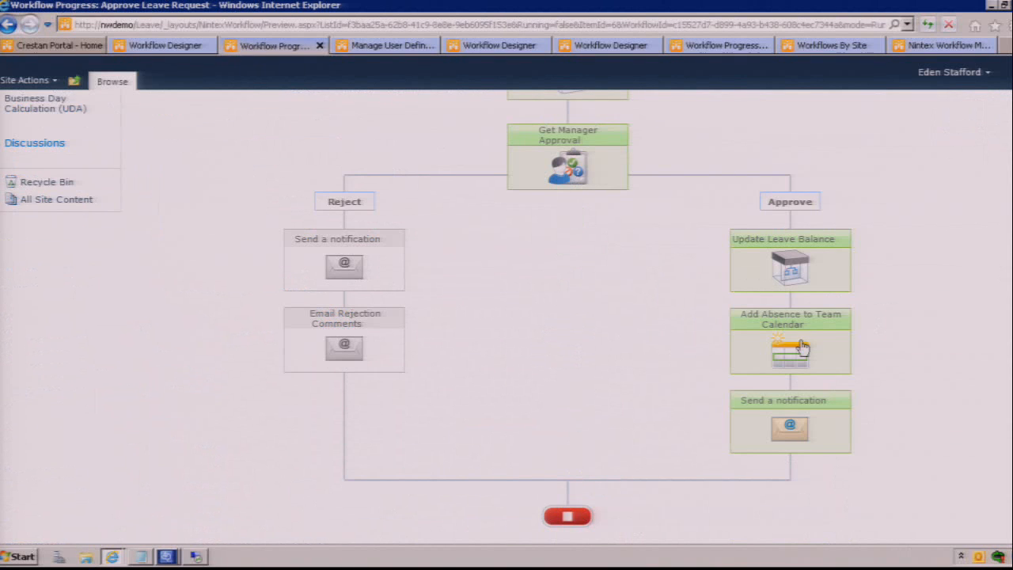
scroll(803, 337, "up", 5)
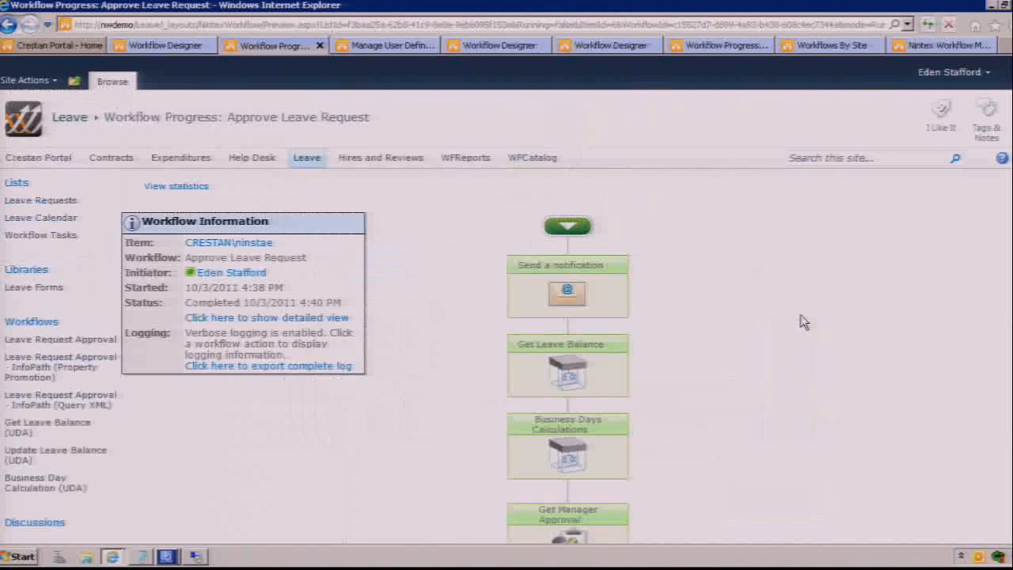
Step: Review the run's detailed action and task history, and look through the workflow's overall and per-action statistics
left_click(277, 319)
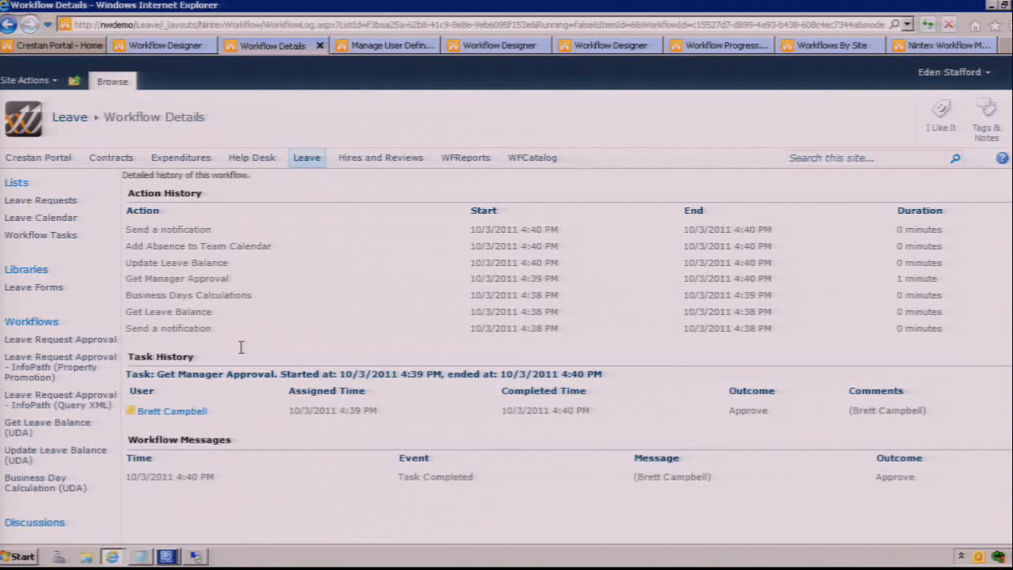
left_click(7, 26)
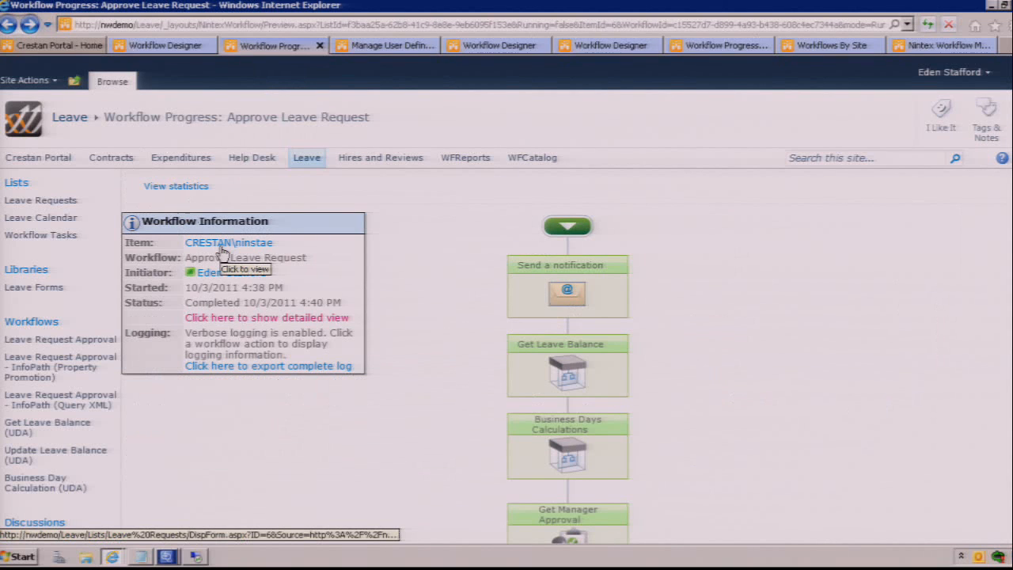
left_click(174, 189)
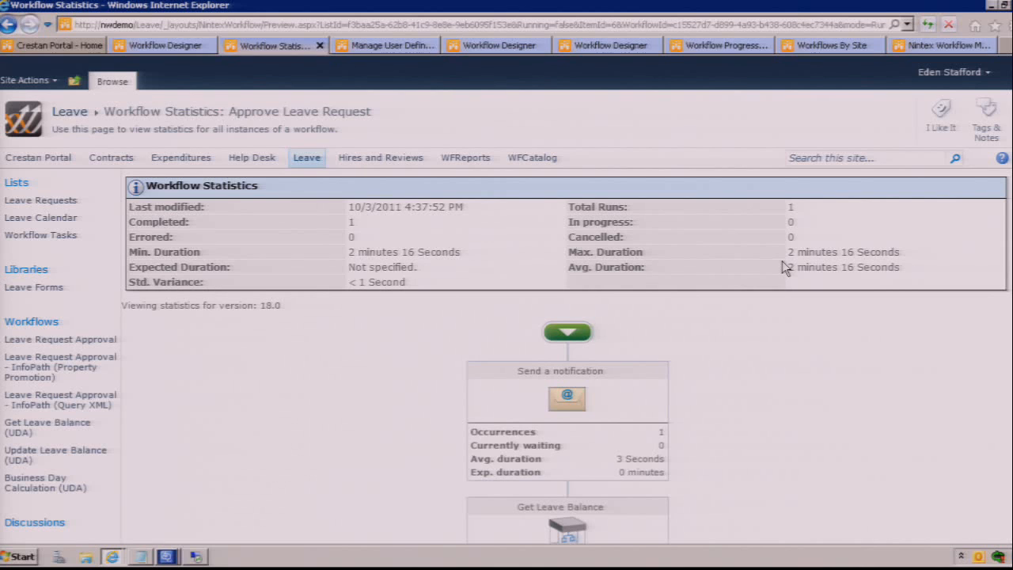
scroll(775, 333, "down", 10)
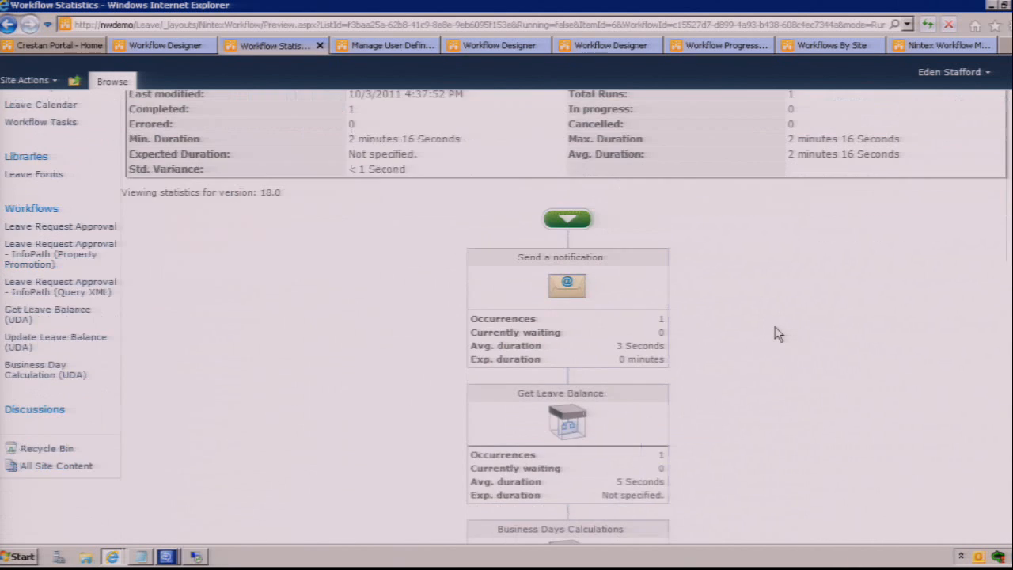
scroll(776, 332, "down", 2)
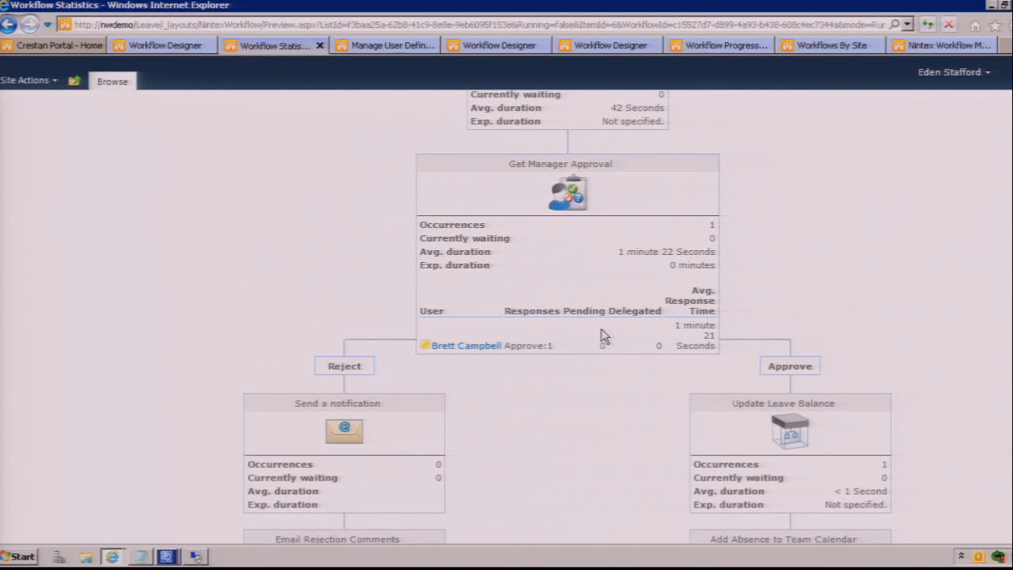
Step: Look through the Workflows By Site, Workflows In Progress, Usage Summary and Approver Performance reports
left_click(831, 47)
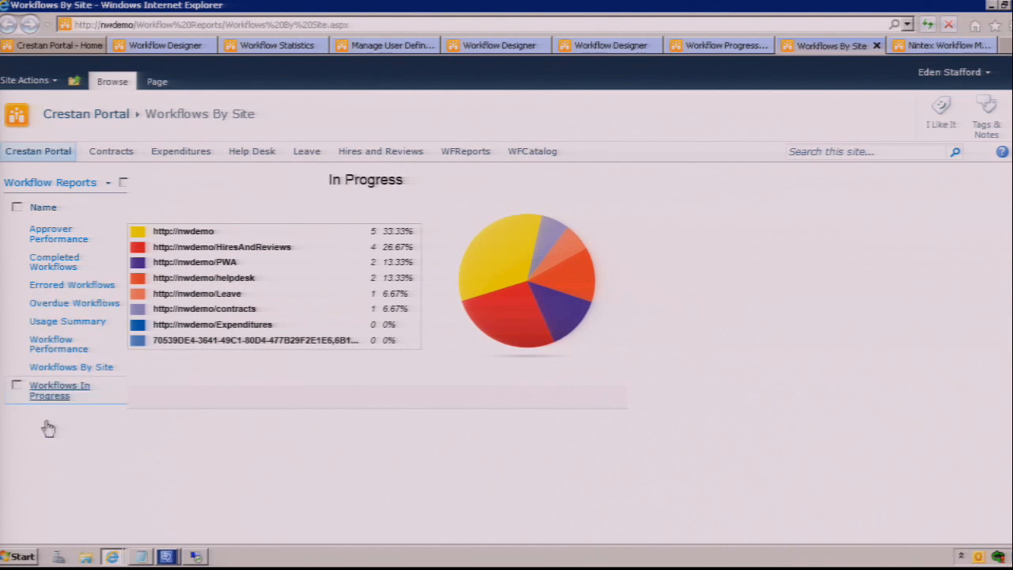
left_click(56, 396)
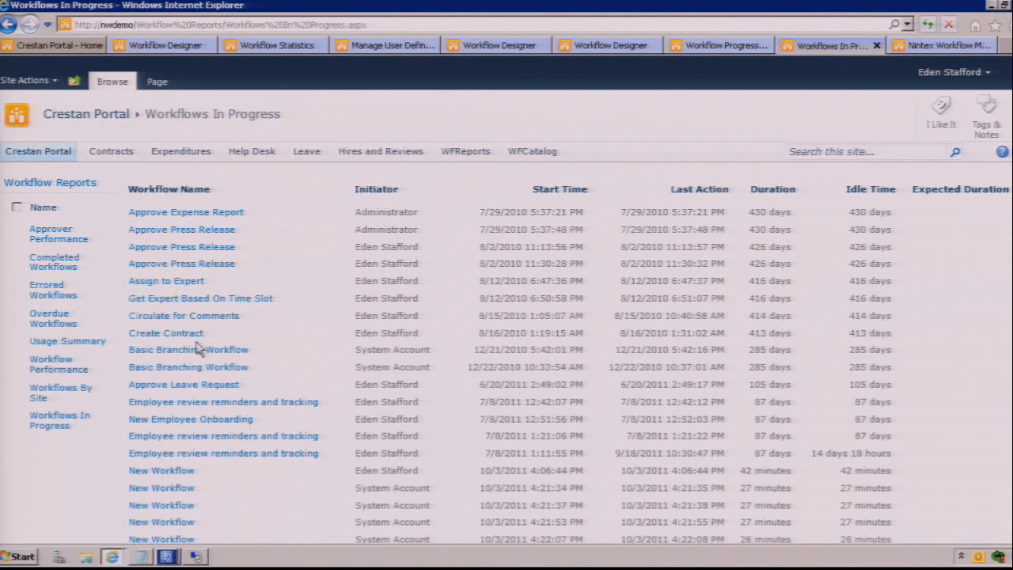
left_click(73, 325)
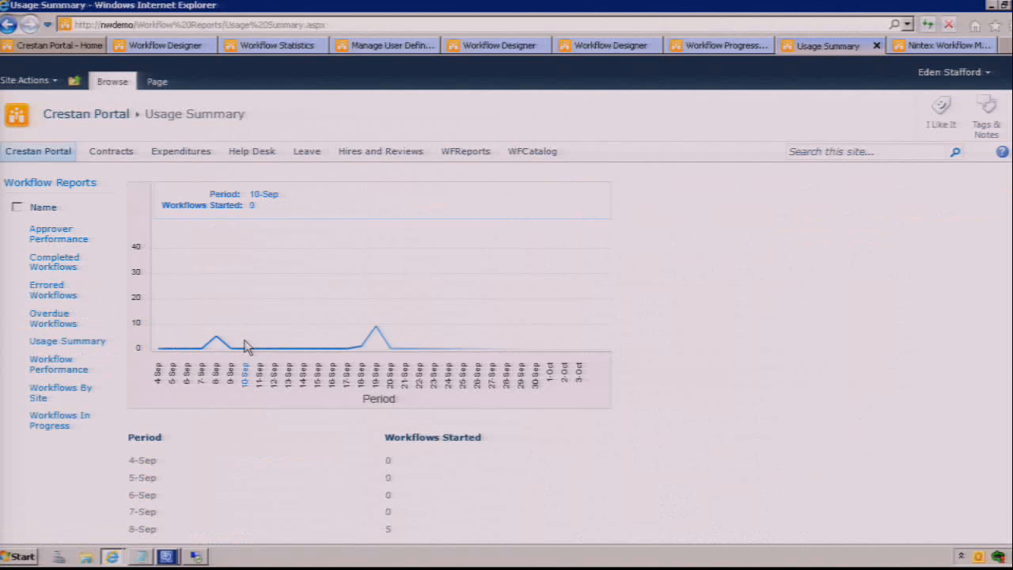
left_click(67, 236)
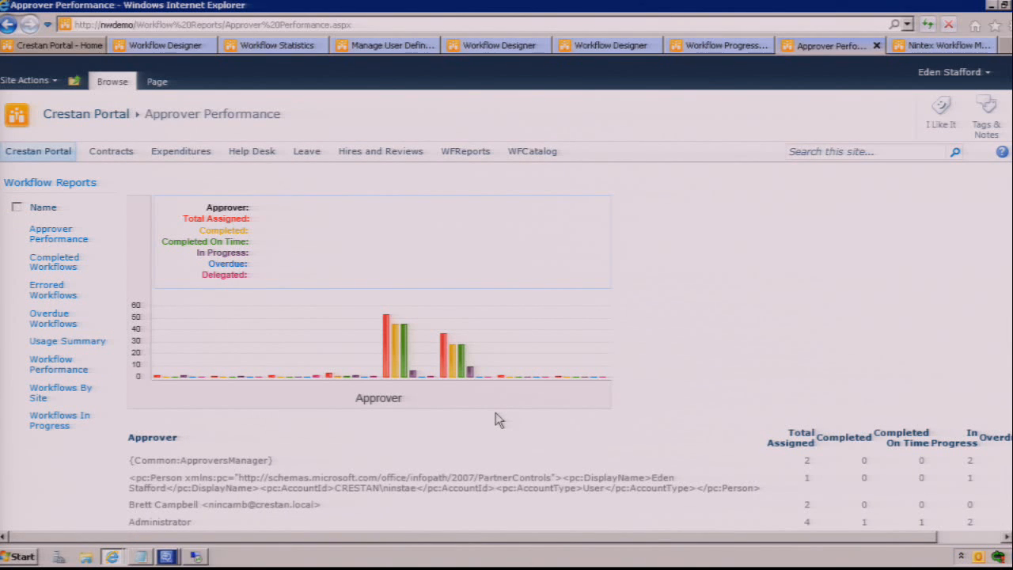
Step: Check the My Workflow Tasks and Workflows I've Started lists on the Crestan Portal home page, and bring up the leave approval design
left_click(41, 158)
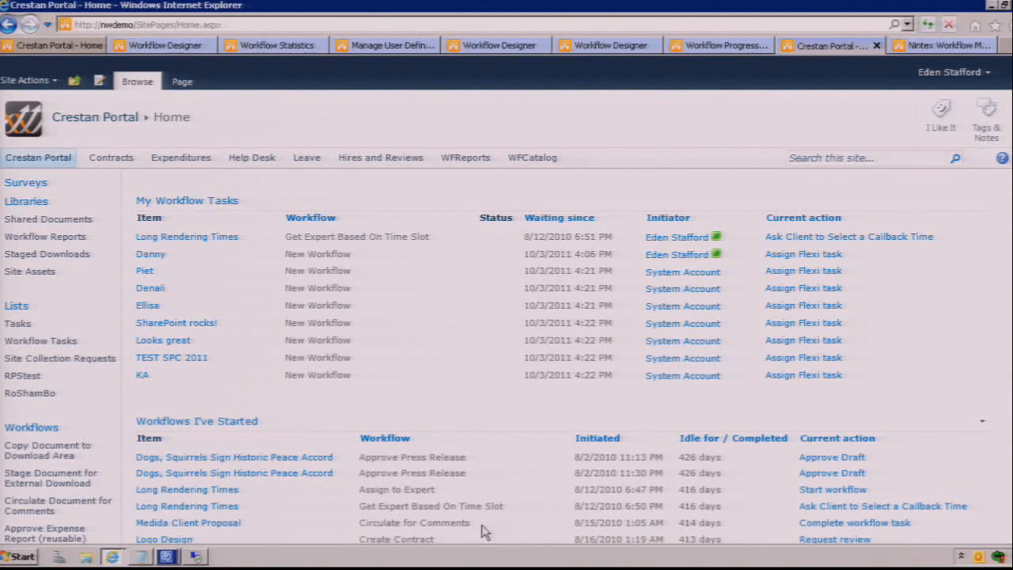
left_click(61, 47)
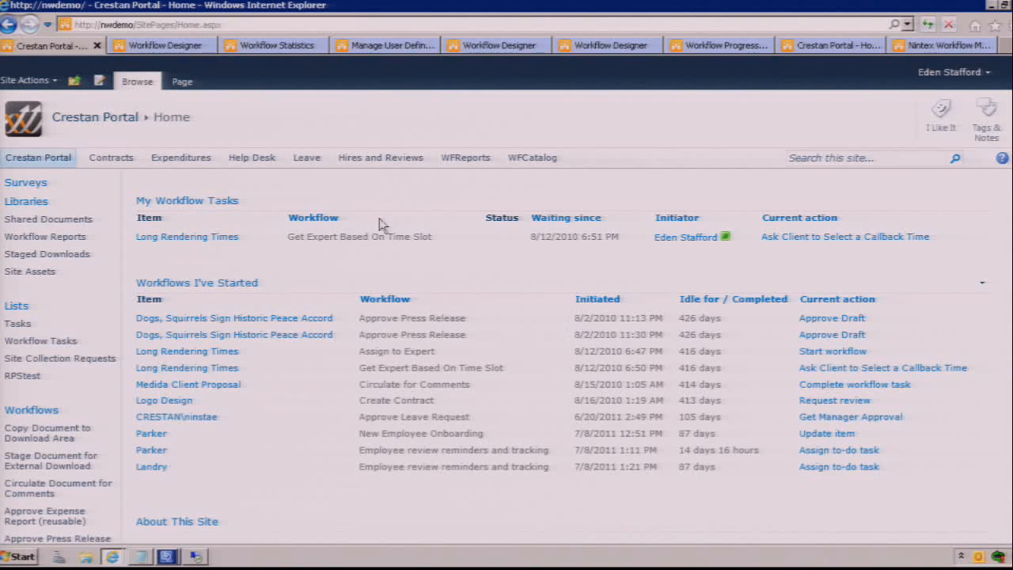
left_click(182, 48)
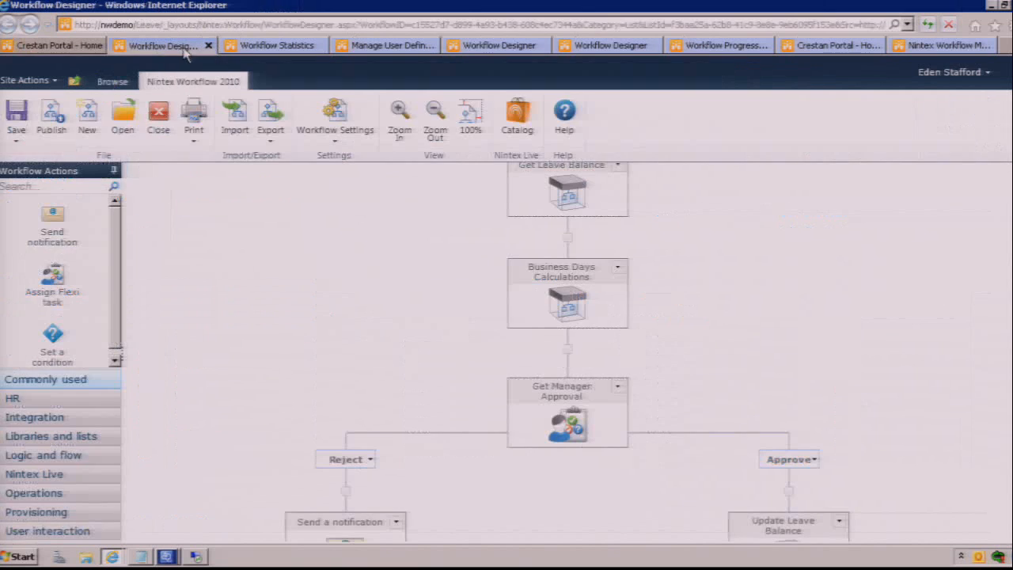
Step: Return to the Leave Requests list from the statistics page and inspect the 8/23/2010 request's Approve Leave Request status page
left_click(289, 46)
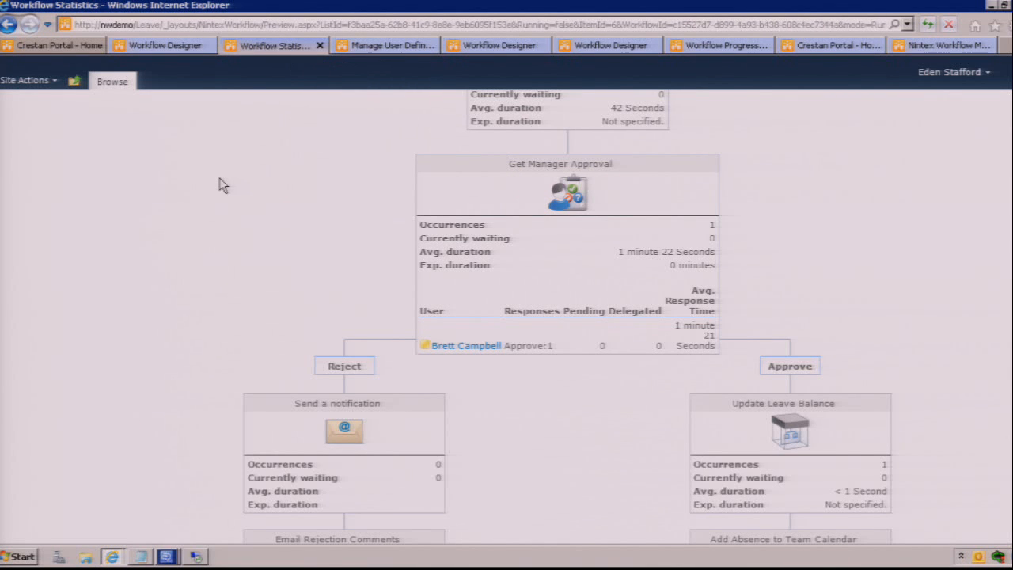
key("F5")
key("alt+Left")
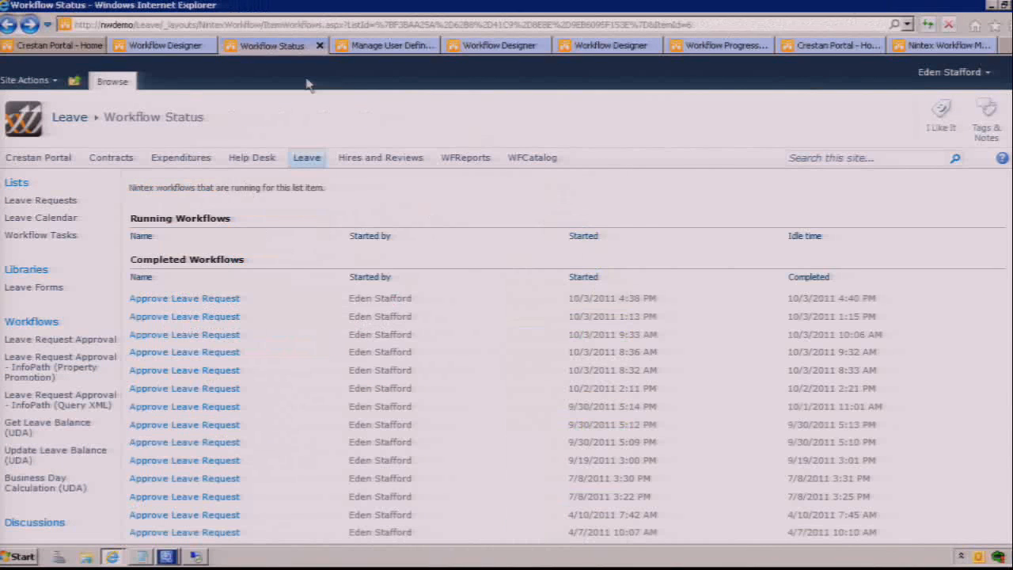
key("alt+Left")
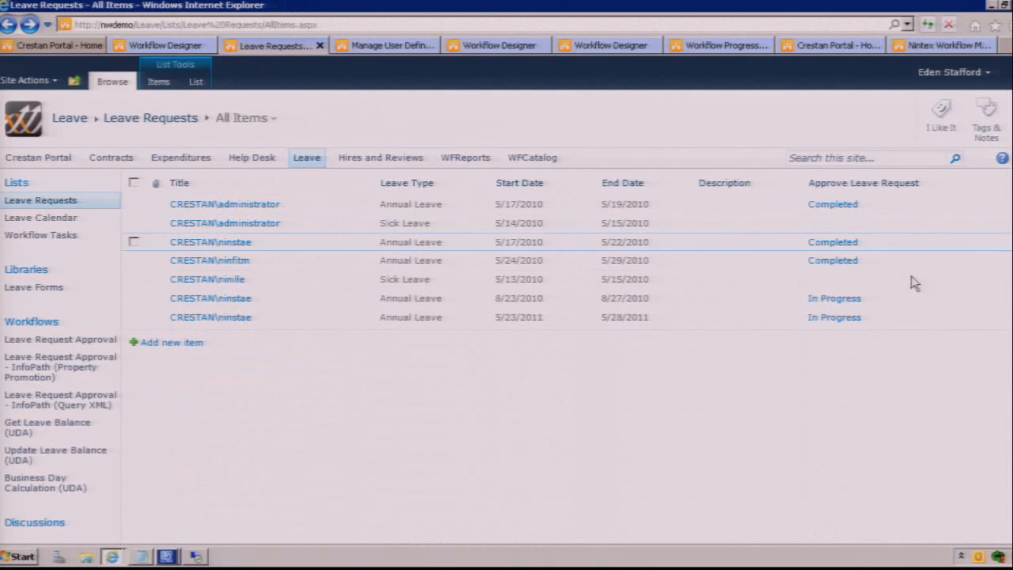
left_click(837, 300)
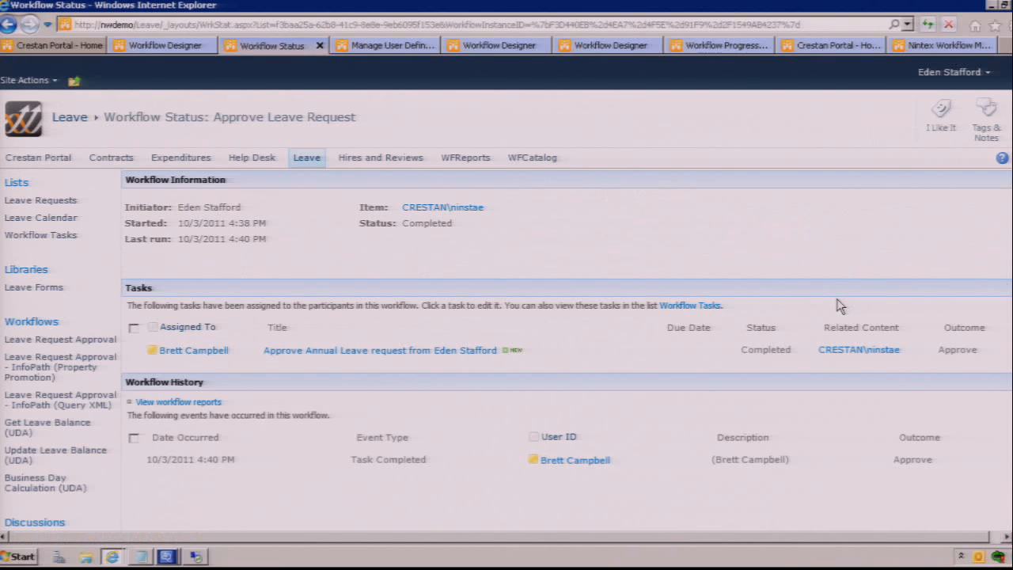
key("alt+Left")
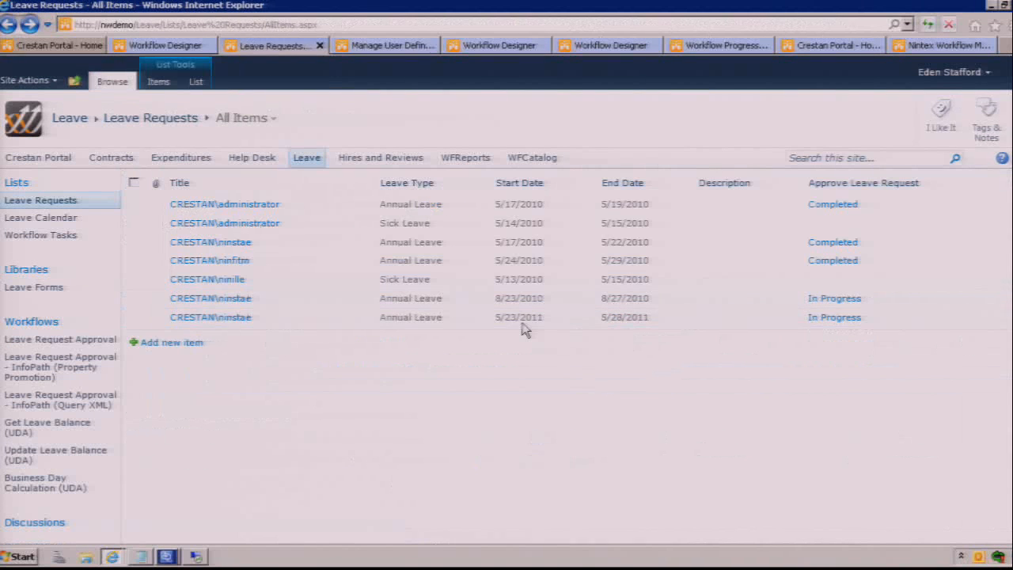
Step: View the latest run's progress diagram from the 8/23/2010 request's workflow history, and go back to the Approve Leave Request start page
left_click(370, 300)
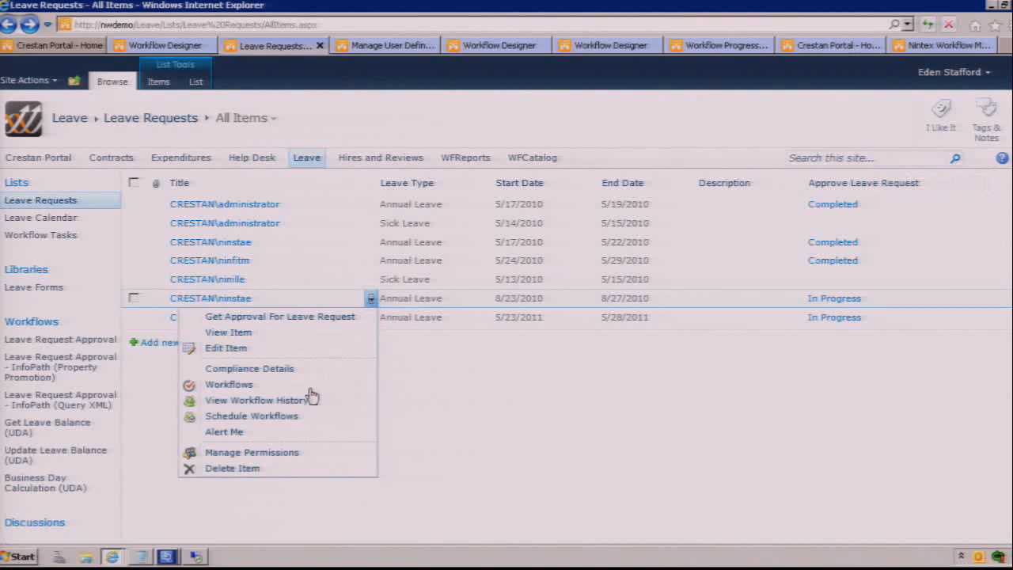
left_click(282, 400)
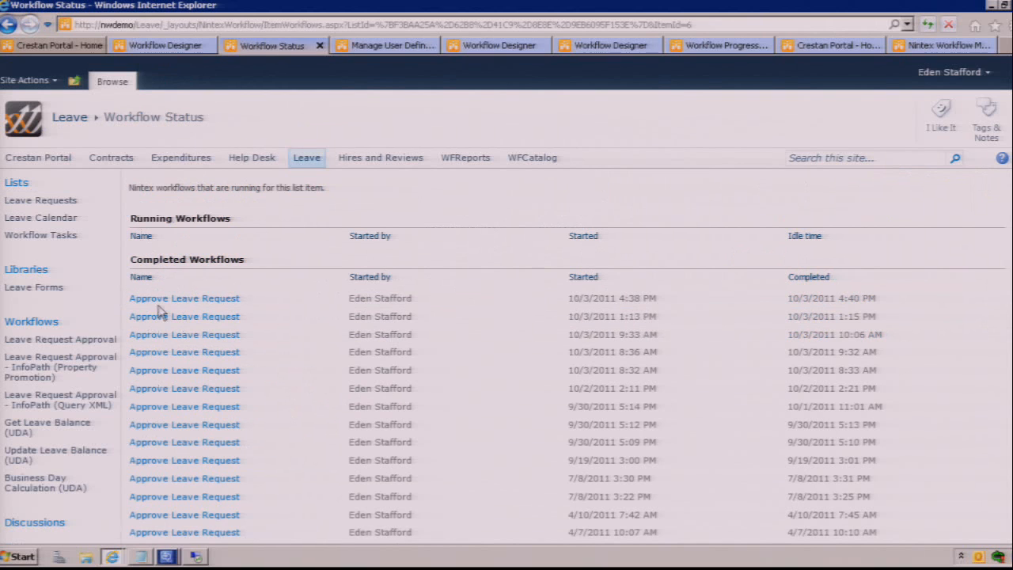
left_click(162, 299)
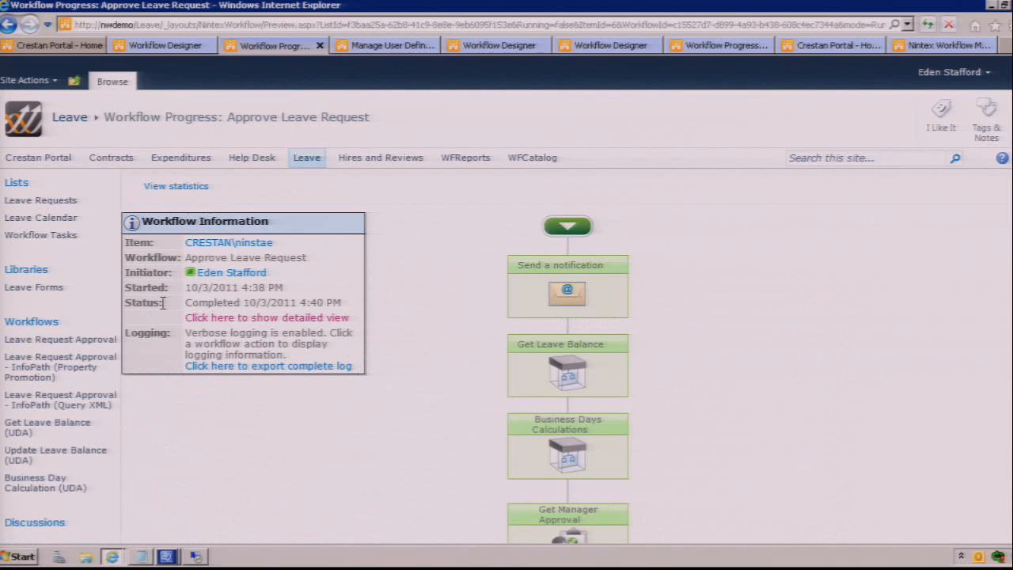
key("alt+Left")
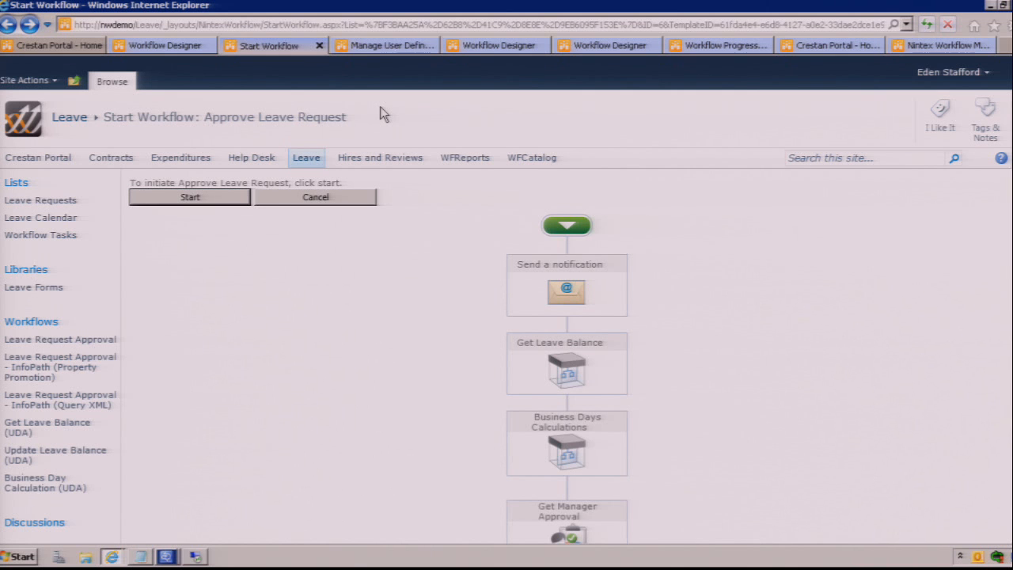
mouse_move(444, 2)
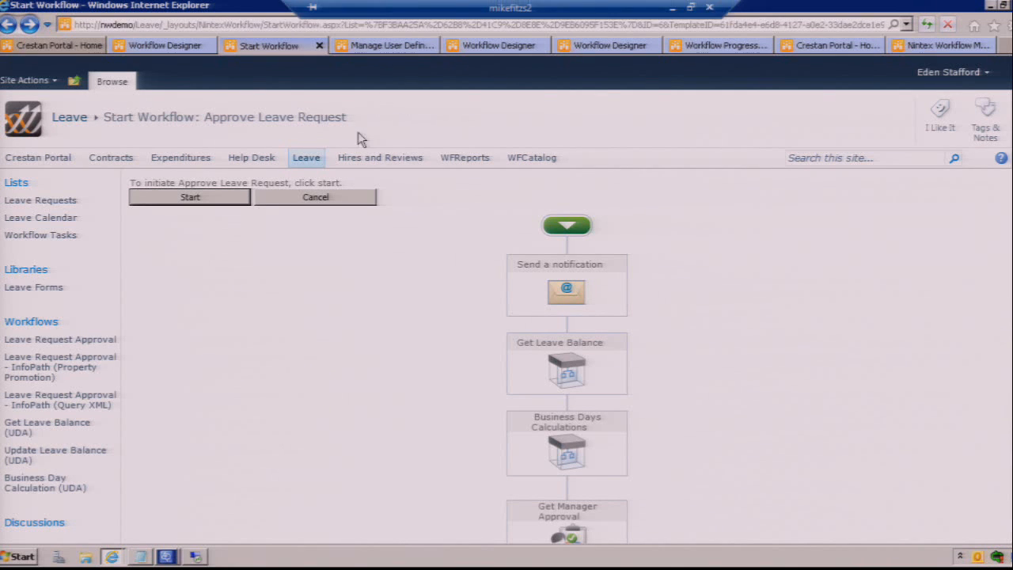